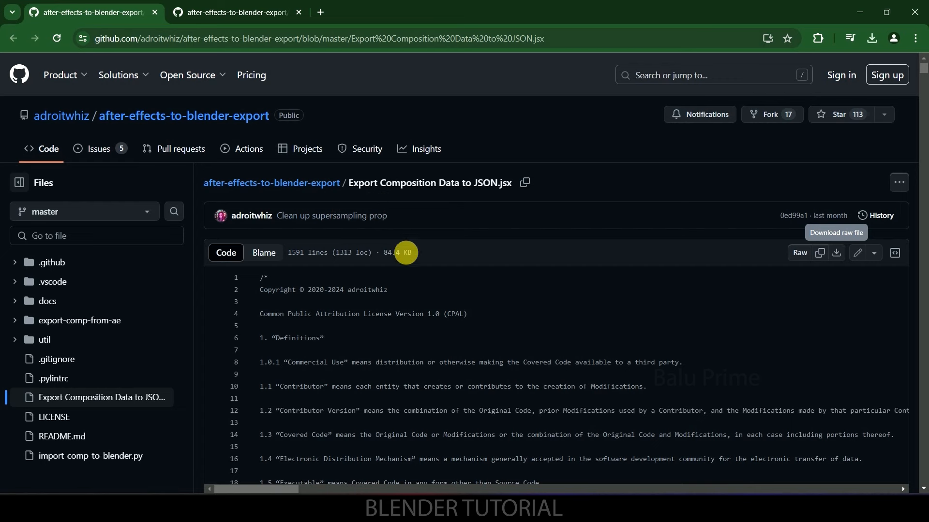
# Step: Download the raw files Export Composition Data to JSON.jsx and import-comp-to-blender.py from the after-effects-to-blender-export repository
pyautogui.click(217, 4)
pyautogui.click(87, 14)
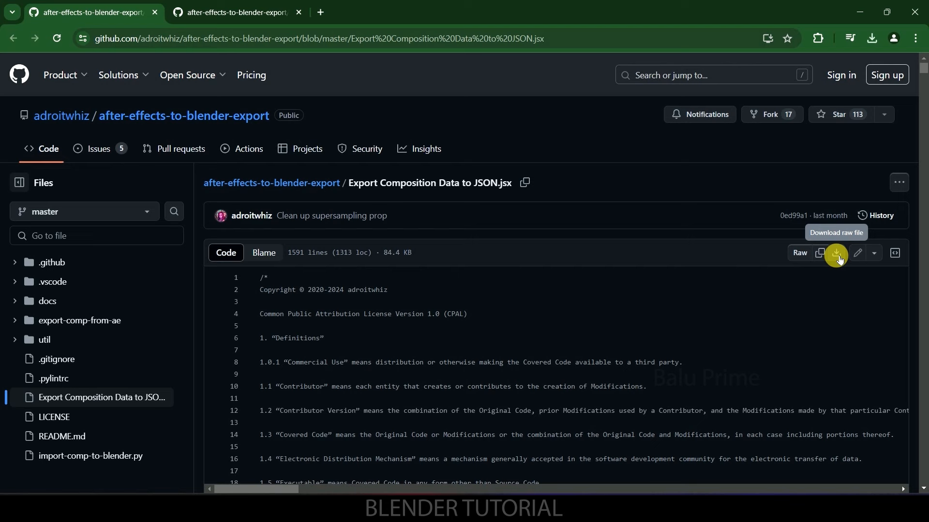
pyautogui.click(839, 261)
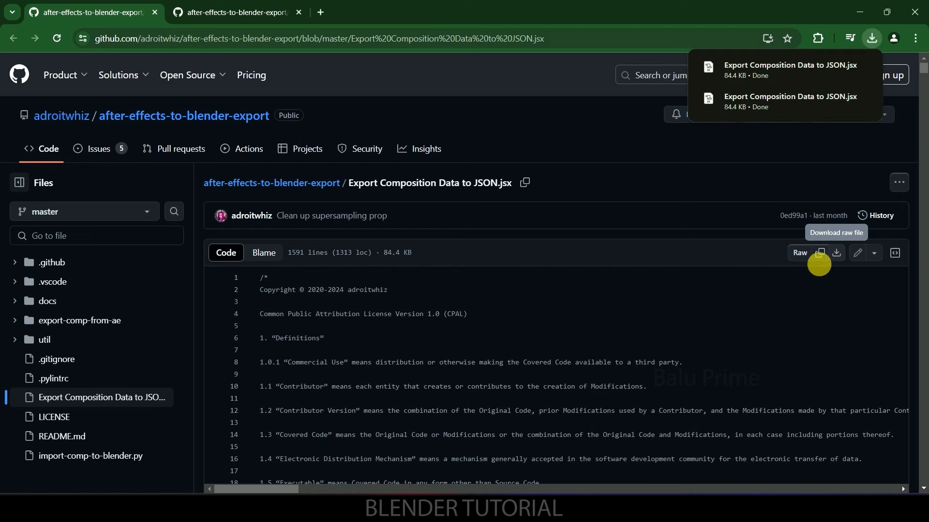
pyautogui.click(209, 12)
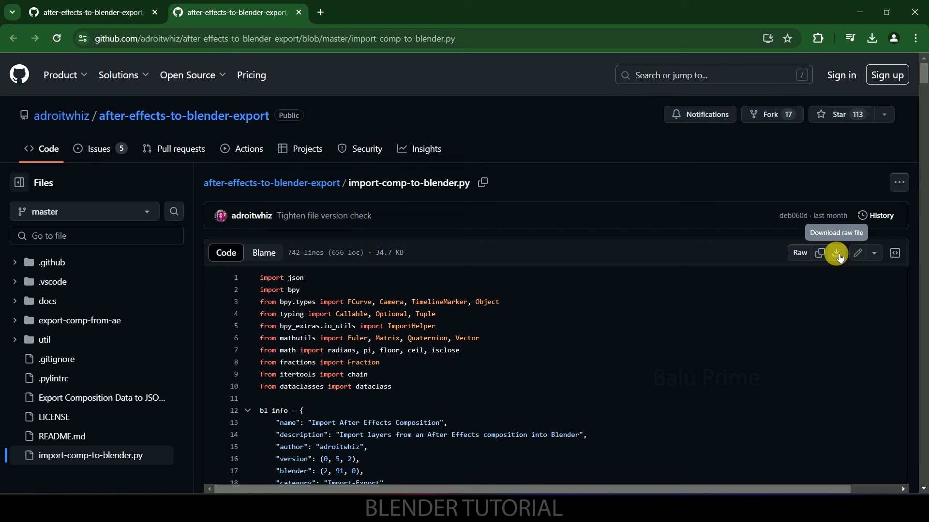
pyautogui.click(837, 253)
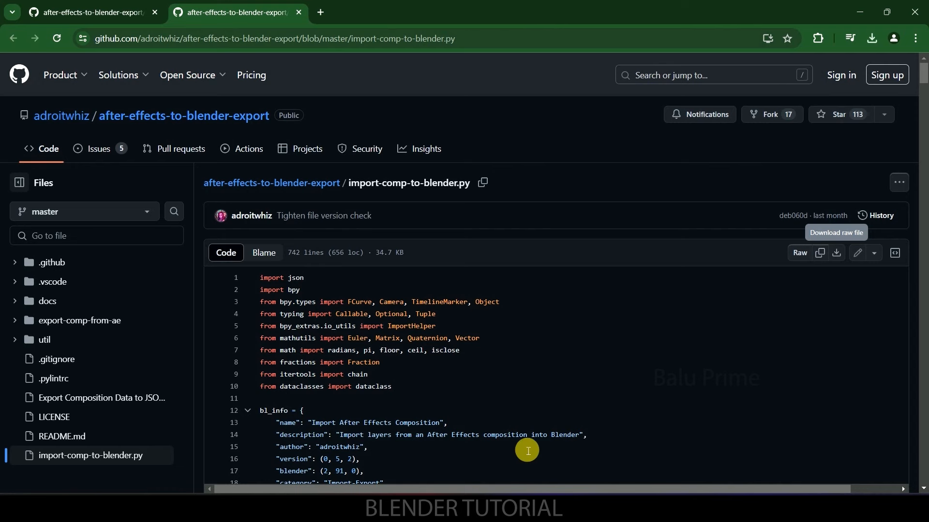
pyautogui.click(515, 445)
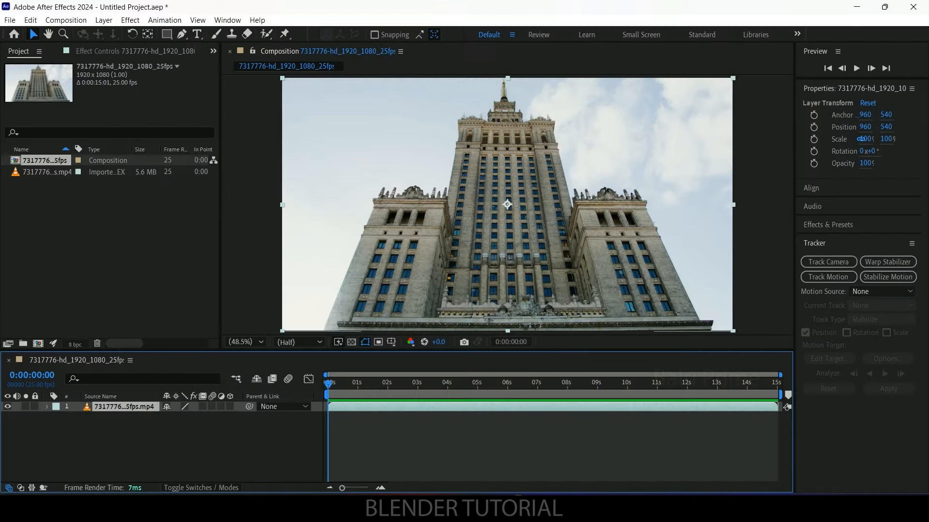
pyautogui.click(10, 20)
pyautogui.moveTo(48, 312)
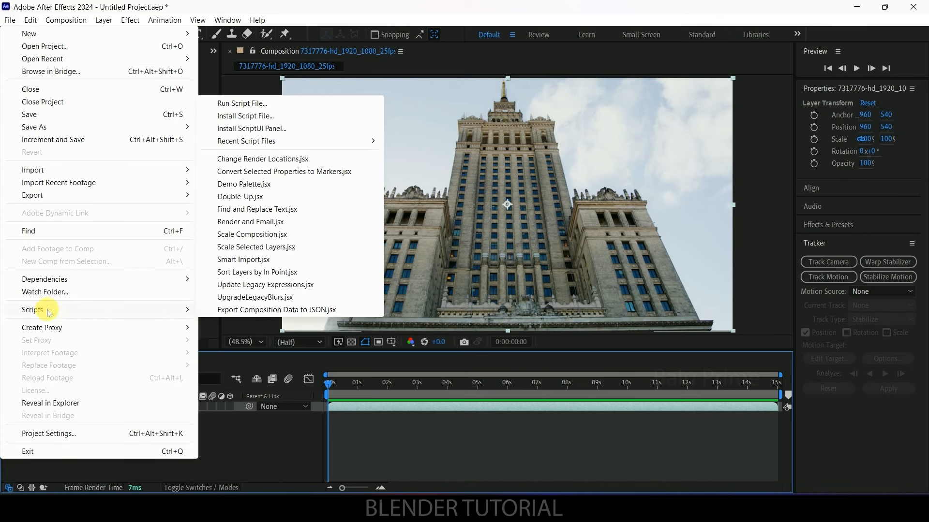
pyautogui.click(234, 120)
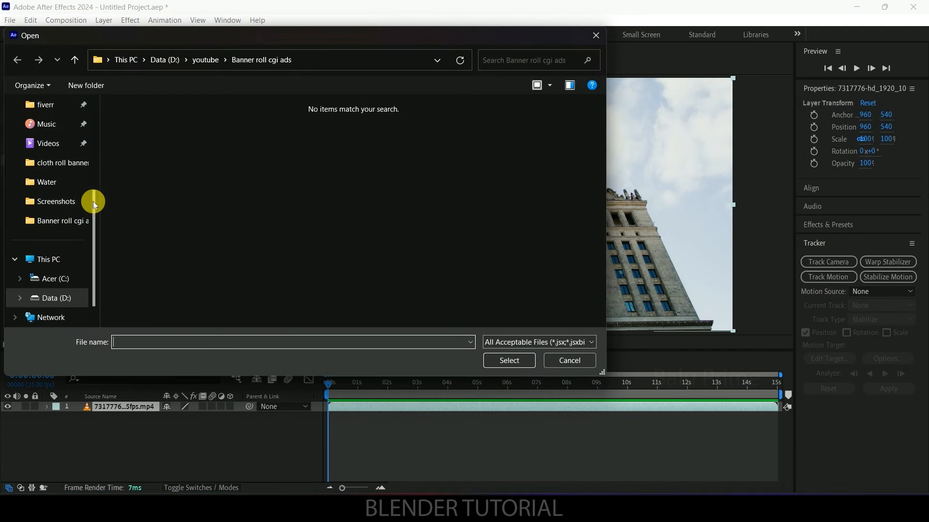
pyautogui.scroll(3, 56, 194)
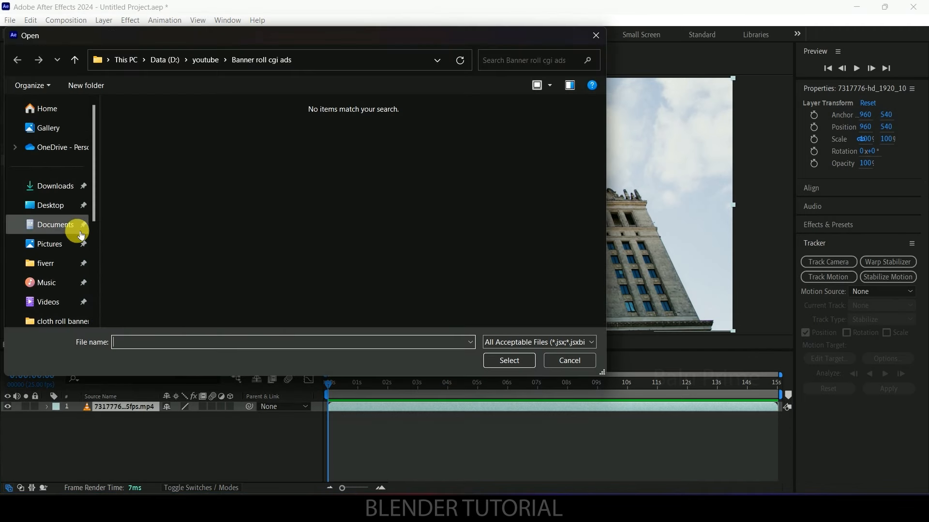
pyautogui.click(56, 184)
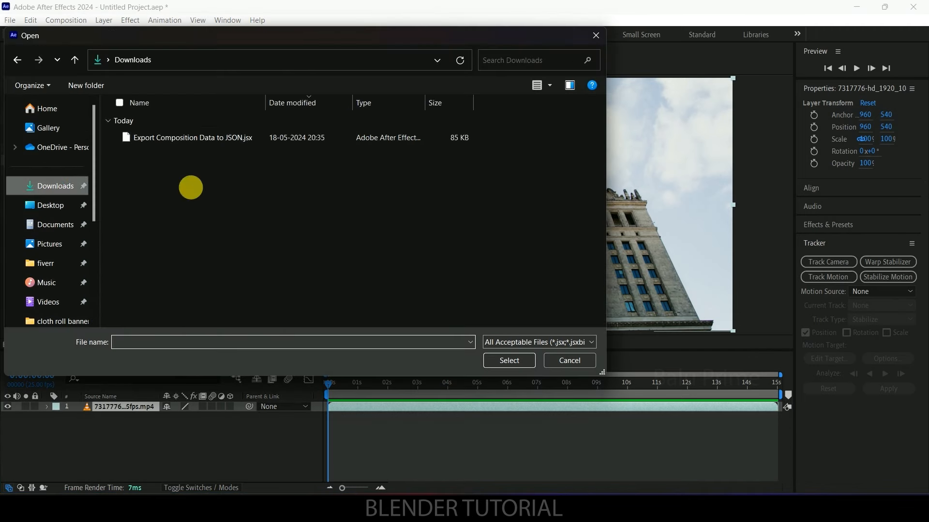
pyautogui.click(164, 139)
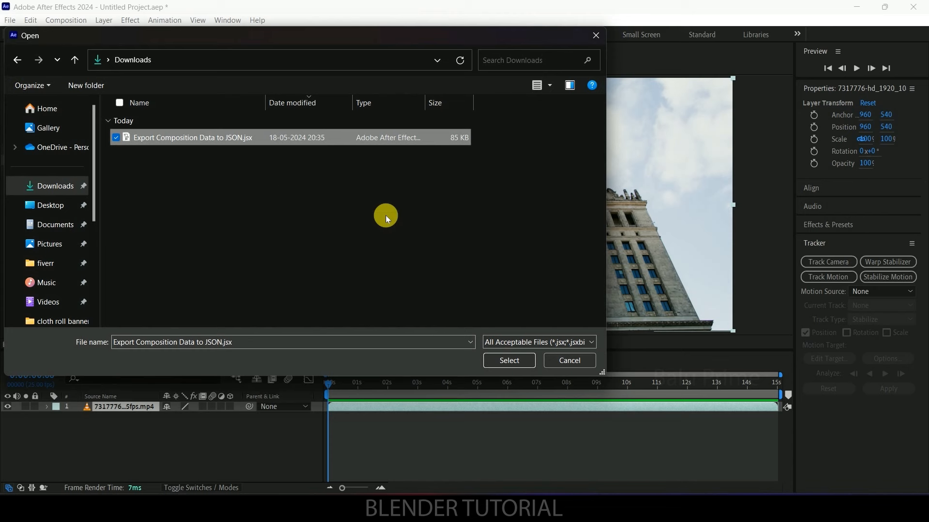
pyautogui.click(596, 36)
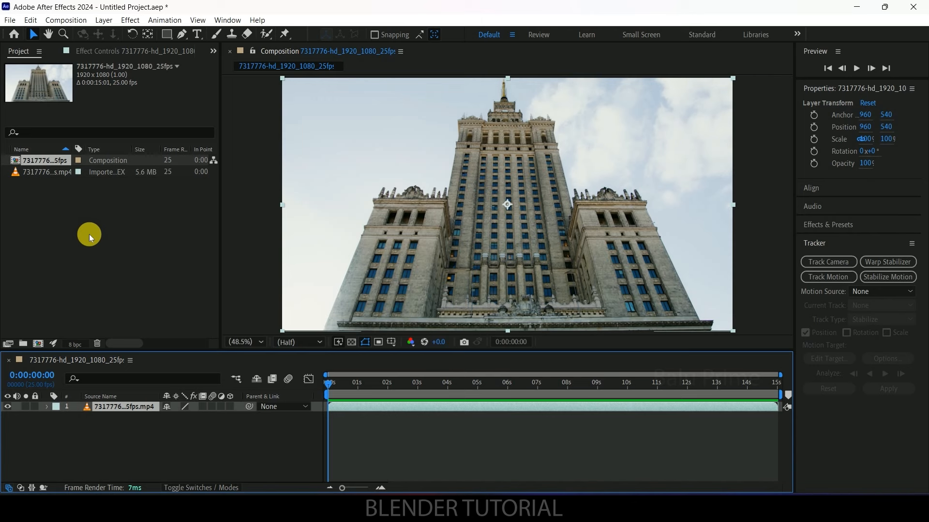
# Step: Open the Scripting & Expressions preferences in After Effects
pyautogui.click(30, 20)
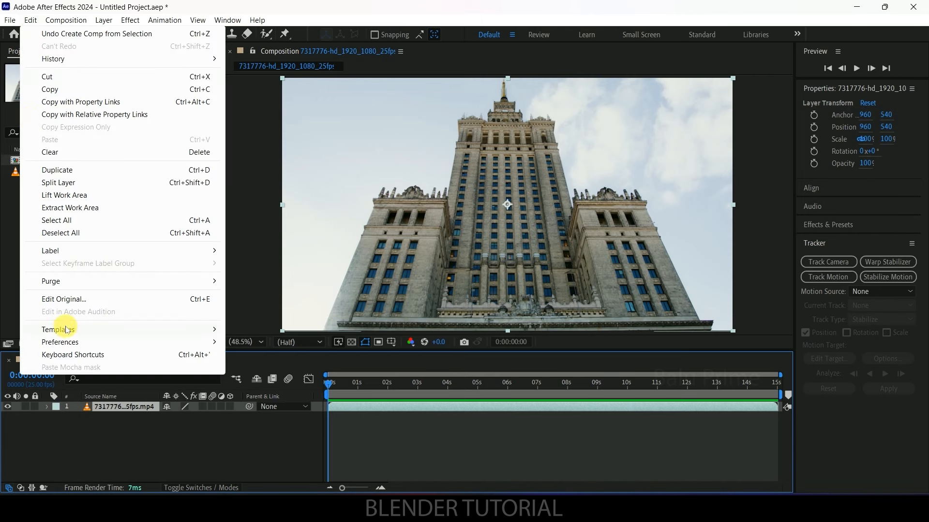
pyautogui.moveTo(59, 333)
pyautogui.moveTo(213, 342)
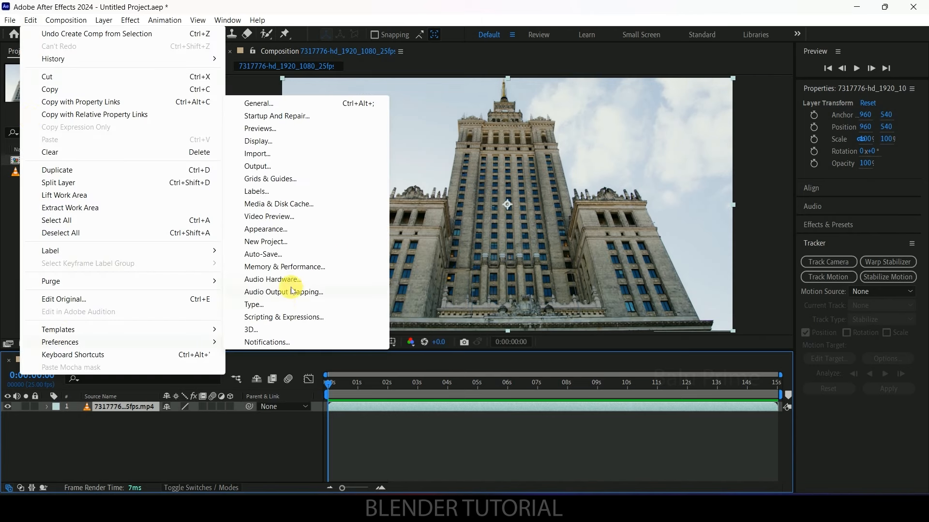
pyautogui.click(273, 321)
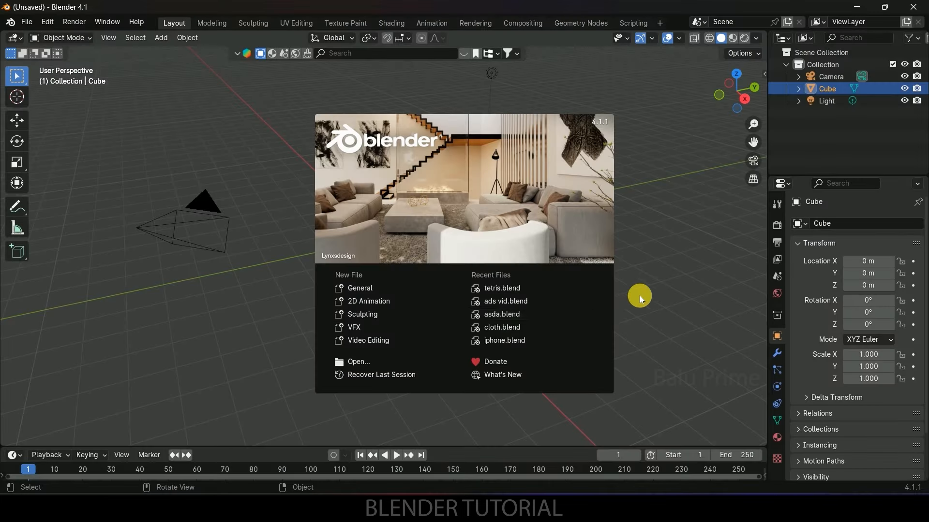
# Step: In Blender, dismiss the splash screen and delete all default objects from the new scene
pyautogui.click(651, 293)
pyautogui.press('a')
pyautogui.press('Delete')
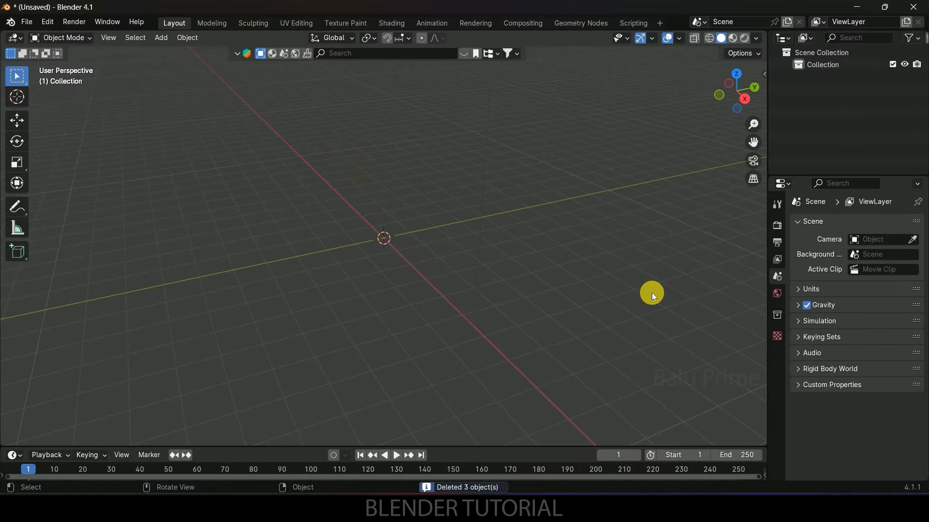
pyautogui.click(45, 23)
pyautogui.click(73, 176)
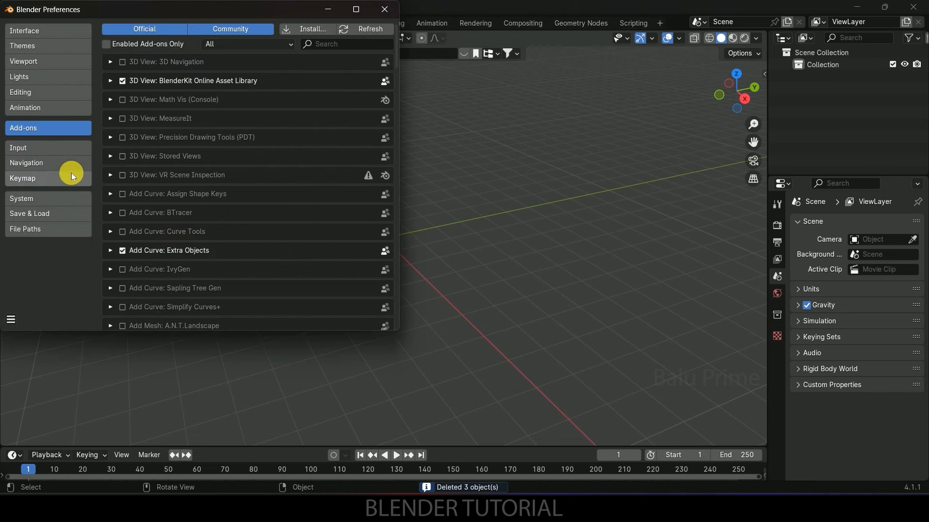
pyautogui.click(305, 29)
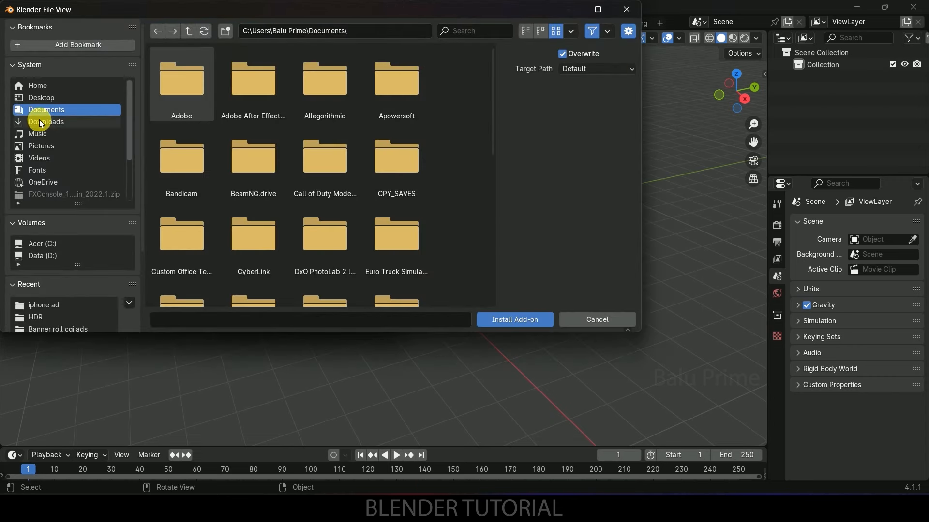
pyautogui.click(41, 123)
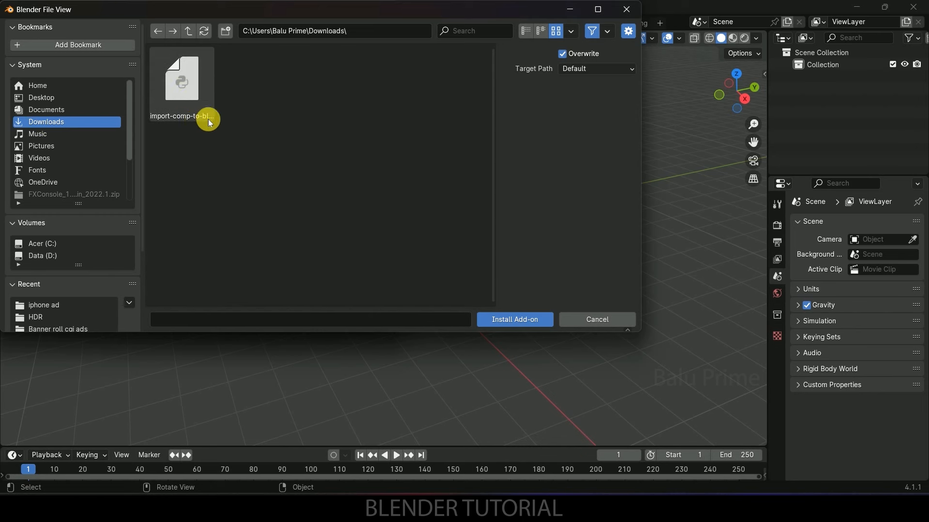
pyautogui.click(184, 95)
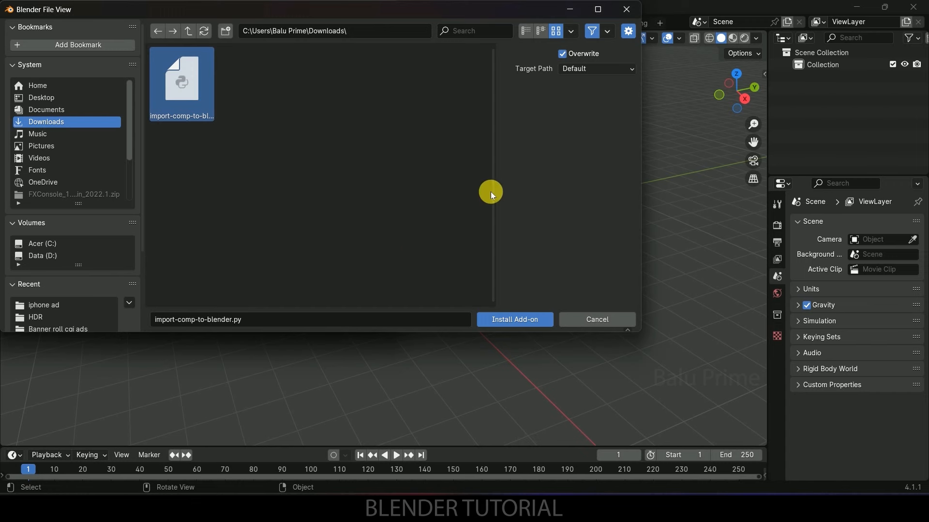
pyautogui.click(637, 9)
pyautogui.click(382, 11)
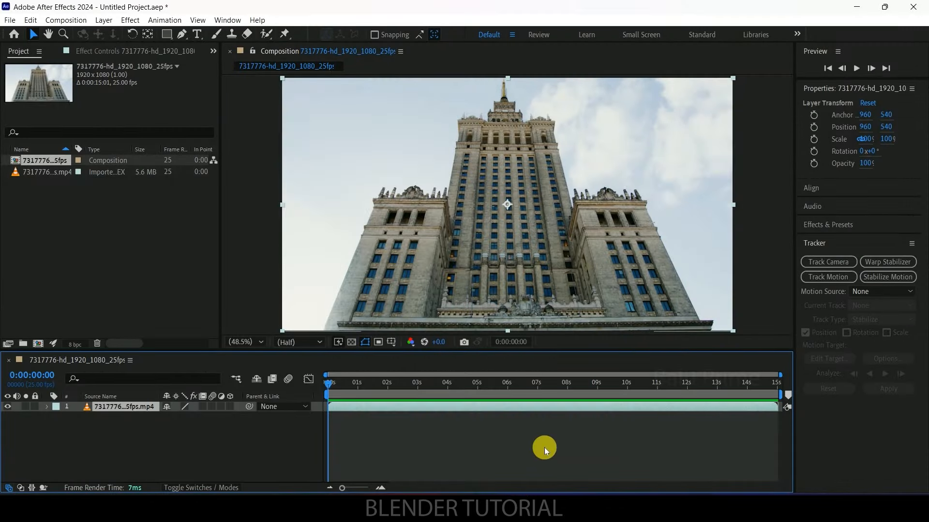
# Step: In After Effects, run 3D camera tracking on the building footage layer
pyautogui.moveTo(326, 382); pyautogui.dragTo(269, 383)
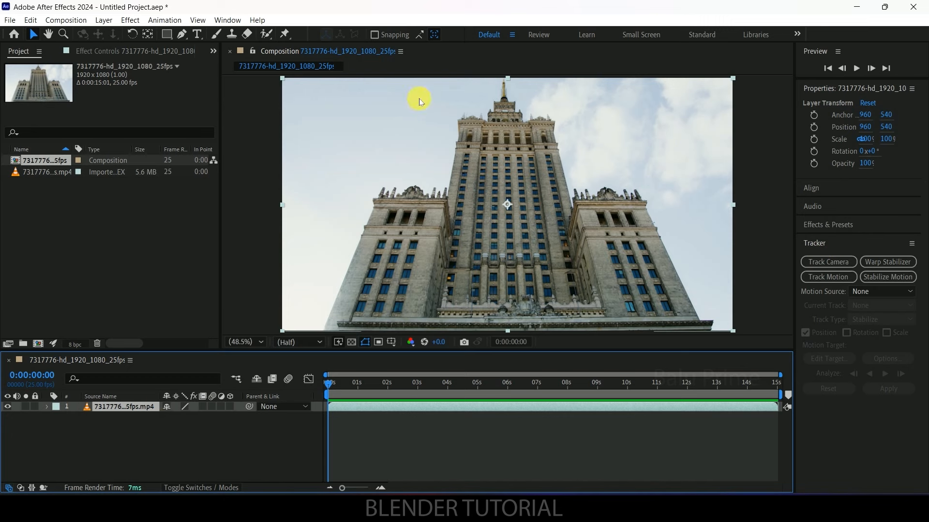
pyautogui.click(227, 19)
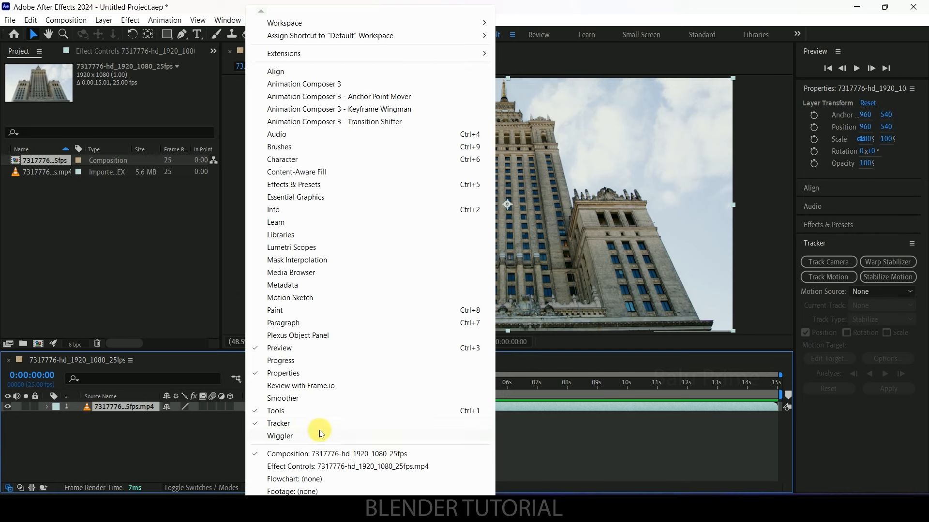
pyautogui.click(578, 440)
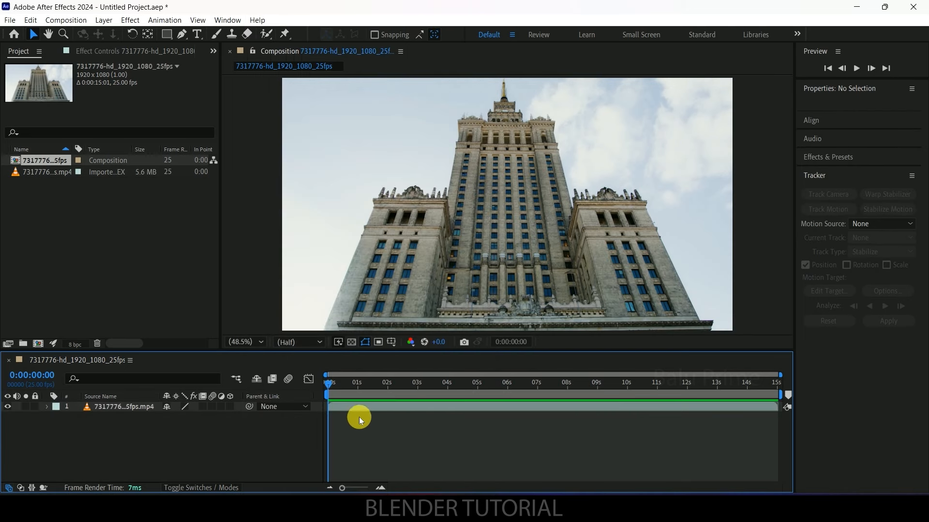
pyautogui.click(342, 409)
pyautogui.click(828, 263)
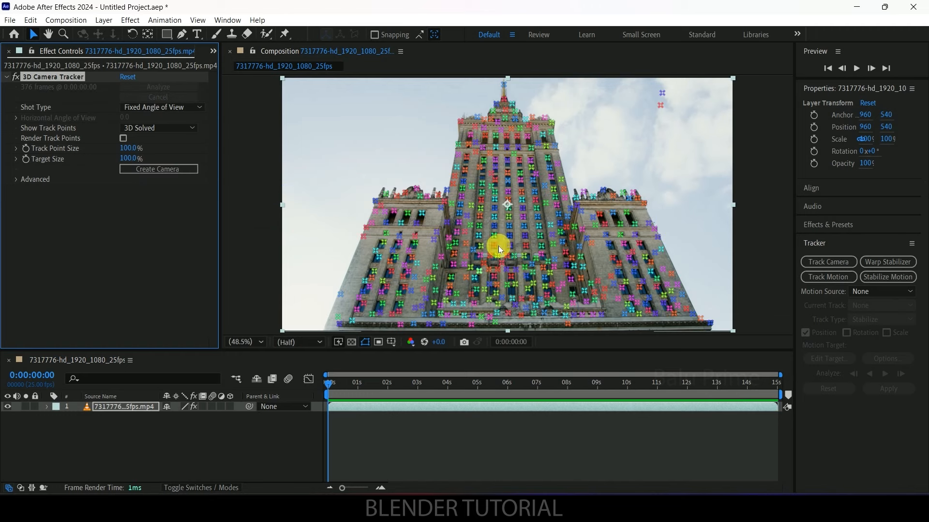
# Step: Examine the solved track points on the building and the advanced solve details of the 3D Camera Tracker
pyautogui.click(471, 179)
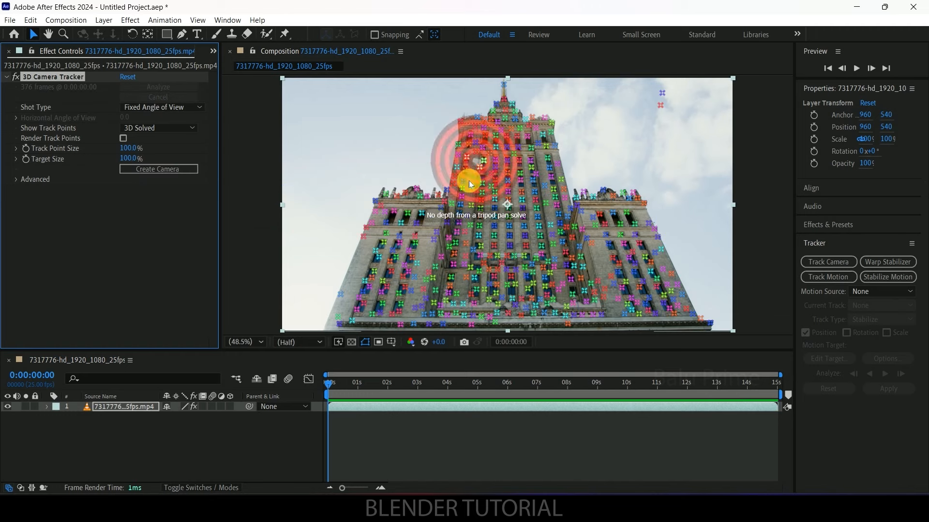
pyautogui.click(498, 190)
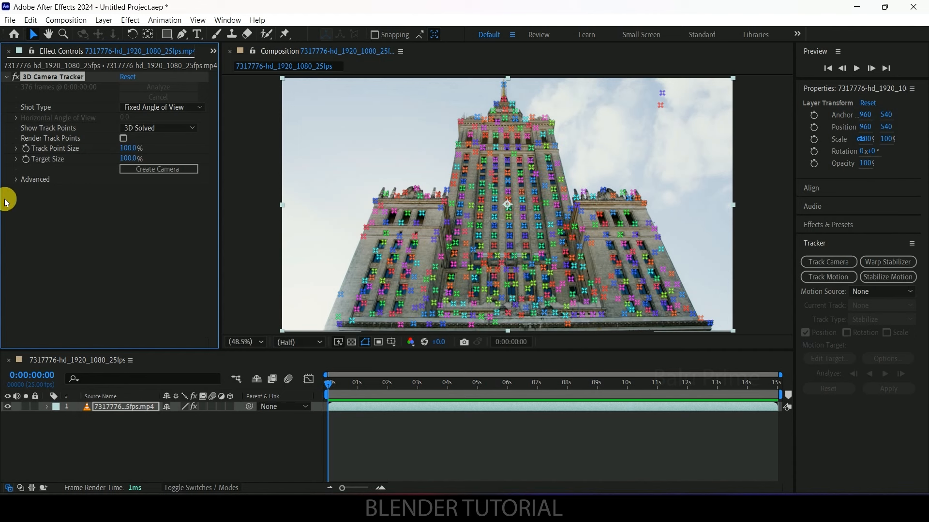
pyautogui.click(18, 182)
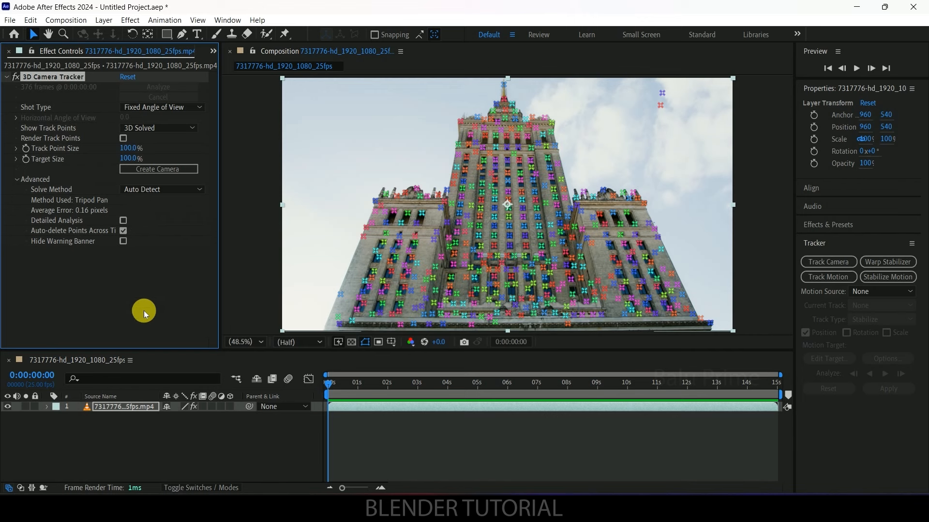
pyautogui.click(15, 180)
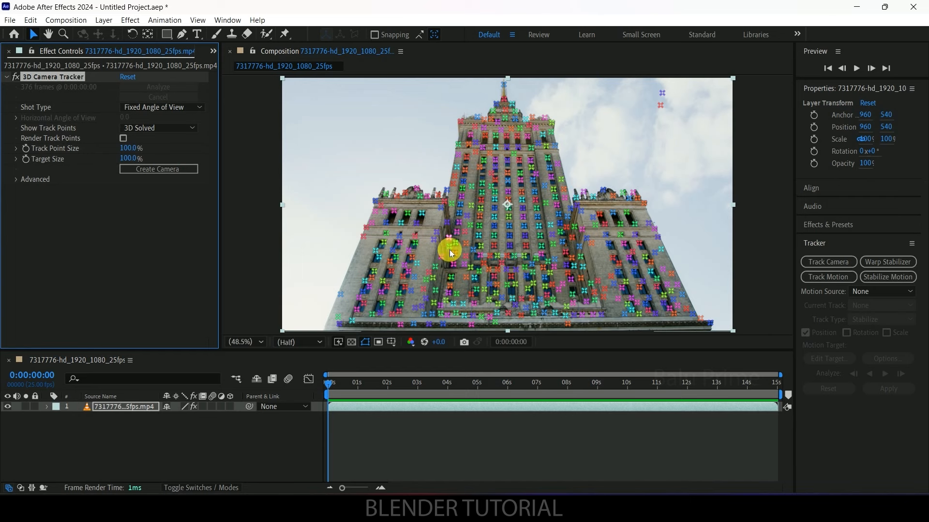
# Step: Select the track points across the central tower's facade and create a solid and camera from them
pyautogui.click(465, 153)
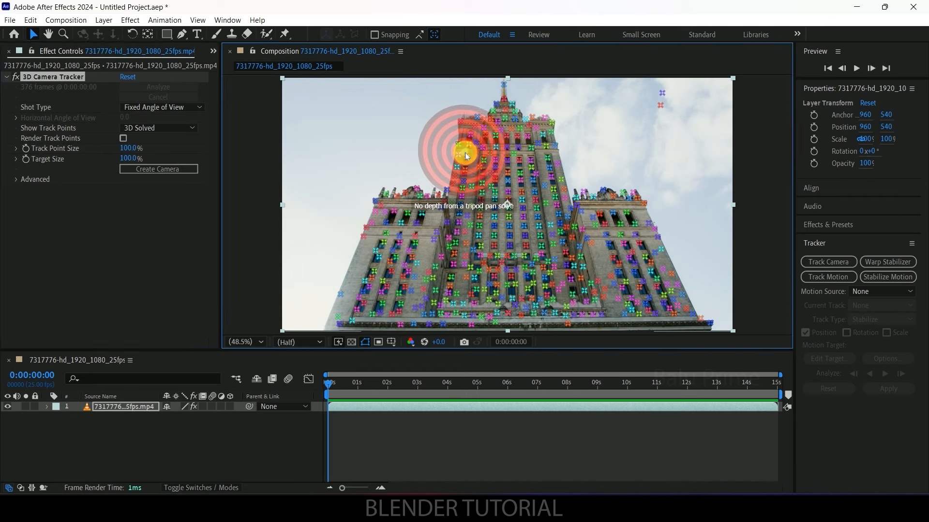
pyautogui.moveTo(551, 154)
pyautogui.mouseDown()
pyautogui.moveTo(566, 271)
pyautogui.moveTo(472, 275)
pyautogui.moveTo(449, 264)
pyautogui.moveTo(448, 211)
pyautogui.moveTo(470, 153)
pyautogui.mouseUp()
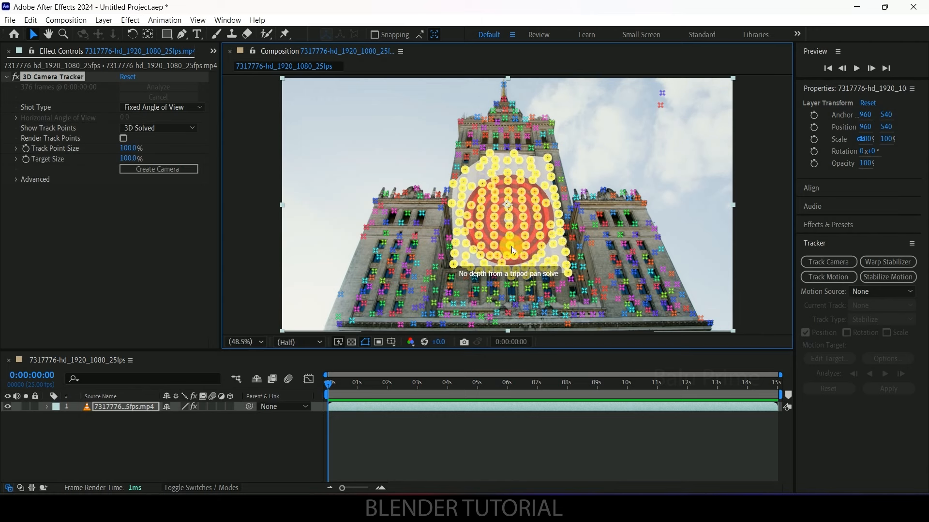
pyautogui.rightClick(499, 198)
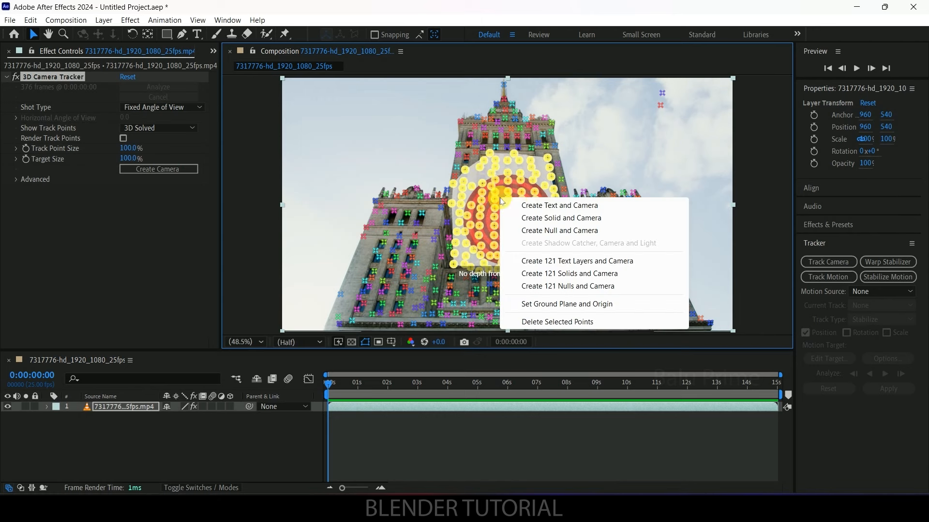
pyautogui.click(551, 223)
# Step: Preview the composition to check how the solid follows the building, and return the playhead to the start
pyautogui.click(373, 433)
pyautogui.press('space')
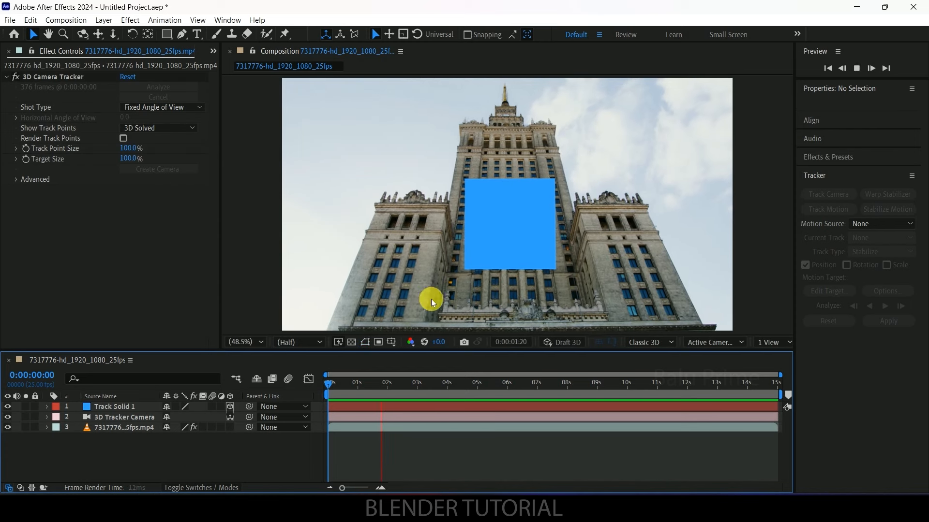
pyautogui.click(322, 385)
pyautogui.click(140, 454)
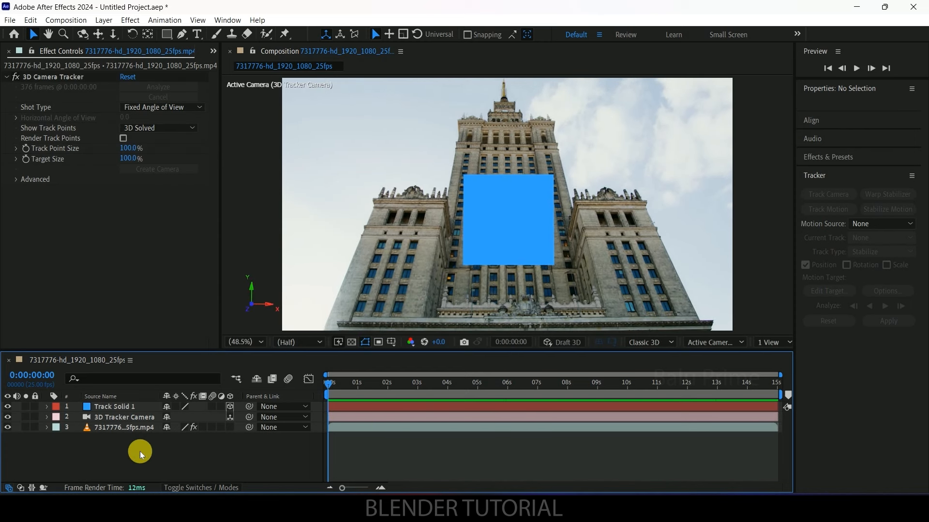
# Step: Show the rotation properties of the tracked blue solid and set its X Rotation to -41°
pyautogui.click(132, 407)
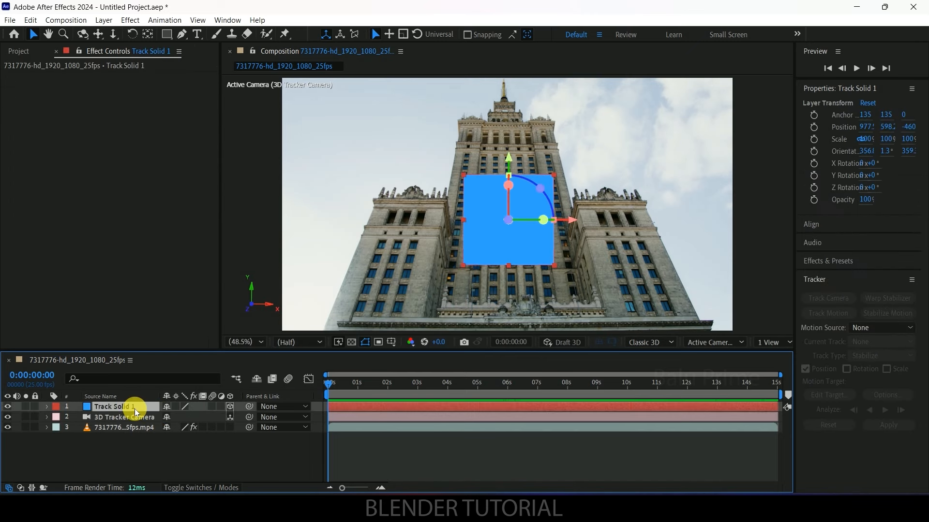
pyautogui.press('r')
pyautogui.moveTo(176, 427); pyautogui.dragTo(158, 429)
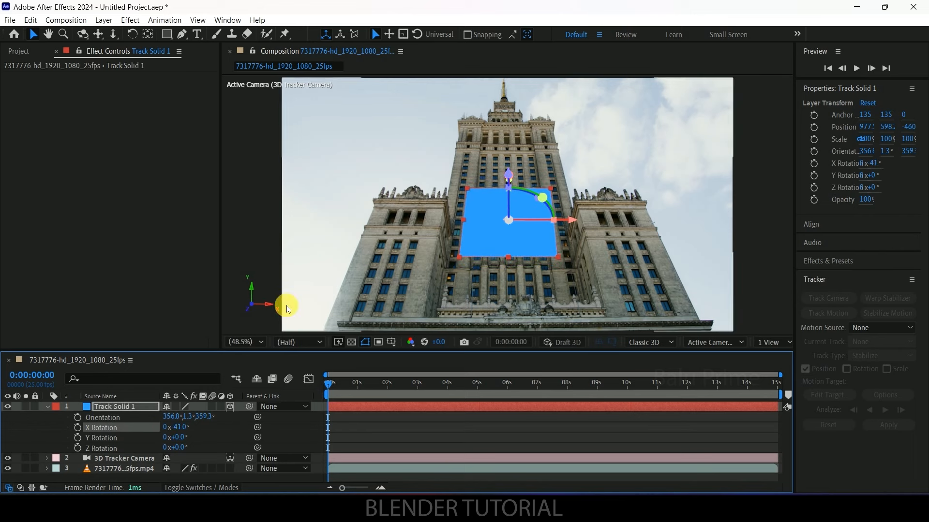
# Step: Unlink the blue solid's scale dimensions and set its Y scale to 174%
pyautogui.press('s')
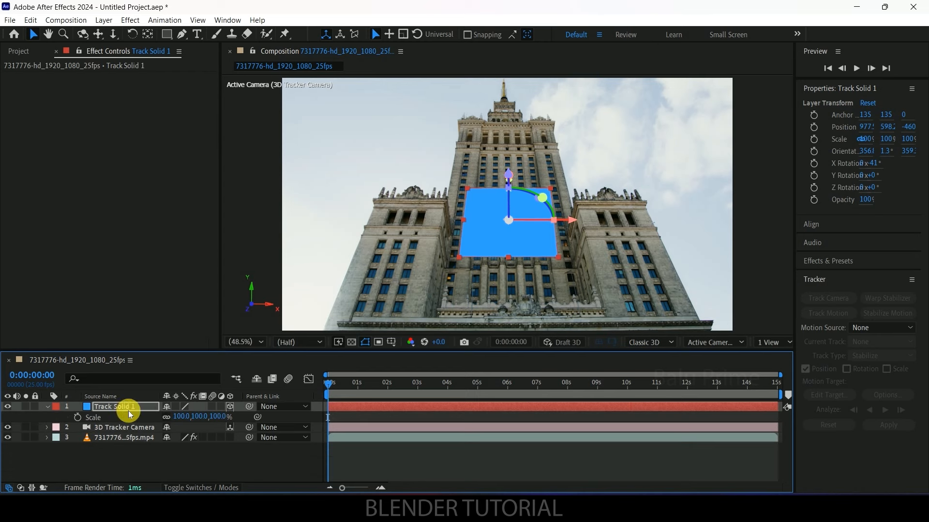
pyautogui.click(166, 419)
pyautogui.moveTo(195, 419); pyautogui.dragTo(249, 427)
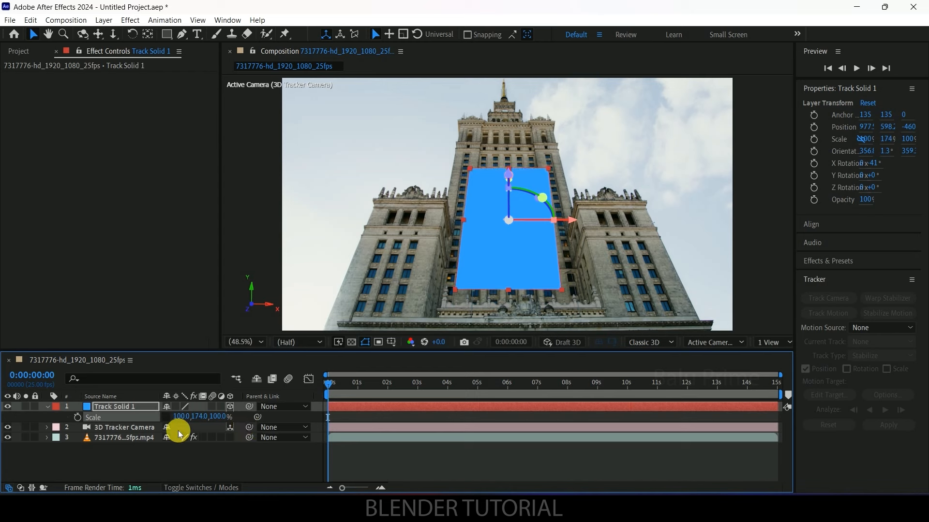
# Step: Reposition the blue solid on the tower to 970.5, 574.3, -460.2 and preview how it follows the building
pyautogui.press('p')
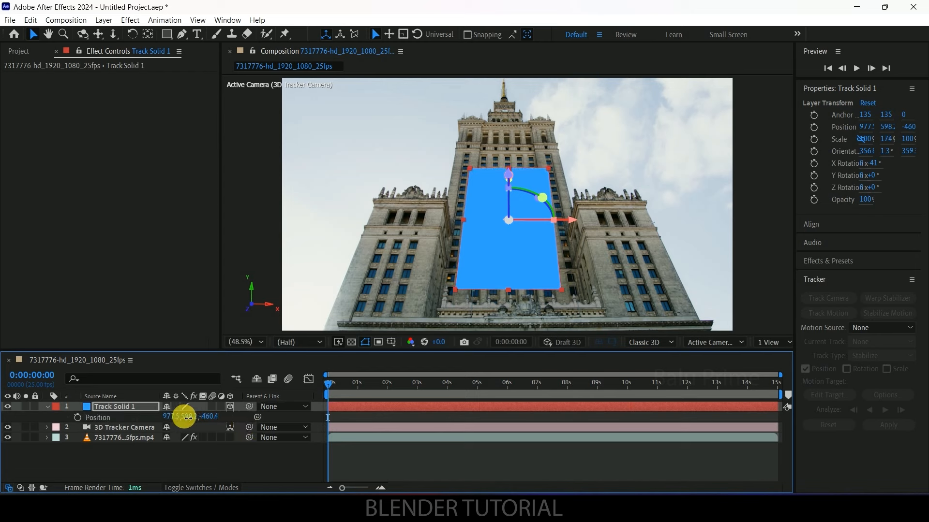
pyautogui.moveTo(187, 417); pyautogui.dragTo(168, 417)
pyautogui.moveTo(168, 416); pyautogui.dragTo(163, 417)
pyautogui.press('space')
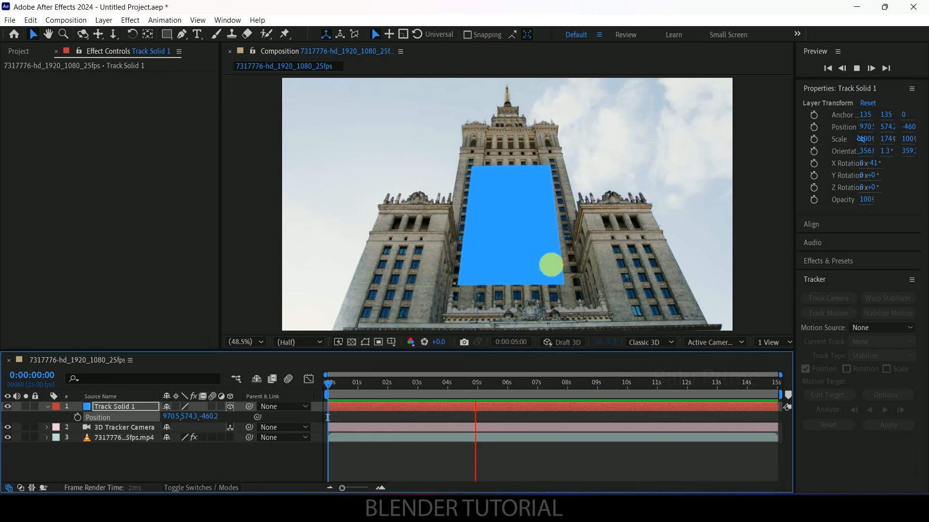
pyautogui.press('space')
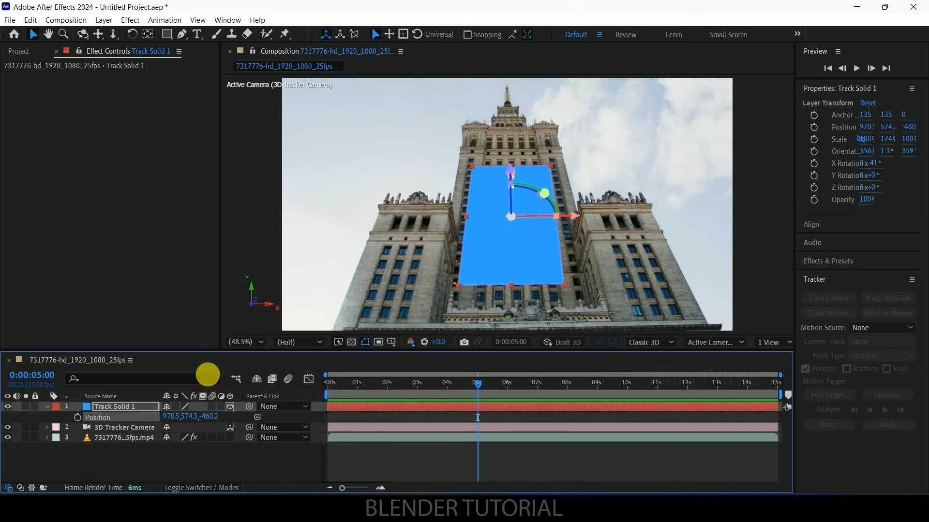
# Step: Set the blue solid's X Rotation to -43°, preview the result and return the playhead to the start
pyautogui.press('r')
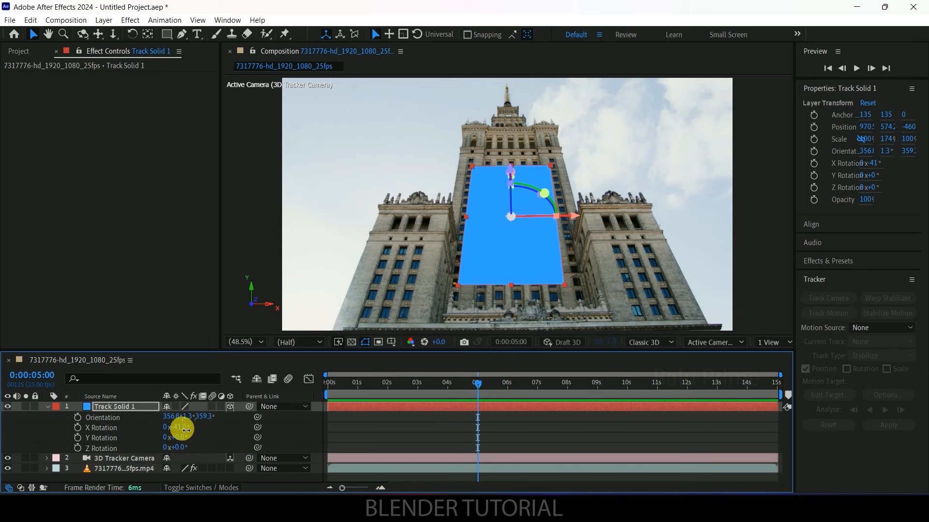
pyautogui.moveTo(182, 427); pyautogui.dragTo(179, 428)
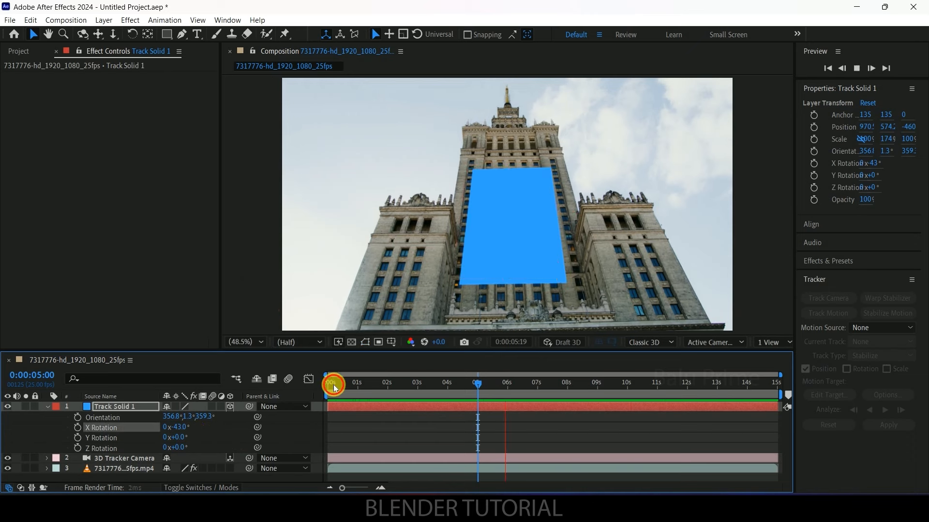
pyautogui.moveTo(334, 385); pyautogui.dragTo(276, 385)
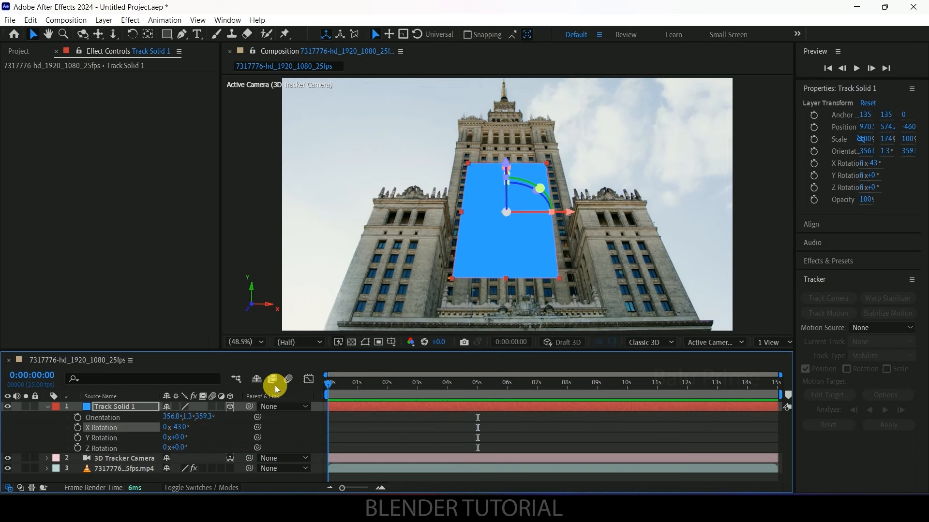
# Step: Export only the selected Track Solid 1 and 3D Tracker Camera layers as composition data to "ae data.json" in the "Banner roll cgi ads" folder
pyautogui.click(44, 408)
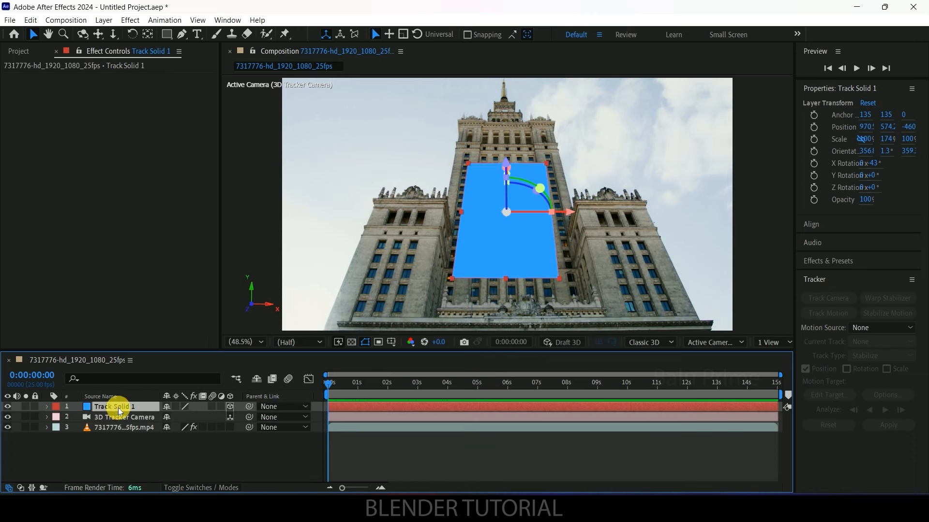
pyautogui.keyDown('ctrl'); pyautogui.click(103, 416); pyautogui.keyUp('ctrl')
pyautogui.click(9, 20)
pyautogui.moveTo(62, 309)
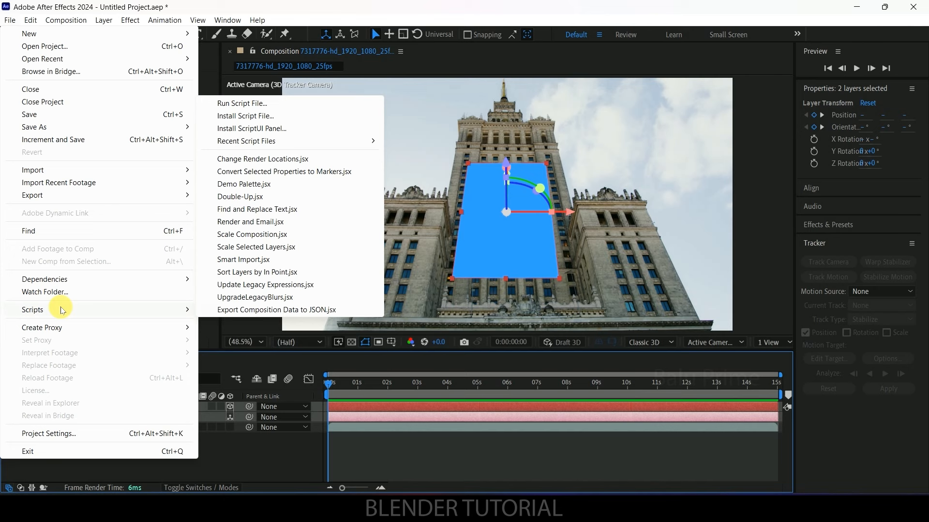
pyautogui.click(234, 311)
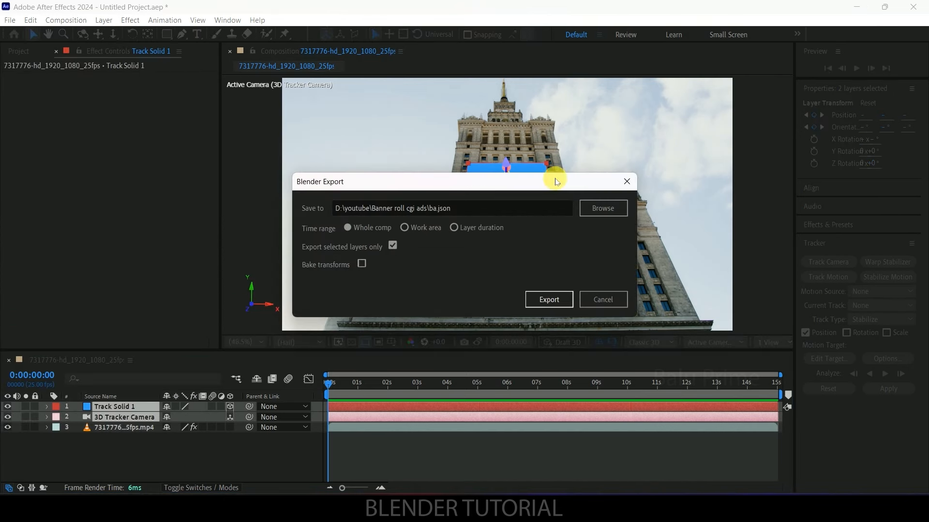
pyautogui.click(603, 210)
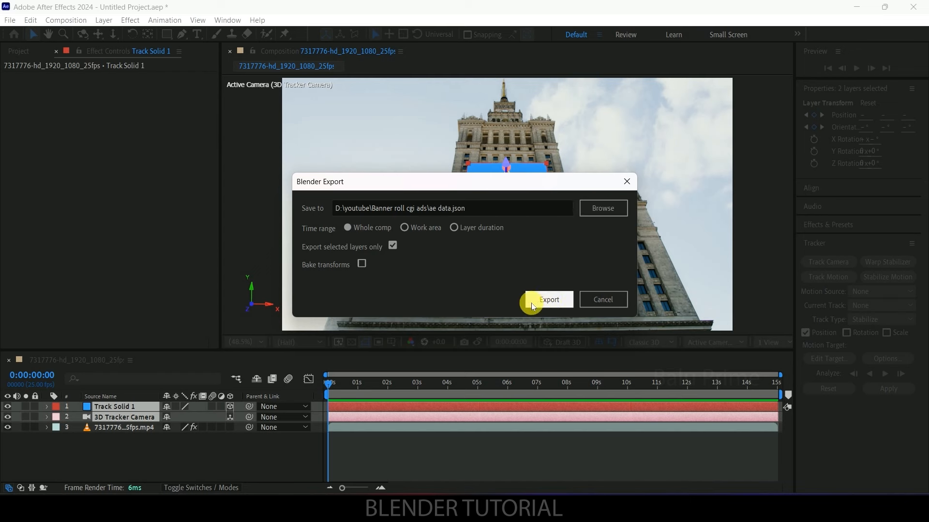
pyautogui.click(538, 304)
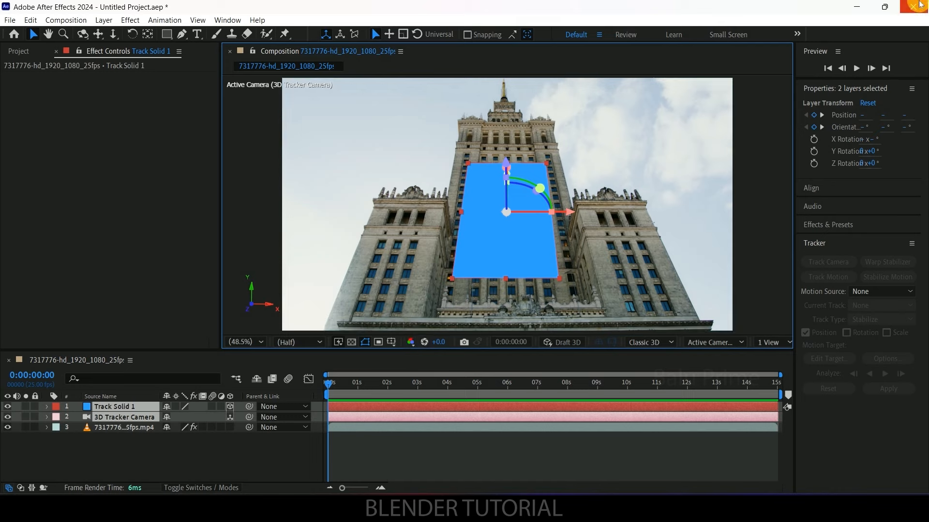
# Step: Switch to Blender and import the After Effects composition data from "ae data.json" in the "Banner roll cgi ads" folder
pyautogui.click(857, 8)
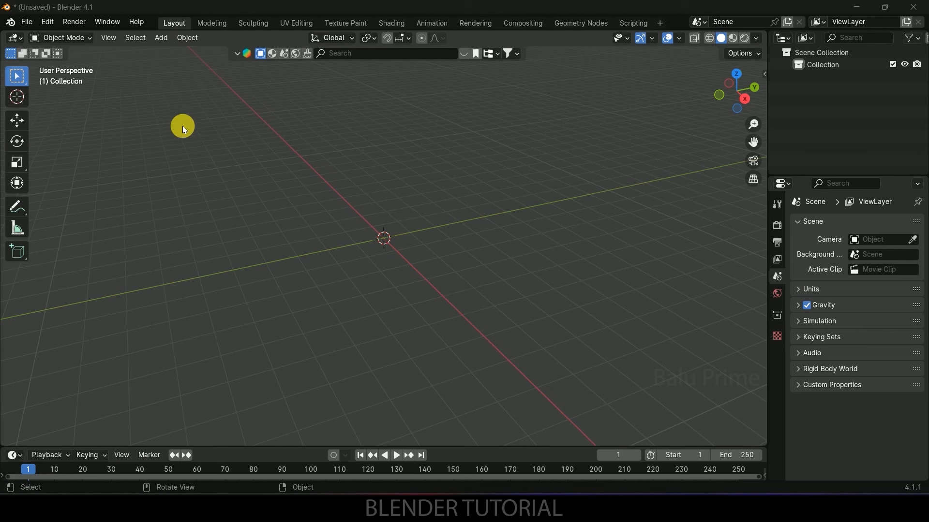
pyautogui.click(28, 22)
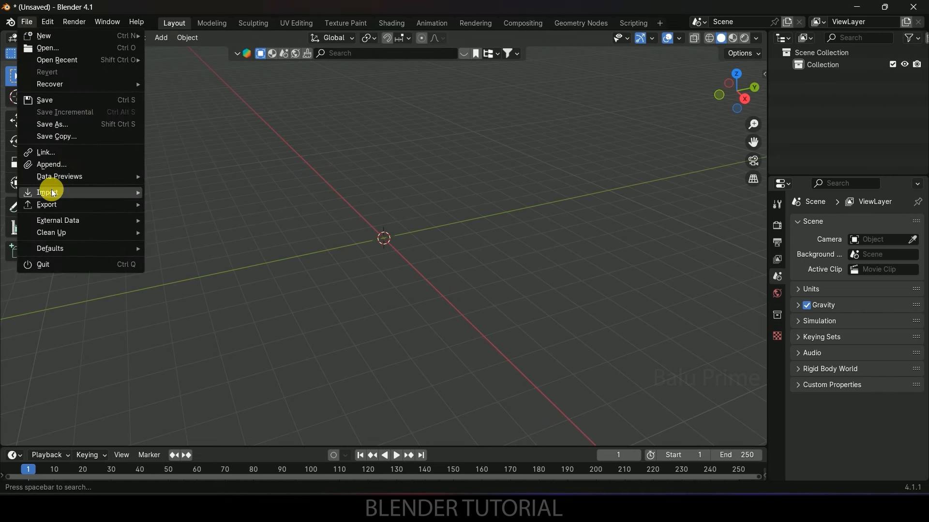
pyautogui.moveTo(53, 192)
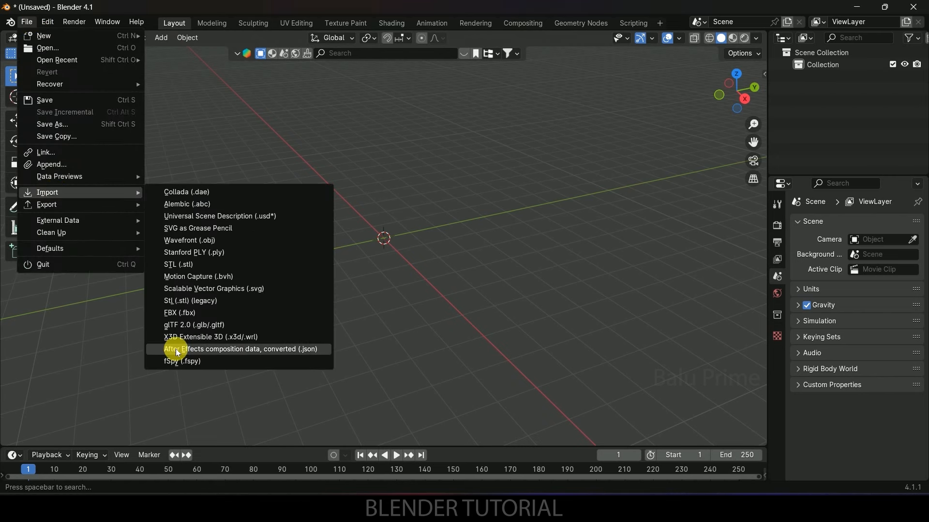
pyautogui.click(211, 348)
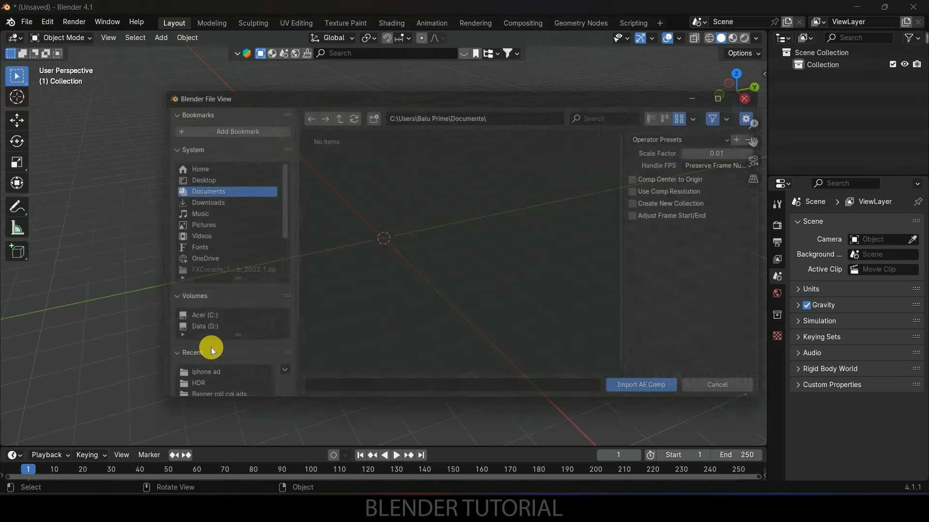
pyautogui.click(203, 406)
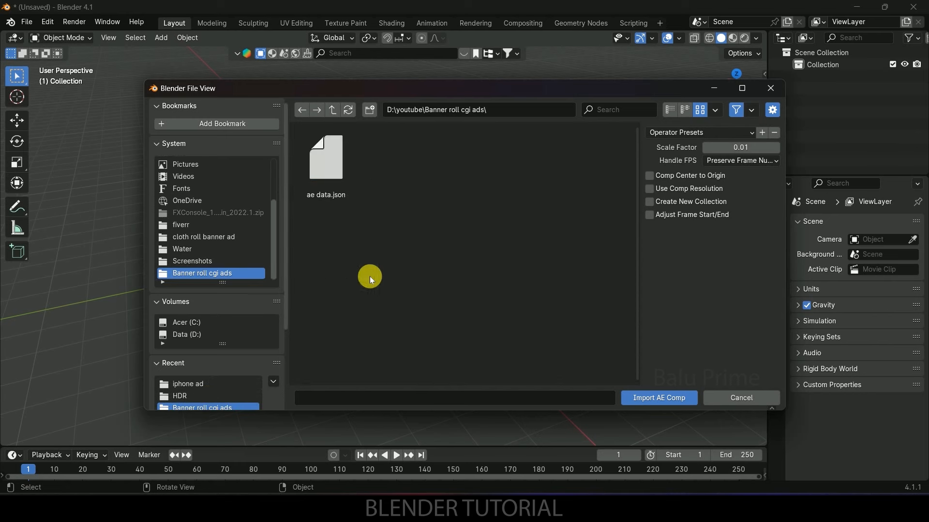
pyautogui.click(336, 173)
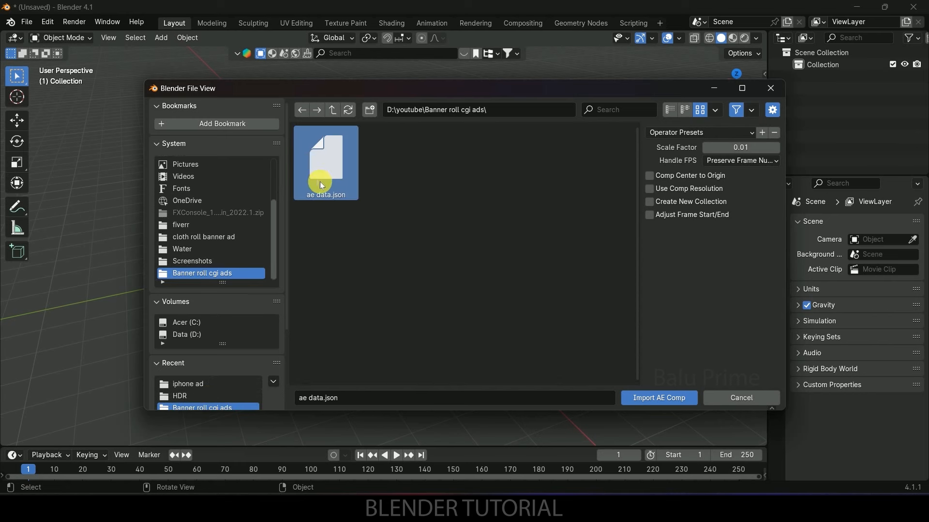
pyautogui.click(650, 401)
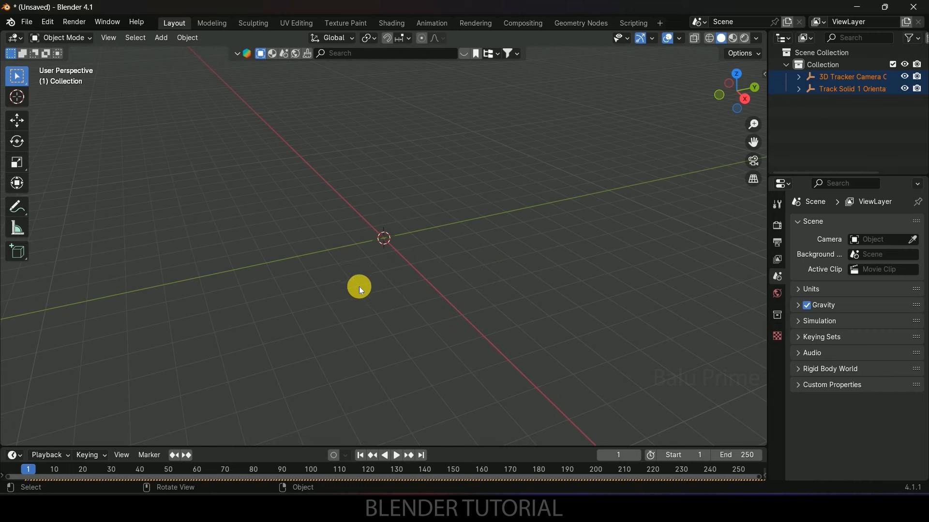
# Step: Enlarge the timeline to find the last imported keyframe and set the scene's end frame to 375
pyautogui.moveTo(450, 448); pyautogui.dragTo(453, 396)
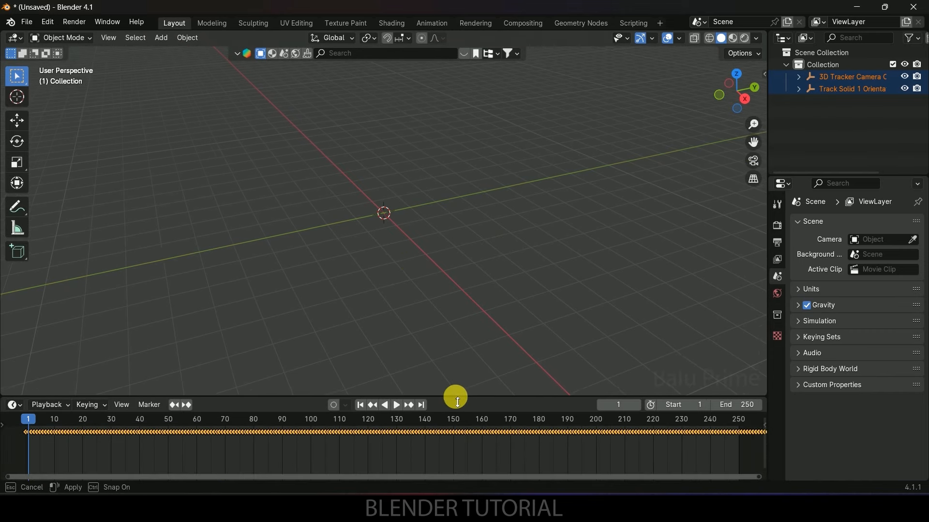
pyautogui.moveTo(754, 480)
pyautogui.mouseDown()
pyautogui.moveTo(860, 472)
pyautogui.moveTo(764, 479)
pyautogui.mouseUp()
pyautogui.moveTo(730, 425); pyautogui.dragTo(708, 419)
pyautogui.click(745, 404)
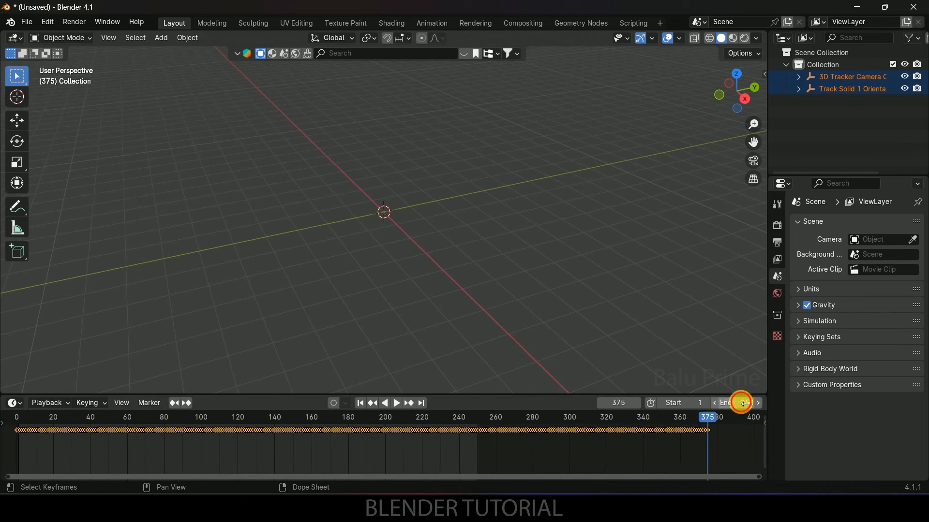
pyautogui.write('375')
pyautogui.press('Return')
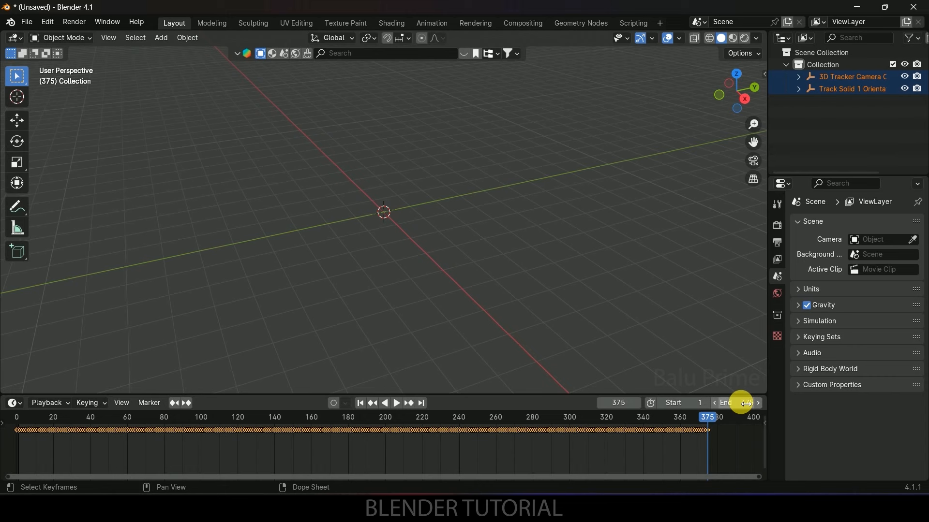
# Step: View the scene through the imported 3D Tracker Camera and select that camera
pyautogui.press('0')
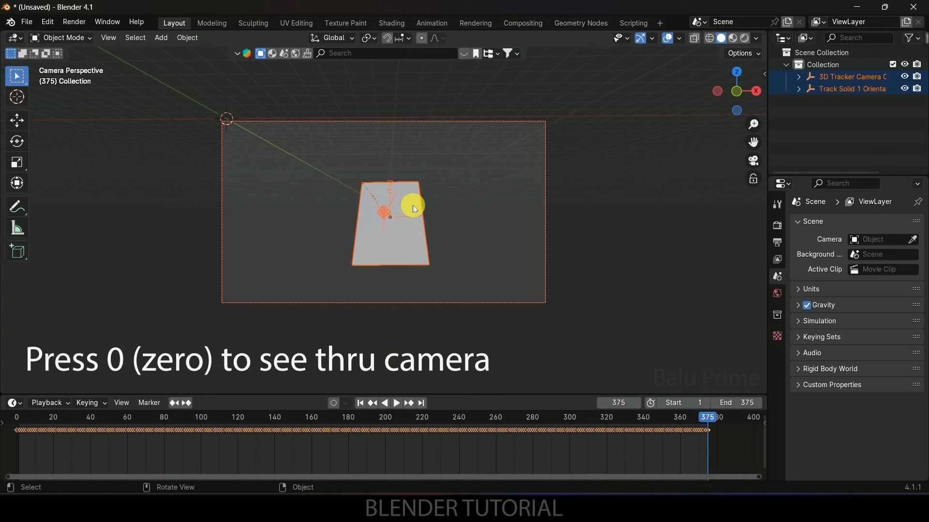
pyautogui.click(460, 263)
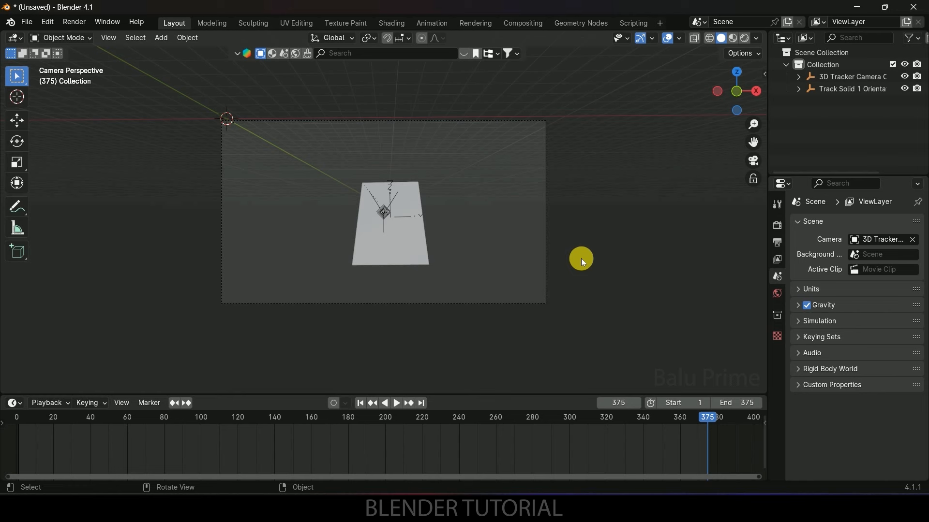
pyautogui.click(549, 254)
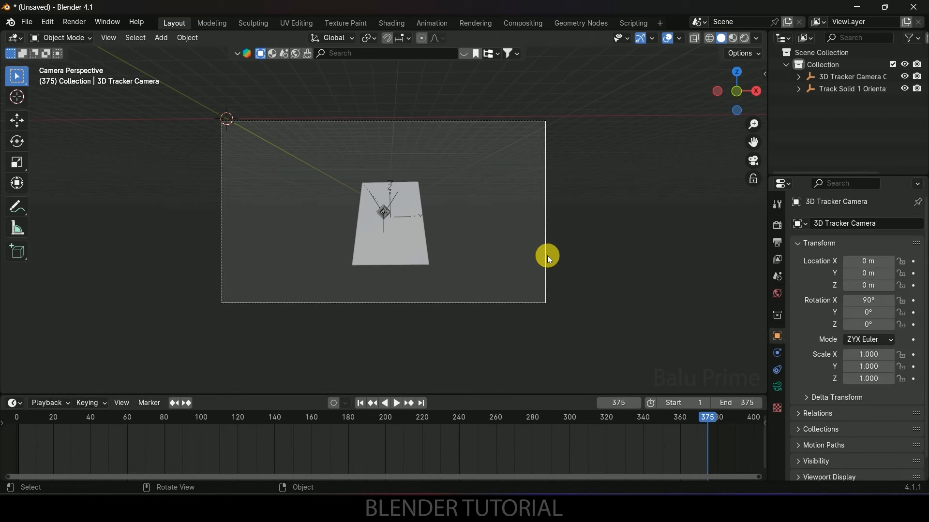
# Step: Enable background images for the camera and load the building footage as a movie clip background
pyautogui.click(777, 387)
pyautogui.scroll(-3, 817, 339)
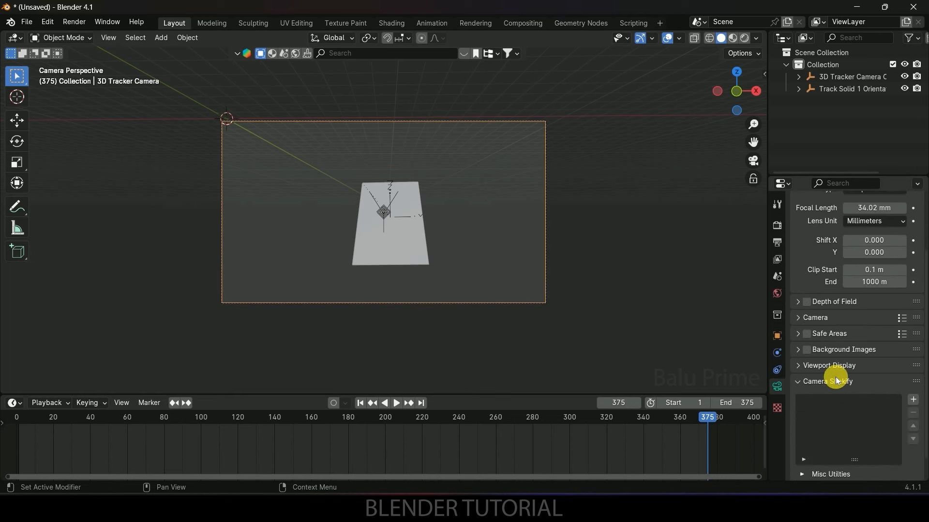
pyautogui.click(806, 351)
pyautogui.click(799, 353)
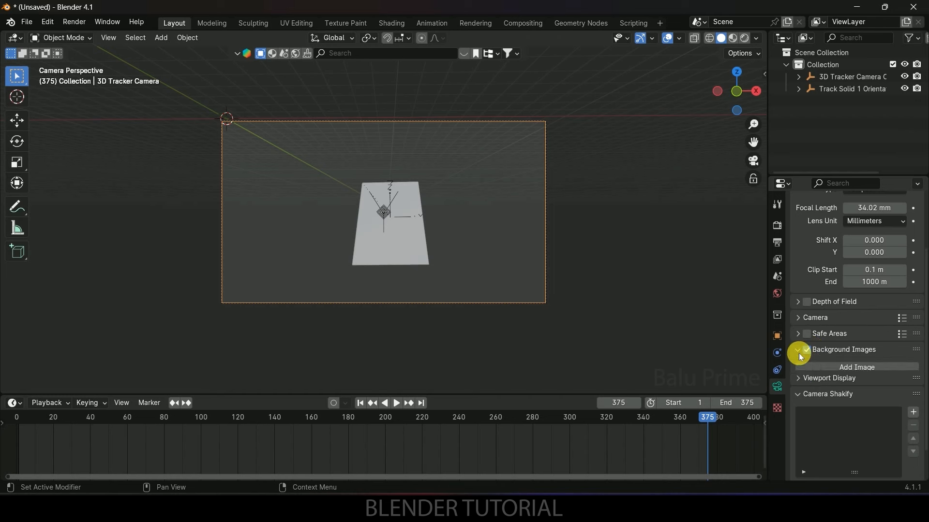
pyautogui.click(860, 368)
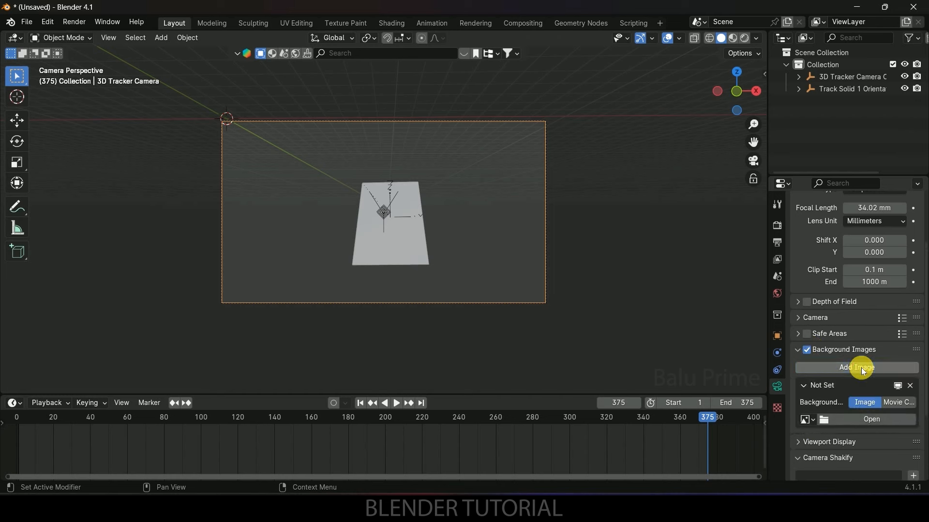
pyautogui.click(897, 404)
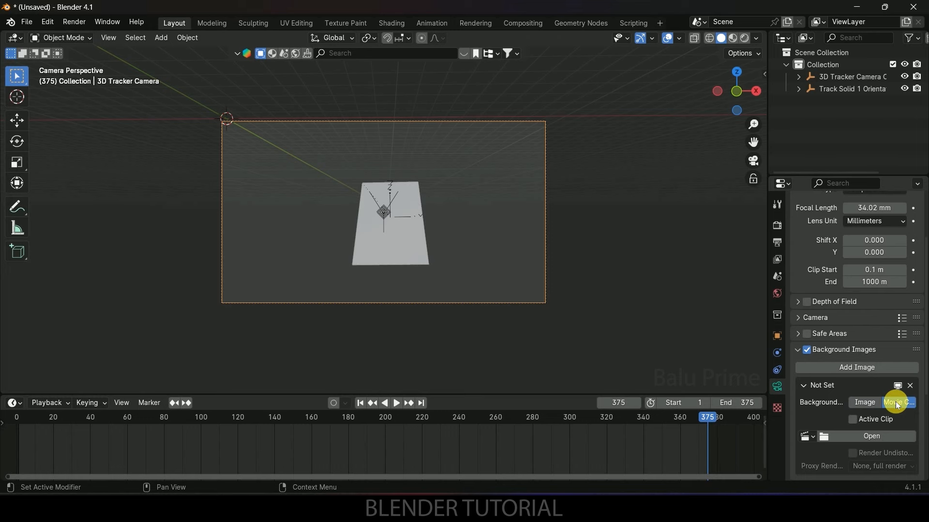
pyautogui.click(854, 437)
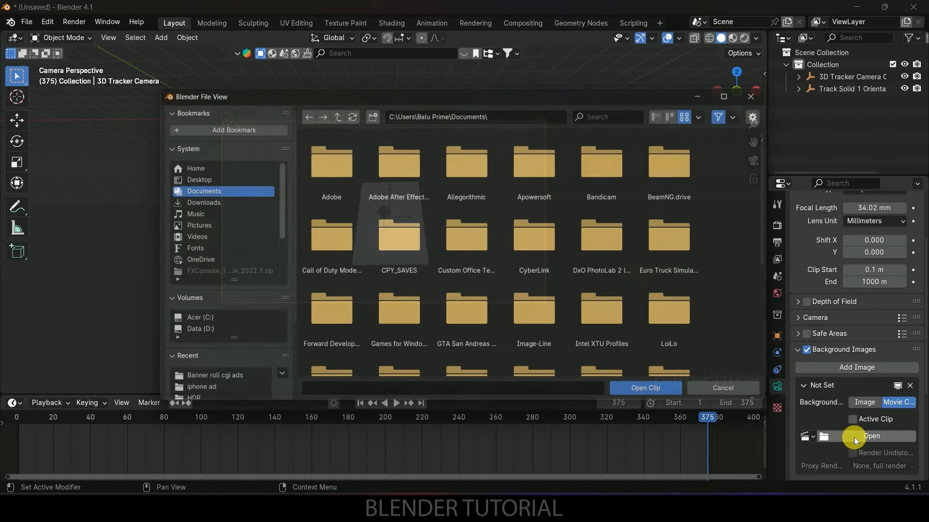
pyautogui.click(188, 384)
pyautogui.click(350, 155)
pyautogui.click(657, 400)
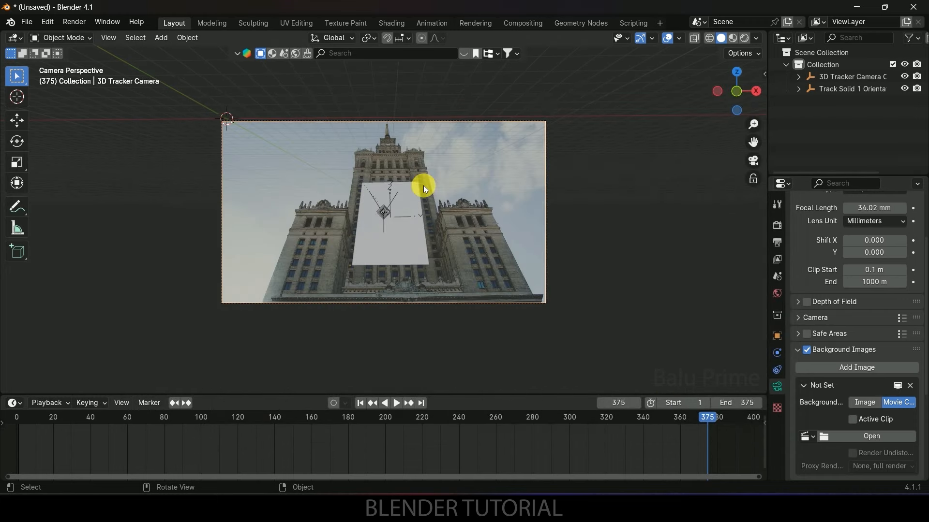
# Step: Raise the background clip's opacity to full, then play the animation to check the plane's tracking and return to frame 1
pyautogui.scroll(-3, 819, 403)
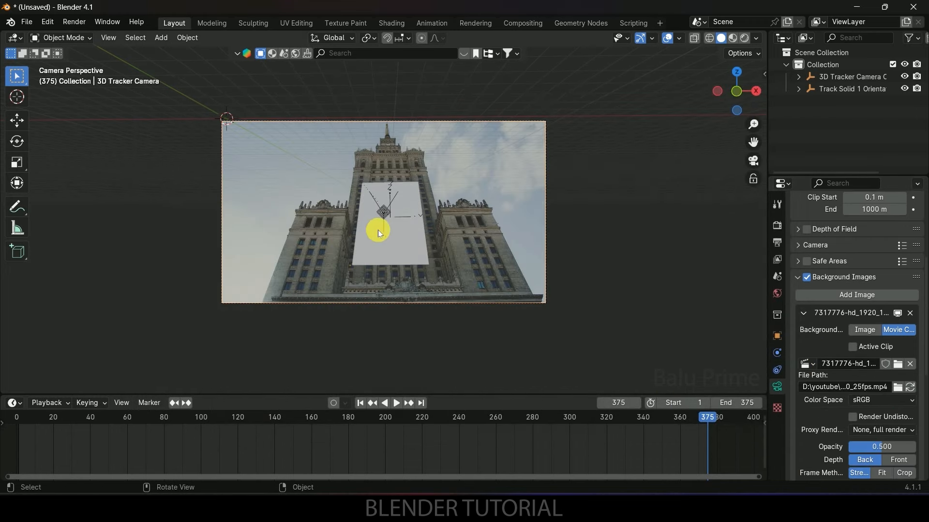
pyautogui.moveTo(857, 447); pyautogui.dragTo(916, 447)
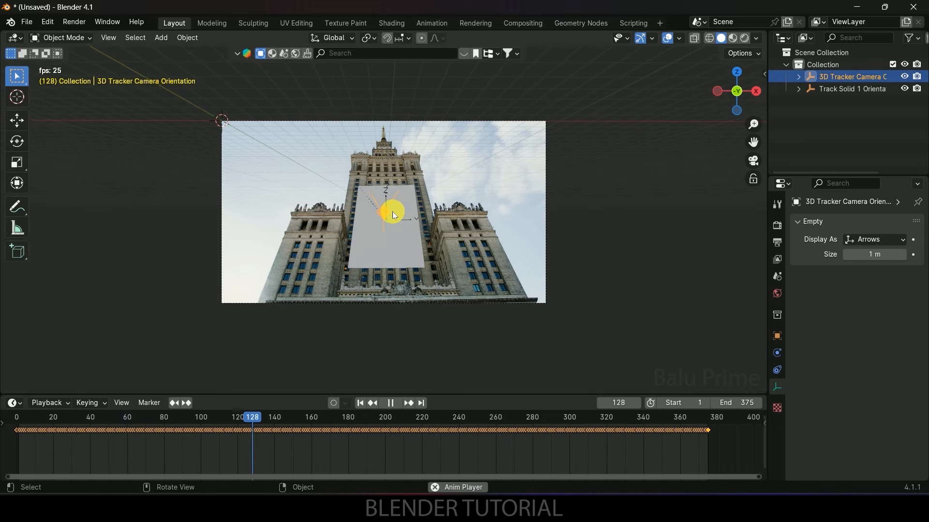
pyautogui.press('space')
pyautogui.click(360, 403)
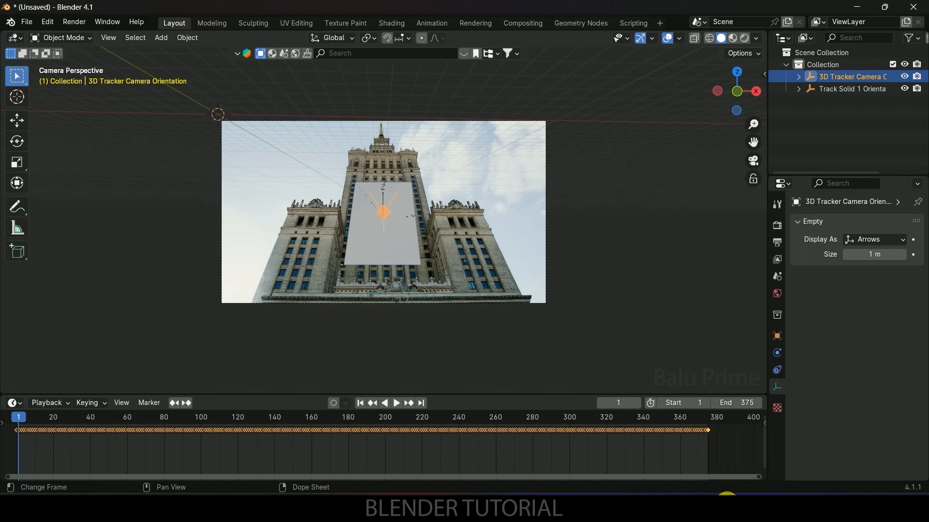
# Step: Shift all of the 3D Tracker Camera Orientation keyframes forward by one frame and play the animation to check the tracking
pyautogui.moveTo(759, 477); pyautogui.dragTo(165, 477)
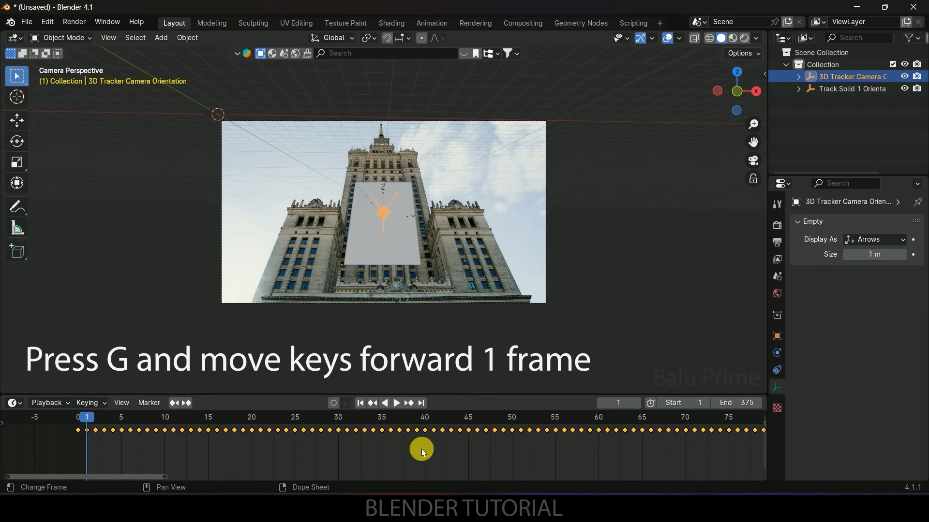
pyautogui.press('g')
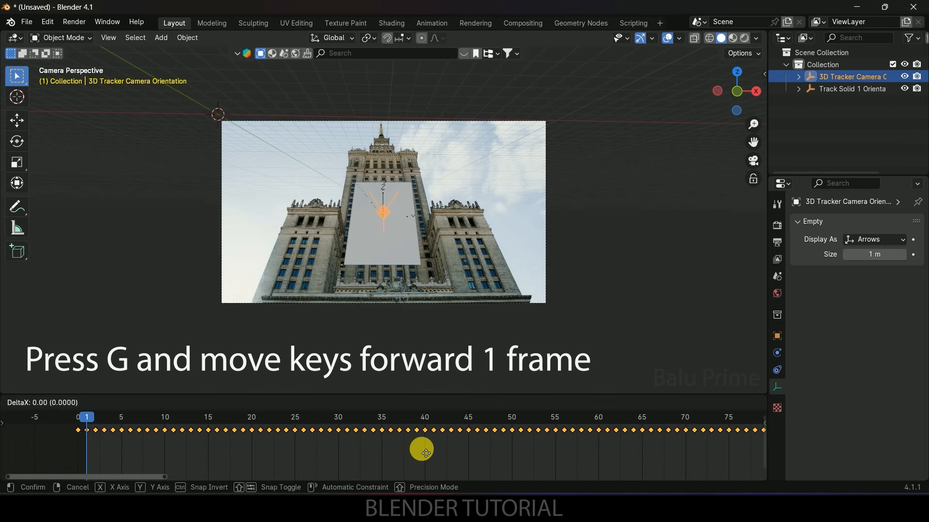
pyautogui.click(432, 450)
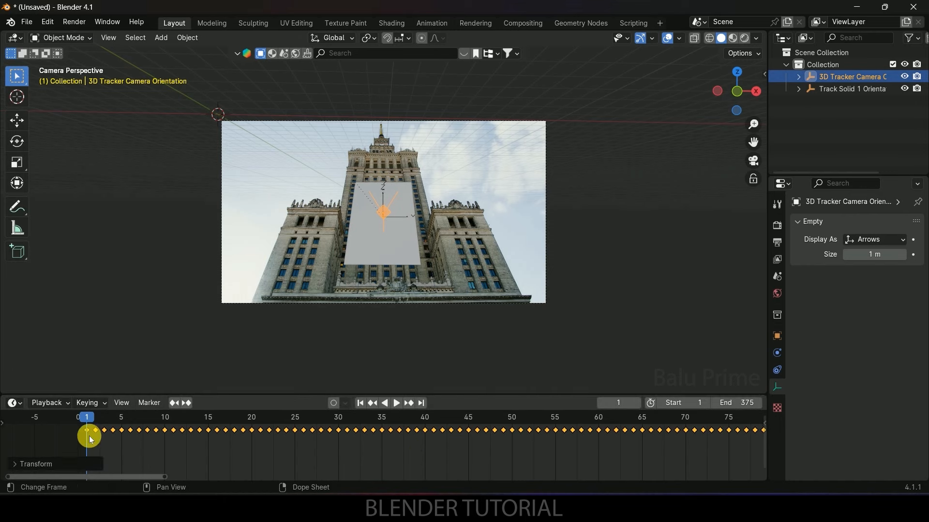
pyautogui.moveTo(164, 477); pyautogui.dragTo(812, 479)
pyautogui.press('space')
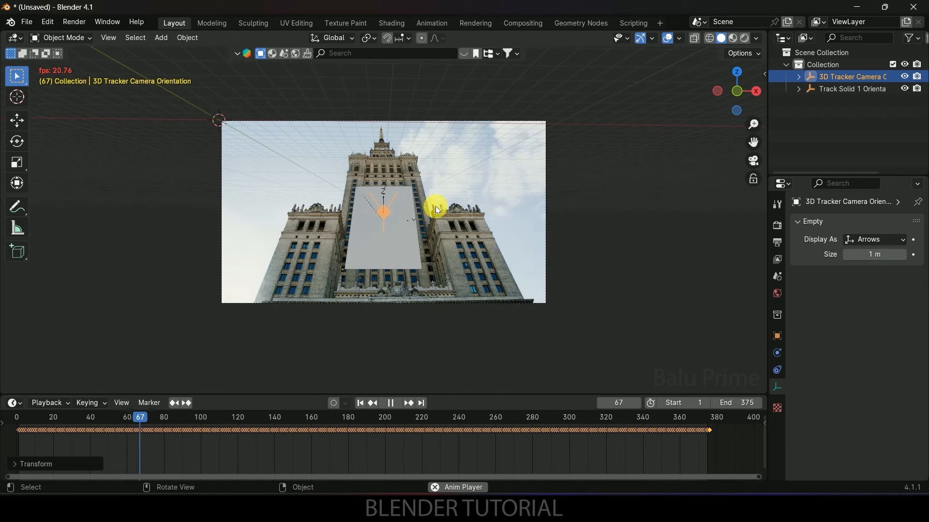
pyautogui.press('space')
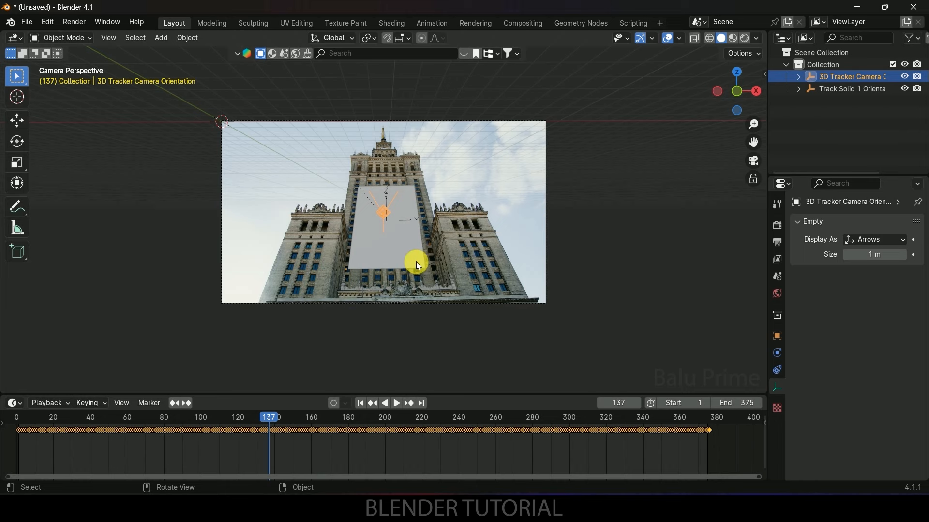
# Step: Select the 3D Tracker Camera Orientation empty and snap the 3D cursor to it
pyautogui.moveTo(617, 254); pyautogui.dragTo(479, 266, button='middle')
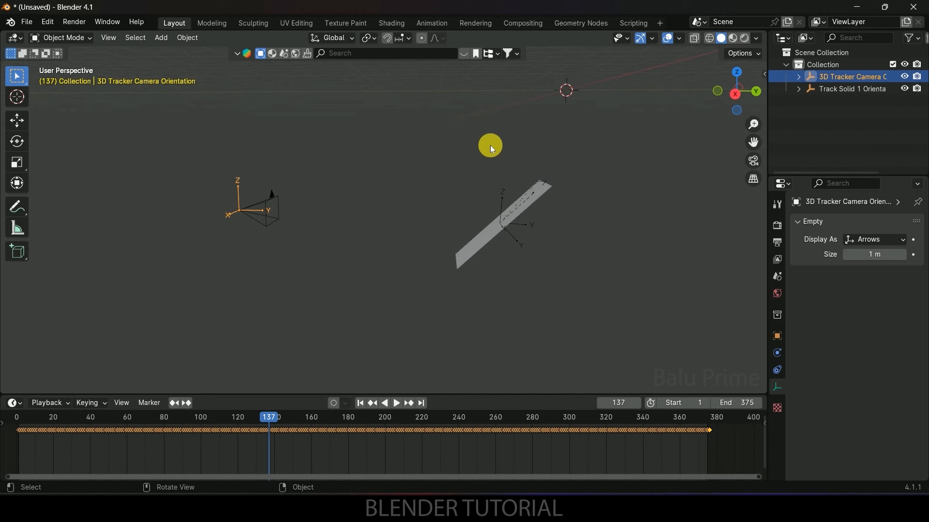
pyautogui.scroll(-1, 474, 203)
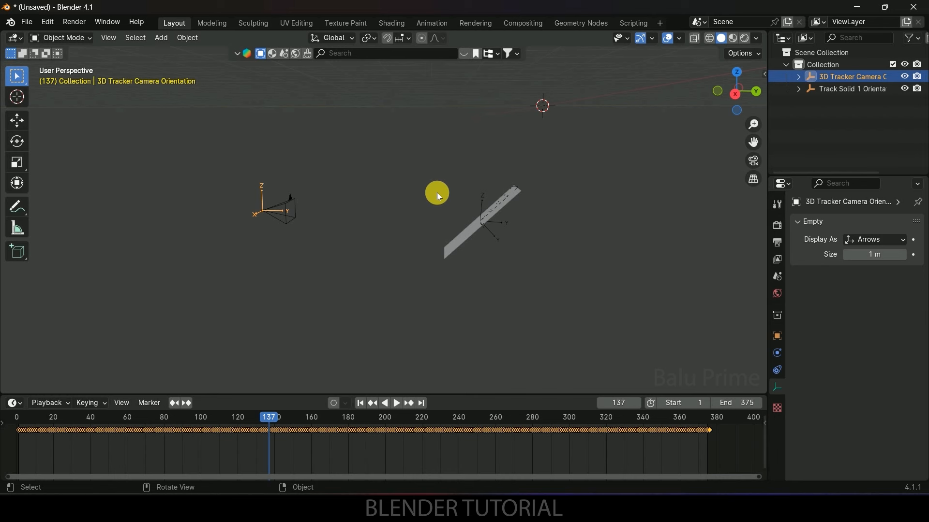
pyautogui.click(476, 231)
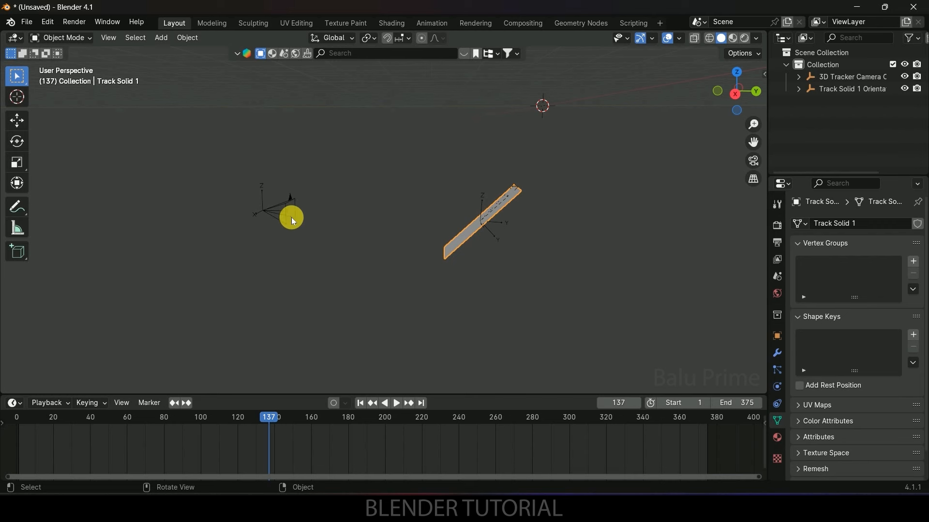
pyautogui.scroll(1, 291, 217)
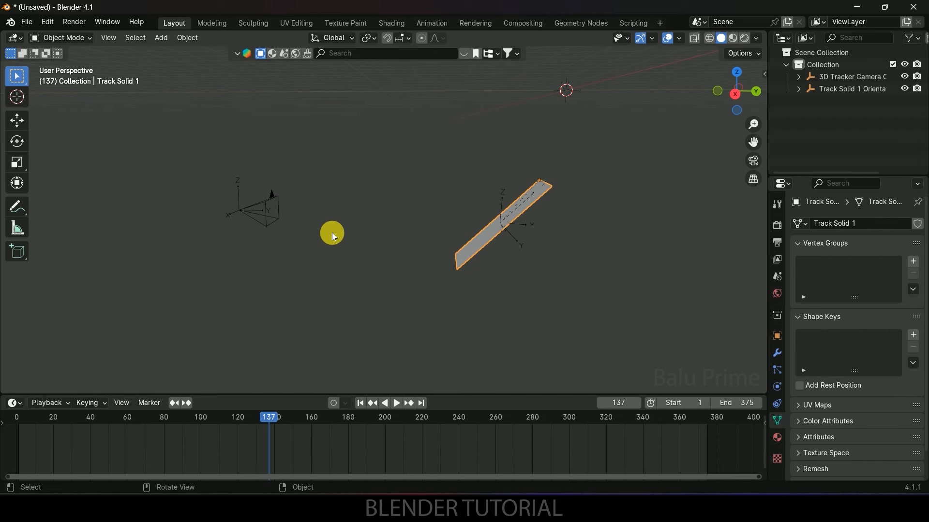
pyautogui.moveTo(332, 233); pyautogui.dragTo(301, 268, button='middle')
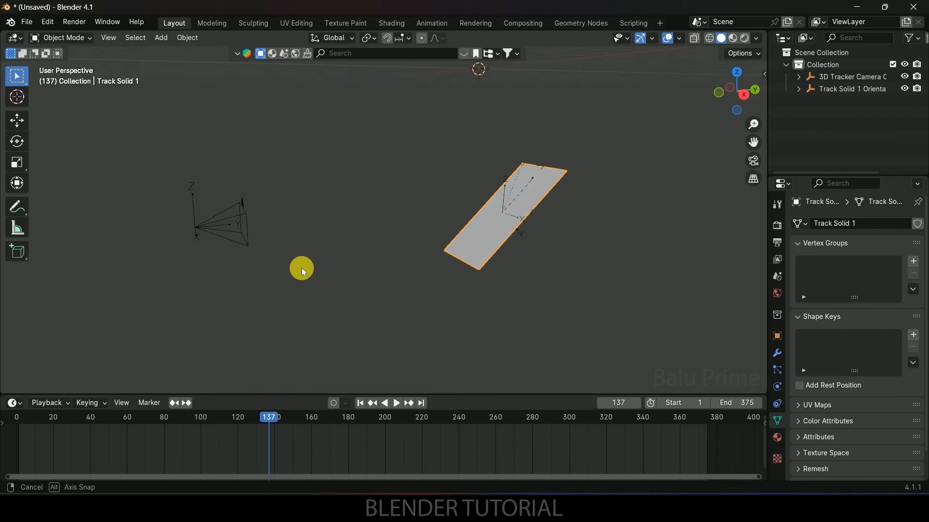
pyautogui.click(191, 212)
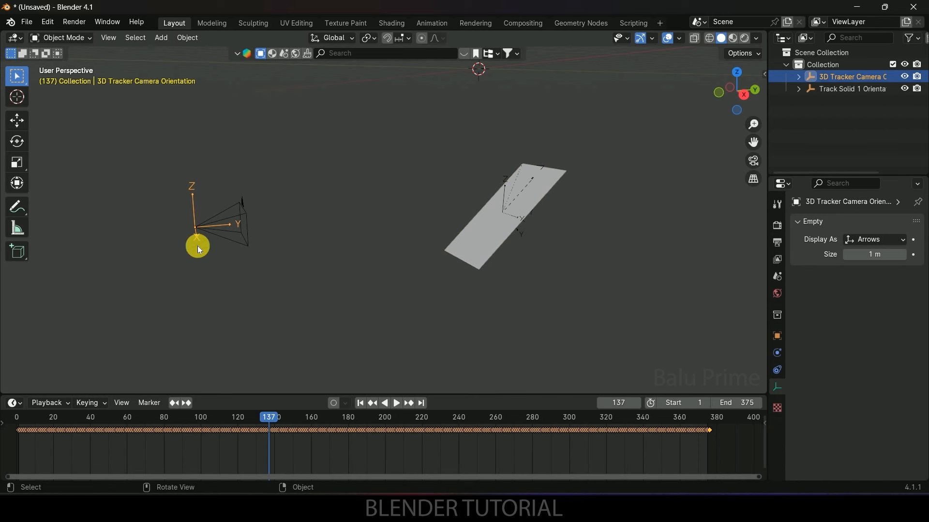
pyautogui.hotkey('shift', 's')
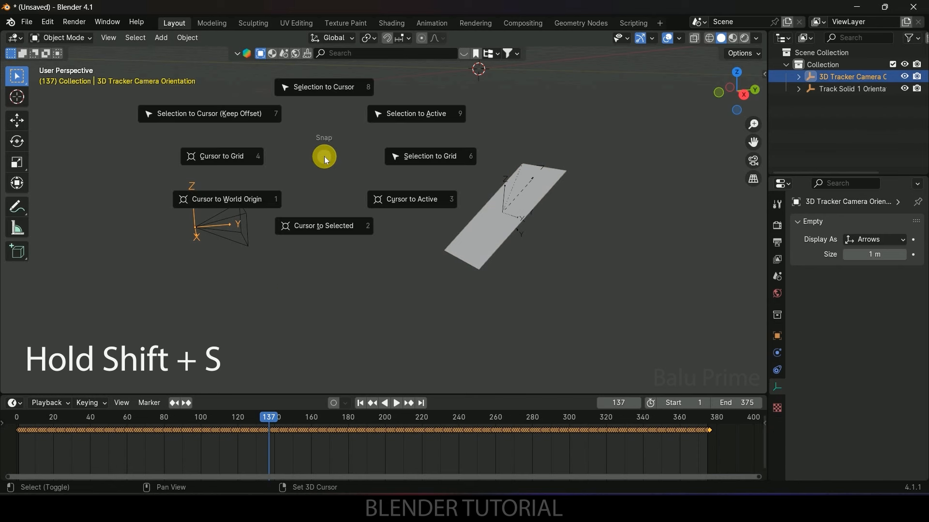
pyautogui.click(323, 230)
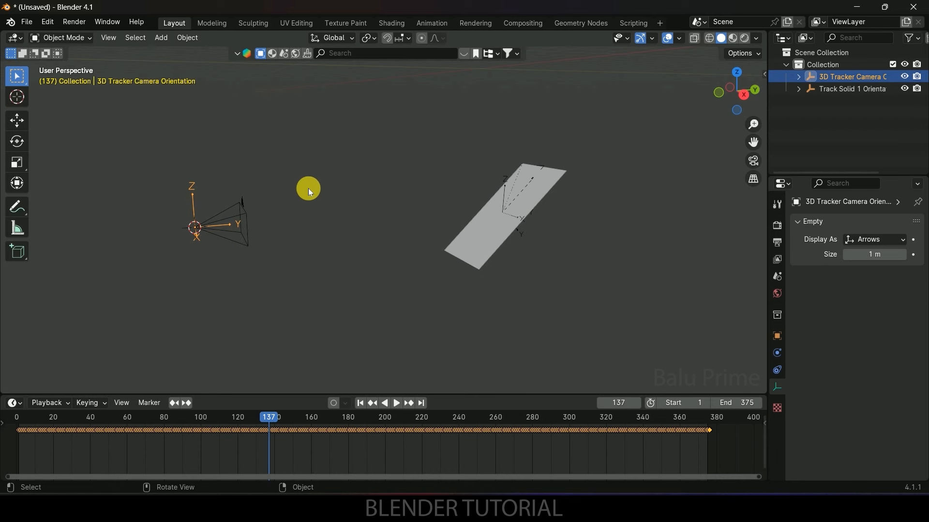
# Step: Add a Plain Axes empty at the 3D cursor and scale it up well beyond the camera's own axes
pyautogui.click(162, 41)
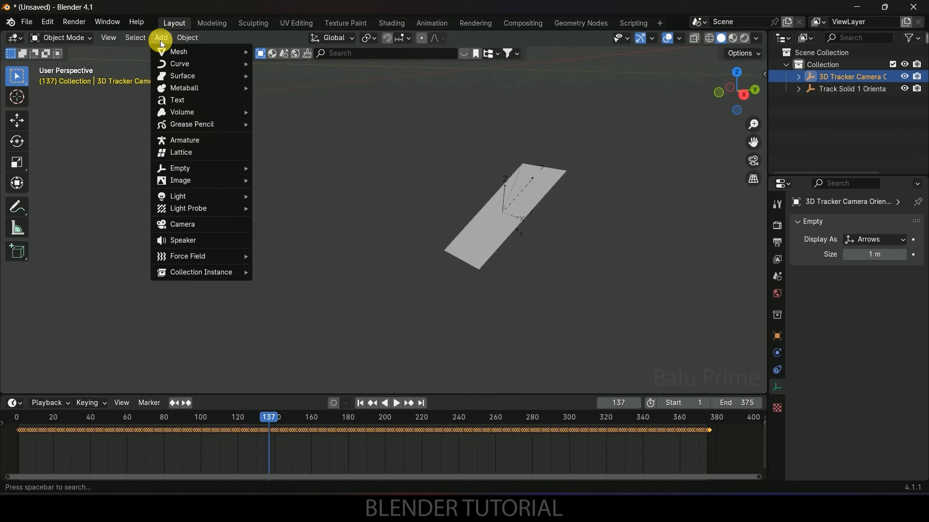
pyautogui.moveTo(187, 171)
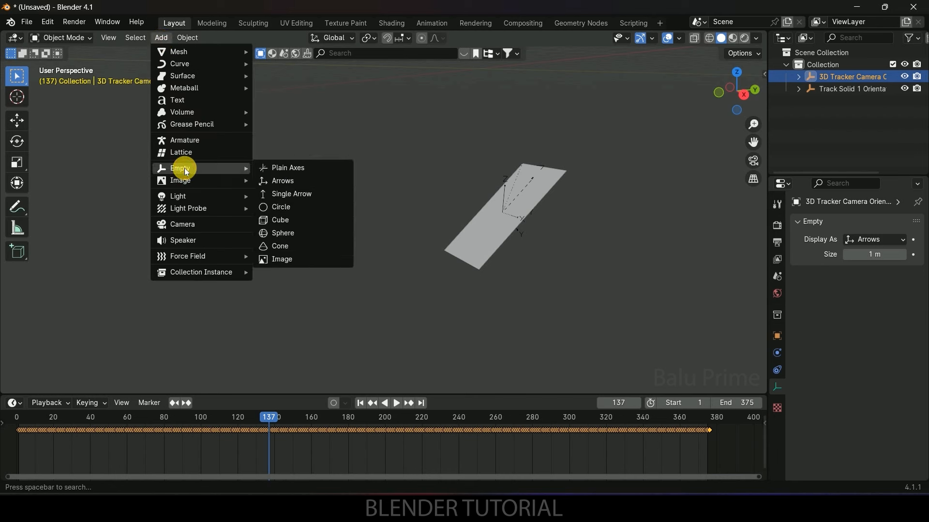
pyautogui.click(270, 167)
pyautogui.press('g')
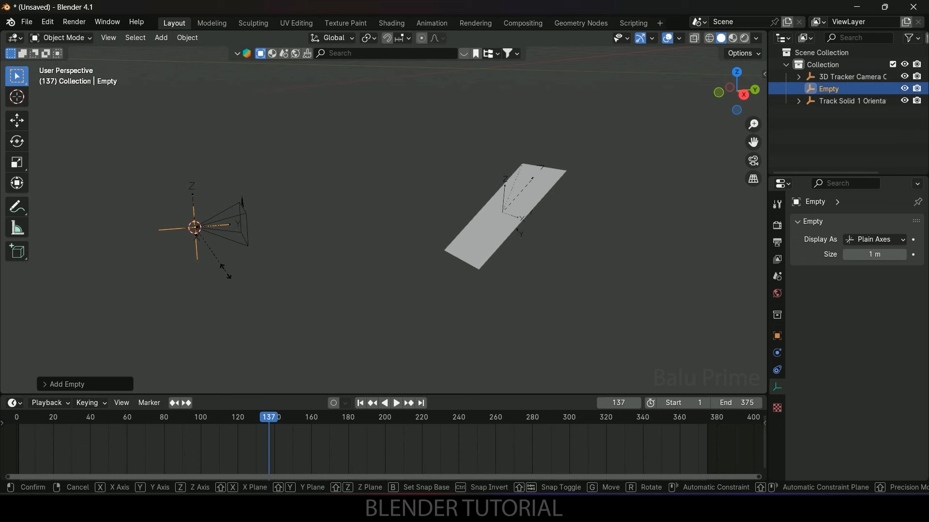
pyautogui.press('s')
pyautogui.click(342, 292)
# Step: Parent the 3D Tracker Camera Orientation to the new plain-axes empty using Object (Keep Transform)
pyautogui.moveTo(342, 292); pyautogui.dragTo(407, 219, button='middle')
pyautogui.click(461, 207)
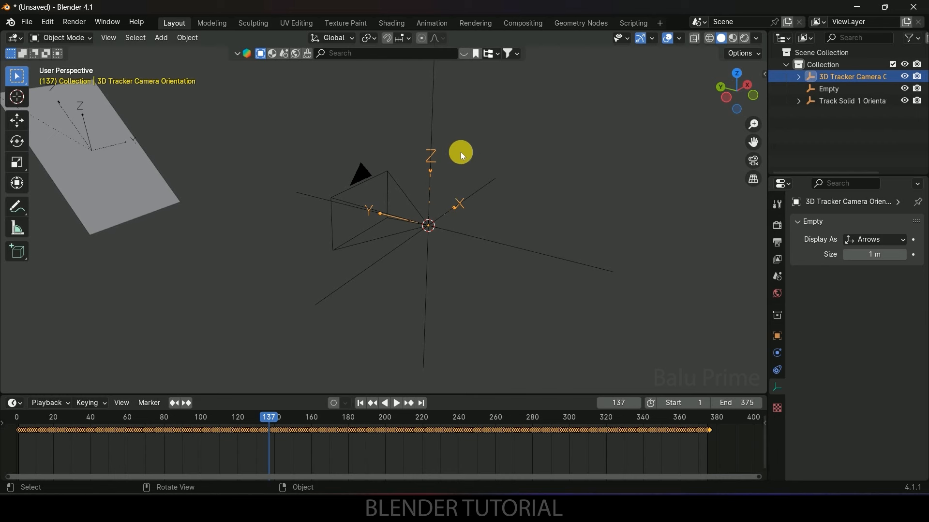
pyautogui.keyDown('shift'); pyautogui.click(433, 111); pyautogui.keyUp('shift')
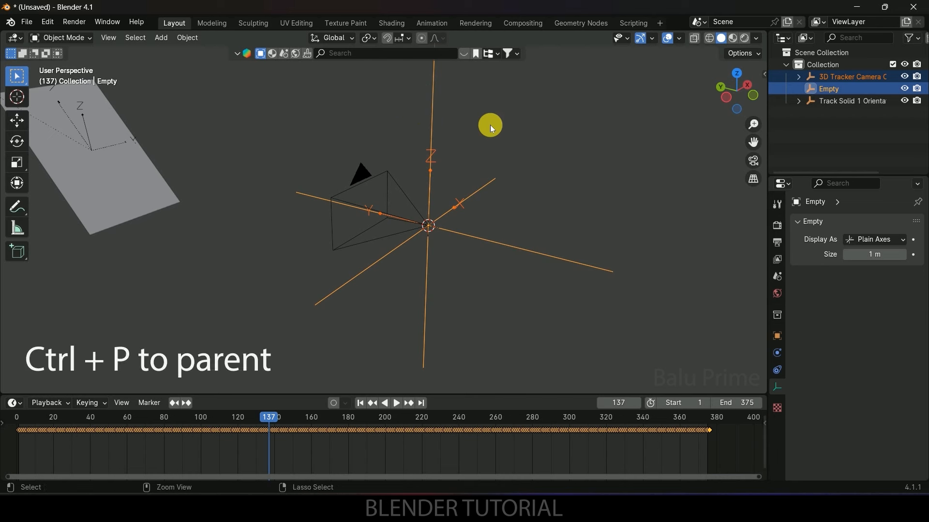
pyautogui.hotkey('ctrl', 'p')
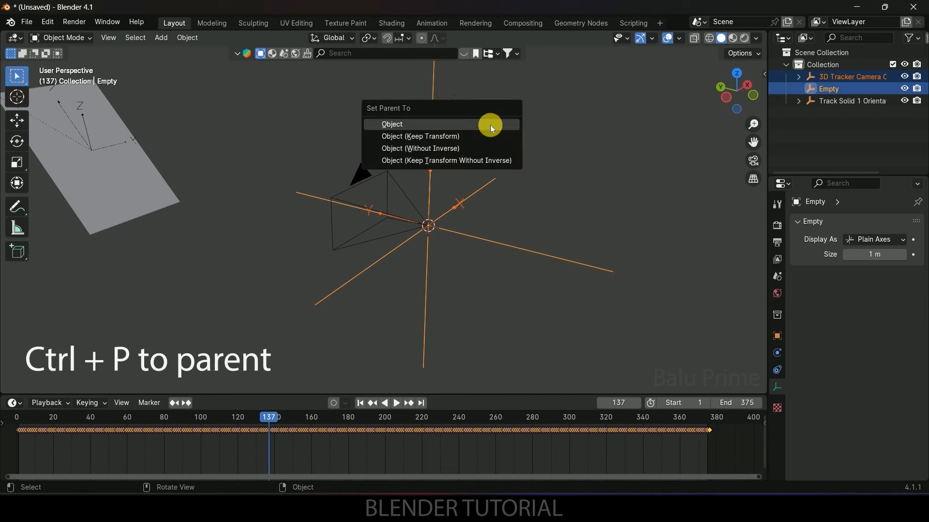
pyautogui.click(419, 139)
# Step: Parent the Track Solid 1 plane to the plain-axes empty using Object (Keep Transform)
pyautogui.scroll(-4, 497, 186)
pyautogui.moveTo(496, 185); pyautogui.dragTo(202, 199, button='middle')
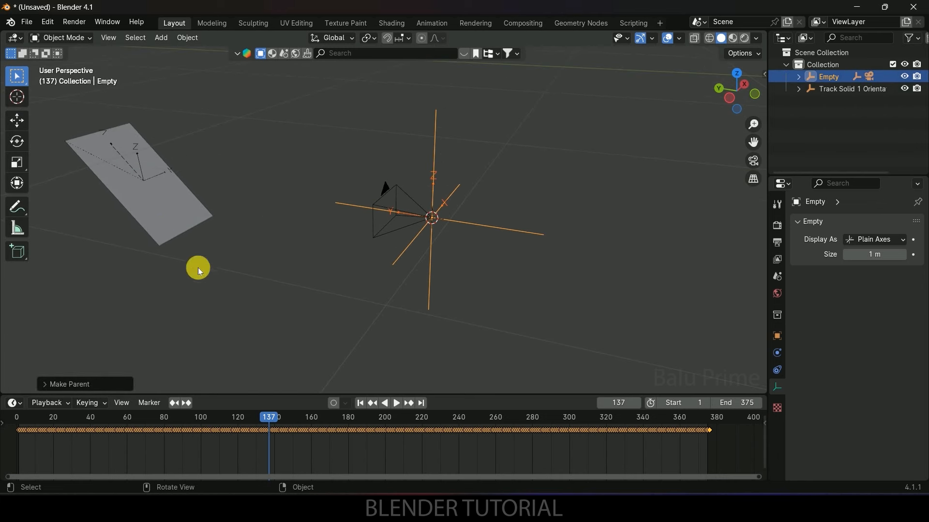
pyautogui.click(163, 208)
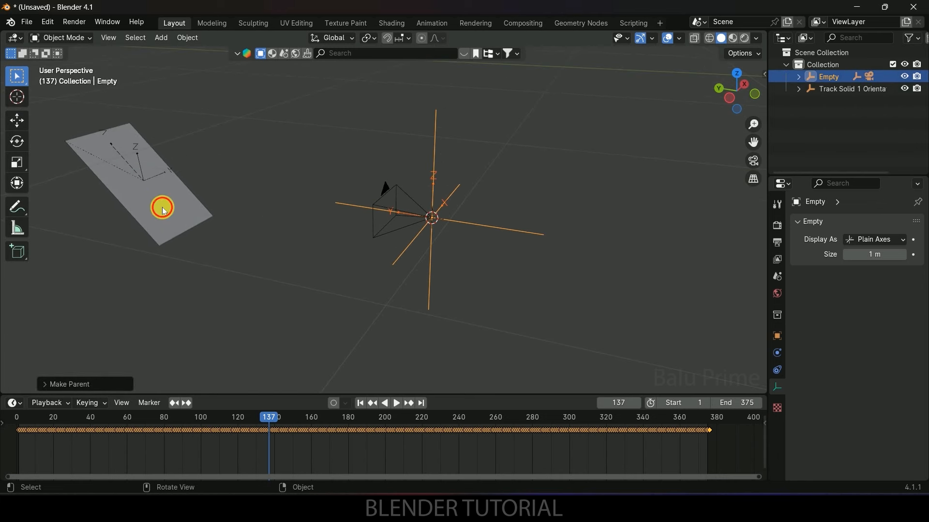
pyautogui.keyDown('shift'); pyautogui.click(436, 127); pyautogui.keyUp('shift')
pyautogui.hotkey('ctrl', 'p')
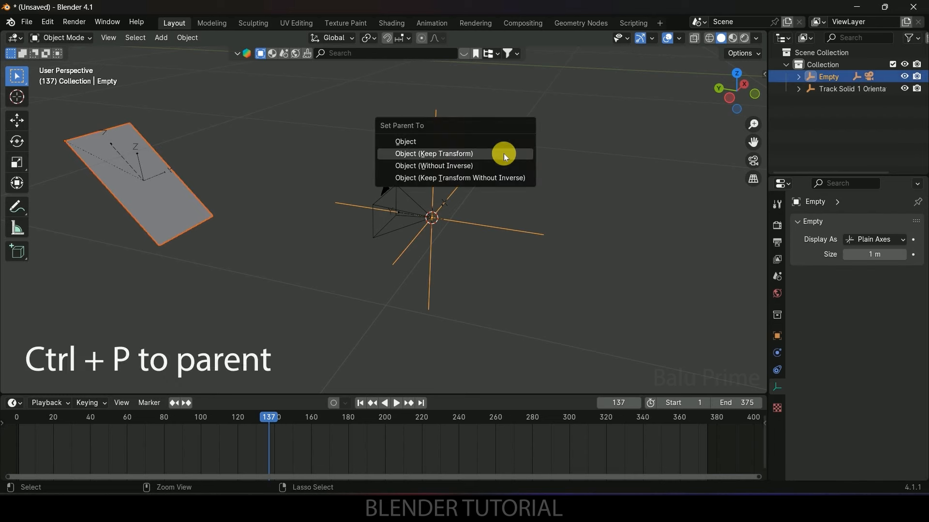
pyautogui.click(461, 154)
# Step: Select only the plain-axes empty and rotate it about 47° around the X axis in the right orthographic view so the plane stands vertical
pyautogui.scroll(-2, 554, 168)
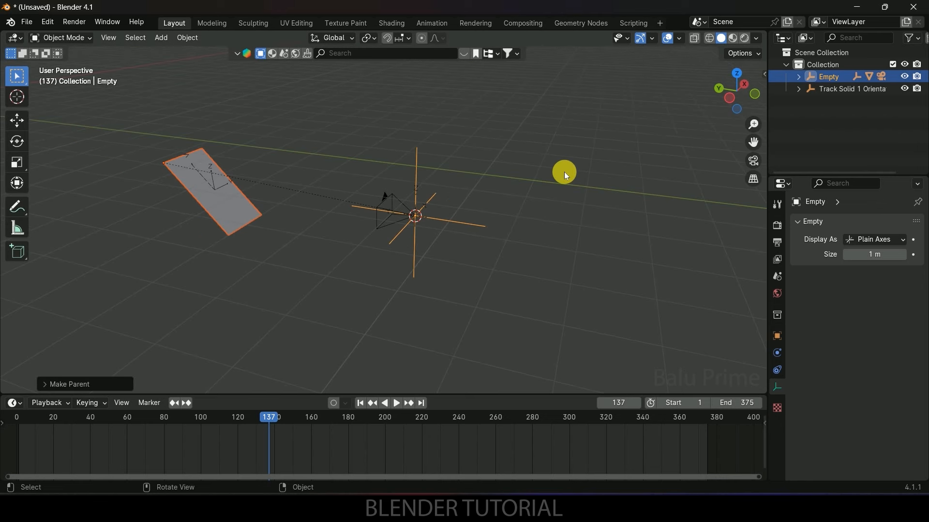
pyautogui.click(564, 172)
pyautogui.click(415, 160)
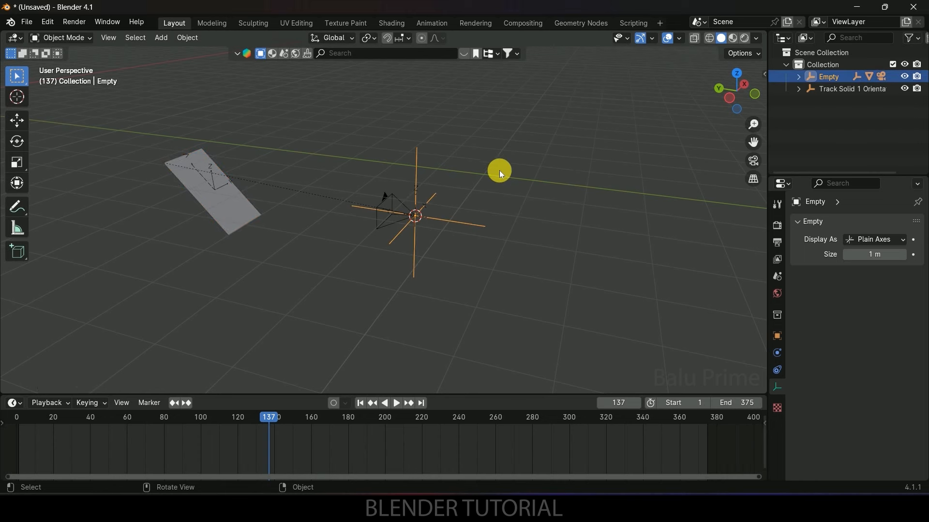
pyautogui.press('KP_3')
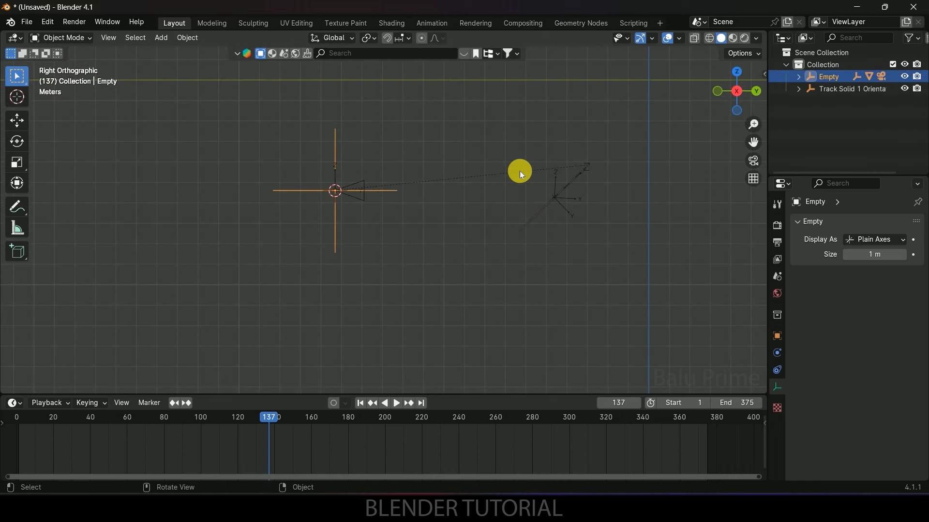
pyautogui.keyDown('shift'); pyautogui.moveTo(561, 187); pyautogui.dragTo(540, 233, button='middle'); pyautogui.keyUp('shift')
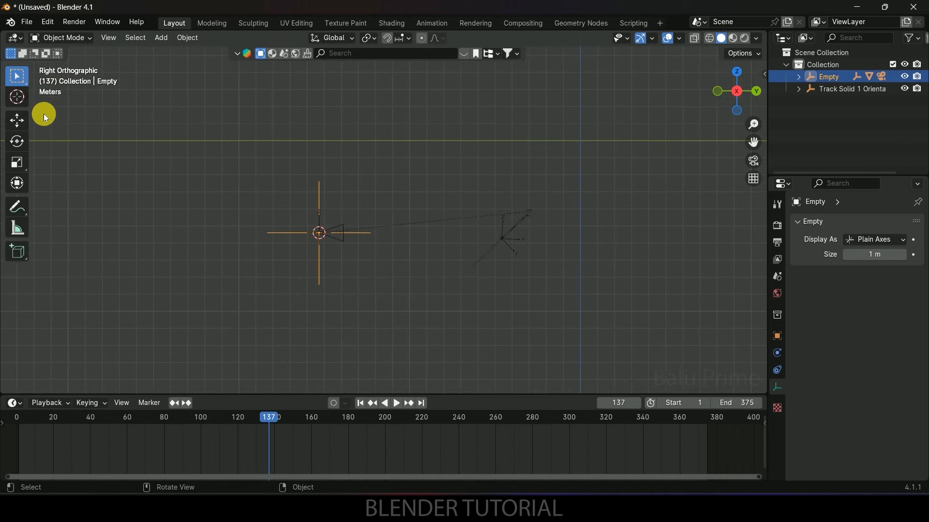
pyautogui.click(16, 141)
pyautogui.moveTo(298, 190); pyautogui.dragTo(211, 204)
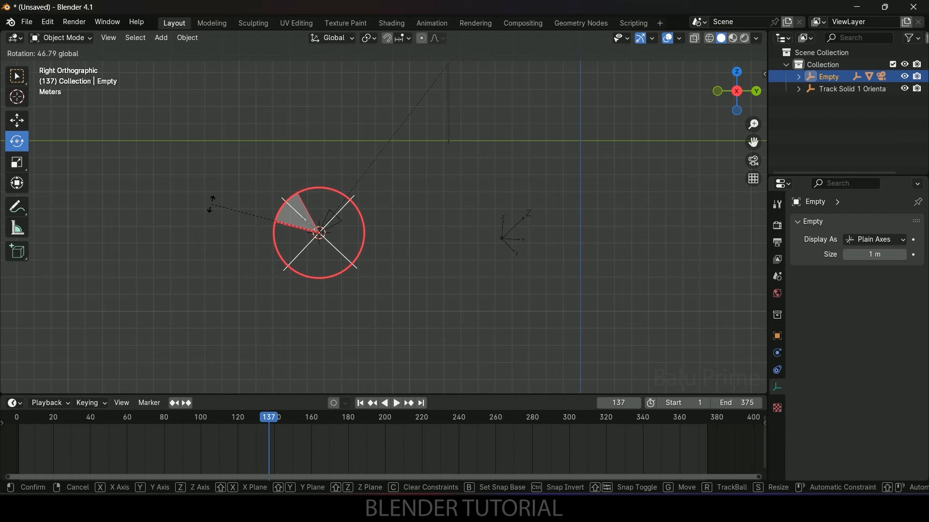
pyautogui.moveTo(213, 203); pyautogui.dragTo(213, 203)
pyautogui.keyDown('shift'); pyautogui.moveTo(445, 121); pyautogui.dragTo(448, 274, button='middle'); pyautogui.keyUp('shift')
pyautogui.scroll(3, 463, 299)
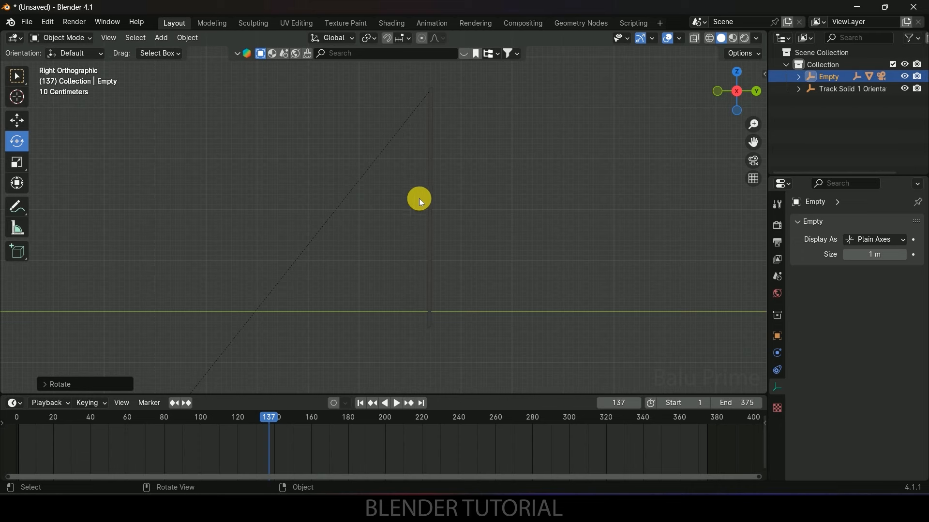
# Step: Inspect the plane's upright orientation in perspective and its alignment with the building through the tracked camera, and select the plane
pyautogui.moveTo(500, 208); pyautogui.dragTo(443, 154, button='middle')
pyautogui.scroll(-3, 434, 250)
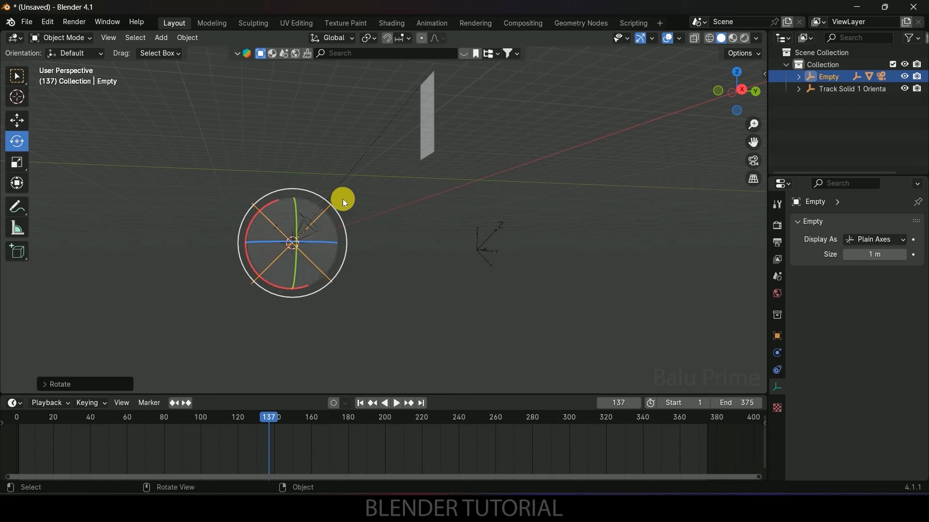
pyautogui.moveTo(313, 253); pyautogui.dragTo(313, 254, button='middle')
pyautogui.press('KP_0')
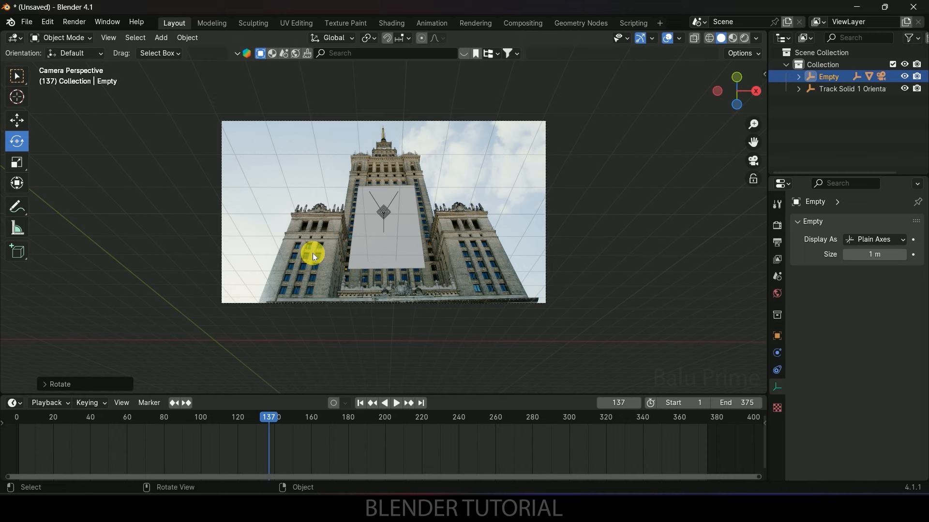
pyautogui.moveTo(539, 298); pyautogui.dragTo(315, 310, button='middle')
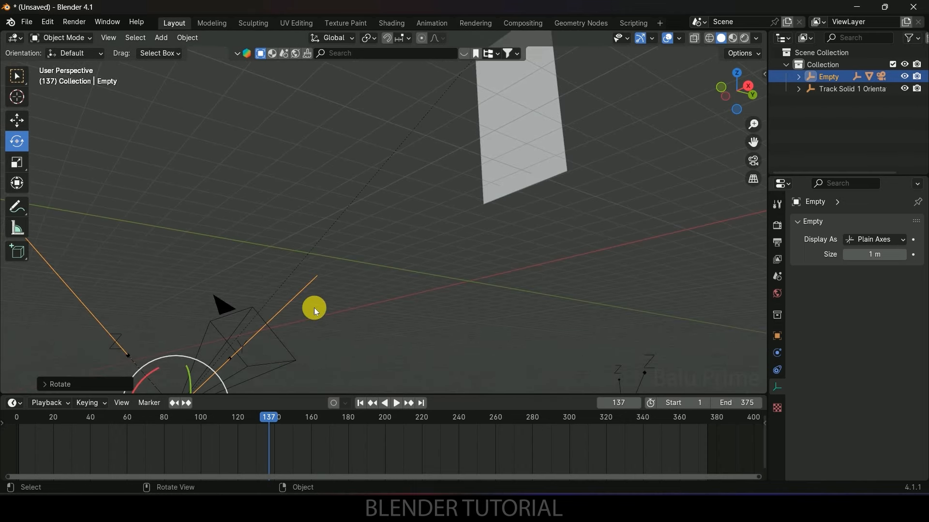
pyautogui.press('KP_0')
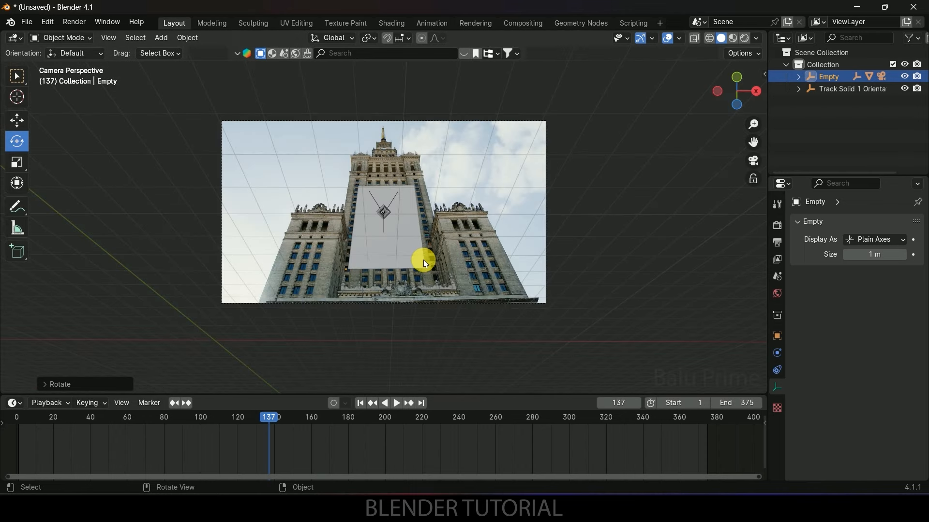
pyautogui.scroll(2, 424, 262)
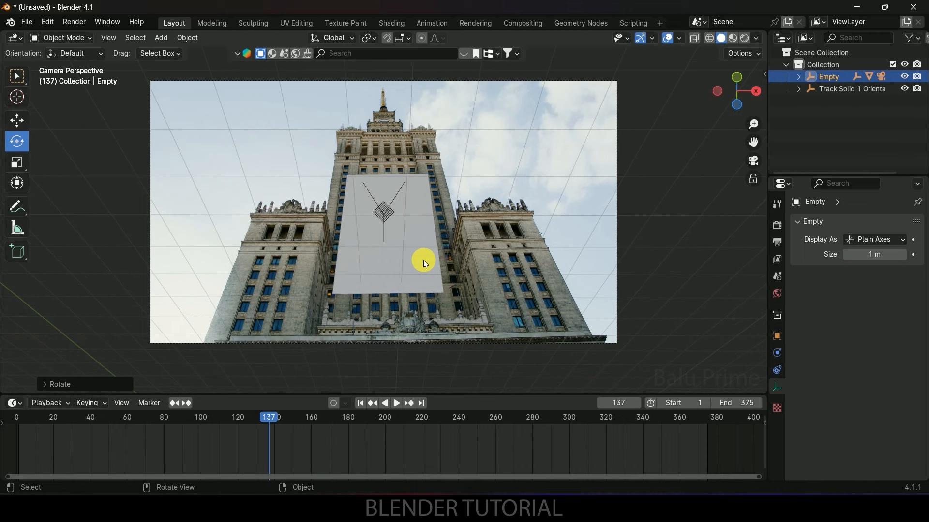
pyautogui.scroll(2, 422, 297)
pyautogui.scroll(-1, 425, 286)
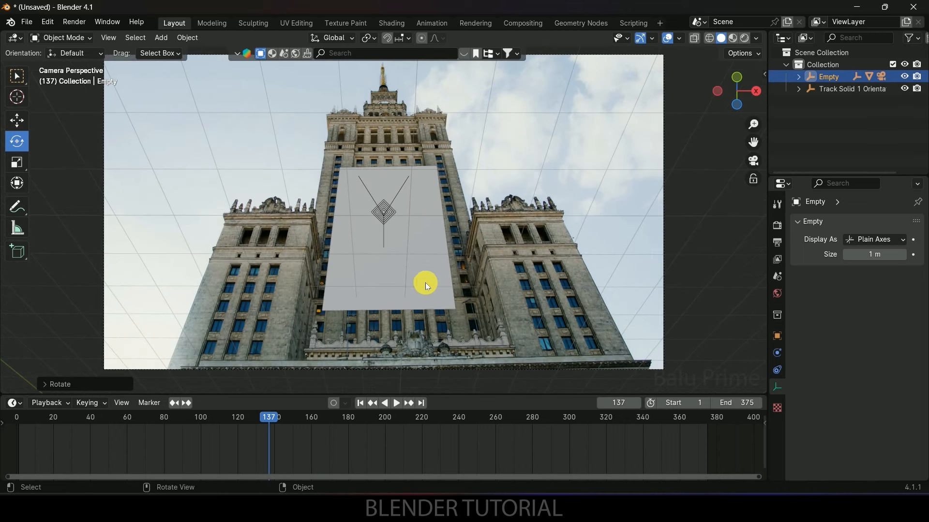
pyautogui.click(424, 281)
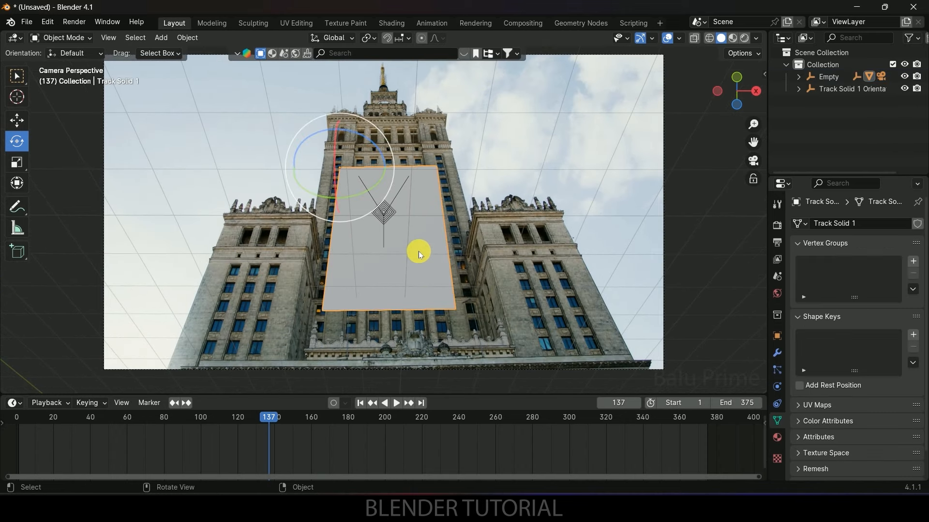
# Step: In Edit Mode, move the Track Solid 1 plane's side vertices outward along X to match the tower's width
pyautogui.click(74, 41)
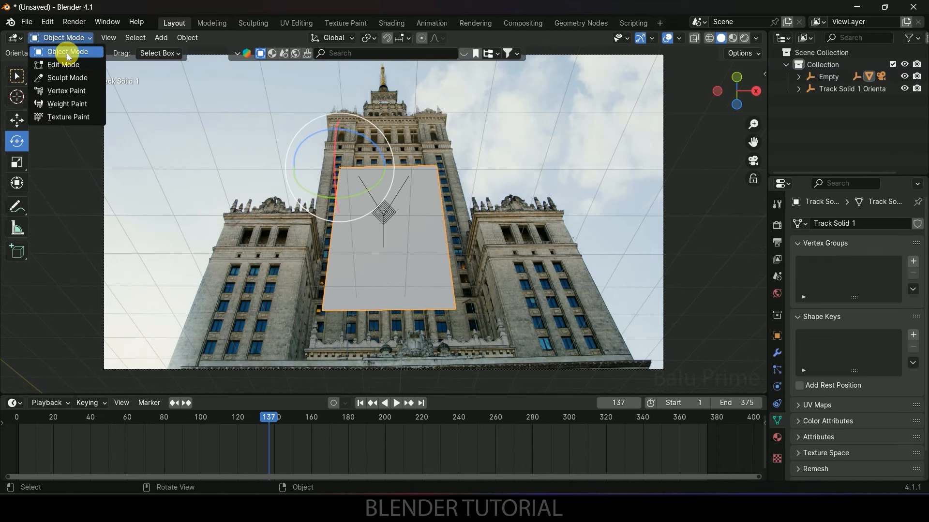
pyautogui.click(64, 65)
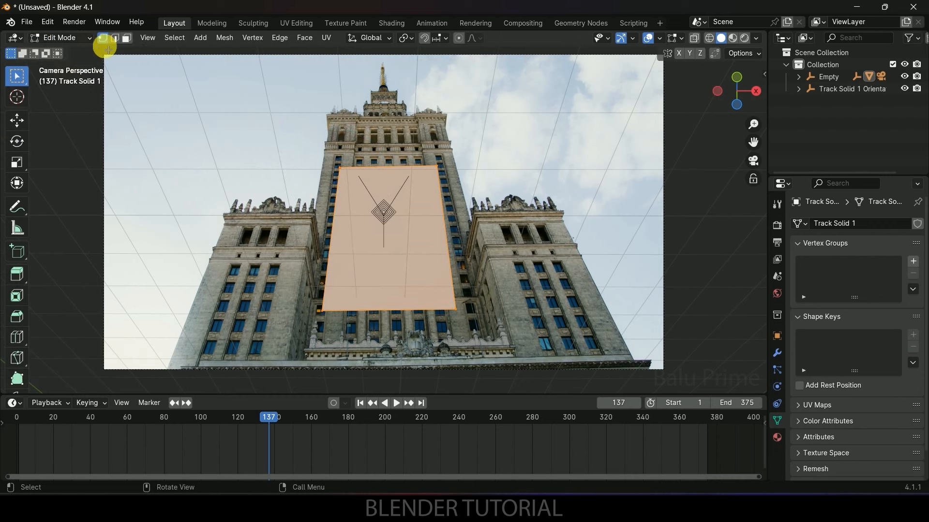
pyautogui.click(489, 329)
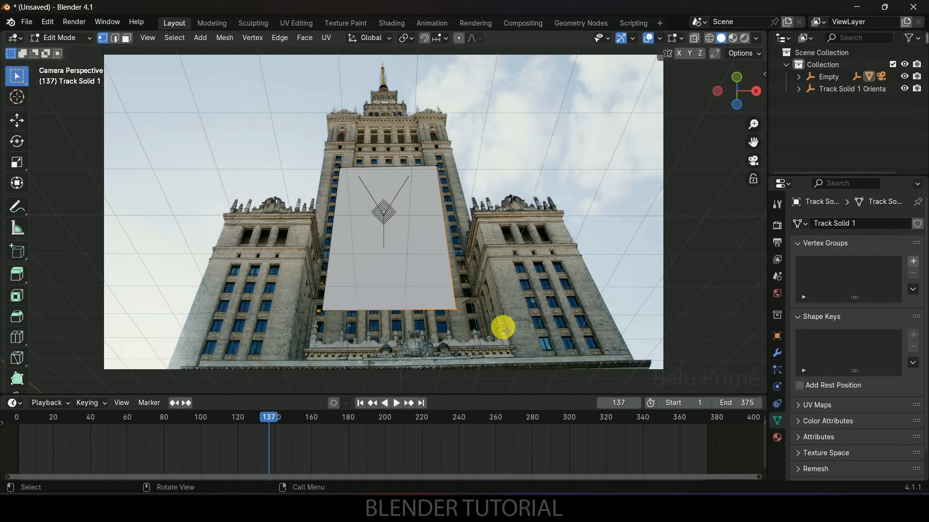
pyautogui.click(17, 121)
pyautogui.moveTo(499, 312); pyautogui.dragTo(522, 310)
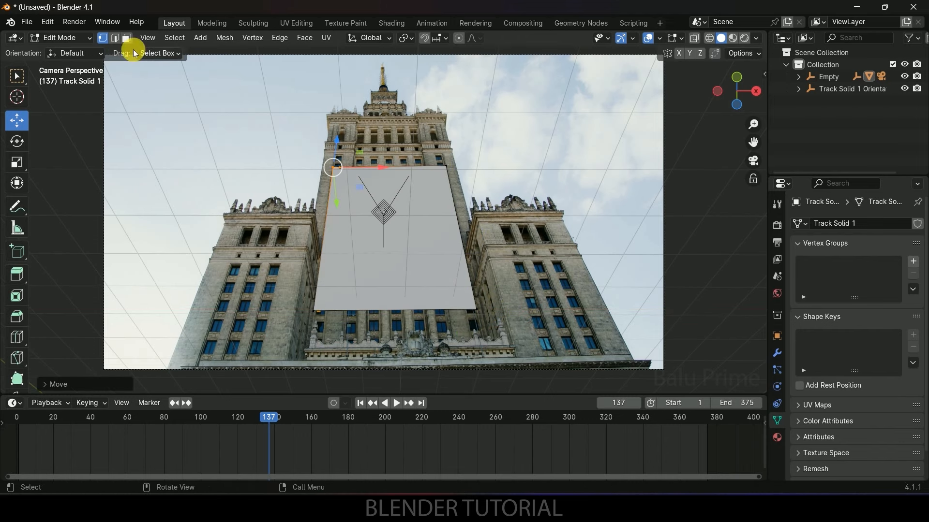
# Step: Extrude the plane's right and left edges outward along X so the side flaps cover the building's wings
pyautogui.click(114, 39)
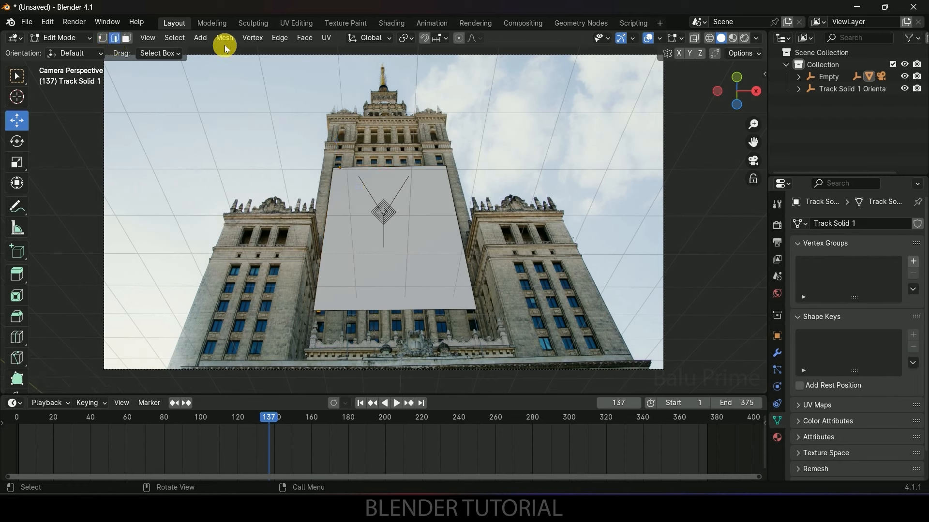
pyautogui.click(457, 207)
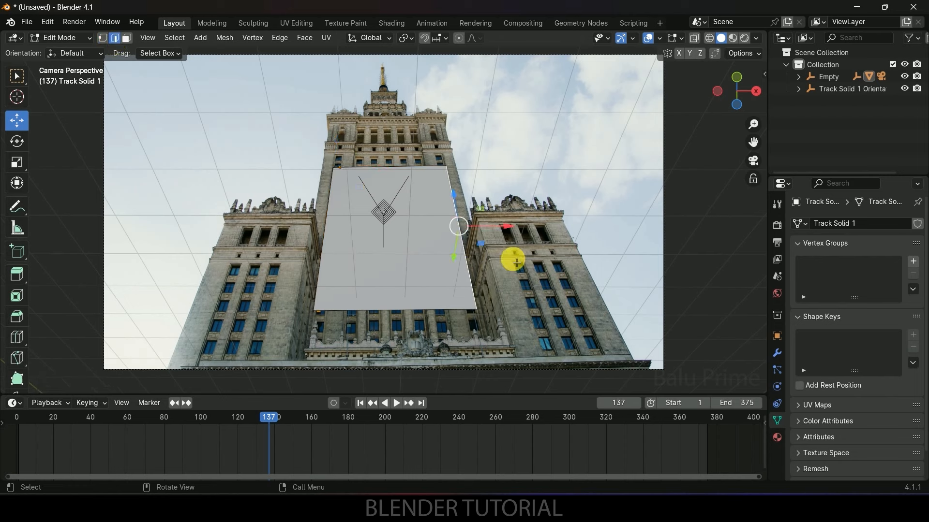
pyautogui.press('e')
pyautogui.press('x')
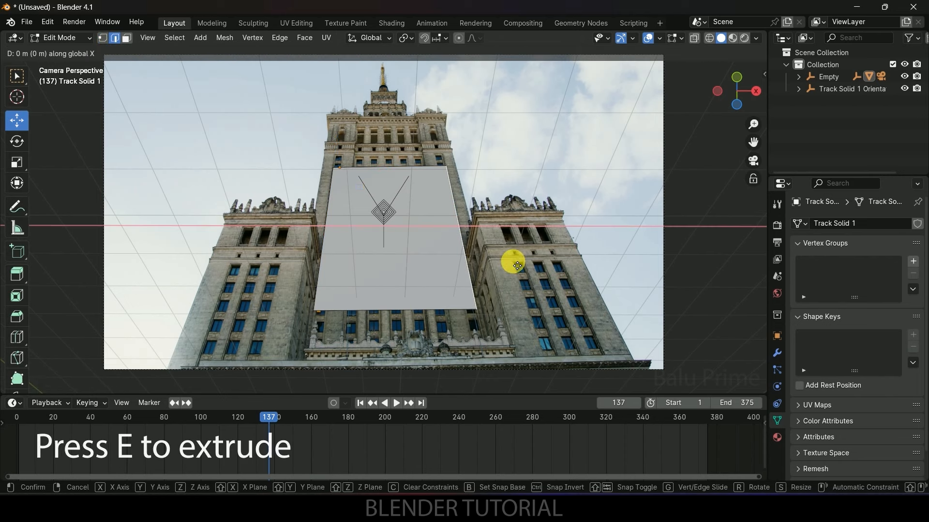
pyautogui.click(638, 269)
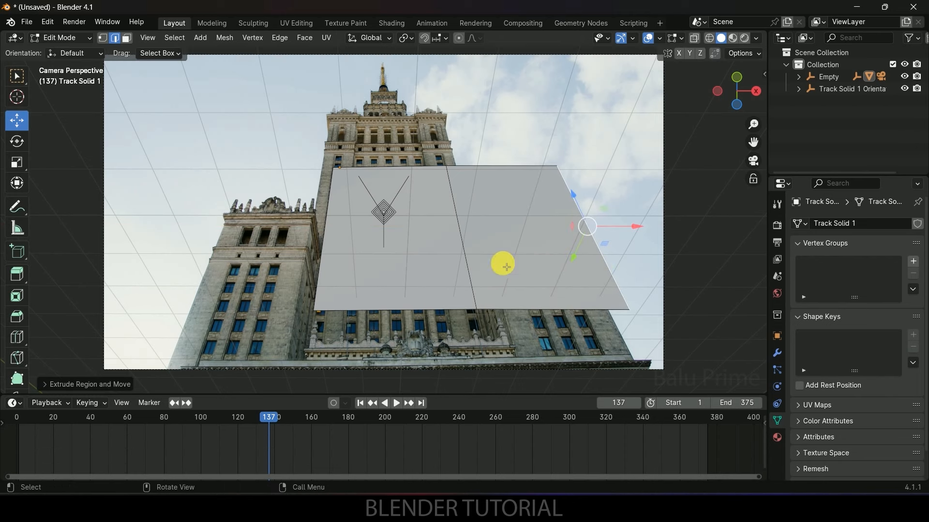
pyautogui.click(329, 234)
pyautogui.press('e')
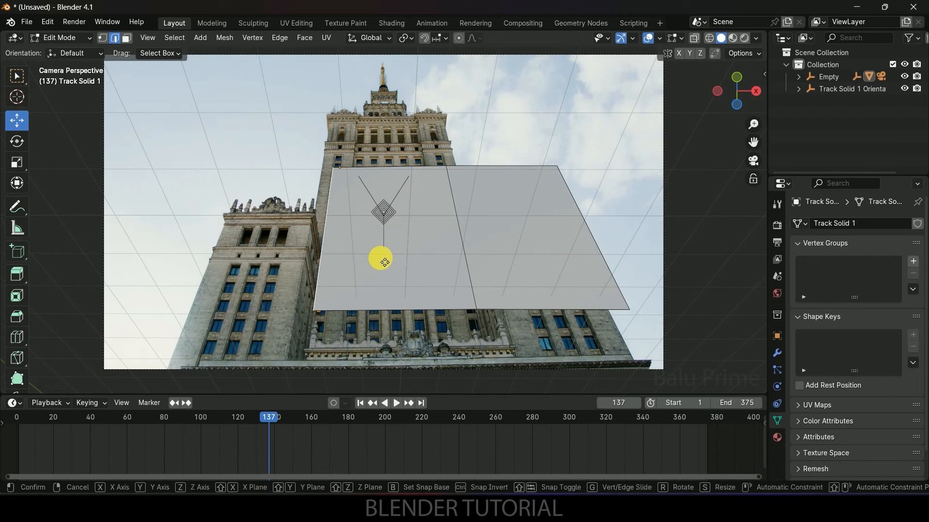
pyautogui.press('x')
pyautogui.click(238, 253)
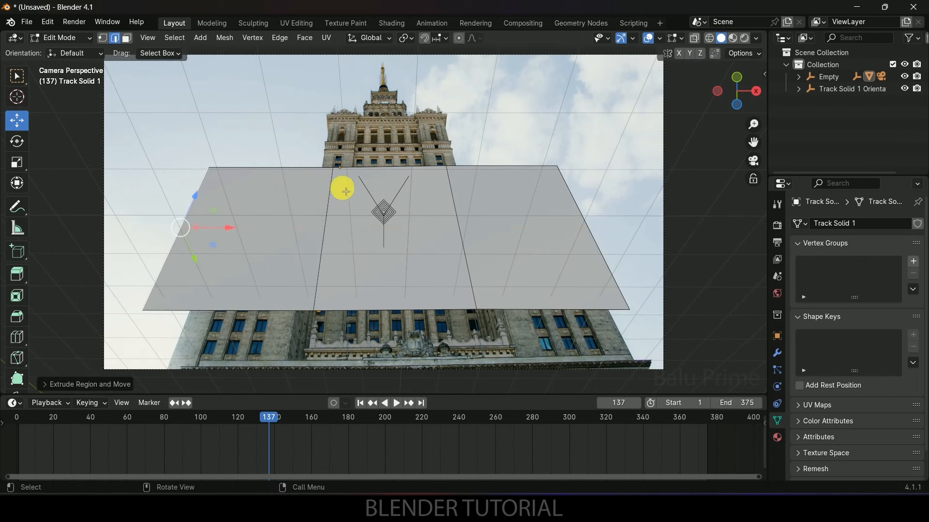
# Step: Extrude the centre section's top edge upward and its bottom edge downward along Z
pyautogui.click(388, 173)
pyautogui.press('e')
pyautogui.press('z')
pyautogui.click(389, 108)
pyautogui.click(395, 310)
pyautogui.press('e')
pyautogui.press('z')
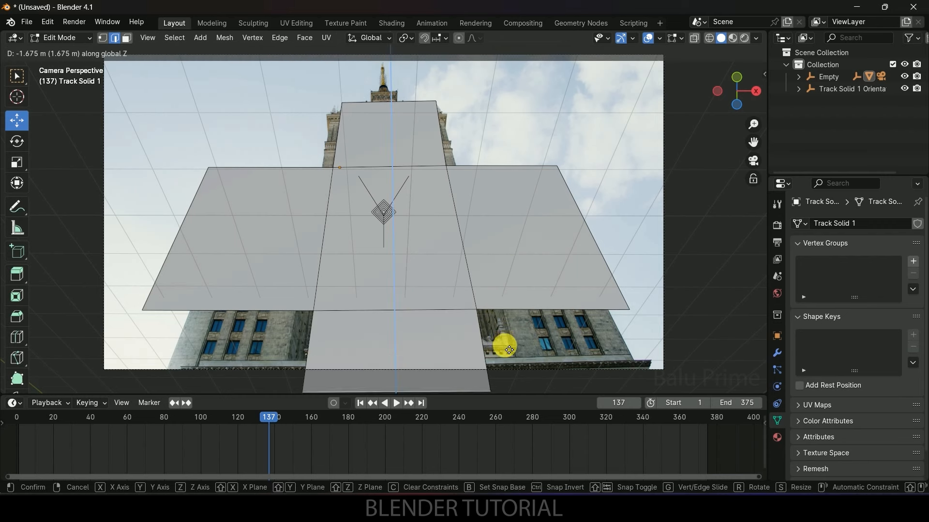
pyautogui.click(503, 334)
# Step: Inset the central face slightly with a scaled extrusion and extrude it about 2.07 m back into the building
pyautogui.click(127, 38)
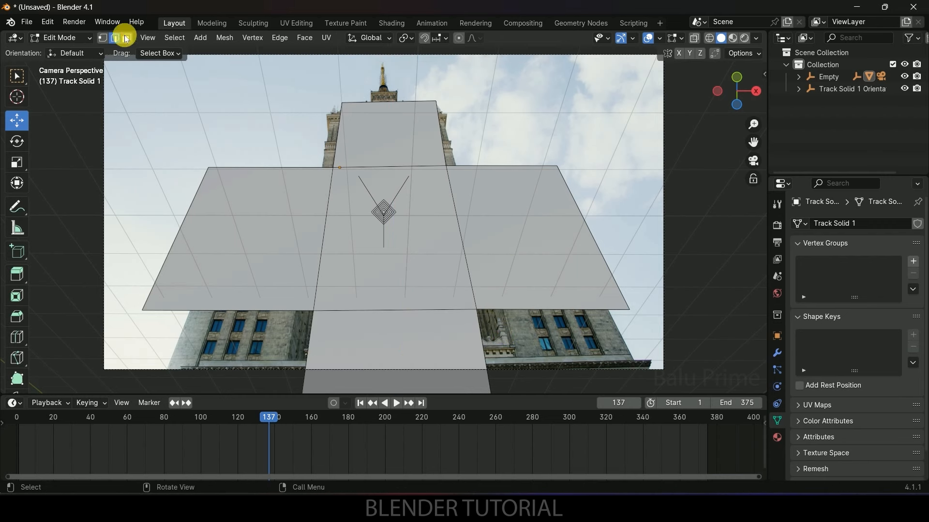
pyautogui.click(381, 262)
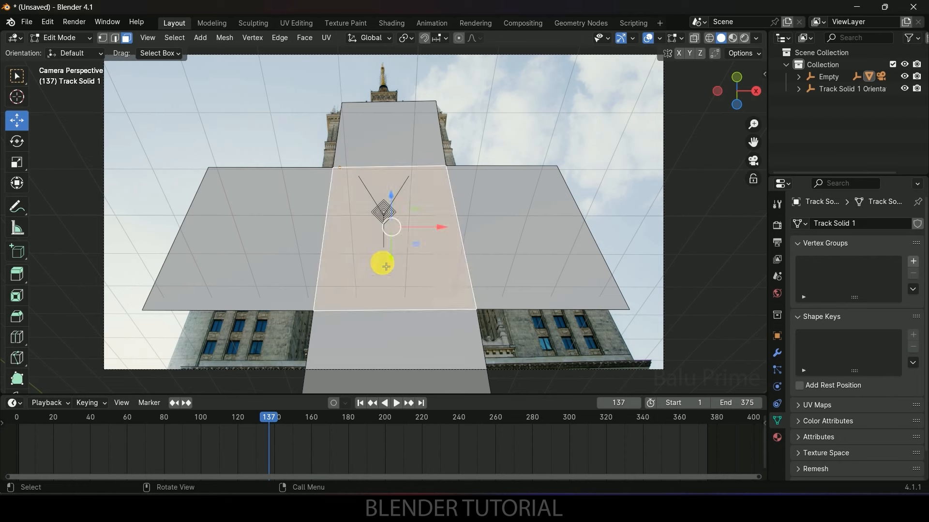
pyautogui.press('e')
pyautogui.press('s')
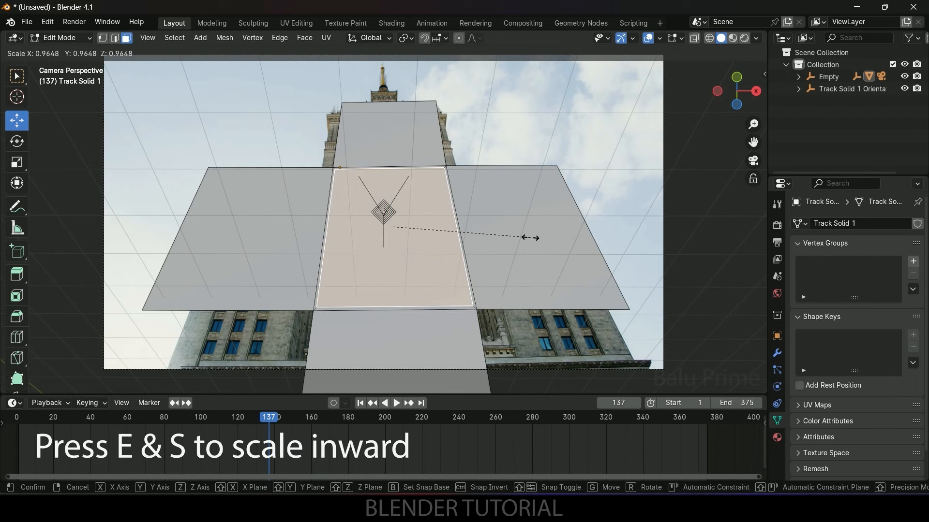
pyautogui.click(528, 239)
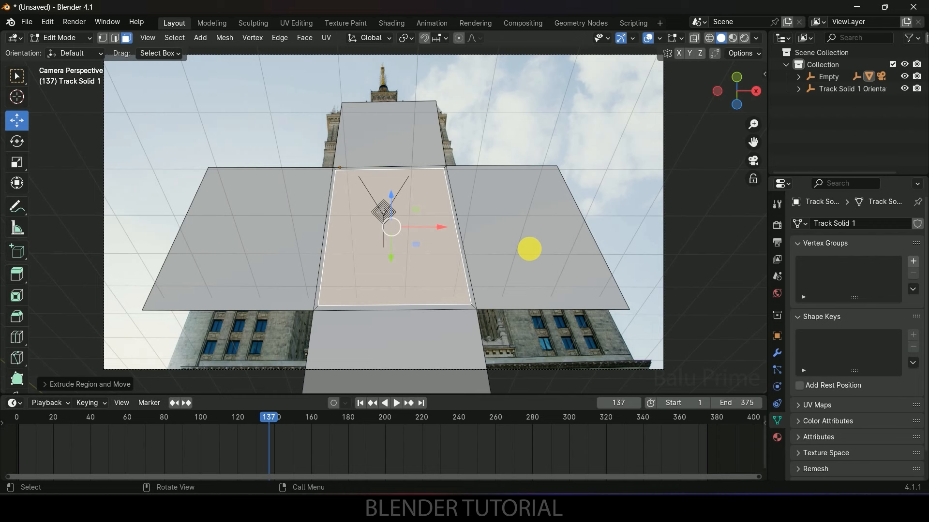
pyautogui.press('e')
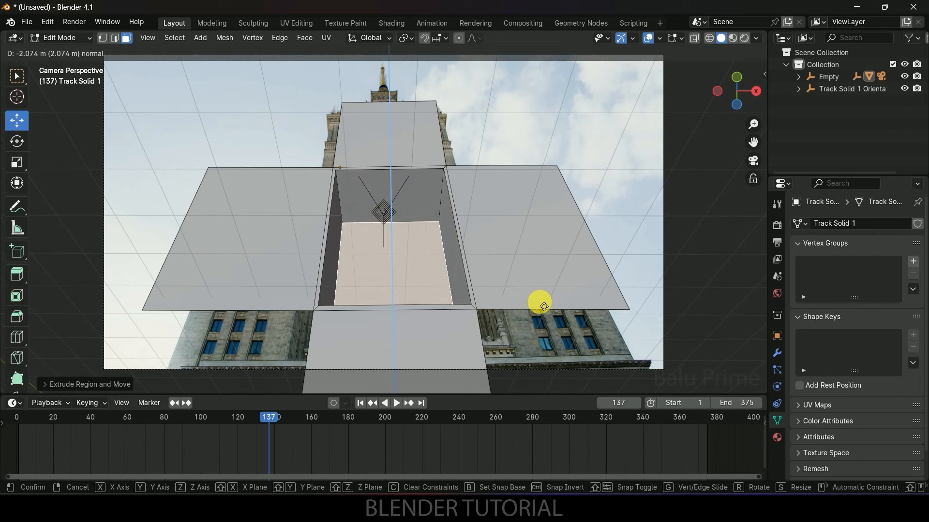
pyautogui.click(543, 305)
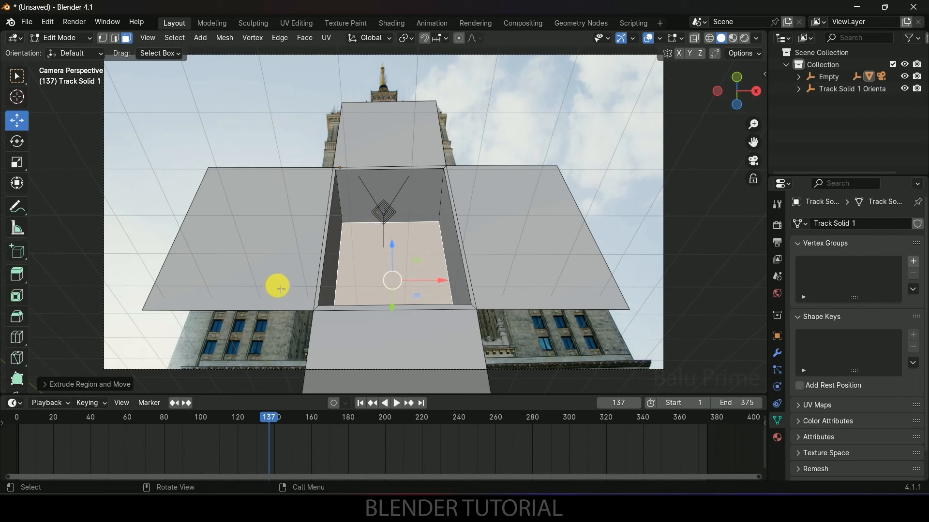
# Step: Select the four outer flap faces, name the plane's material holdout and set its surface shader to Holdout in Material Preview
pyautogui.click(275, 264)
pyautogui.keyDown('shift'); pyautogui.click(395, 124); pyautogui.keyUp('shift')
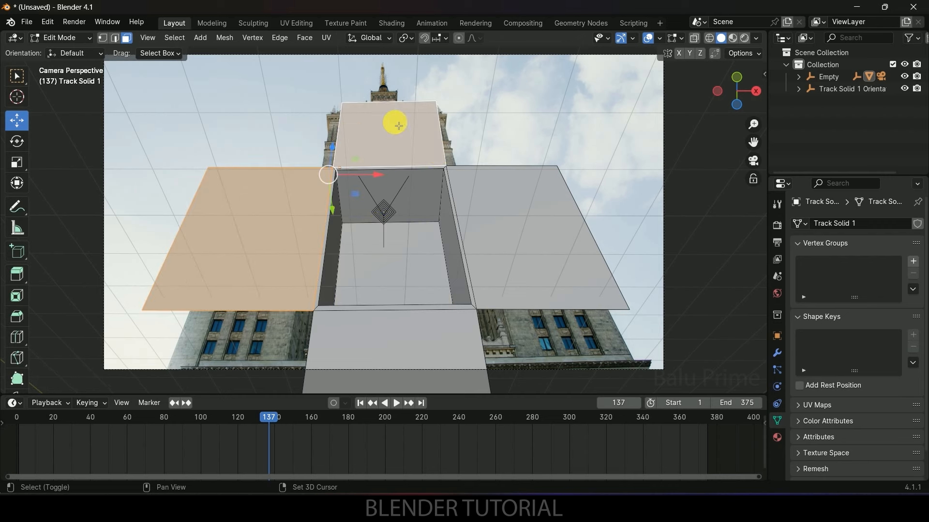
pyautogui.keyDown('shift'); pyautogui.click(508, 243); pyautogui.keyUp('shift')
pyautogui.keyDown('shift'); pyautogui.click(408, 351); pyautogui.keyUp('shift')
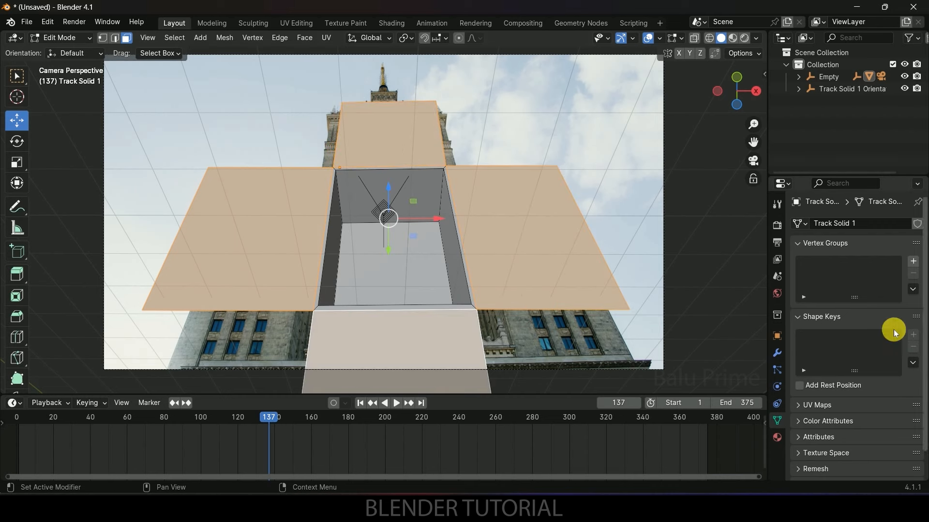
pyautogui.click(732, 38)
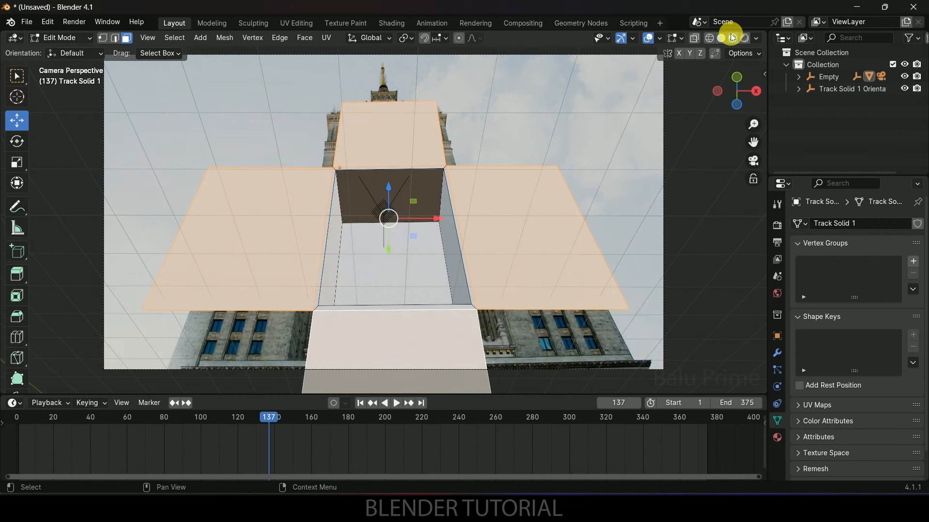
pyautogui.click(776, 437)
pyautogui.doubleClick(849, 226)
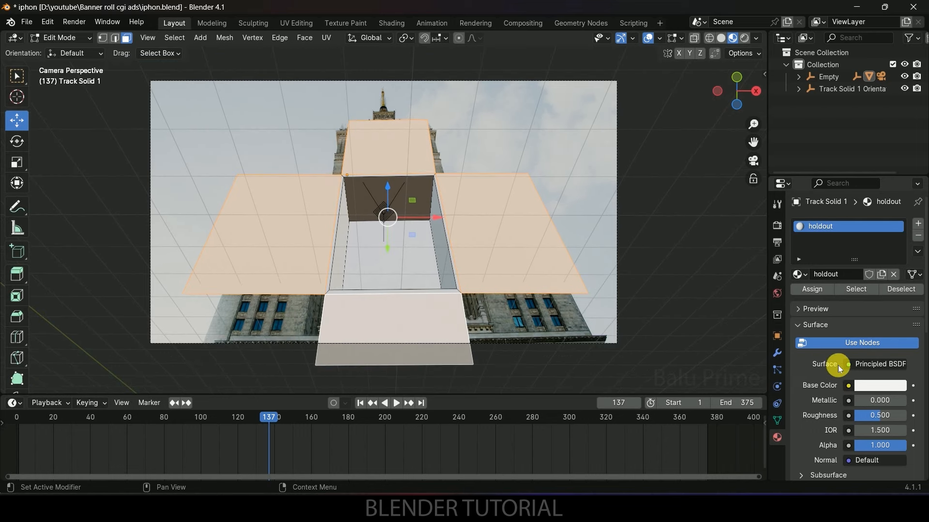
pyautogui.click(866, 364)
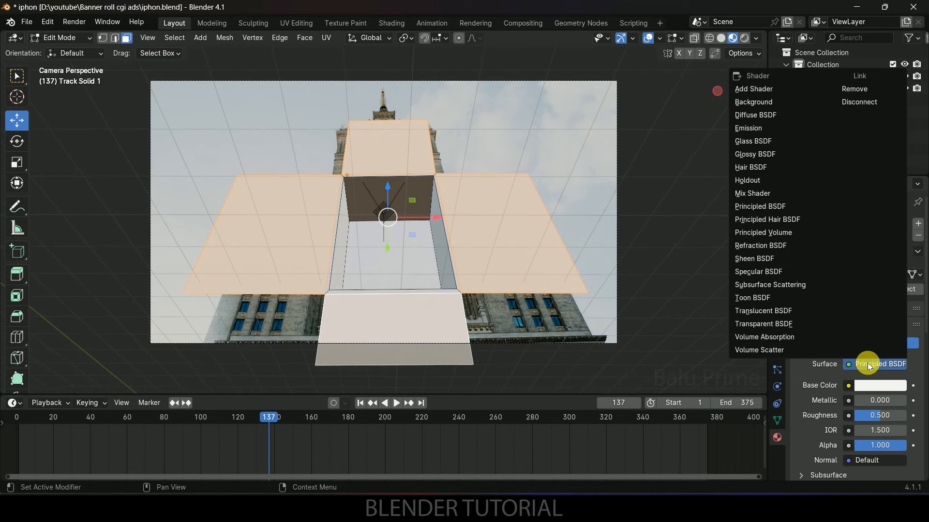
pyautogui.click(770, 180)
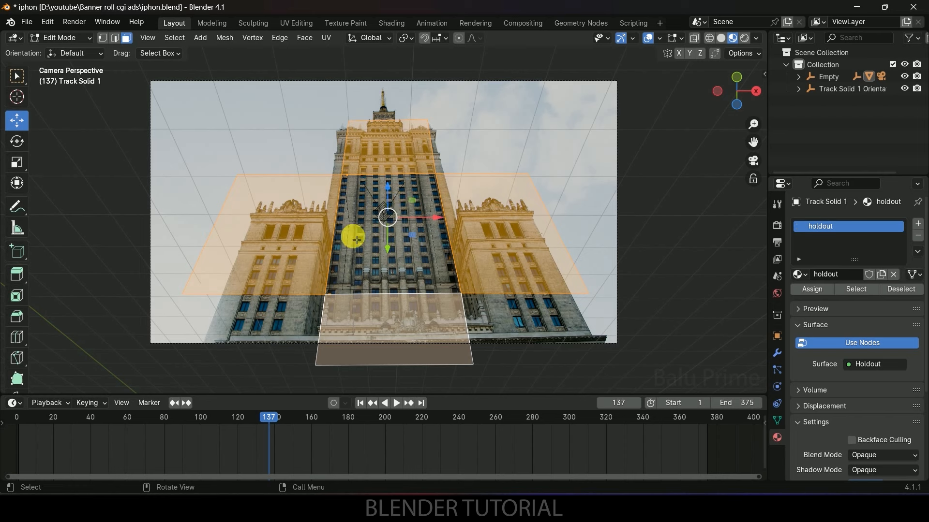
# Step: Switch to solid shading and select the recessed box's back face and inner walls
pyautogui.click(722, 38)
pyautogui.click(356, 244)
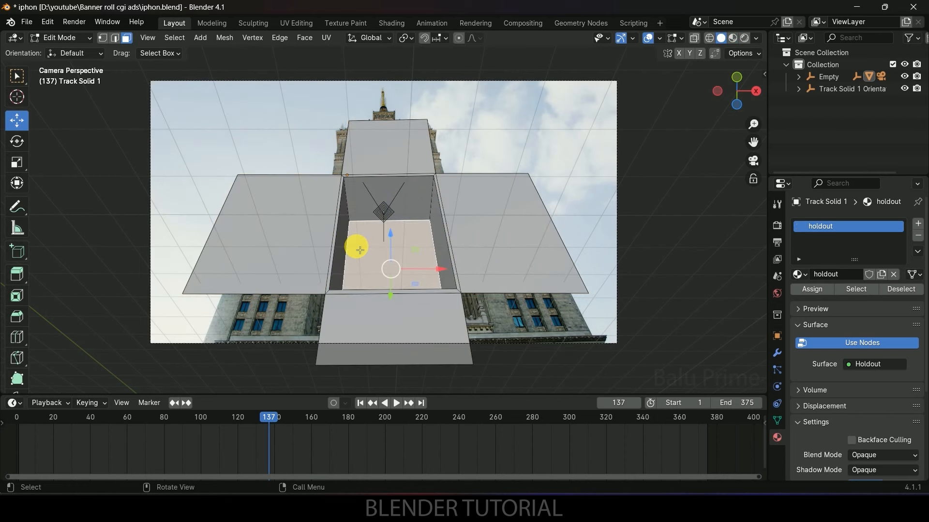
pyautogui.press('KP_Decimal')
pyautogui.moveTo(456, 255); pyautogui.dragTo(471, 292, button='middle')
pyautogui.scroll(-5, 471, 292)
pyautogui.moveTo(447, 260); pyautogui.dragTo(404, 317, button='middle')
pyautogui.scroll(2, 462, 283)
pyautogui.keyDown('shift'); pyautogui.click(465, 243); pyautogui.keyUp('shift')
pyautogui.keyDown('shift'); pyautogui.click(396, 317); pyautogui.keyUp('shift')
pyautogui.keyDown('shift'); pyautogui.click(320, 222); pyautogui.keyUp('shift')
# Step: Add the four thin rim faces around the box opening to the selection
pyautogui.moveTo(404, 274); pyautogui.dragTo(416, 216, button='middle')
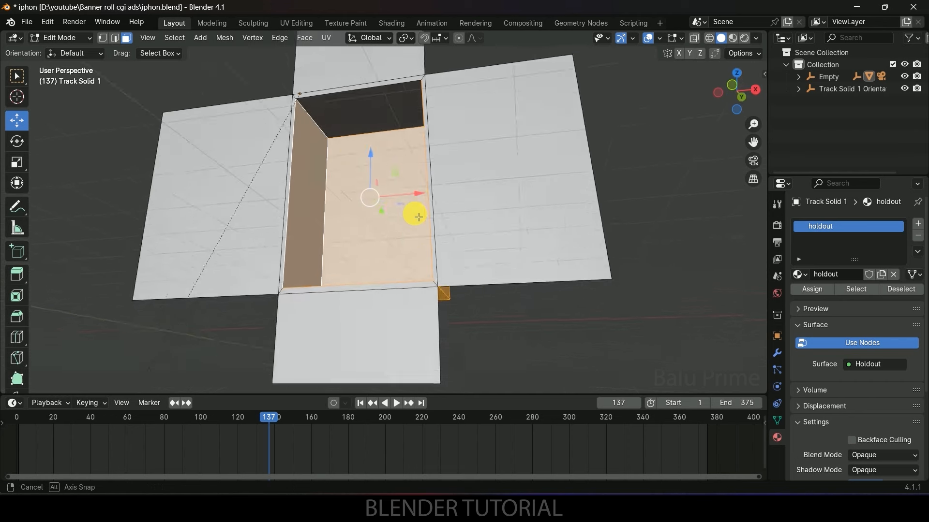
pyautogui.scroll(3, 468, 279)
pyautogui.keyDown('shift'); pyautogui.click(470, 298); pyautogui.keyUp('shift')
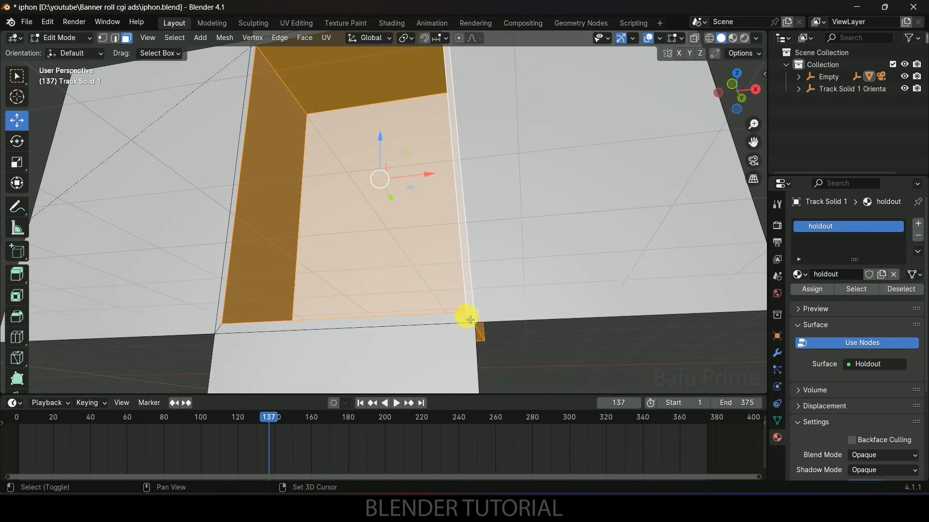
pyautogui.keyDown('shift'); pyautogui.click(432, 322); pyautogui.keyUp('shift')
pyautogui.keyDown('shift'); pyautogui.click(226, 276); pyautogui.keyUp('shift')
pyautogui.moveTo(385, 196); pyautogui.dragTo(391, 224, button='middle')
pyautogui.scroll(-1, 409, 162)
pyautogui.keyDown('shift'); pyautogui.click(341, 81); pyautogui.keyUp('shift')
pyautogui.moveTo(454, 198)
pyautogui.mouseDown(button='middle')
pyautogui.moveTo(483, 201)
pyautogui.moveTo(452, 201)
pyautogui.mouseUp(button='middle')
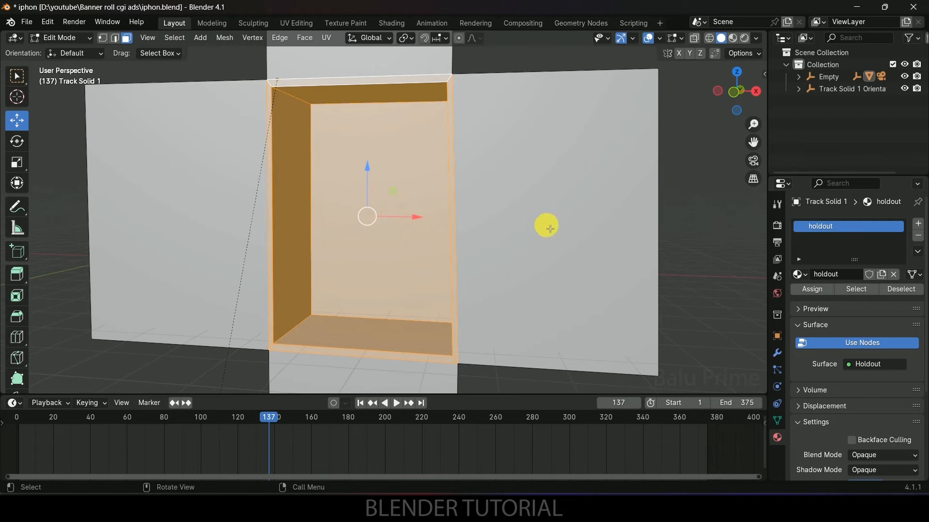
pyautogui.moveTo(436, 261); pyautogui.dragTo(459, 262, button='middle')
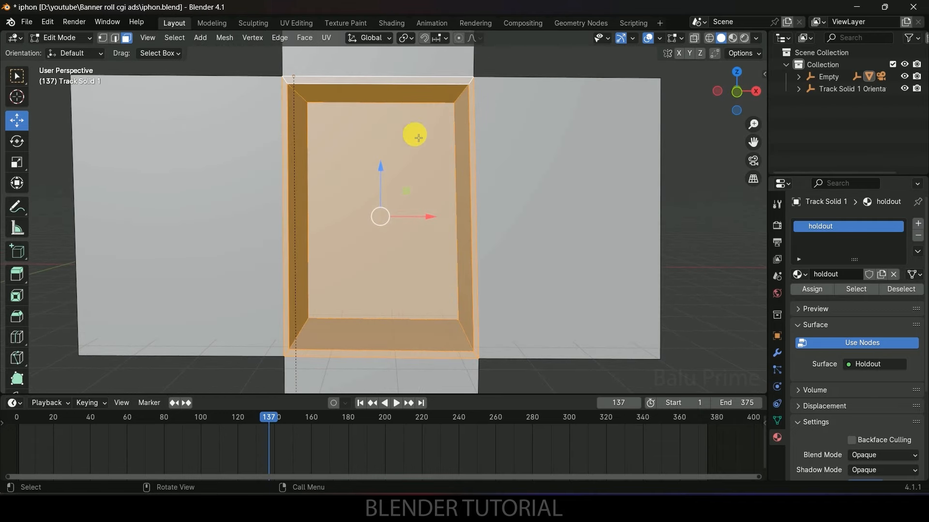
# Step: Create a second material with an orange-red base color, assign it to the selected box faces and show Material Preview
pyautogui.click(918, 224)
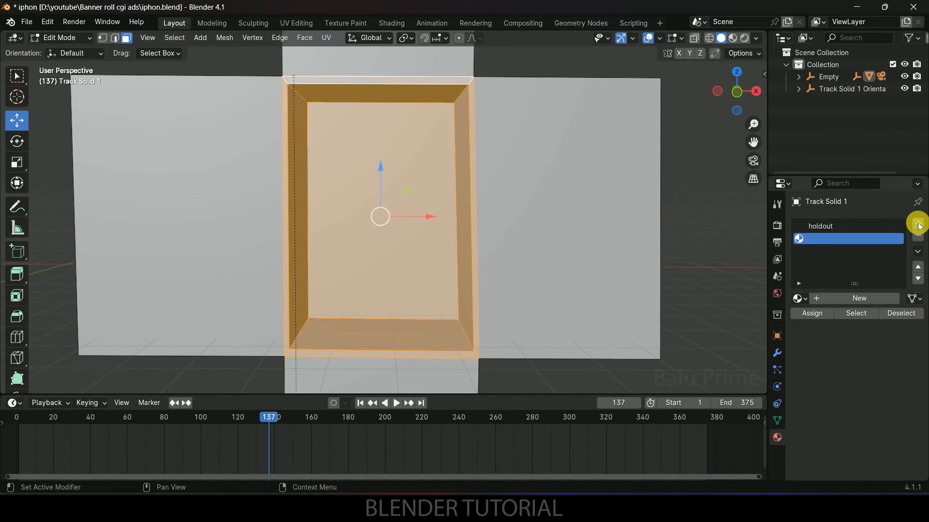
pyautogui.click(860, 298)
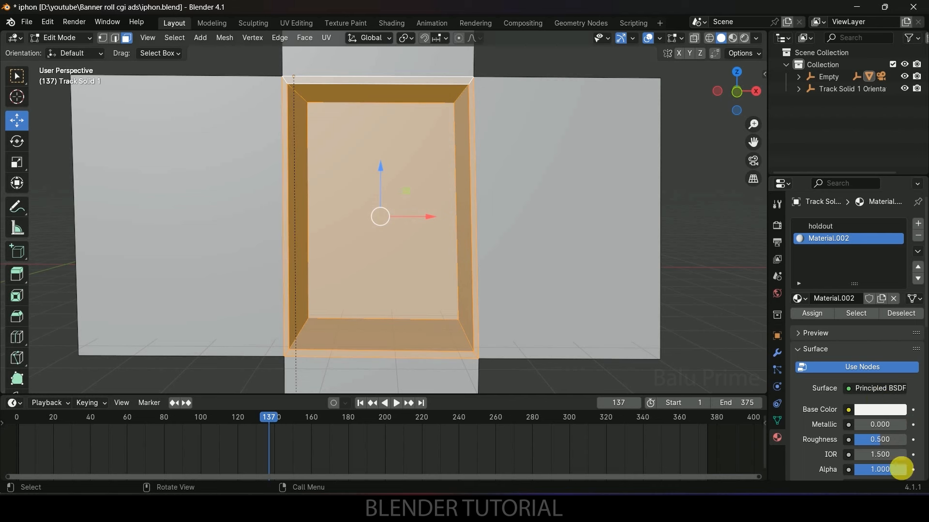
pyautogui.click(886, 409)
pyautogui.moveTo(826, 298); pyautogui.dragTo(819, 311)
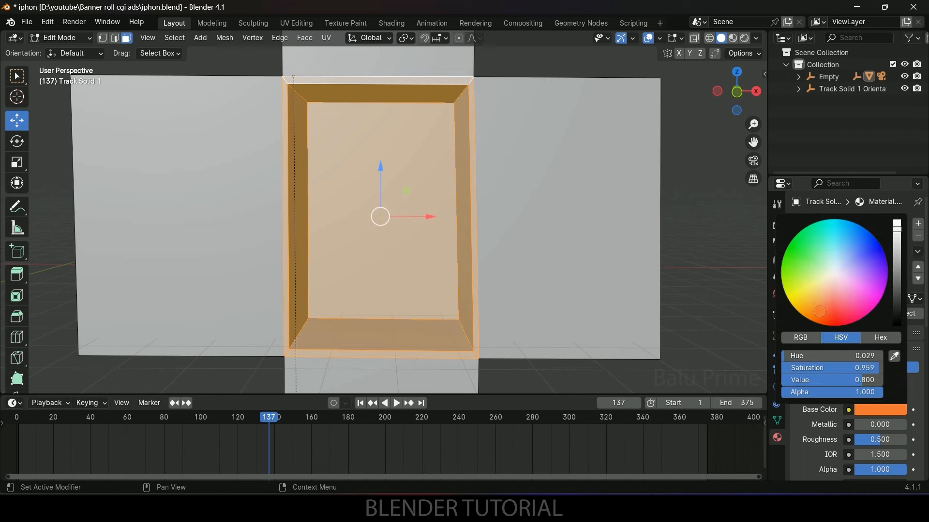
pyautogui.click(732, 37)
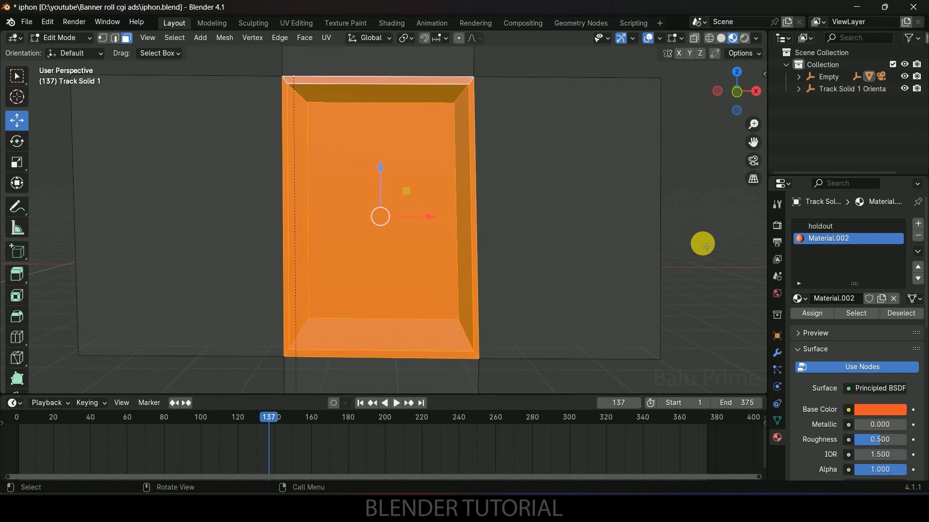
# Step: Return to Object Mode and check the colored recess against the building through the tracked camera
pyautogui.scroll(-1, 695, 243)
pyautogui.scroll(1, 677, 249)
pyautogui.scroll(-1, 667, 252)
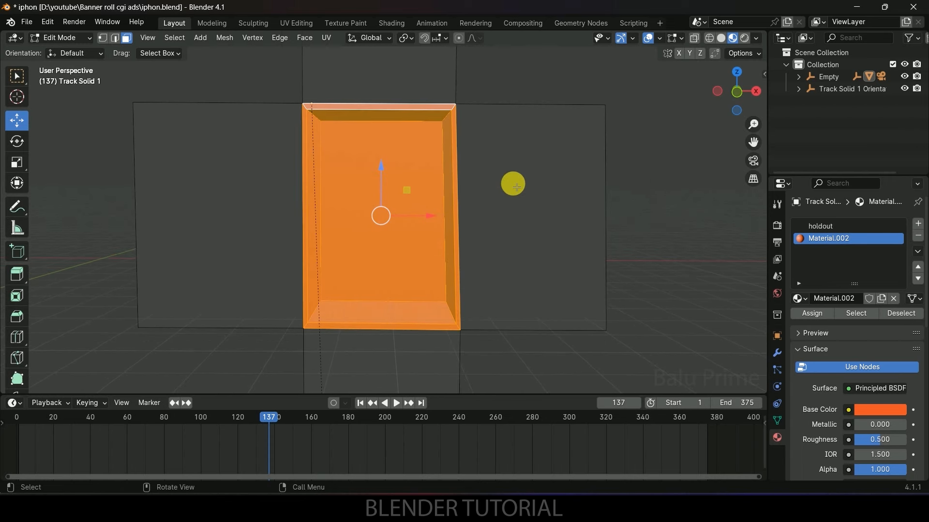
pyautogui.press('Tab')
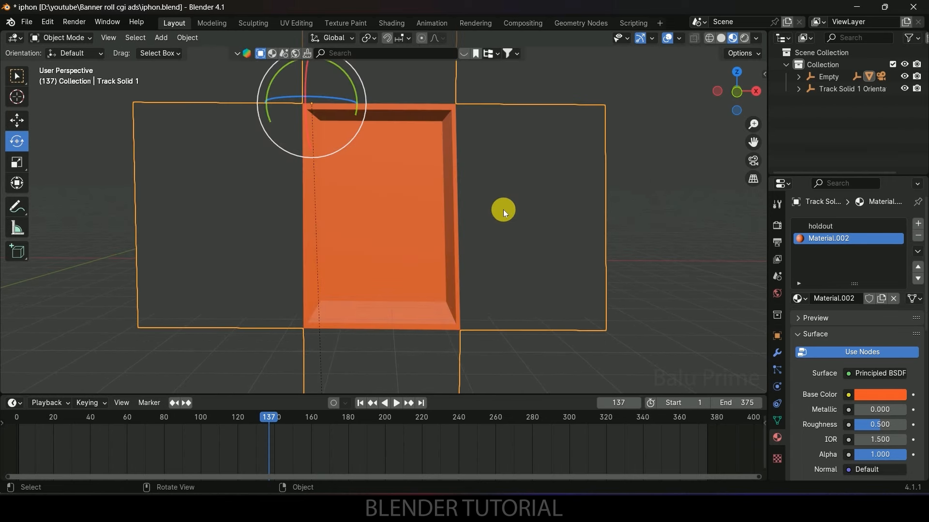
pyautogui.press('KP_0')
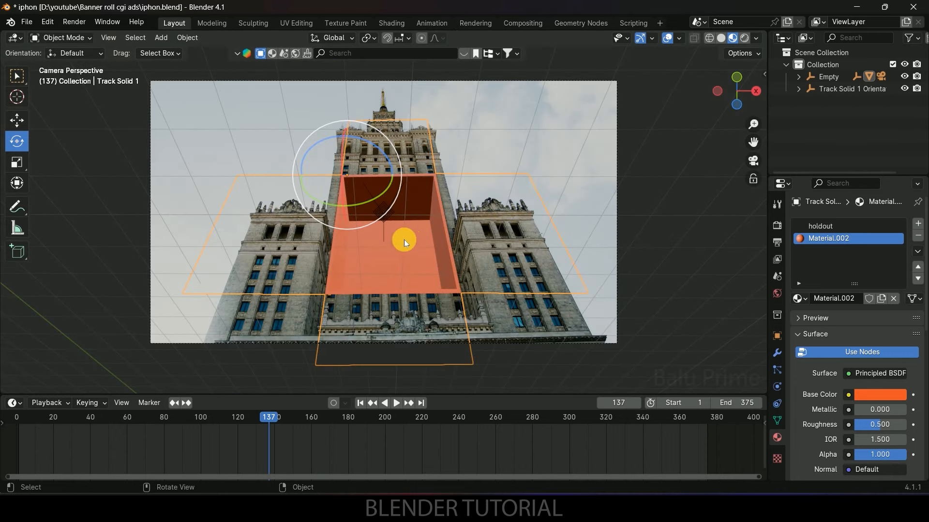
# Step: Switch to rendered shading and set the world color to an Environment Texture using the the_sky_is_on_fire image from the HDR folder
pyautogui.click(823, 227)
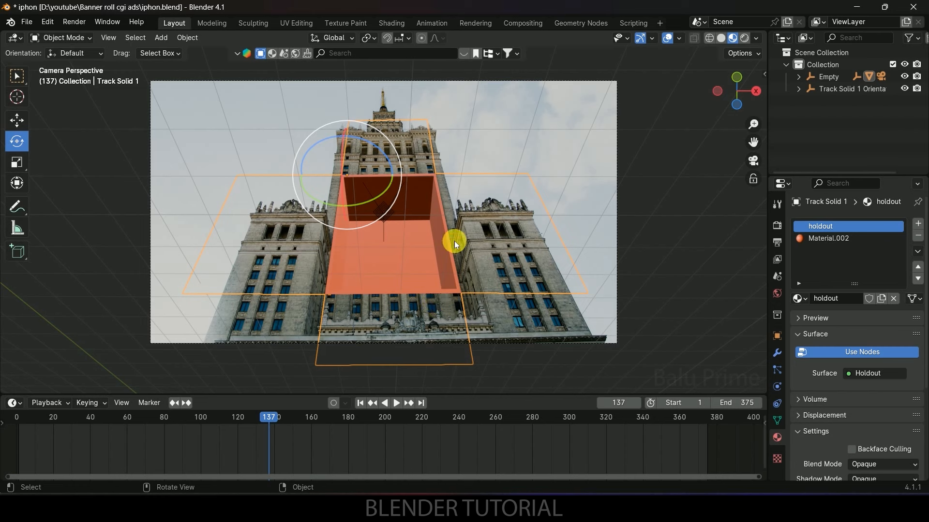
pyautogui.click(744, 39)
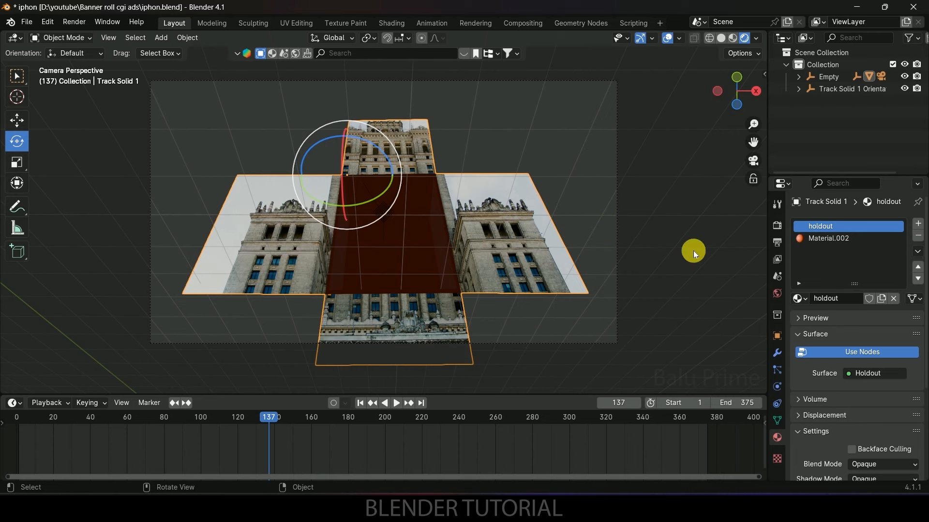
pyautogui.click(779, 290)
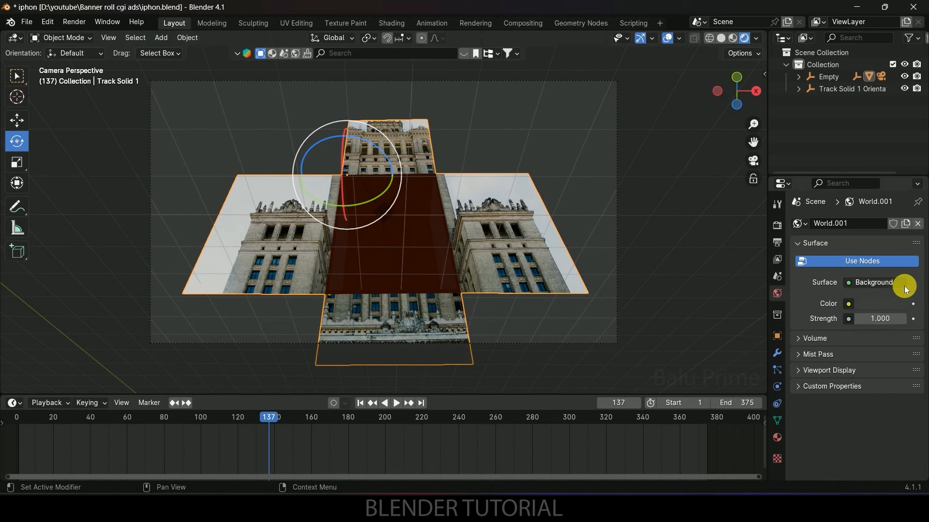
pyautogui.click(849, 305)
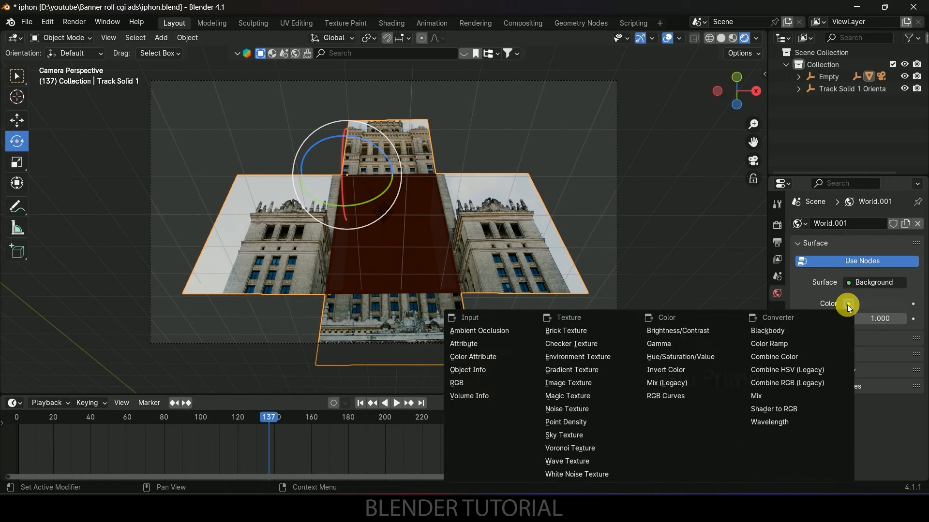
pyautogui.click(586, 359)
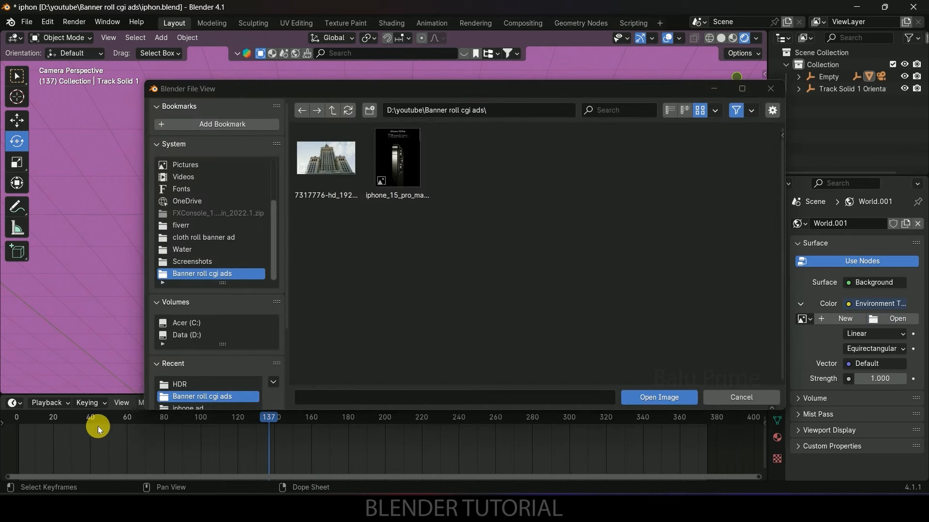
pyautogui.click(184, 382)
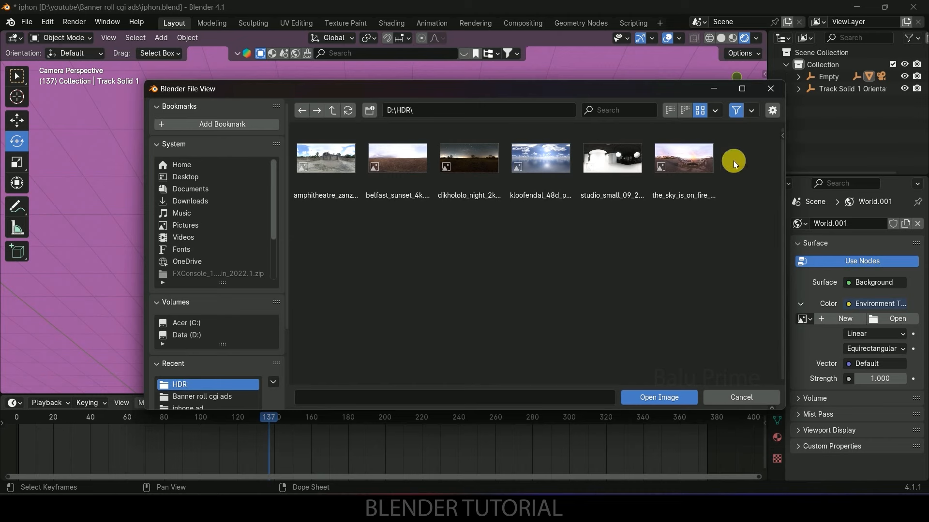
pyautogui.click(709, 157)
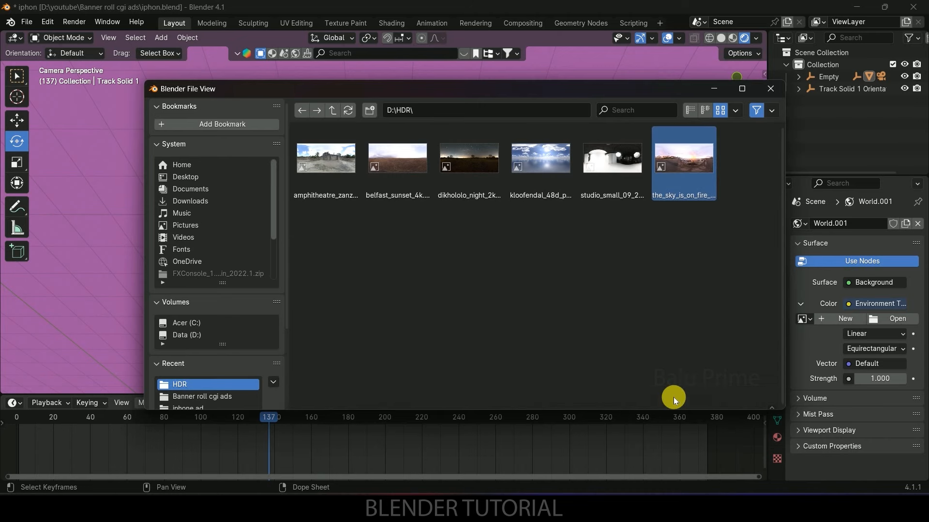
pyautogui.click(673, 396)
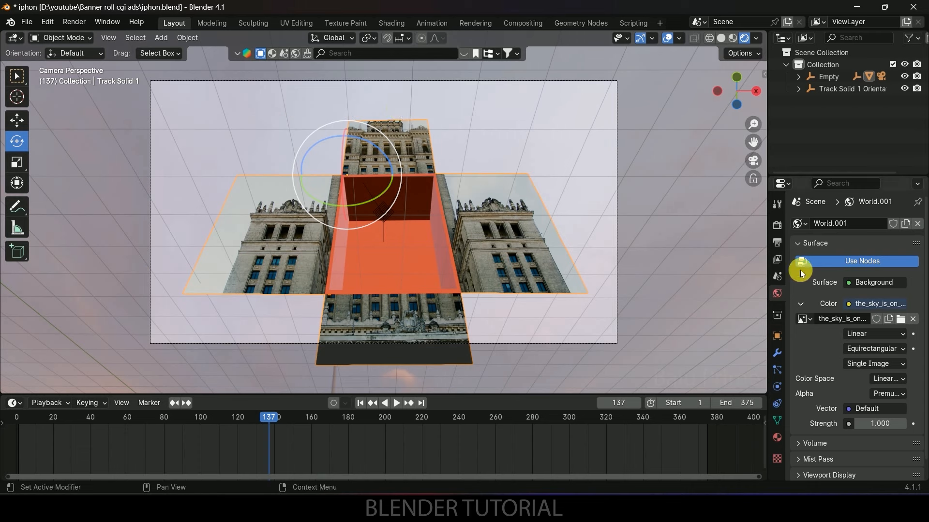
# Step: Make the render background transparent in the EEVEE film settings
pyautogui.click(774, 225)
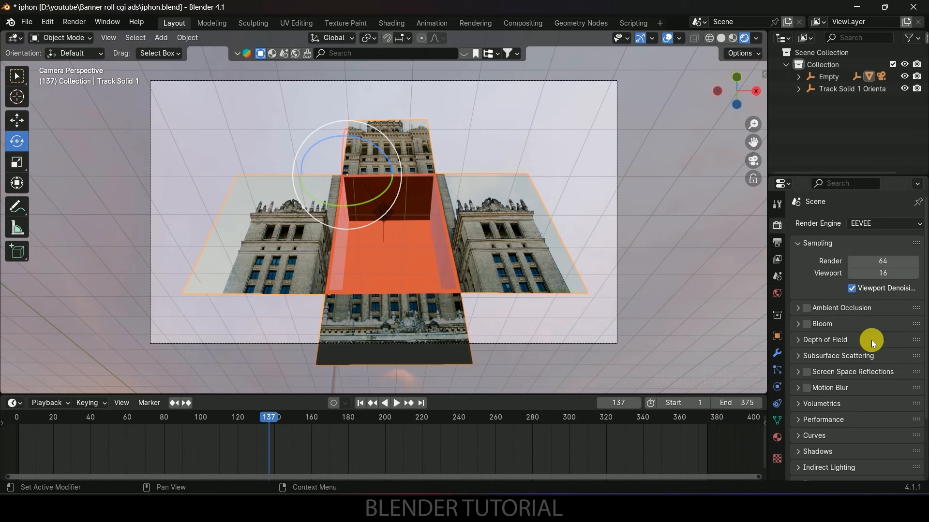
pyautogui.scroll(-4, 849, 339)
pyautogui.click(797, 409)
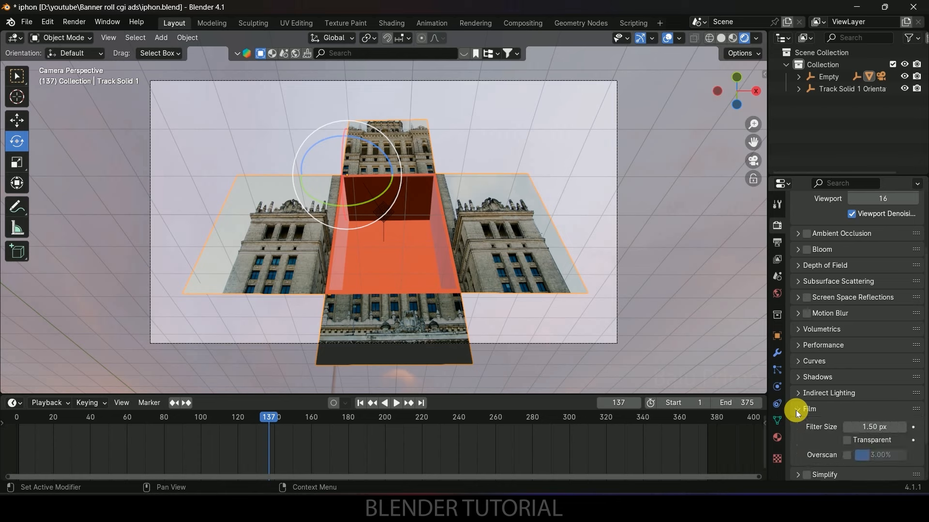
pyautogui.scroll(-3, 849, 401)
pyautogui.click(849, 389)
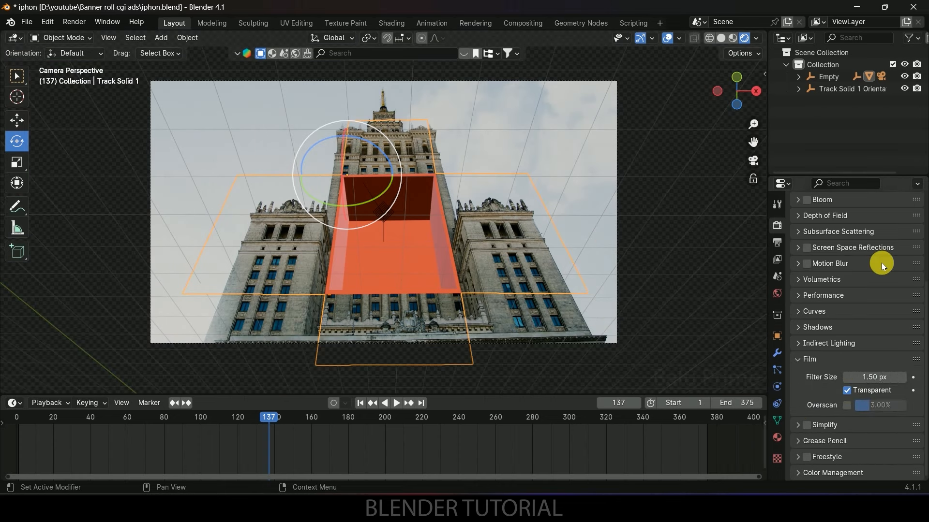
# Step: Enable Ambient Occlusion for the render and set its distance to 5 m
pyautogui.scroll(5, 881, 266)
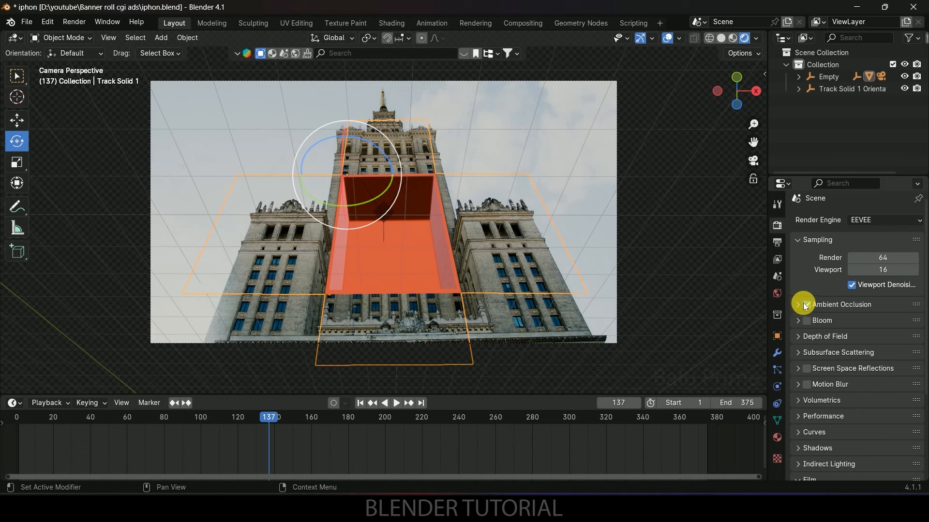
pyautogui.click(799, 305)
pyautogui.doubleClick(872, 323)
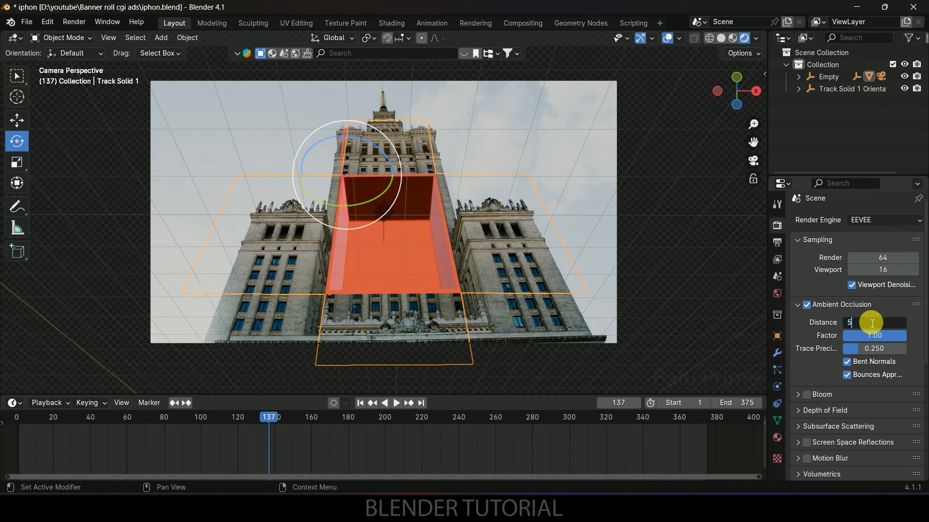
pyautogui.write('5')
pyautogui.press('Return')
# Step: Enable Screen Space Reflections with Refraction in the render settings
pyautogui.scroll(-3, 822, 367)
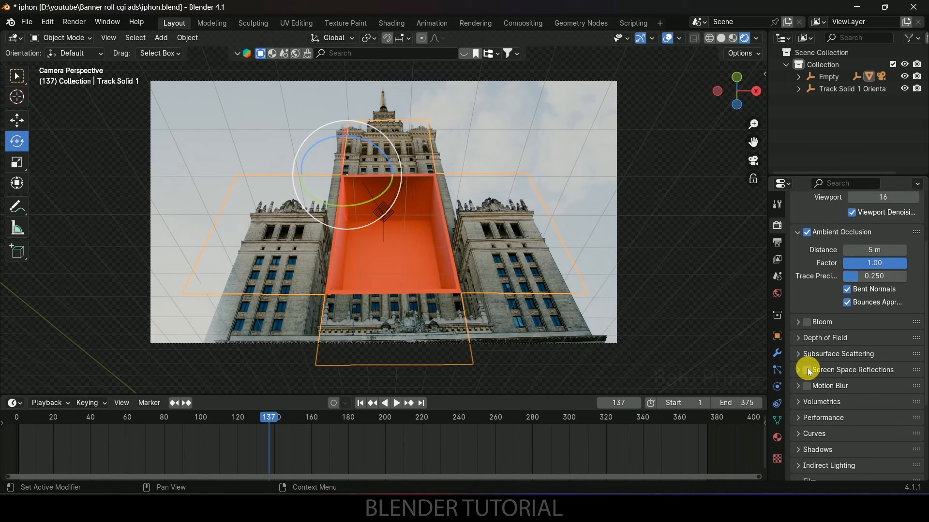
pyautogui.click(807, 371)
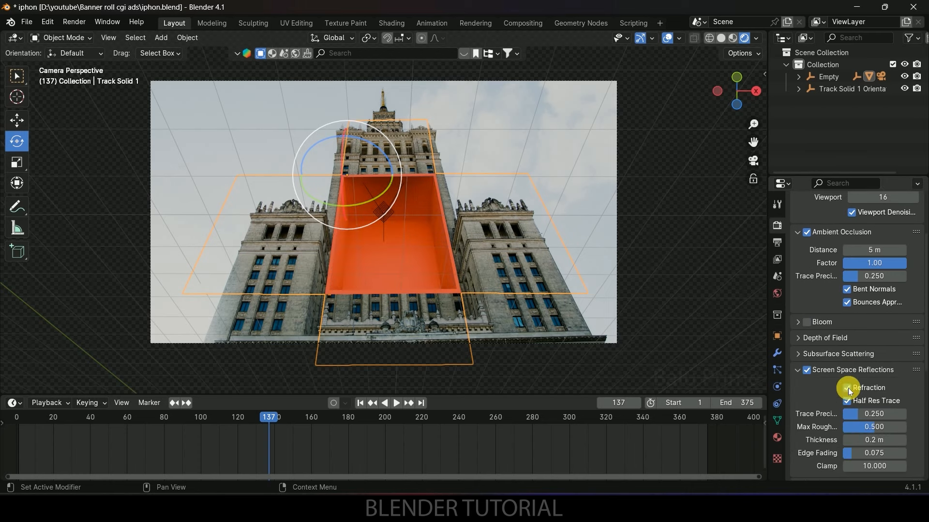
pyautogui.scroll(-1, 848, 388)
pyautogui.scroll(-2, 833, 397)
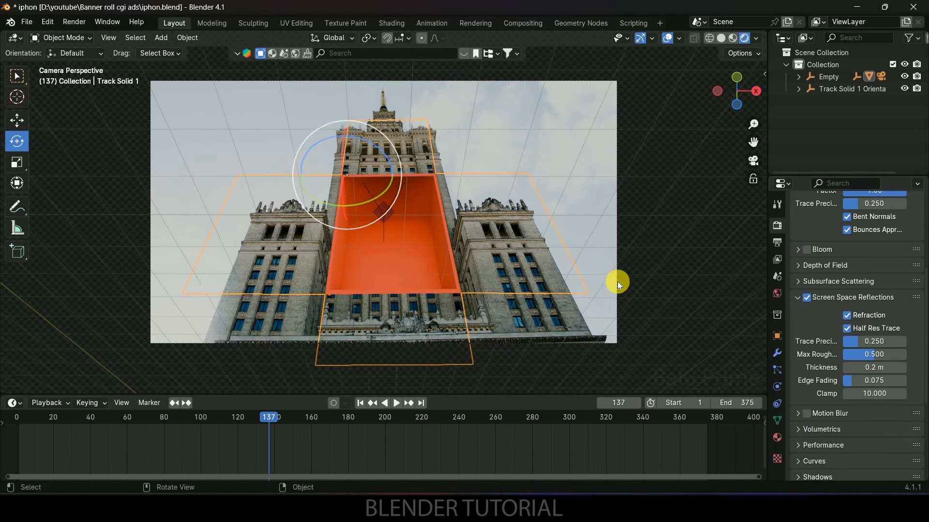
# Step: Play the animation to check how the orange box tracks with the building, and return to frame 1
pyautogui.press('space')
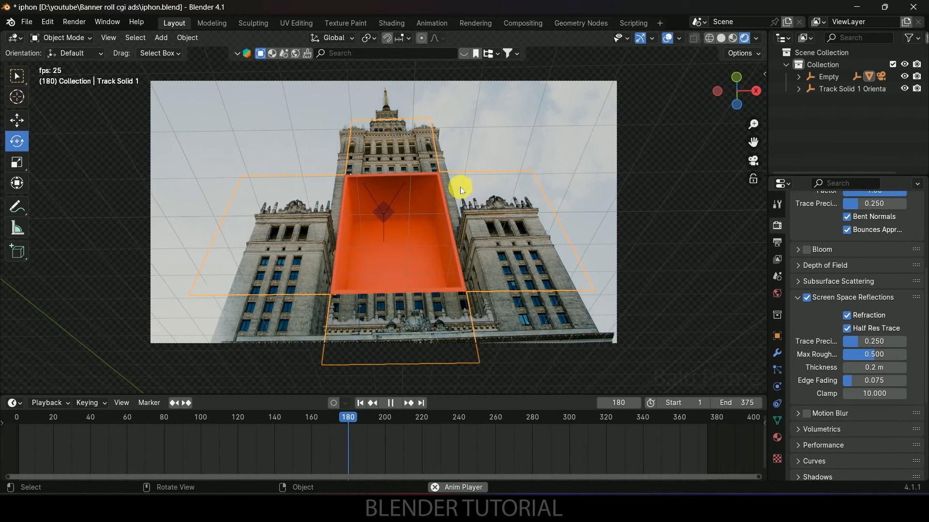
pyautogui.press('space')
pyautogui.click(360, 403)
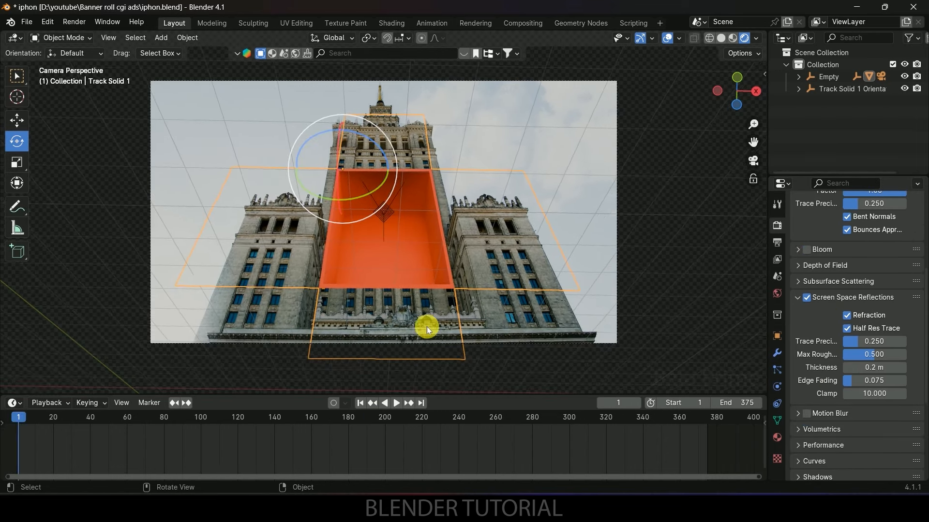
# Step: Switch to solid shading and snap the 3D cursor to the selected box object
pyautogui.click(720, 38)
pyautogui.moveTo(573, 192); pyautogui.dragTo(465, 295, button='middle')
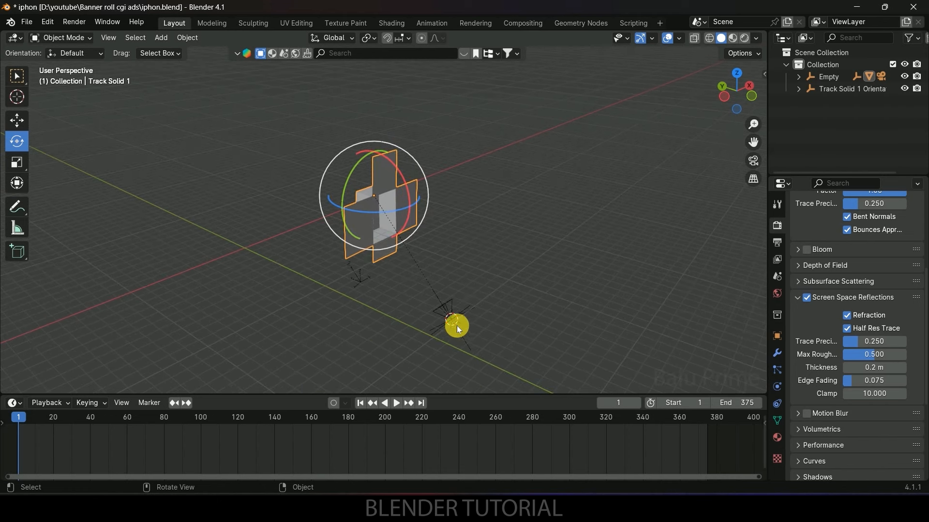
pyautogui.scroll(5, 399, 224)
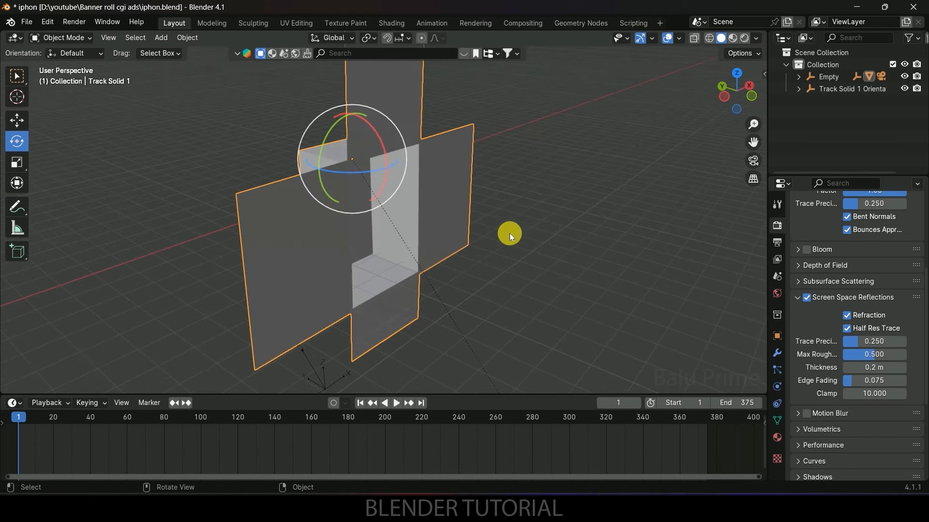
pyautogui.hotkey('shift', 's')
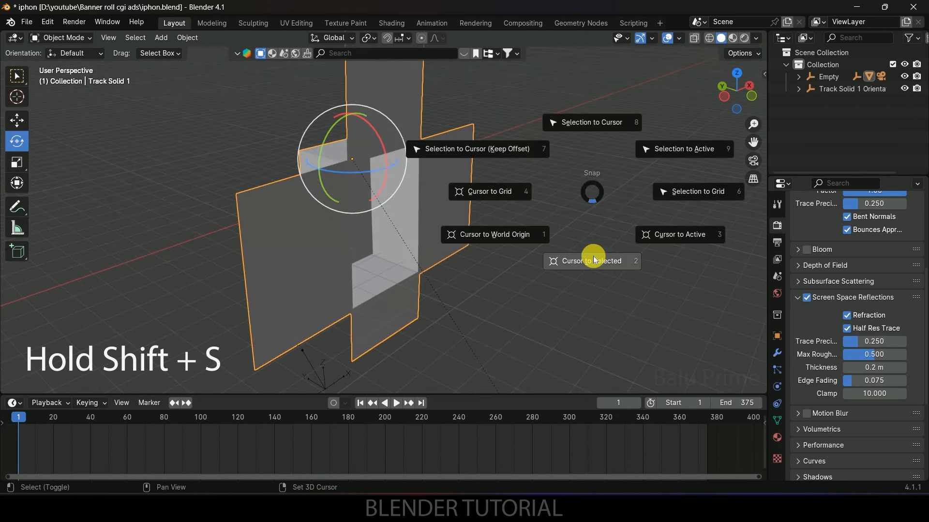
pyautogui.moveTo(459, 208)
pyautogui.mouseDown(button='middle')
pyautogui.moveTo(427, 206)
pyautogui.moveTo(453, 216)
pyautogui.mouseUp(button='middle')
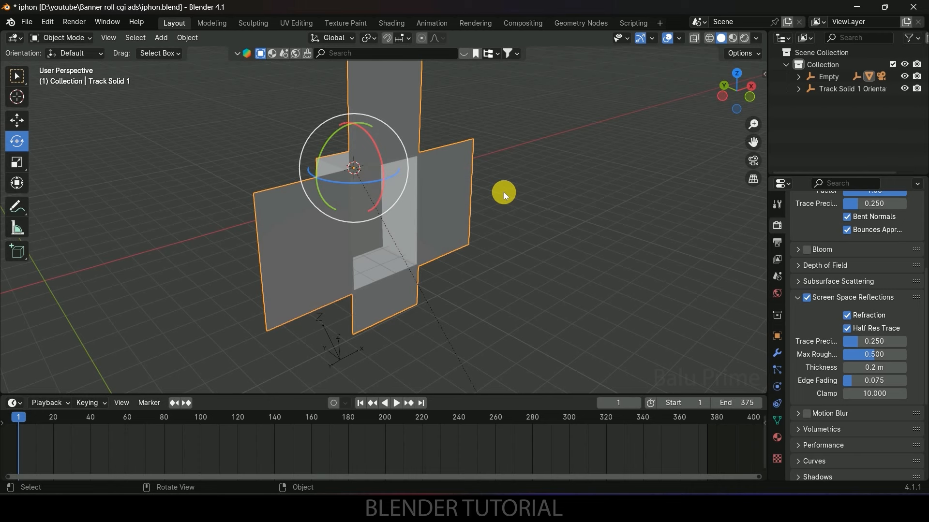
# Step: Add a cylinder mesh at the 3D cursor and rotate it 90° around the Y axis
pyautogui.click(161, 38)
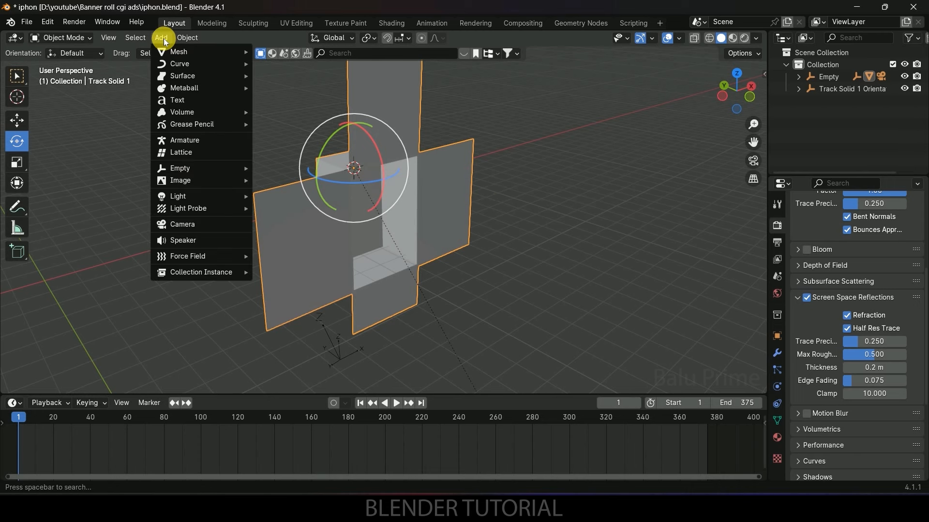
pyautogui.moveTo(175, 54)
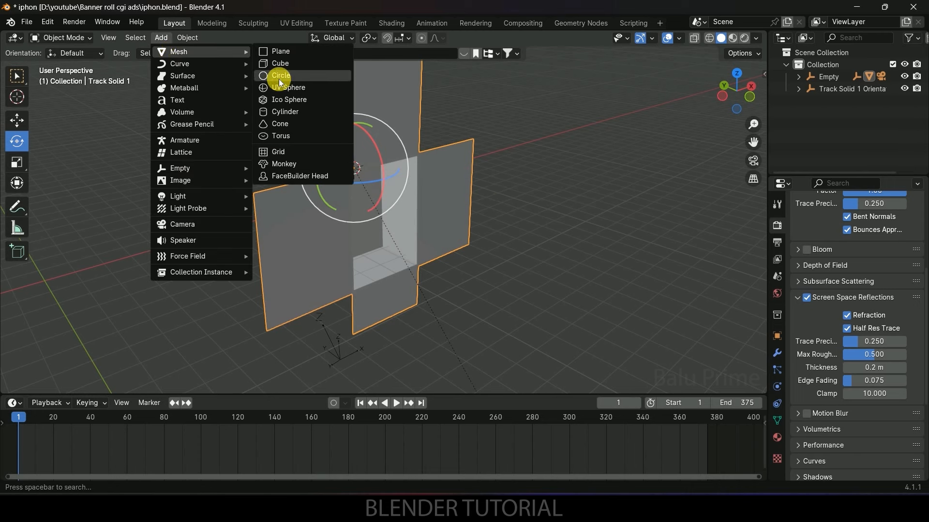
pyautogui.click(287, 112)
pyautogui.write('ry')
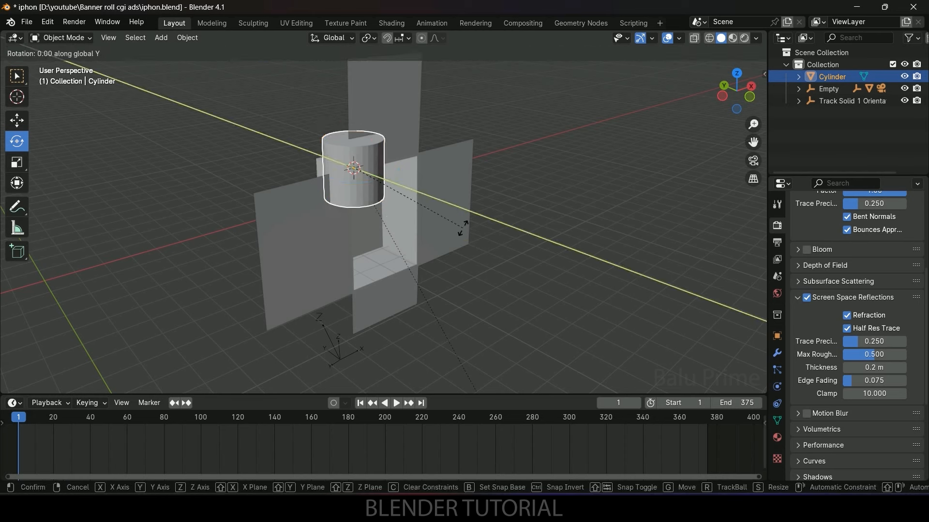
pyautogui.write('90')
pyautogui.press('Return')
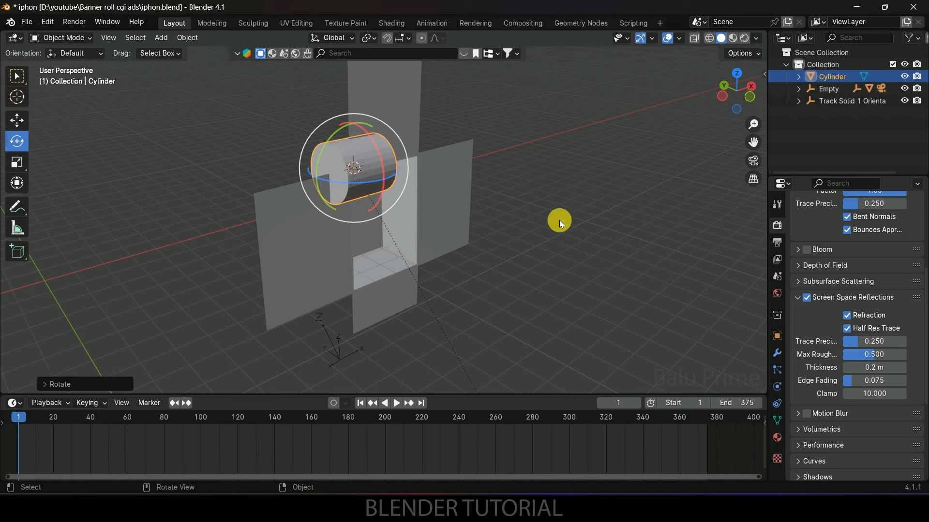
# Step: Scale the cylinder down to about 0.2 and stretch it along the X axis into a long thin roller
pyautogui.press('s')
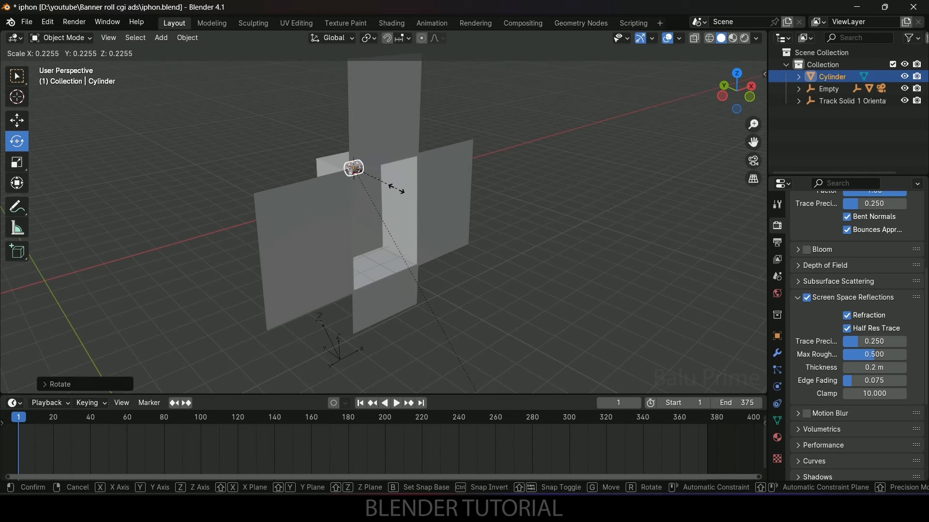
pyautogui.click(19, 121)
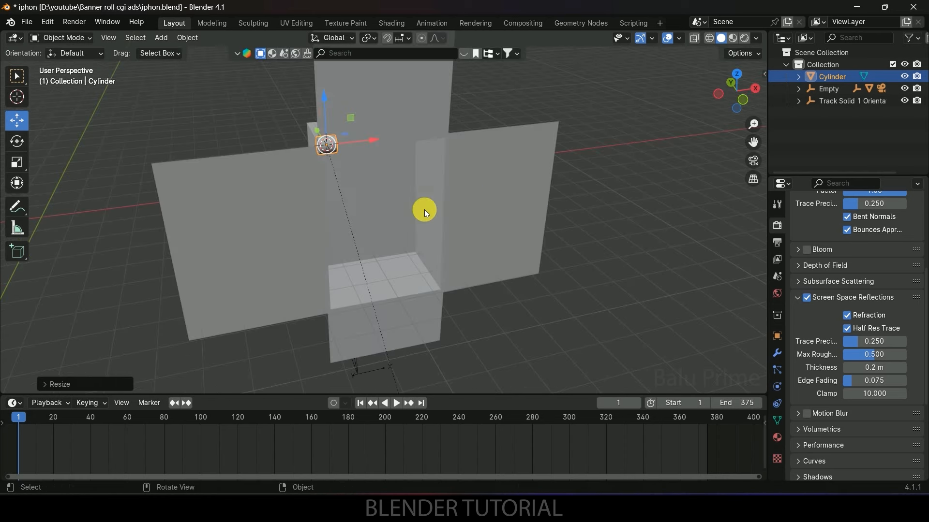
pyautogui.press('s')
pyautogui.press('x')
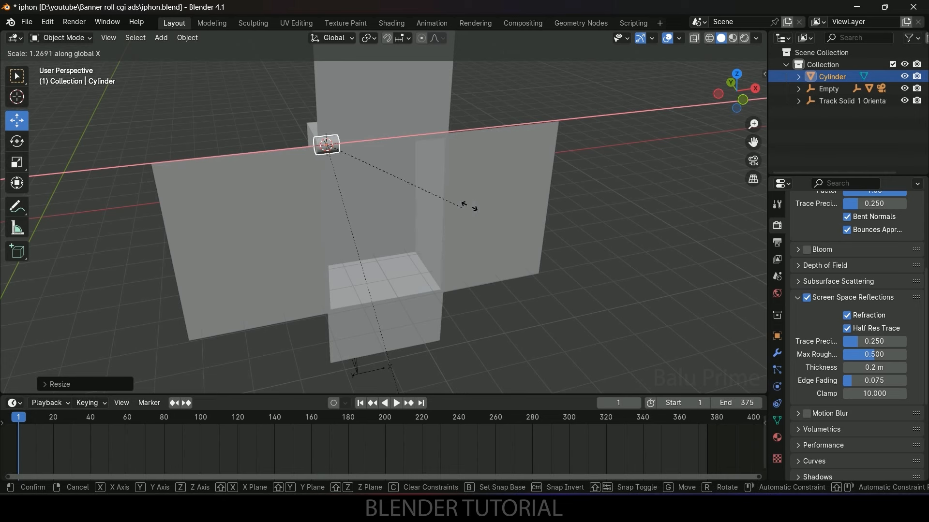
pyautogui.click(61, 129)
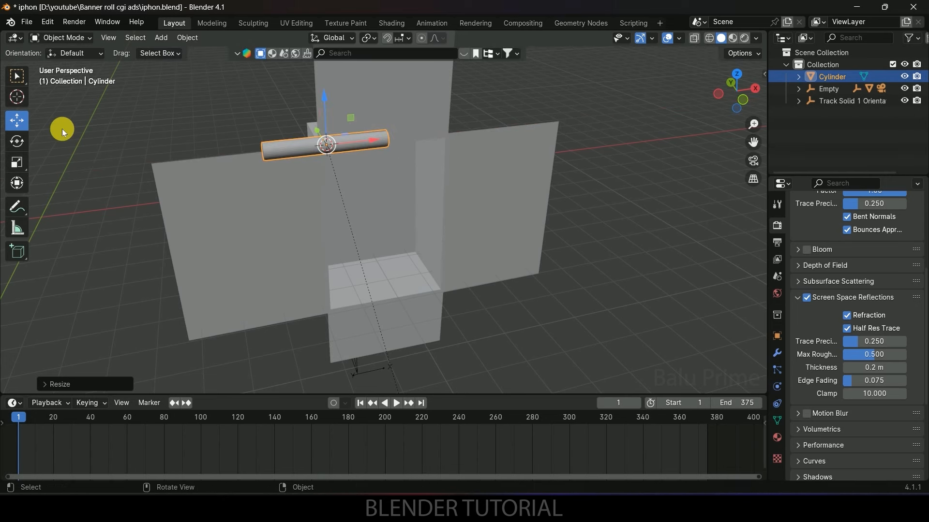
# Step: Center the roller along X over the box opening's upper edge and scale it along X to span the opening's width
pyautogui.moveTo(358, 147); pyautogui.dragTo(435, 142)
pyautogui.press('KP_1')
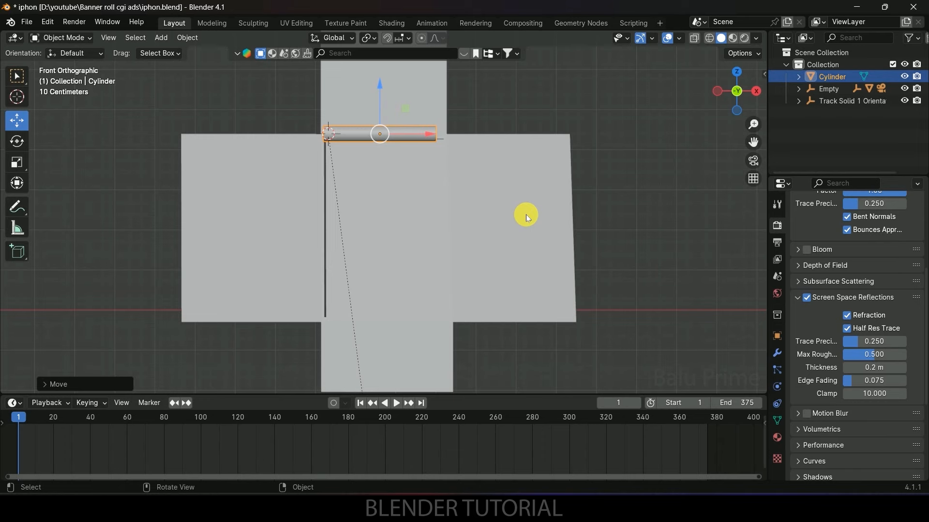
pyautogui.scroll(4, 526, 213)
pyautogui.keyDown('shift'); pyautogui.moveTo(488, 193); pyautogui.dragTo(436, 220, button='middle'); pyautogui.keyUp('shift')
pyautogui.moveTo(374, 156); pyautogui.dragTo(384, 156)
pyautogui.press('s')
pyautogui.press('x')
pyautogui.click(489, 216)
# Step: Move the roller along the Y axis to align it with the upper front edge of the box opening
pyautogui.moveTo(488, 216); pyautogui.dragTo(366, 181, button='middle')
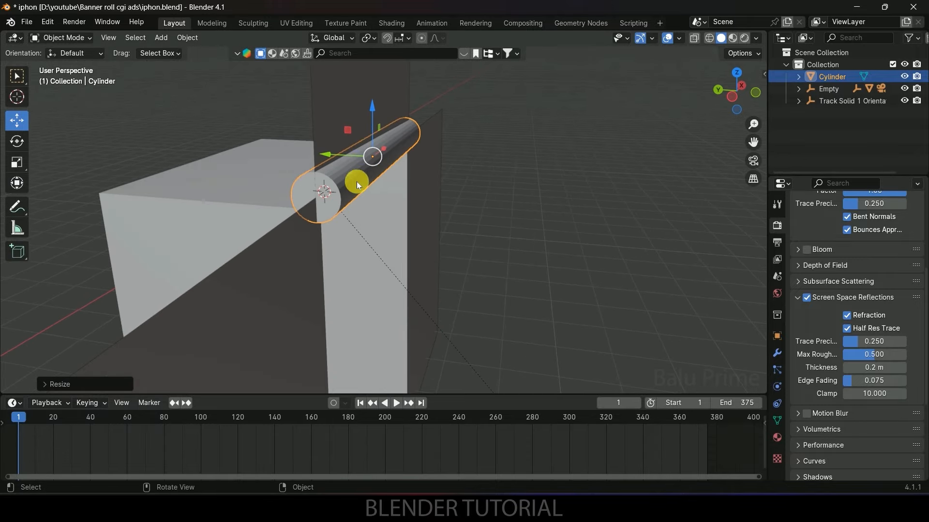
pyautogui.moveTo(333, 154); pyautogui.dragTo(401, 182)
pyautogui.moveTo(399, 178); pyautogui.dragTo(402, 208, button='middle')
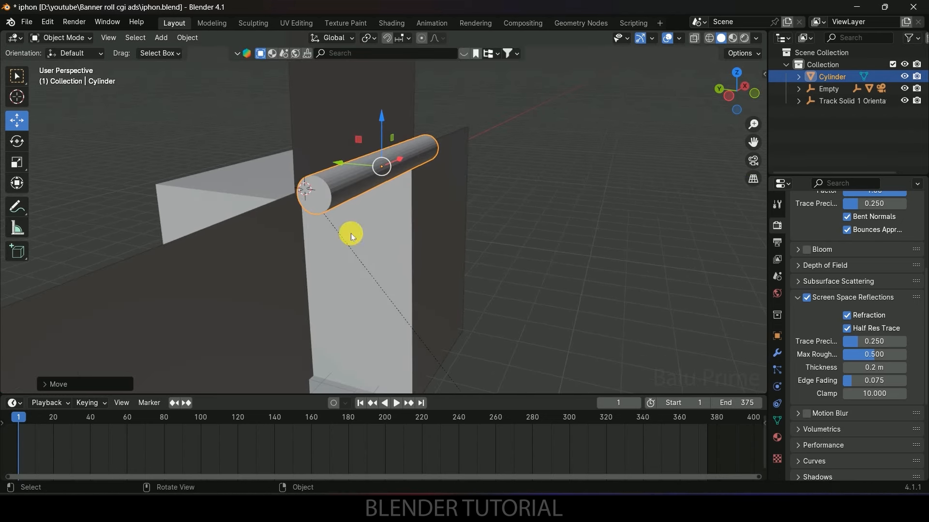
# Step: Lock the roller's X and Z rotation, reset its Y rotation to 0° and keyframe that Y rotation at frame 1
pyautogui.click(17, 140)
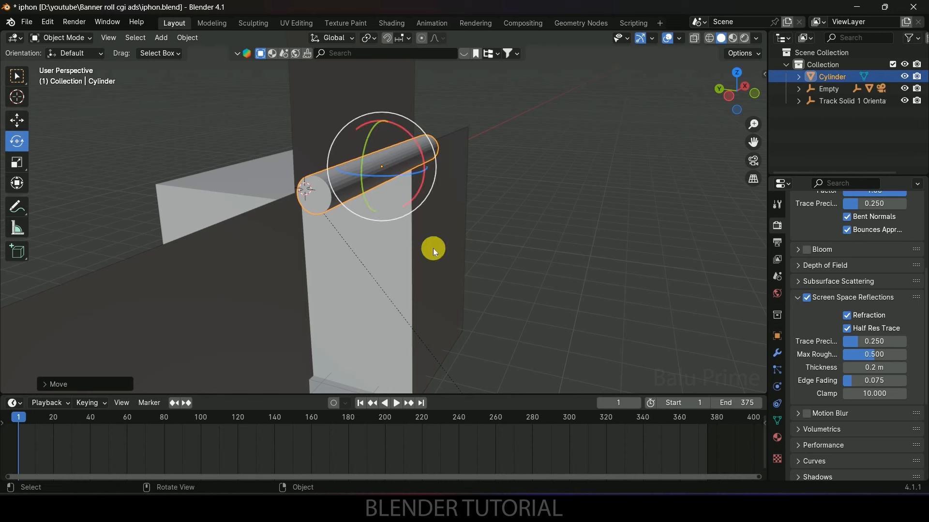
pyautogui.click(777, 337)
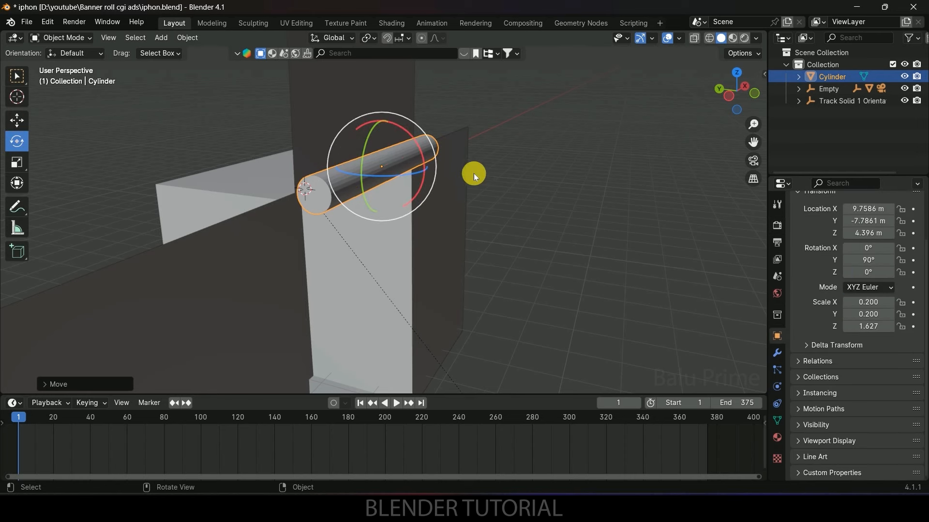
pyautogui.moveTo(422, 154)
pyautogui.mouseDown()
pyautogui.moveTo(418, 131)
pyautogui.moveTo(375, 121)
pyautogui.moveTo(410, 147)
pyautogui.mouseUp()
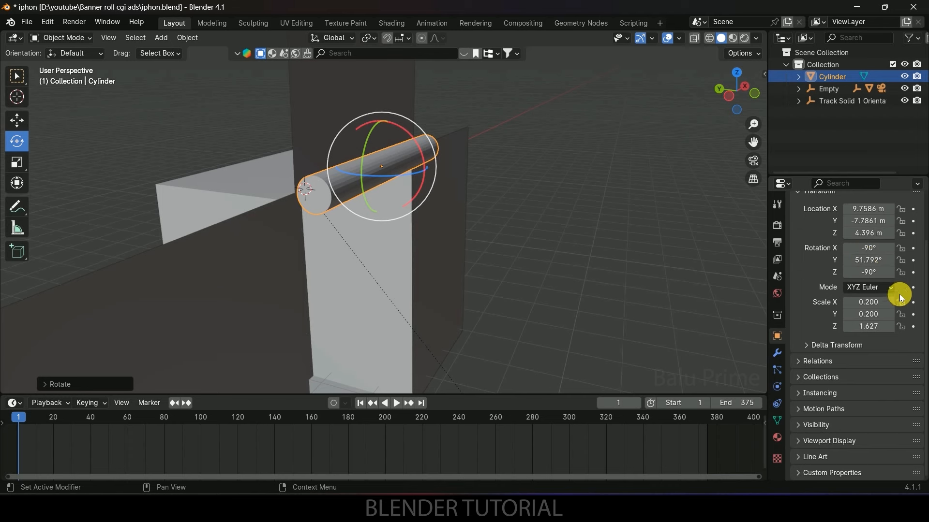
pyautogui.click(902, 249)
pyautogui.click(900, 273)
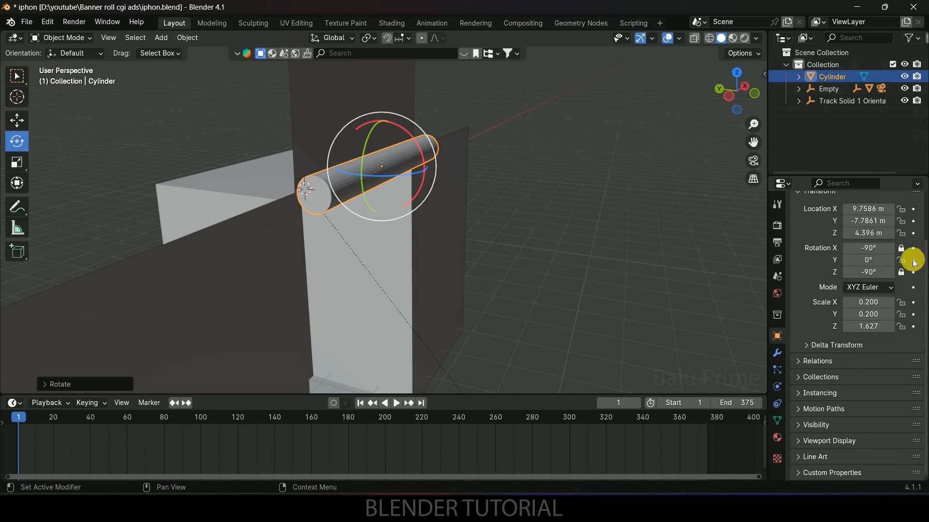
pyautogui.click(913, 260)
# Step: Set the roller's Y rotation to -1000° at the last frame, 375, and keyframe it
pyautogui.click(424, 403)
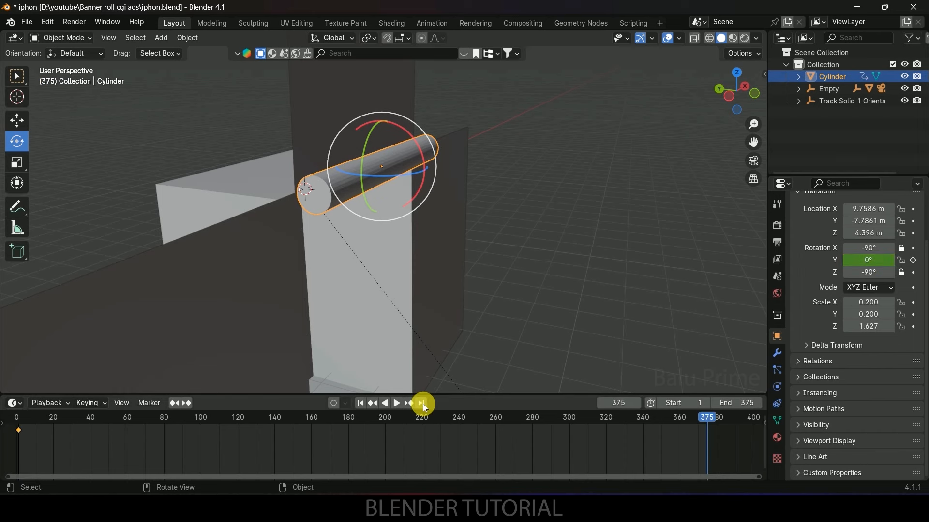
pyautogui.moveTo(420, 152); pyautogui.dragTo(338, 121)
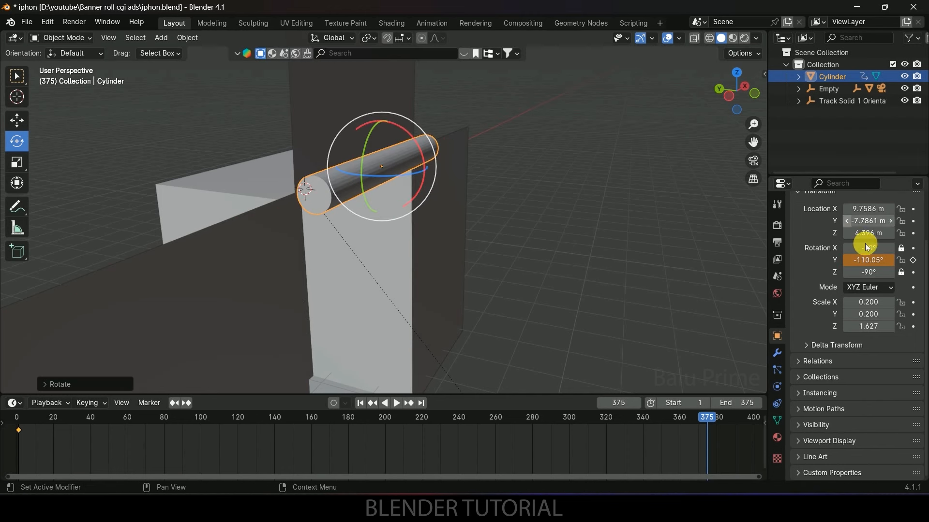
pyautogui.doubleClick(868, 261)
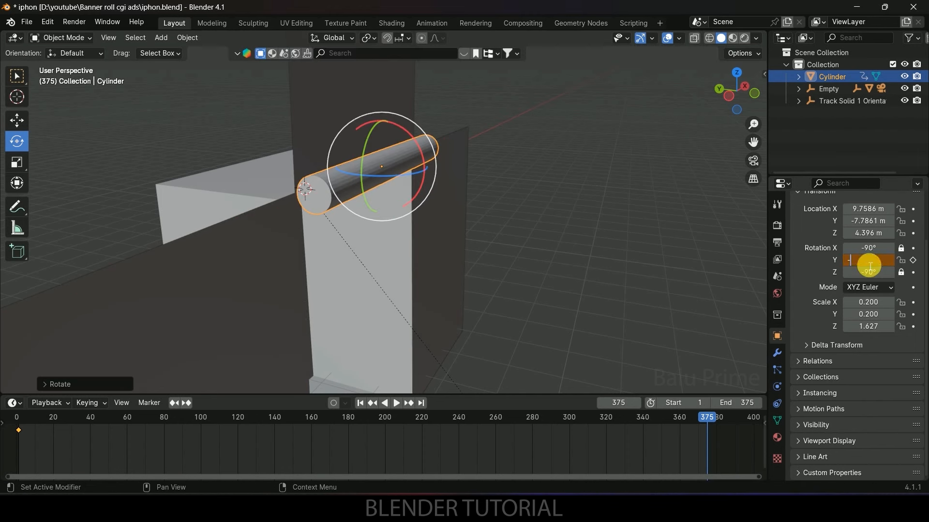
pyautogui.press('Return')
pyautogui.click(912, 260)
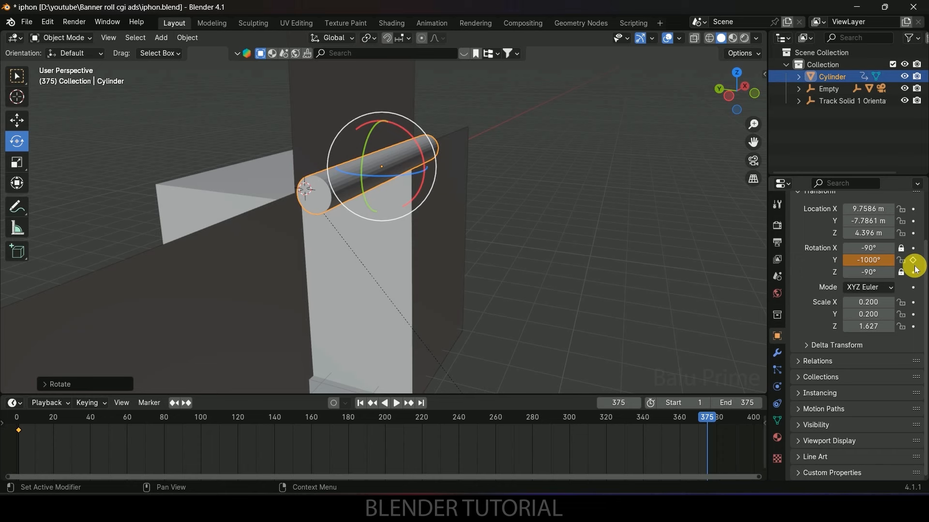
# Step: Play back the roller's spin, set its keyframe interpolation to Linear and play the animation again
pyautogui.scroll(6, 425, 230)
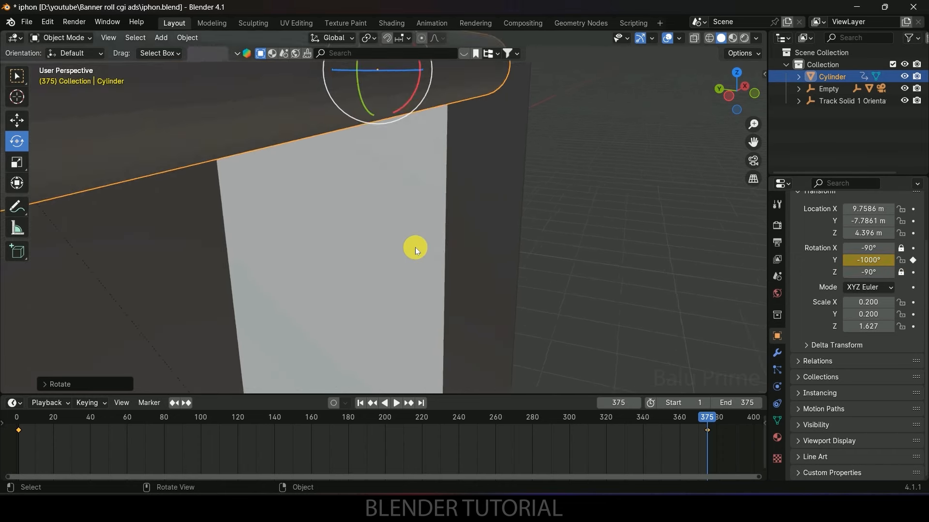
pyautogui.scroll(-3, 415, 248)
pyautogui.press('space')
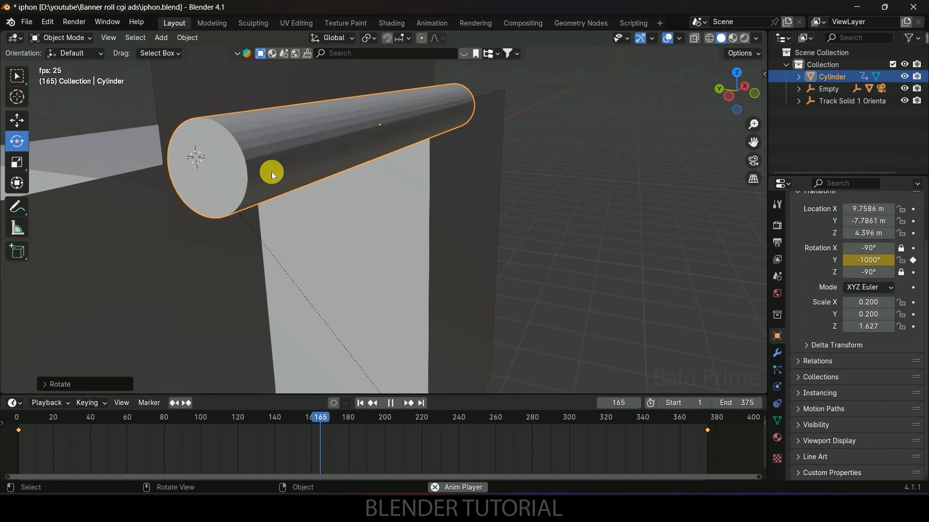
pyautogui.press('space')
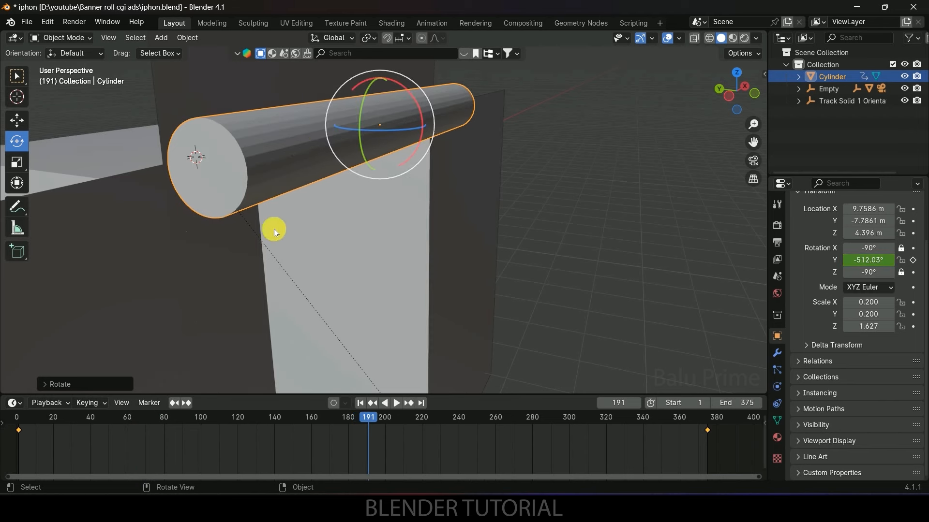
pyautogui.click(161, 445)
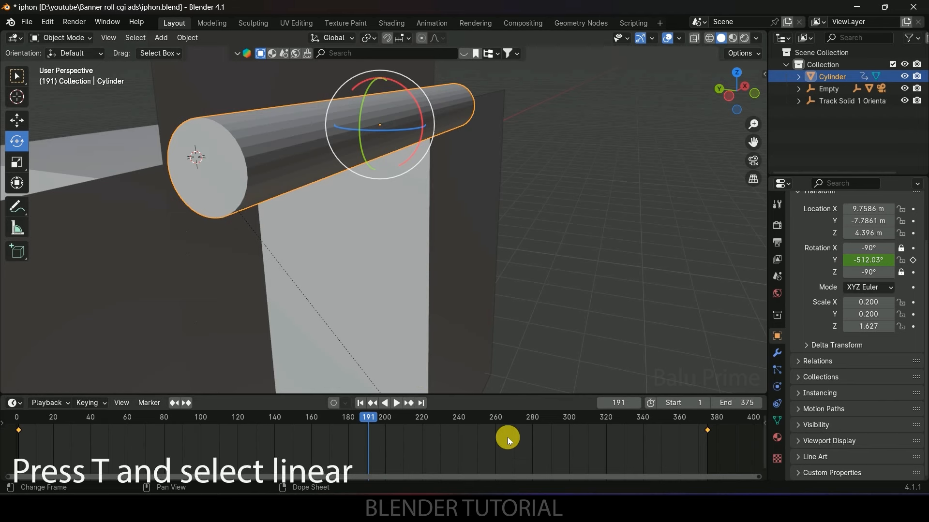
pyautogui.press('t')
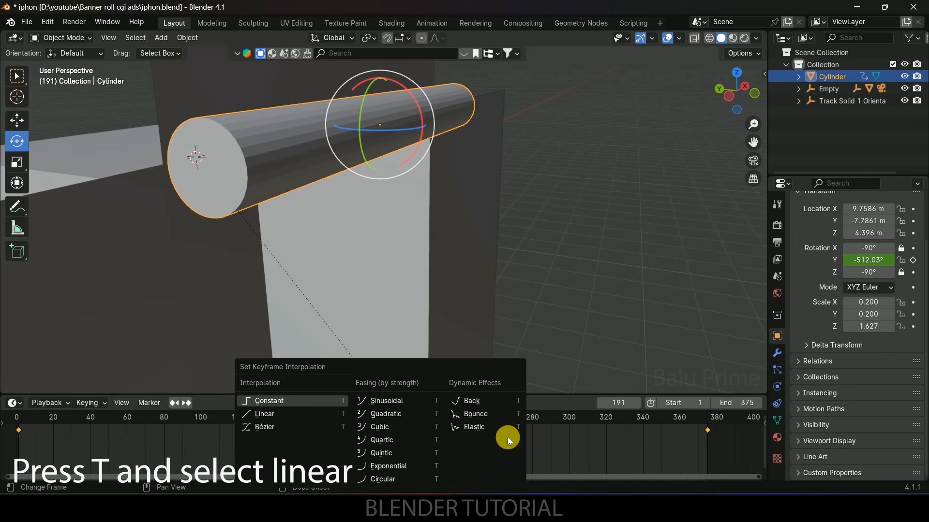
pyautogui.click(274, 414)
pyautogui.click(360, 403)
pyautogui.press('space')
pyautogui.press('space')
# Step: Return to frame 1 and move the roller's end rotation keyframe from frame 375 to about frame 300
pyautogui.click(360, 403)
pyautogui.press('b')
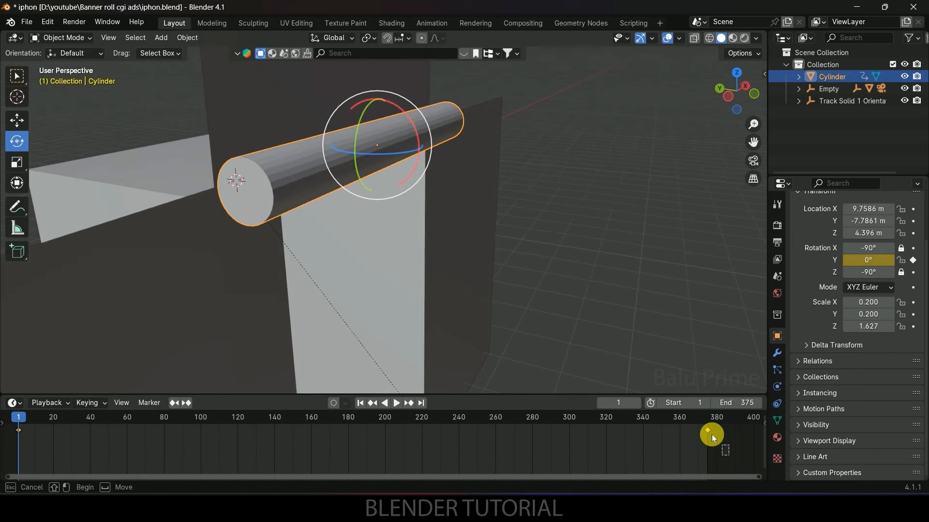
pyautogui.moveTo(694, 427); pyautogui.dragTo(571, 441)
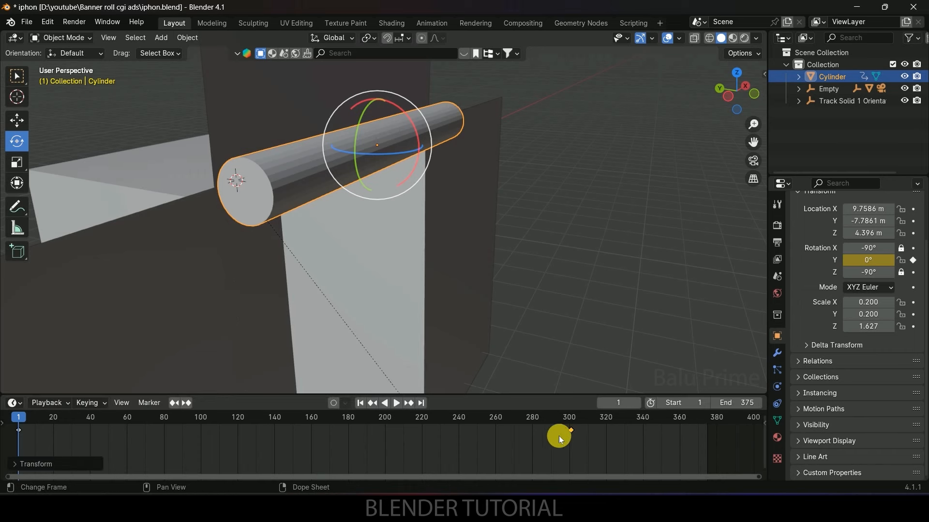
# Step: Add a plane mesh at the 3D cursor for the banner and rotate it 90° around the X axis
pyautogui.moveTo(544, 397); pyautogui.dragTo(454, 266, button='middle')
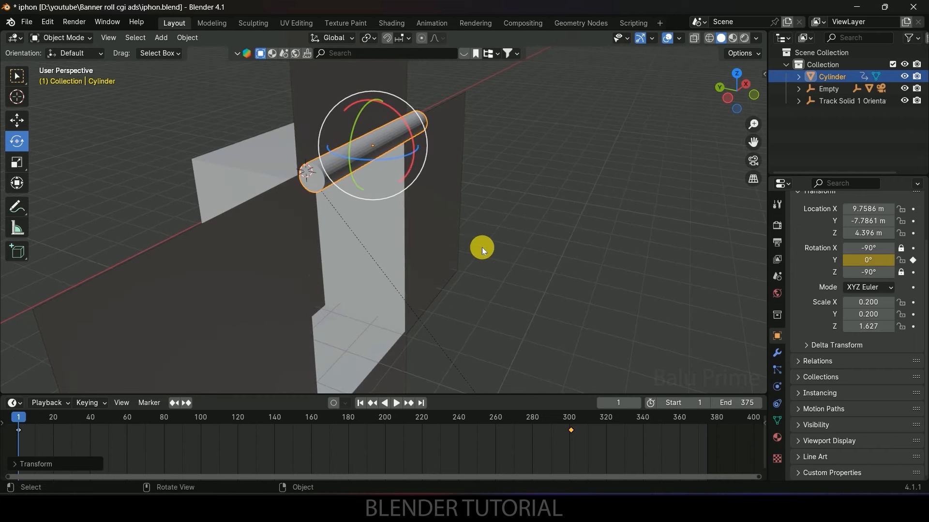
pyautogui.click(162, 38)
pyautogui.moveTo(219, 54)
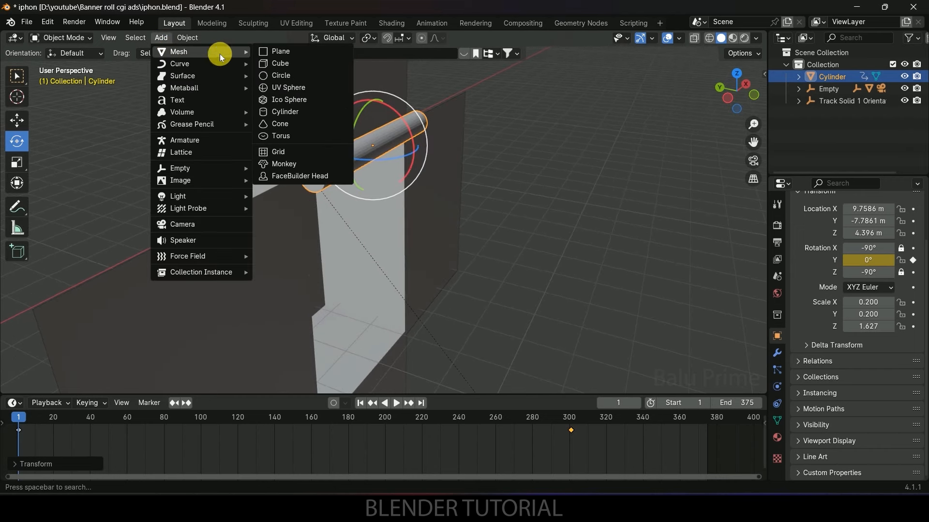
pyautogui.click(285, 54)
pyautogui.write('rx90')
pyautogui.press('Return')
# Step: In front view, move the plane down to Z about 3.207 m and along X to about 9.776 m, directly beneath the roller
pyautogui.moveTo(479, 261); pyautogui.dragTo(412, 213, button='middle')
pyautogui.press('KP_1')
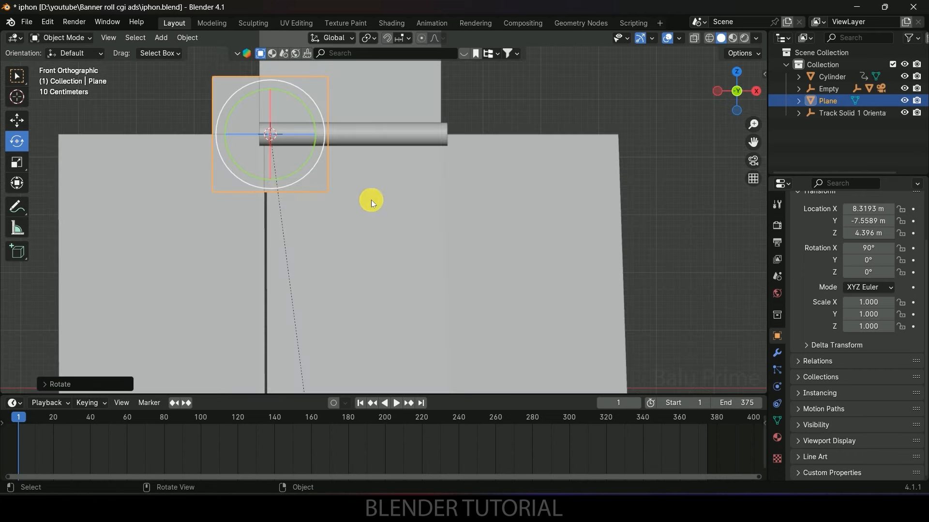
pyautogui.click(17, 120)
pyautogui.moveTo(286, 89); pyautogui.dragTo(261, 158)
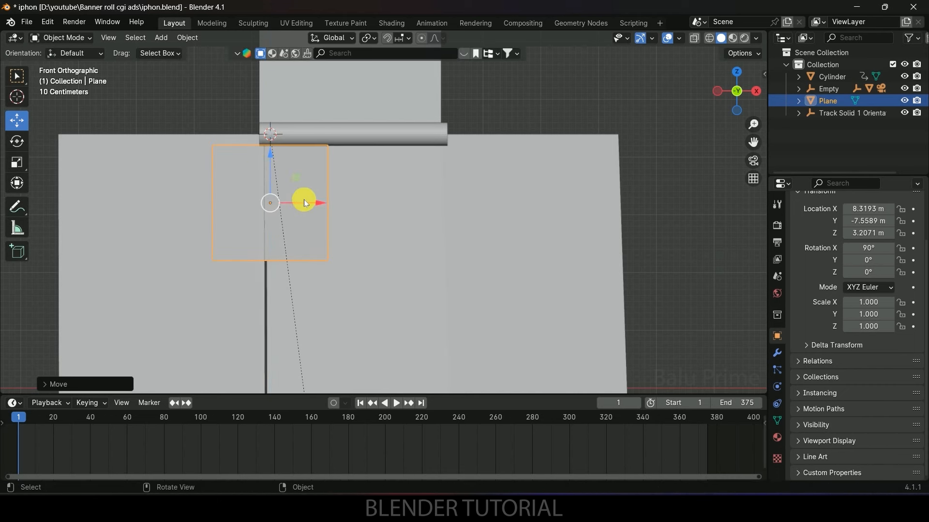
pyautogui.moveTo(303, 200); pyautogui.dragTo(381, 211)
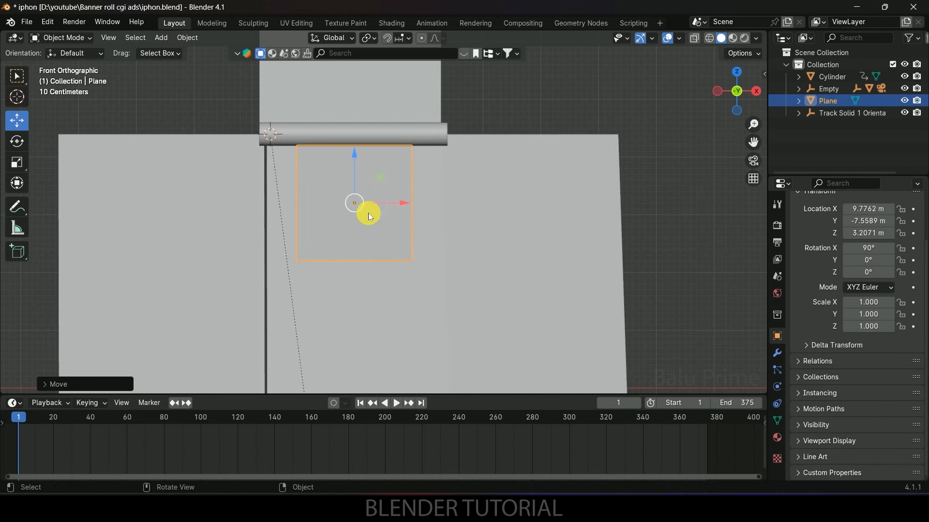
# Step: Scale the plane along X to about 1.533 and shift it to X about 9.751 m, fitting it beneath the roller
pyautogui.press('s')
pyautogui.press('x')
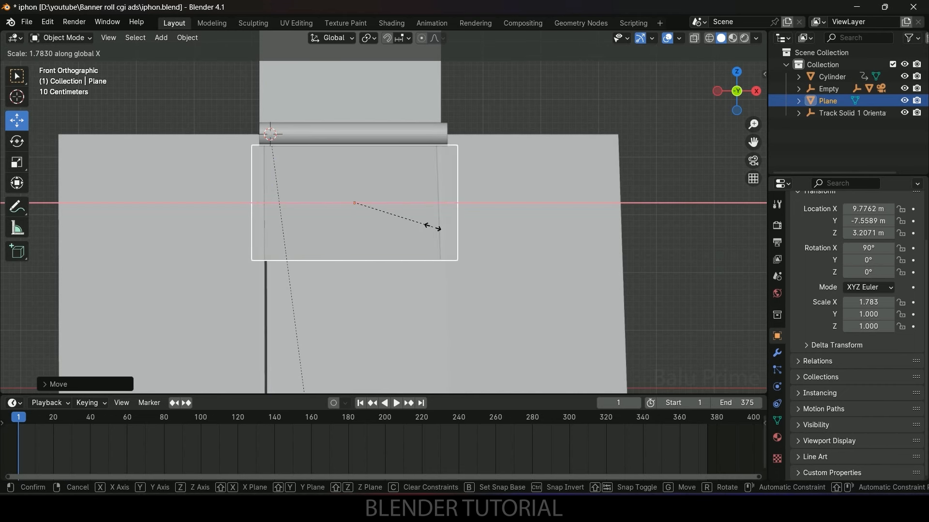
pyautogui.click(420, 229)
pyautogui.moveTo(408, 205); pyautogui.dragTo(404, 206)
# Step: In Edit Mode, select the plane's lower edge vertices and move them down along Z to lengthen the banner over the opening
pyautogui.scroll(-1, 405, 232)
pyautogui.moveTo(413, 272); pyautogui.dragTo(328, 160, button='middle')
pyautogui.press('KP_1')
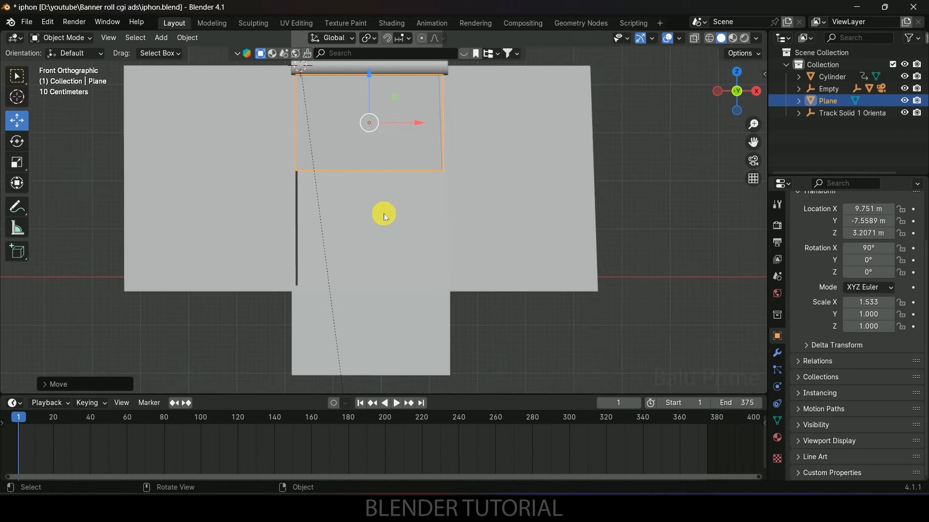
pyautogui.press('Tab')
pyautogui.click(103, 37)
pyautogui.moveTo(201, 140); pyautogui.dragTo(574, 247)
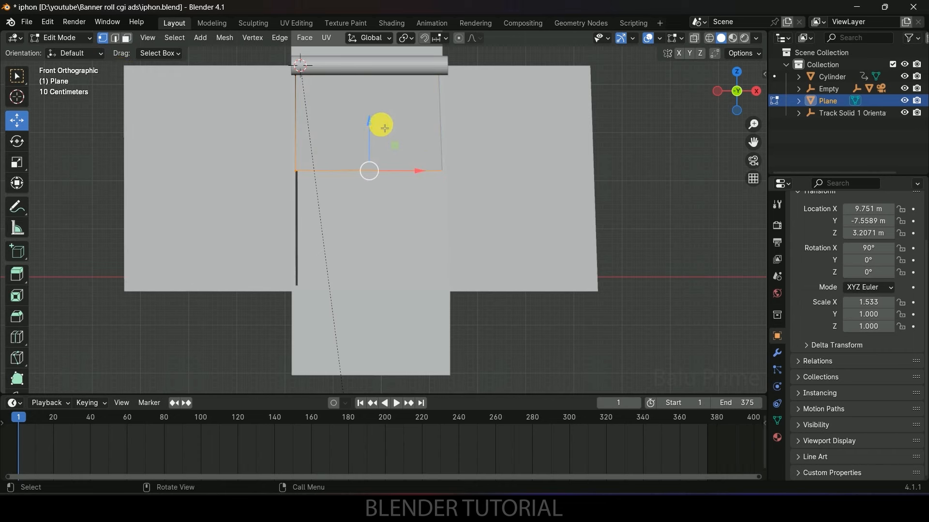
pyautogui.moveTo(376, 129); pyautogui.dragTo(371, 250)
pyautogui.press('Tab')
# Step: Move the banner plane along Y to about -7.778 m and lower it to Z about 3.188 m, just under the roller
pyautogui.moveTo(388, 252); pyautogui.dragTo(483, 315, button='middle')
pyautogui.scroll(3, 354, 178)
pyautogui.moveTo(347, 170); pyautogui.dragTo(359, 171)
pyautogui.press('KP_1')
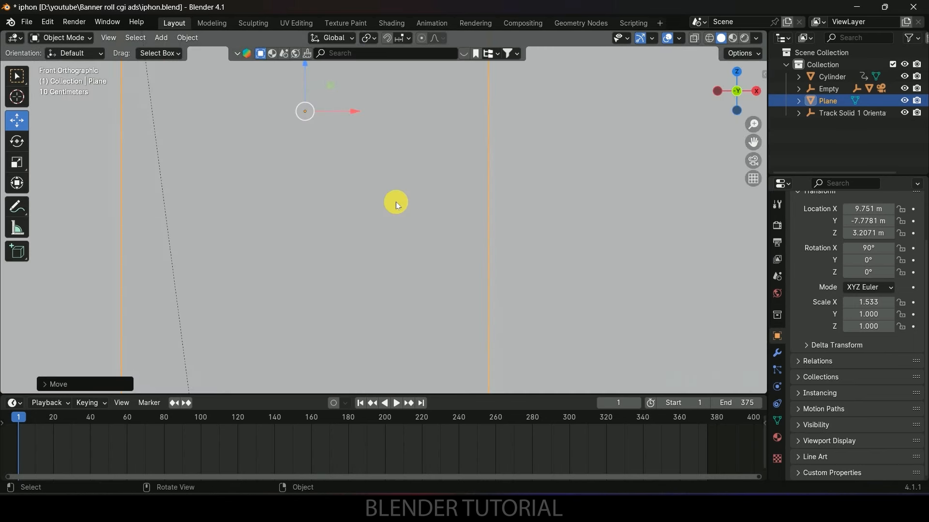
pyautogui.scroll(2, 477, 274)
pyautogui.moveTo(404, 318); pyautogui.dragTo(404, 321)
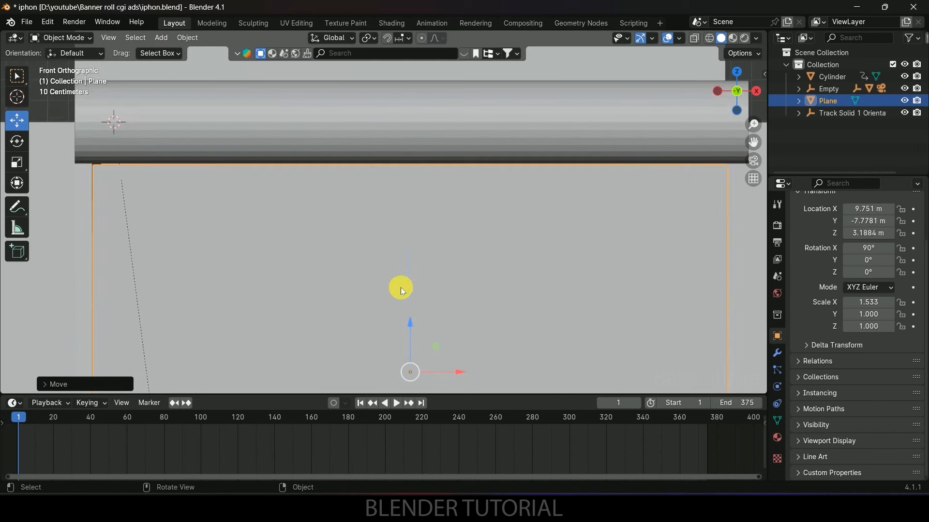
pyautogui.scroll(-3, 257, 189)
# Step: In Edit Mode, add more than 84 evenly spaced horizontal loop cuts along the banner plane's height without sliding them
pyautogui.moveTo(257, 189); pyautogui.dragTo(381, 216, button='middle')
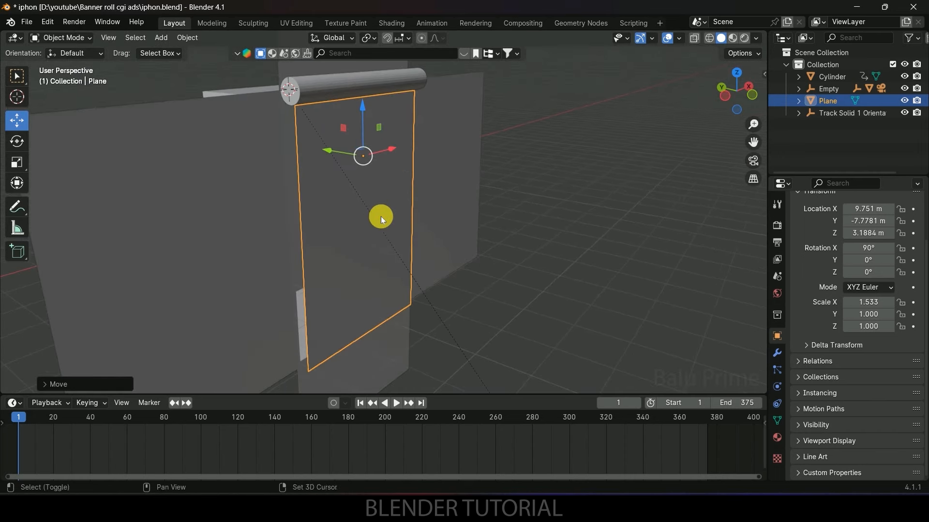
pyautogui.press('Tab')
pyautogui.hotkey('ctrl', 'r')
pyautogui.scroll(20, 310, 237)
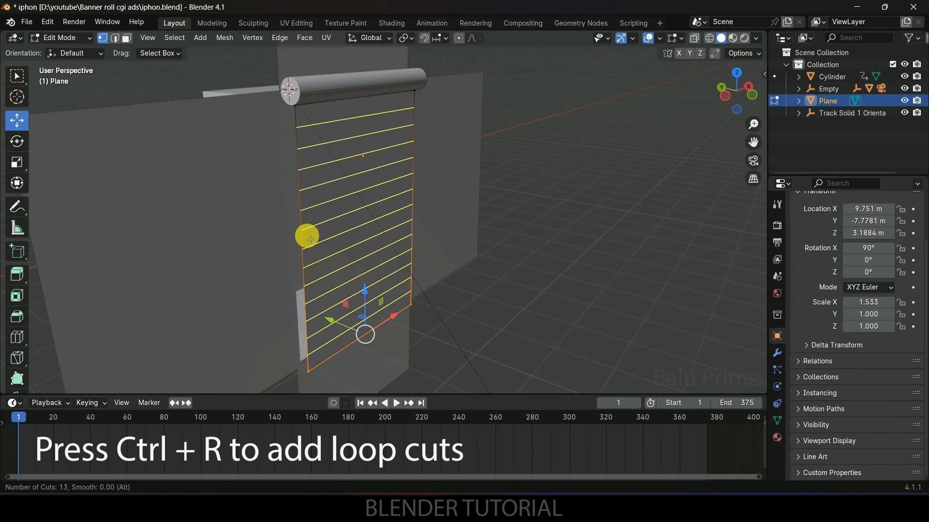
pyautogui.scroll(20, 310, 239)
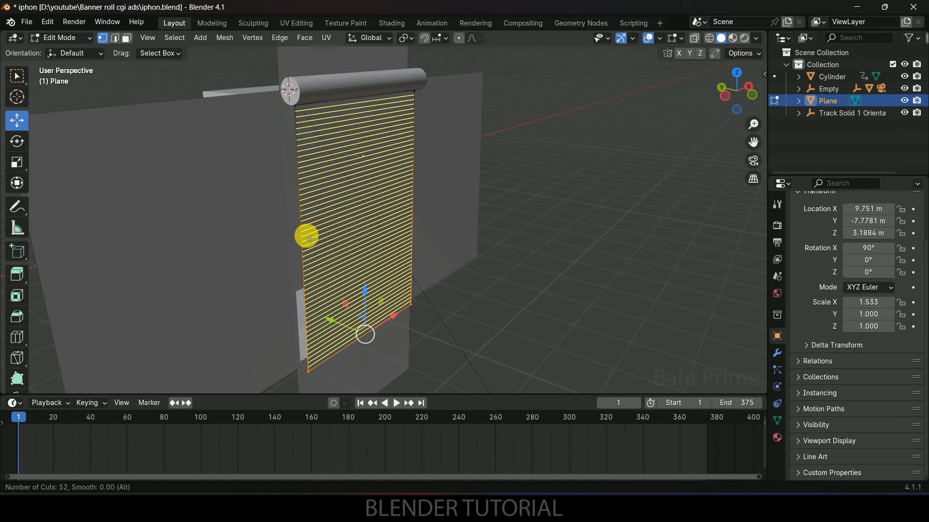
pyautogui.scroll(10, 310, 239)
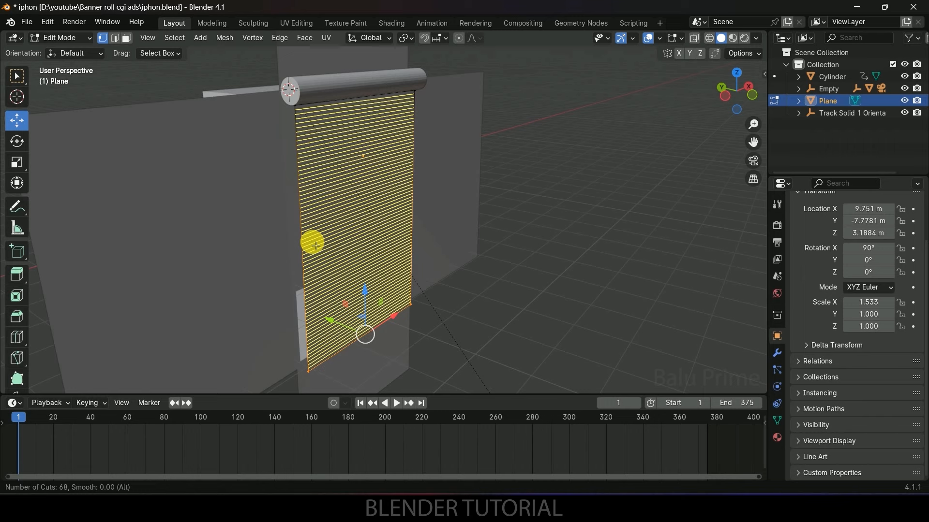
pyautogui.scroll(19, 316, 245)
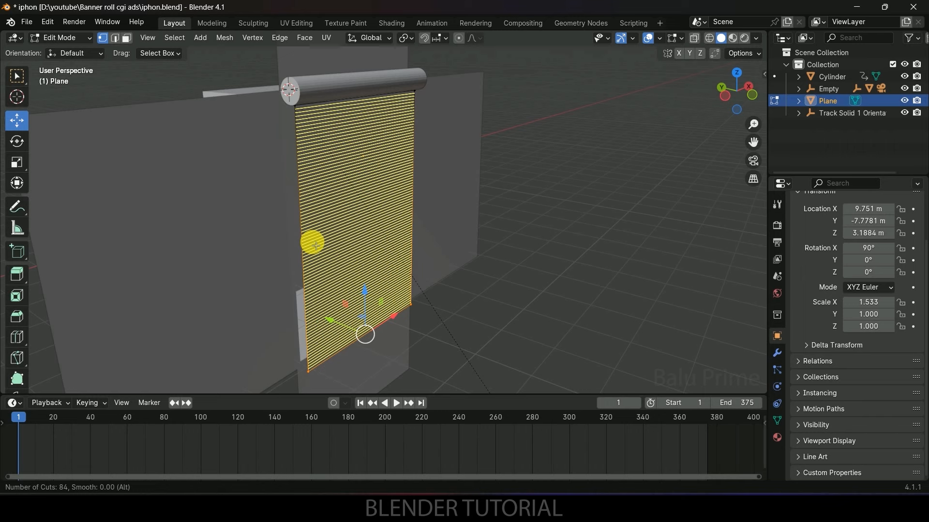
pyautogui.scroll(9, 316, 245)
pyautogui.scroll(5, 316, 245)
pyautogui.click(316, 245)
pyautogui.rightClick(316, 245)
# Step: Add 67 evenly spaced vertical loop cuts across the banner plane's width without sliding them
pyautogui.scroll(4, 373, 193)
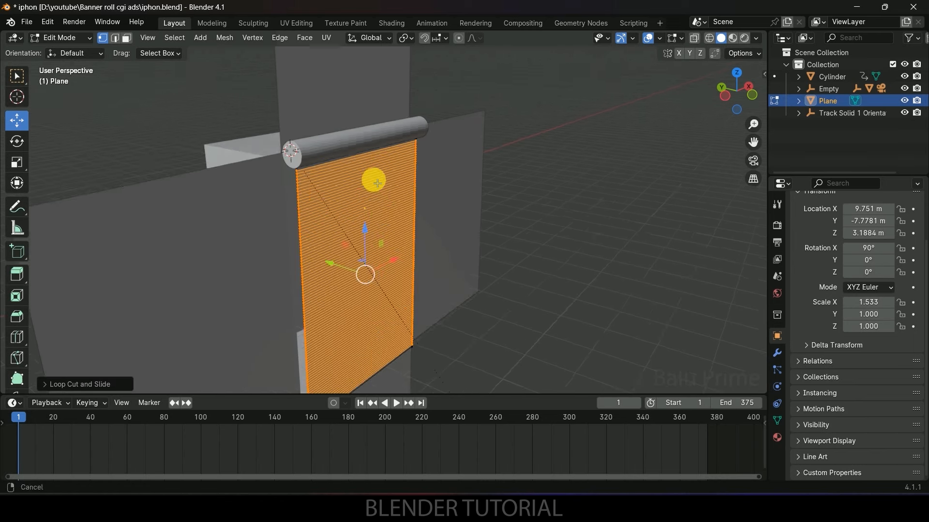
pyautogui.scroll(1, 364, 203)
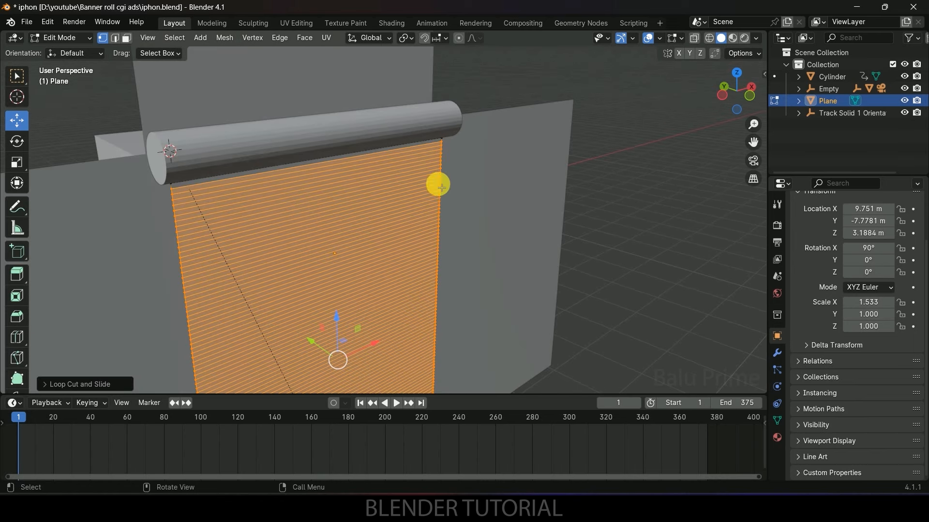
pyautogui.hotkey('ctrl', 'r')
pyautogui.scroll(20, 271, 173)
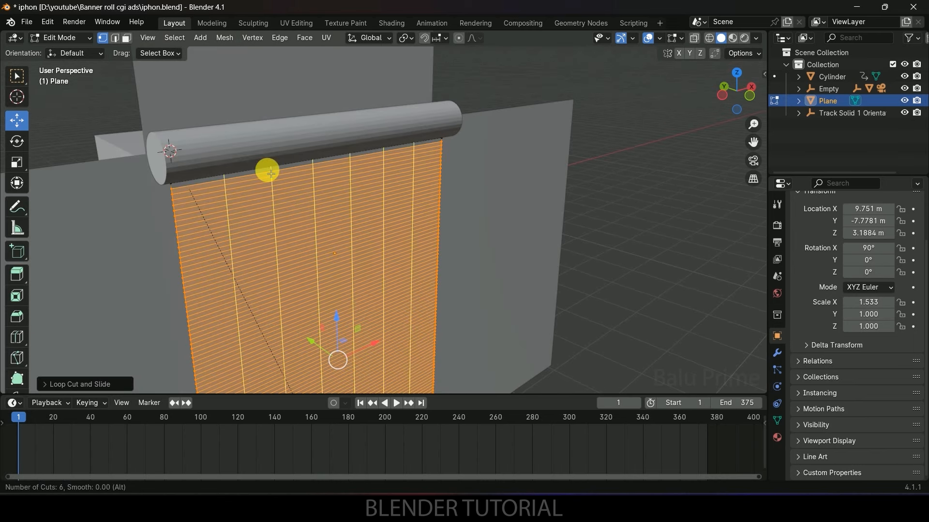
pyautogui.scroll(20, 271, 173)
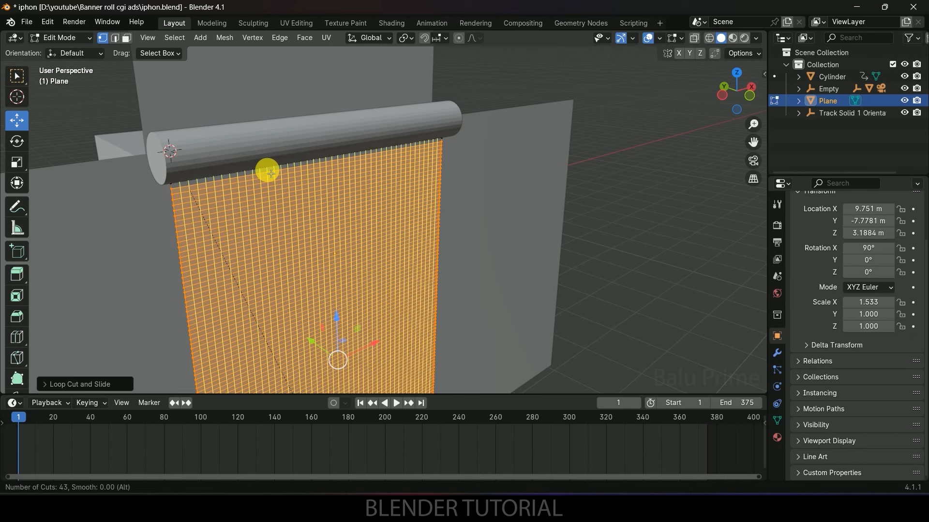
pyautogui.scroll(3, 271, 173)
pyautogui.scroll(10, 271, 173)
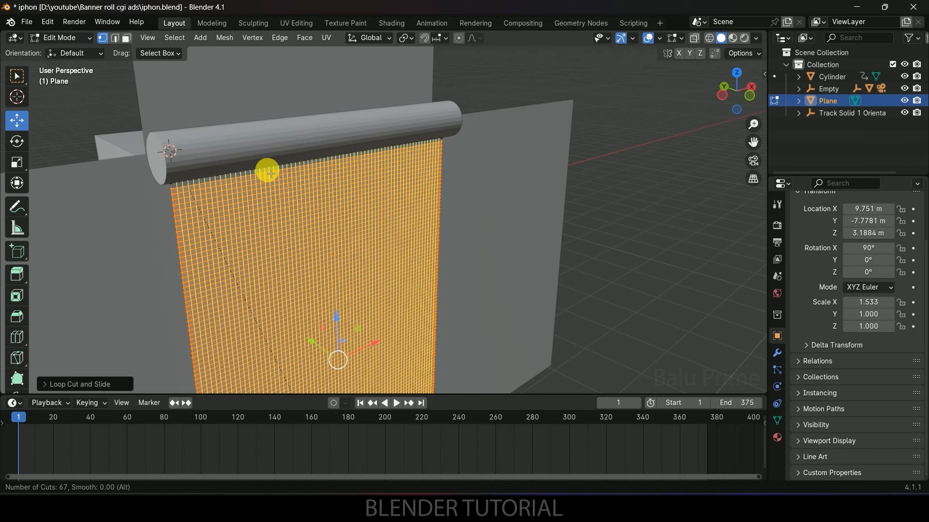
pyautogui.click(270, 174)
pyautogui.click(267, 170)
pyautogui.scroll(3, 265, 172)
pyautogui.keyDown('shift'); pyautogui.moveTo(217, 188); pyautogui.dragTo(266, 255, button='middle'); pyautogui.keyUp('shift')
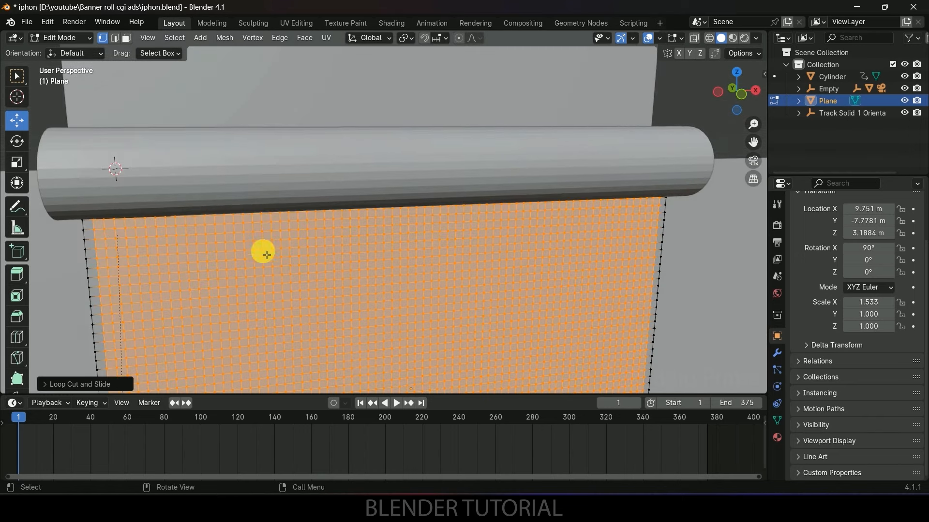
pyautogui.scroll(-5, 237, 235)
pyautogui.moveTo(303, 290); pyautogui.dragTo(344, 197, button='middle')
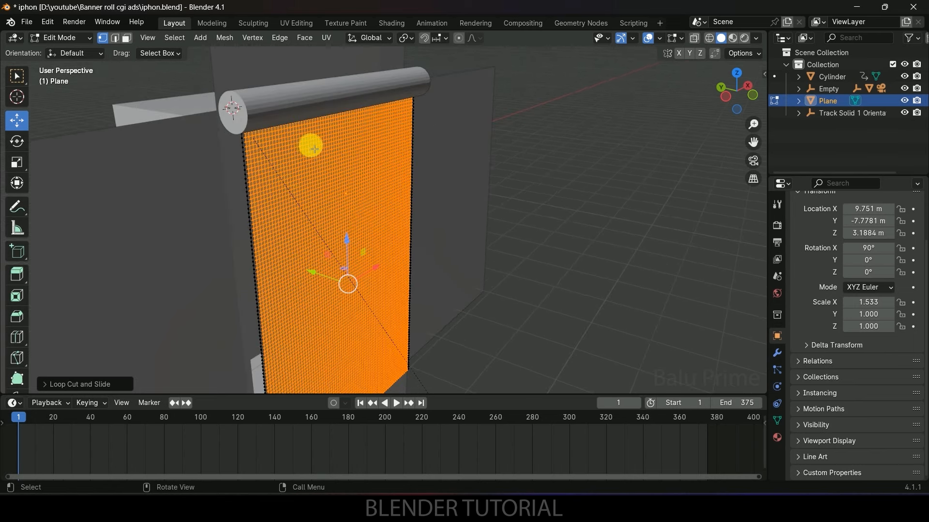
pyautogui.keyDown('shift'); pyautogui.moveTo(380, 200); pyautogui.dragTo(342, 178, button='middle'); pyautogui.keyUp('shift')
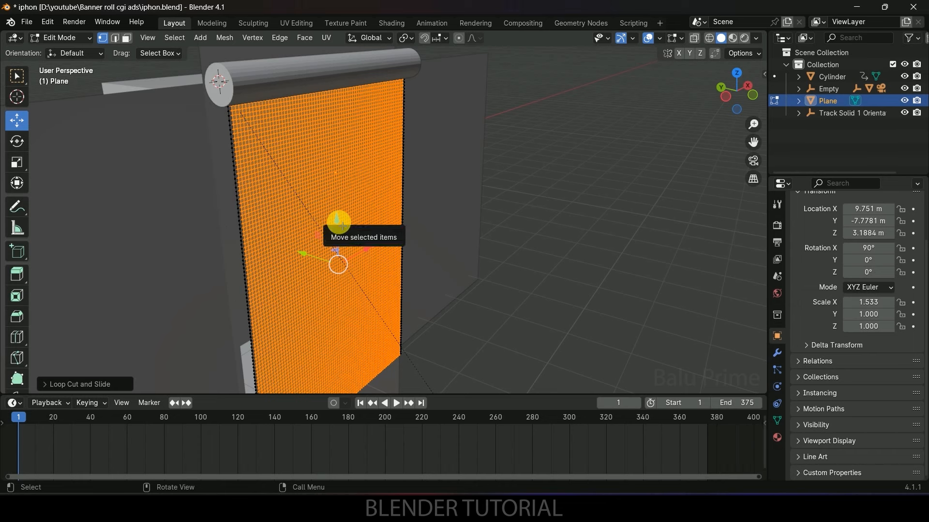
# Step: Return the subdivided banner plane to Object Mode and save the file
pyautogui.press('Tab')
pyautogui.scroll(-2, 373, 229)
pyautogui.hotkey('ctrl', 's')
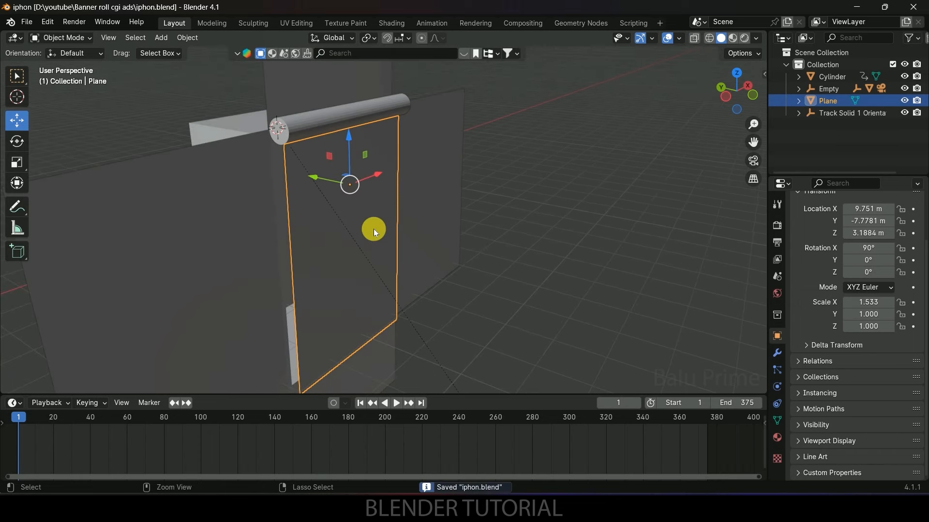
# Step: Add Cloth physics to the banner plane, briefly play the simulation, and return to frame 1
pyautogui.scroll(-1, 374, 228)
pyautogui.keyDown('shift'); pyautogui.moveTo(373, 229); pyautogui.dragTo(332, 168, button='middle'); pyautogui.keyUp('shift')
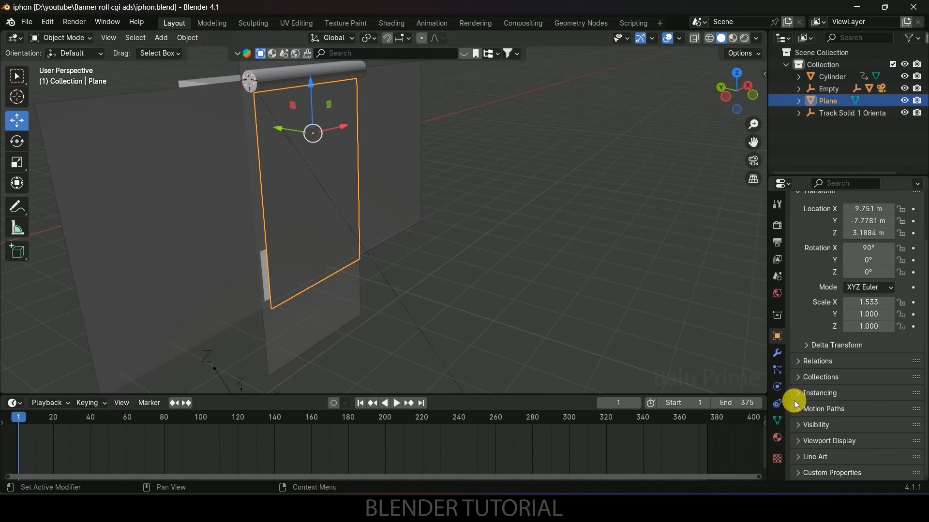
pyautogui.click(777, 387)
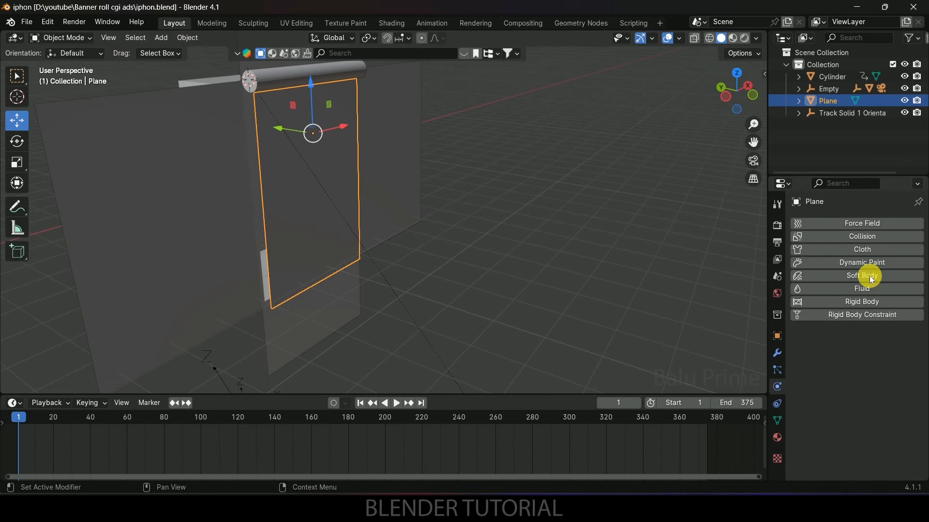
pyautogui.click(804, 248)
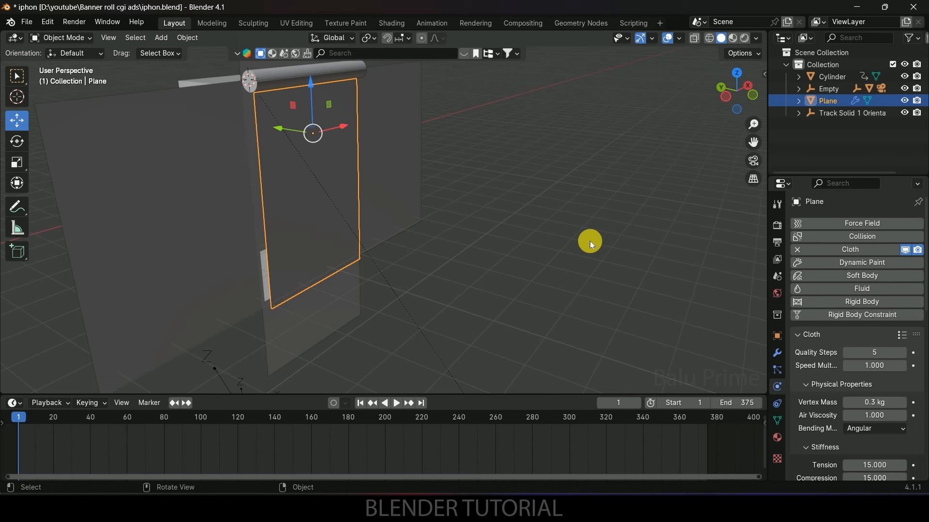
pyautogui.press('space')
pyautogui.press('space')
pyautogui.click(360, 404)
# Step: In Edit Mode, select the banner plane's top row of vertices and assign it to a new vertex group named pins
pyautogui.moveTo(392, 148); pyautogui.dragTo(416, 218, button='middle')
pyautogui.scroll(3, 416, 217)
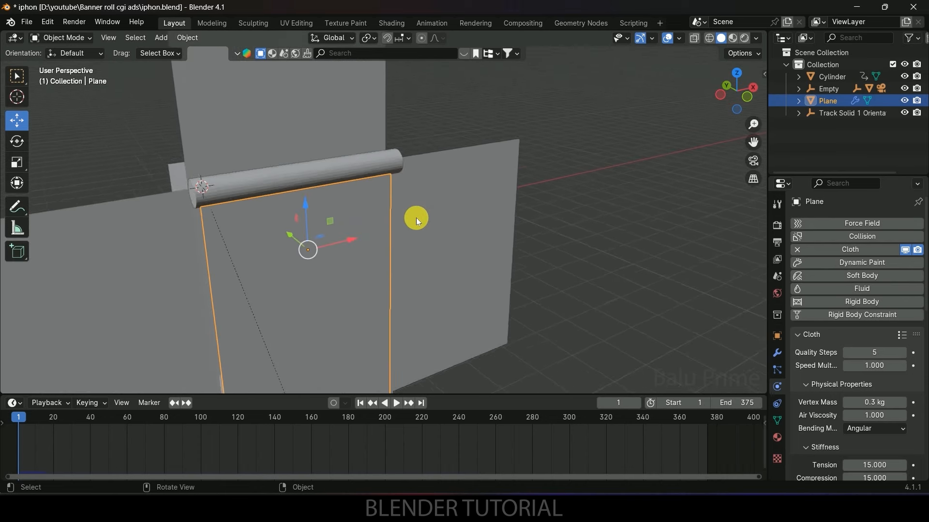
pyautogui.press('KP_1')
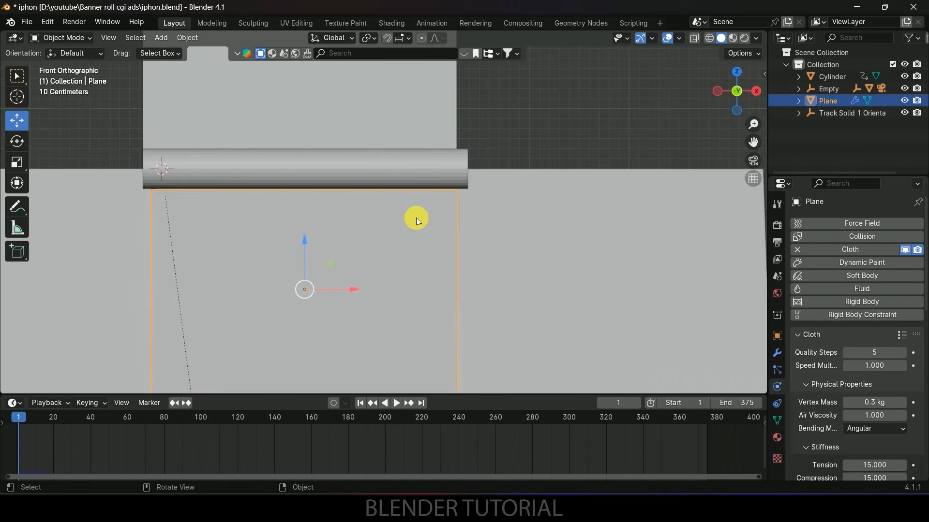
pyautogui.press('Tab')
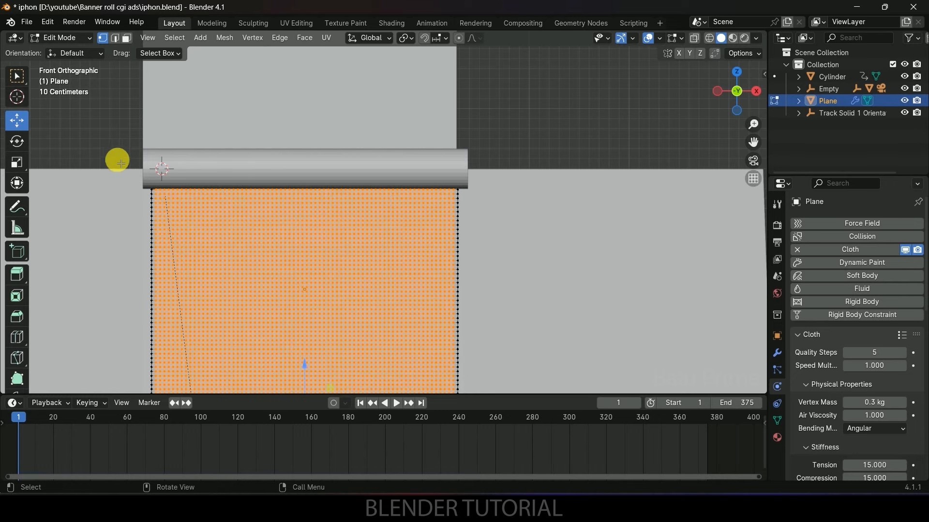
pyautogui.press('b')
pyautogui.moveTo(165, 169); pyautogui.dragTo(564, 195)
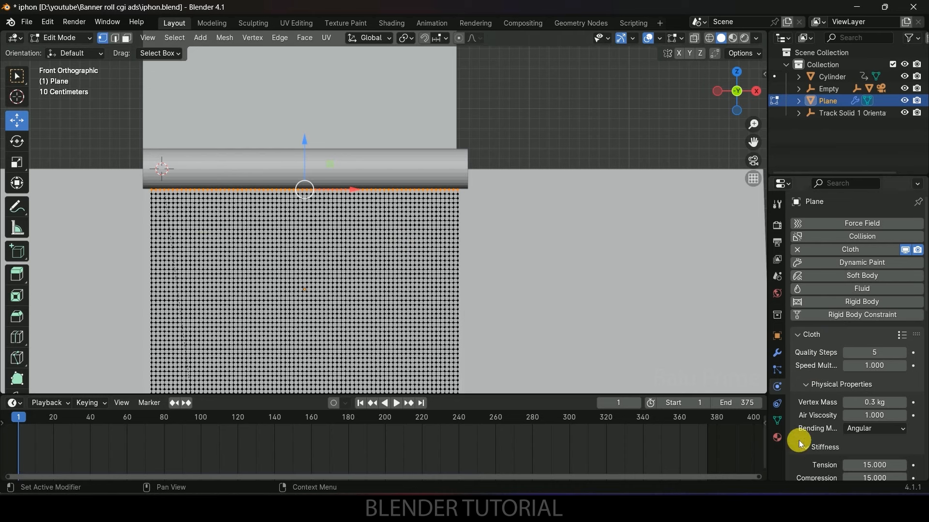
pyautogui.click(777, 425)
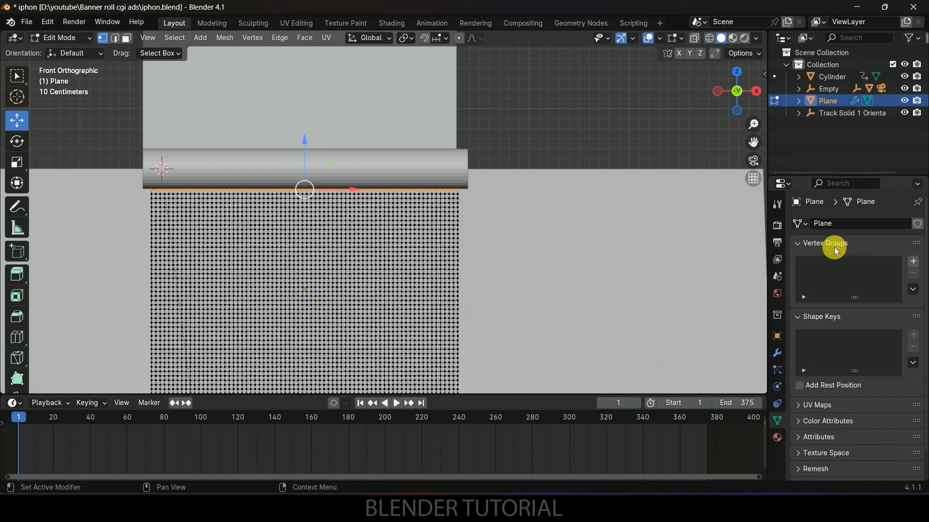
pyautogui.click(913, 261)
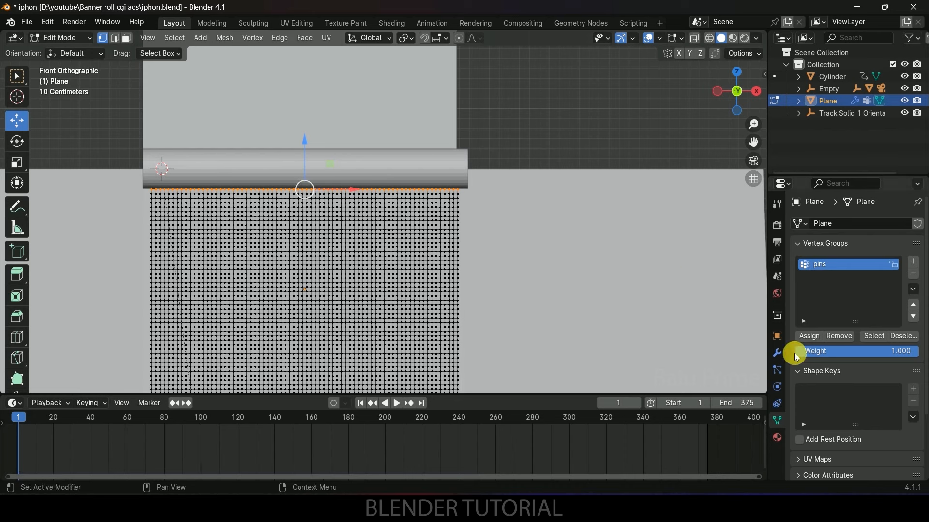
# Step: Set the Pin Group in the banner's cloth Shape settings to pins
pyautogui.click(777, 389)
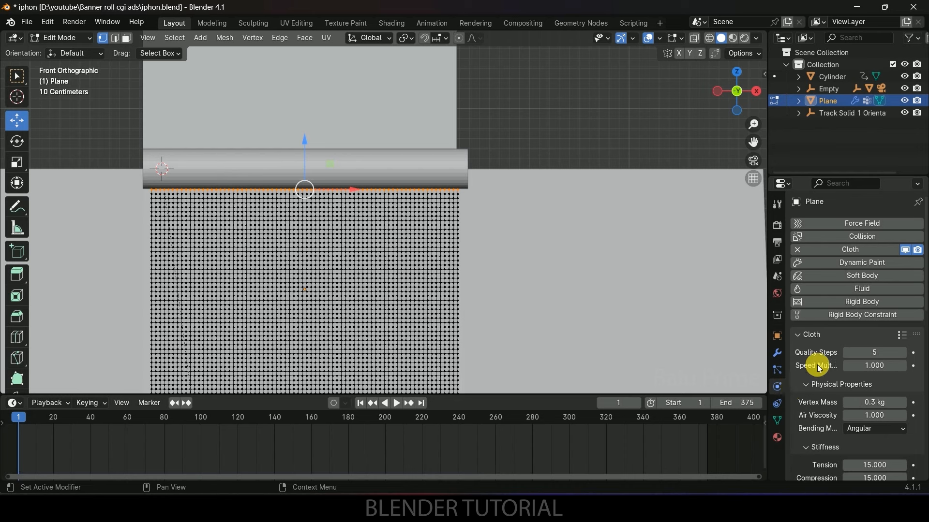
pyautogui.scroll(-15, 816, 365)
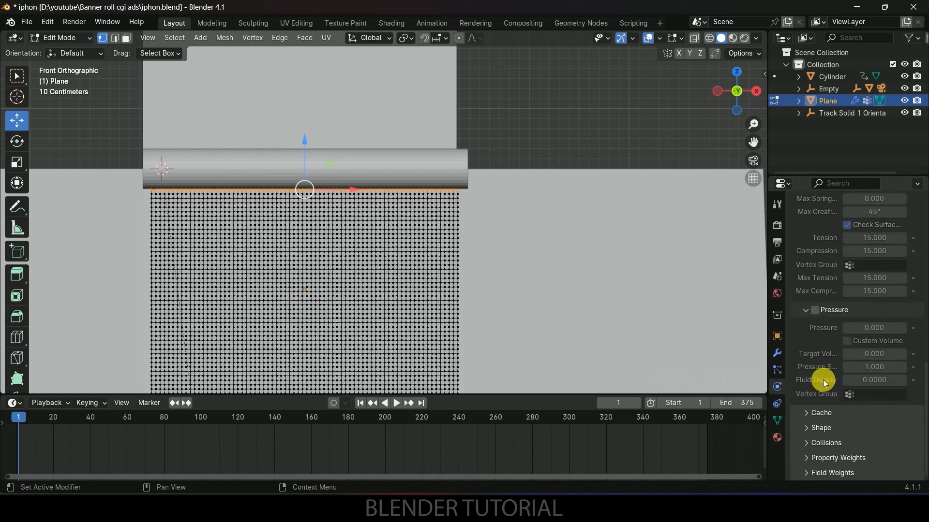
pyautogui.click(802, 428)
pyautogui.scroll(-5, 803, 428)
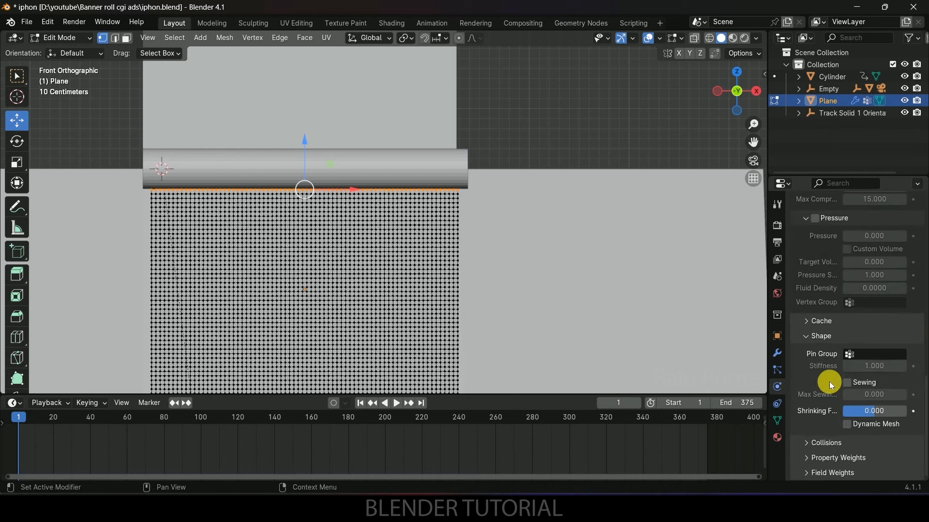
pyautogui.click(883, 355)
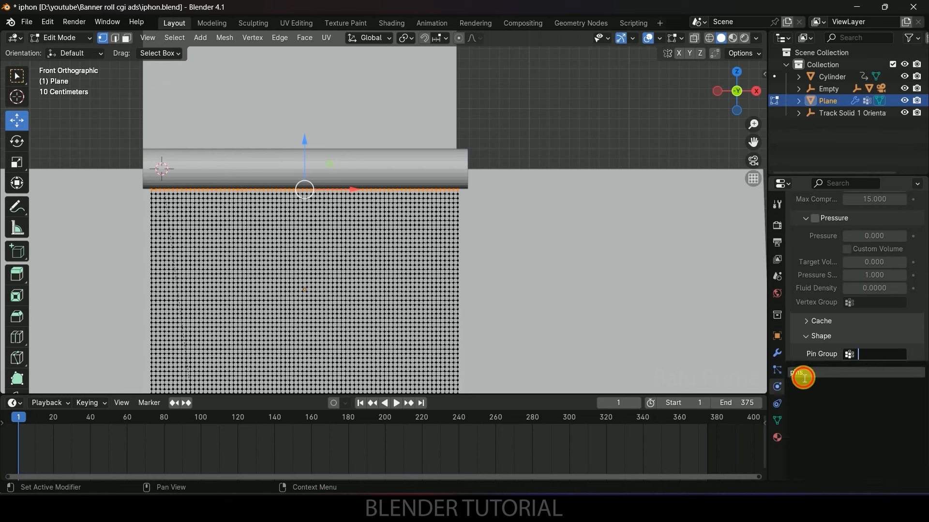
pyautogui.click(802, 373)
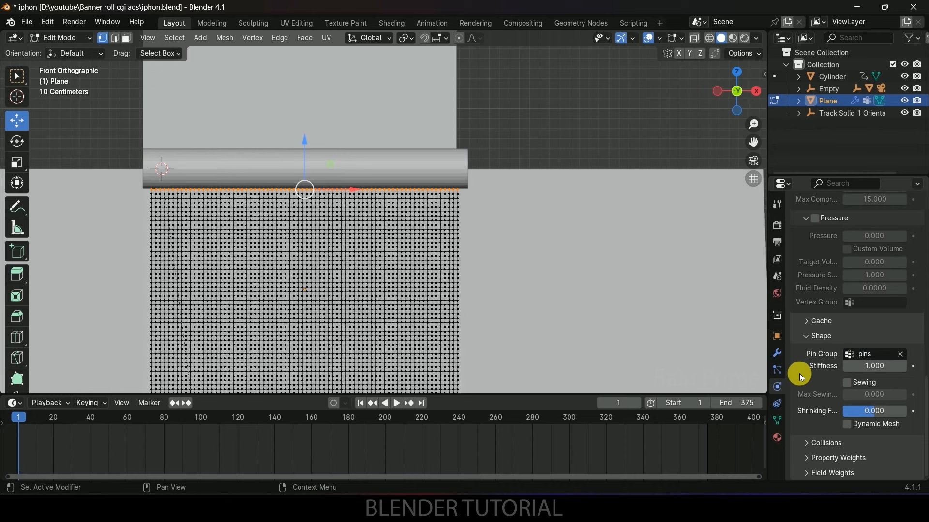
# Step: Set the end frame of the banner's cloth simulation cache to 375
pyautogui.click(808, 323)
pyautogui.scroll(-2, 806, 323)
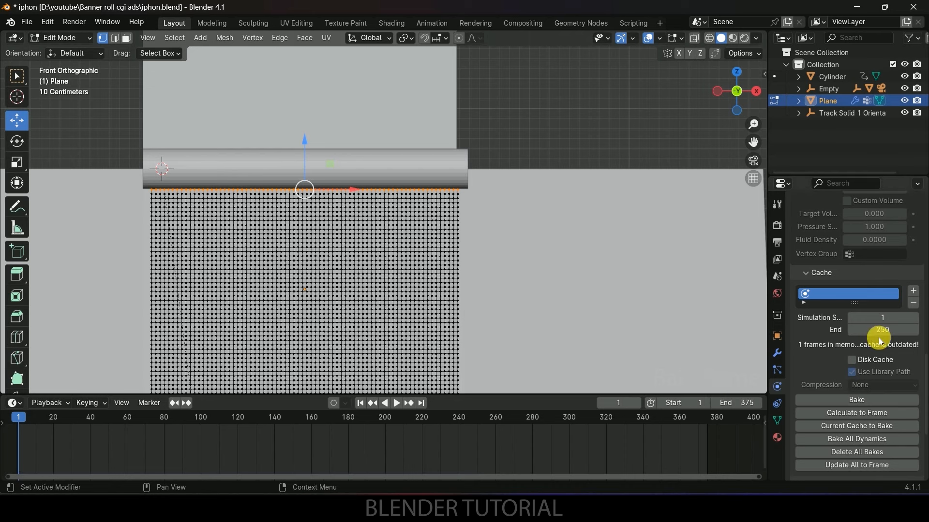
pyautogui.click(897, 333)
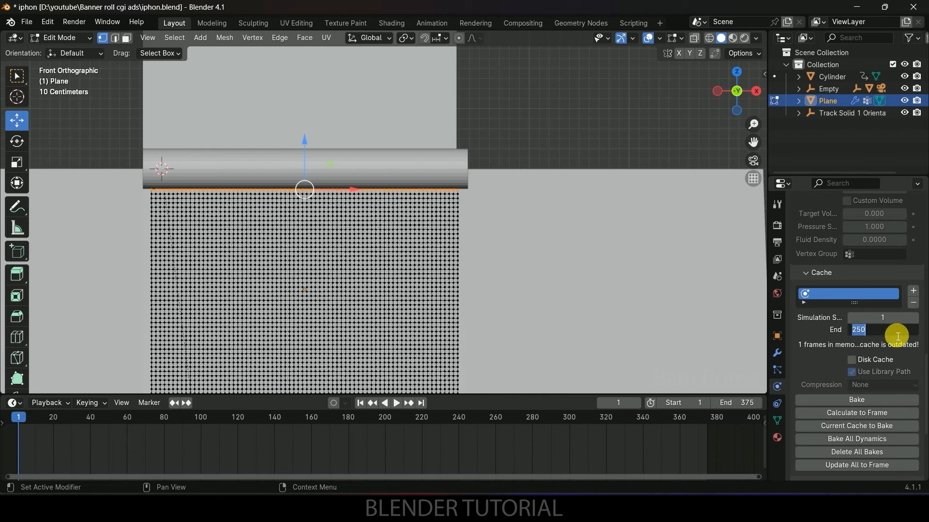
pyautogui.press('Return')
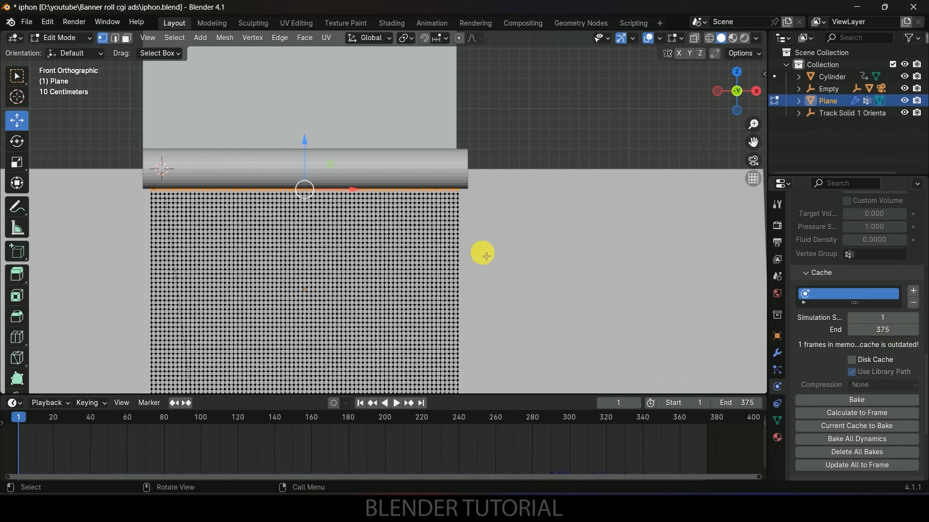
# Step: In Object Mode, play the pinned cloth simulation to check the banner beneath the roller, and return to frame 1
pyautogui.press('Tab')
pyautogui.moveTo(477, 248)
pyautogui.mouseDown(button='middle')
pyautogui.moveTo(502, 260)
pyautogui.moveTo(474, 257)
pyautogui.mouseUp(button='middle')
pyautogui.press('space')
pyautogui.moveTo(357, 268); pyautogui.dragTo(245, 237, button='middle')
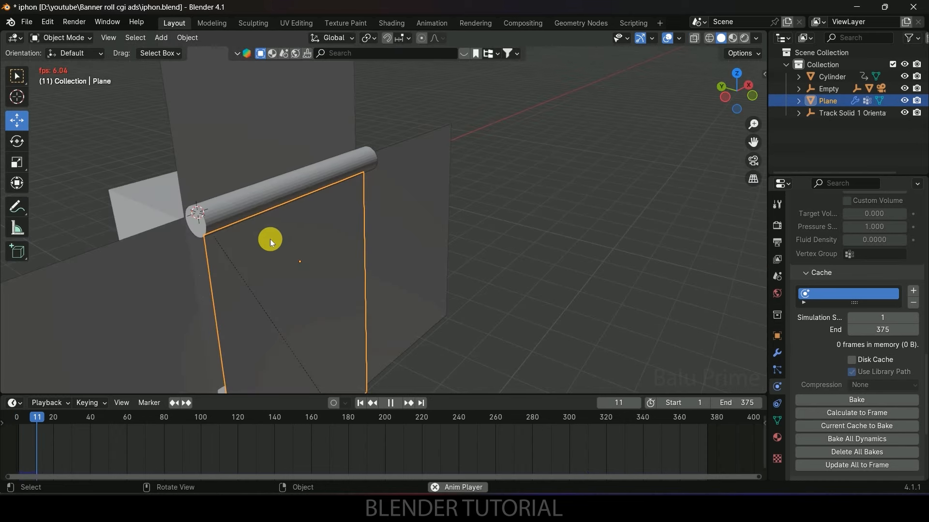
pyautogui.press('space')
pyautogui.click(359, 401)
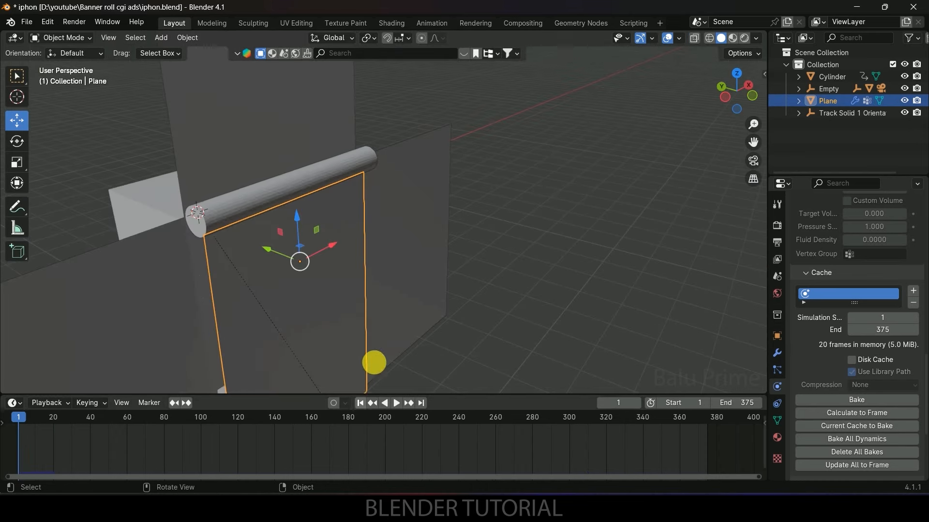
# Step: In Edit Mode, hook the banner plane's selected top row of vertices to a new object
pyautogui.scroll(3, 380, 333)
pyautogui.moveTo(381, 323); pyautogui.dragTo(416, 284, button='middle')
pyautogui.scroll(1, 401, 281)
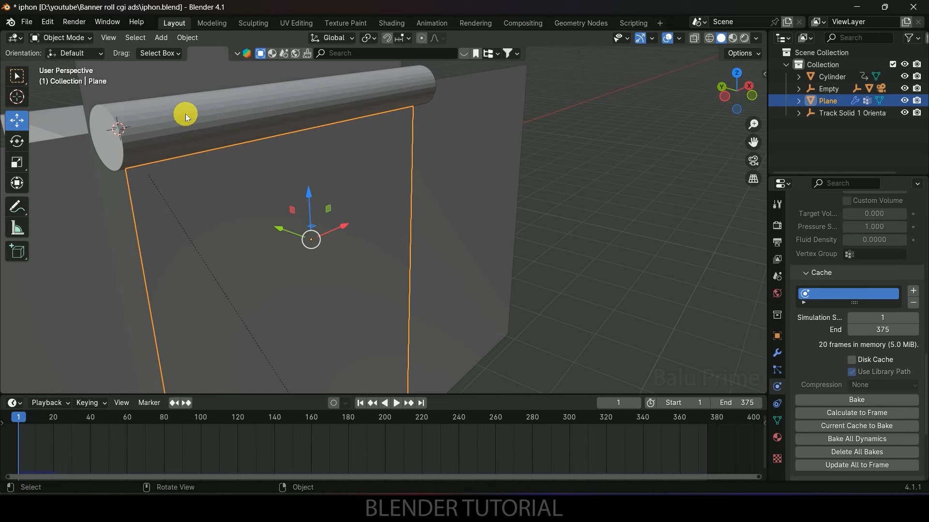
pyautogui.moveTo(127, 121); pyautogui.dragTo(411, 175, button='middle')
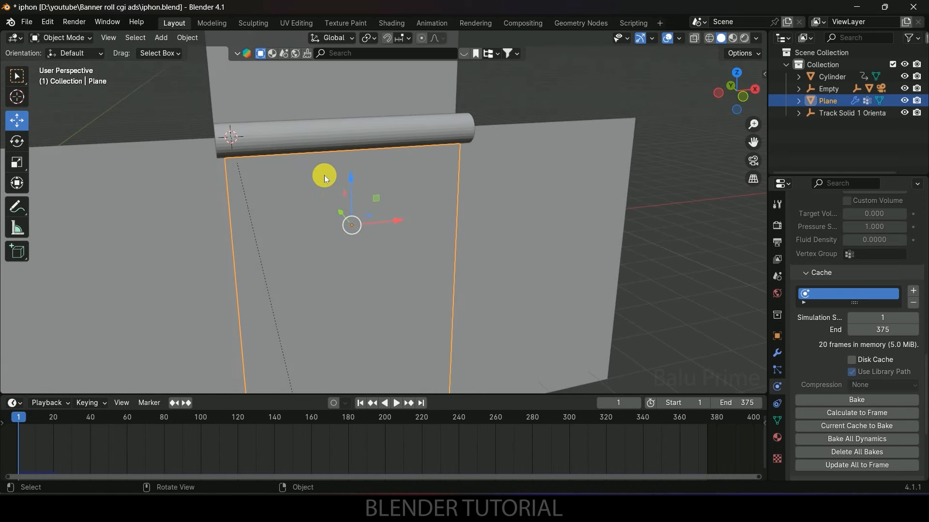
pyautogui.scroll(2, 326, 179)
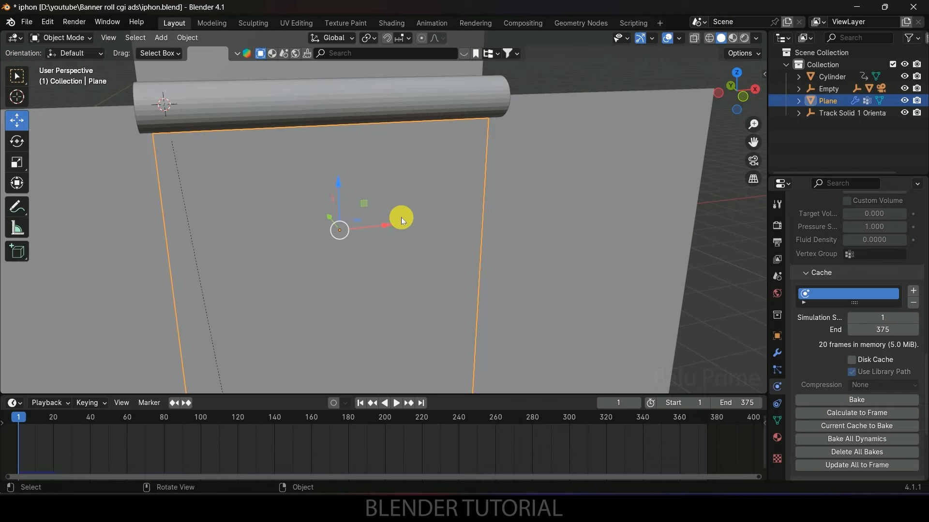
pyautogui.press('Tab')
pyautogui.moveTo(394, 216); pyautogui.dragTo(382, 206, button='middle')
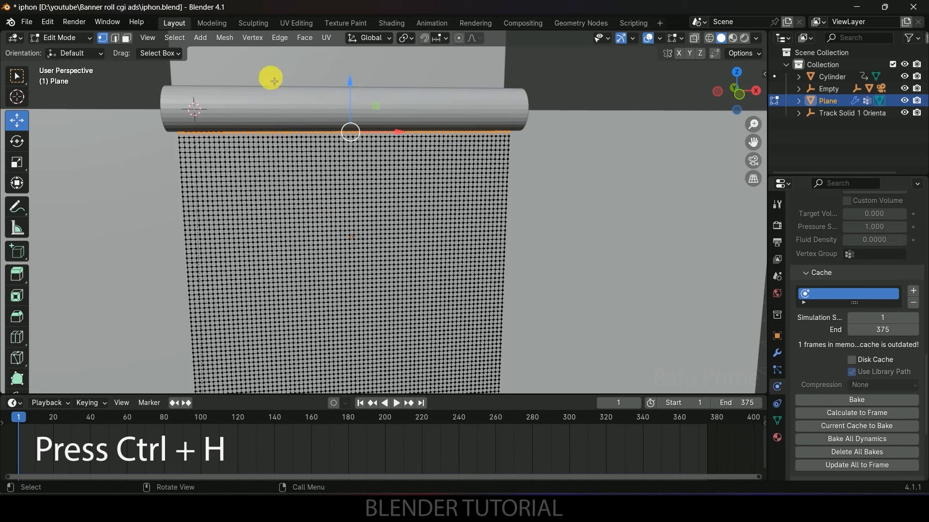
pyautogui.click(251, 38)
pyautogui.moveTo(268, 268)
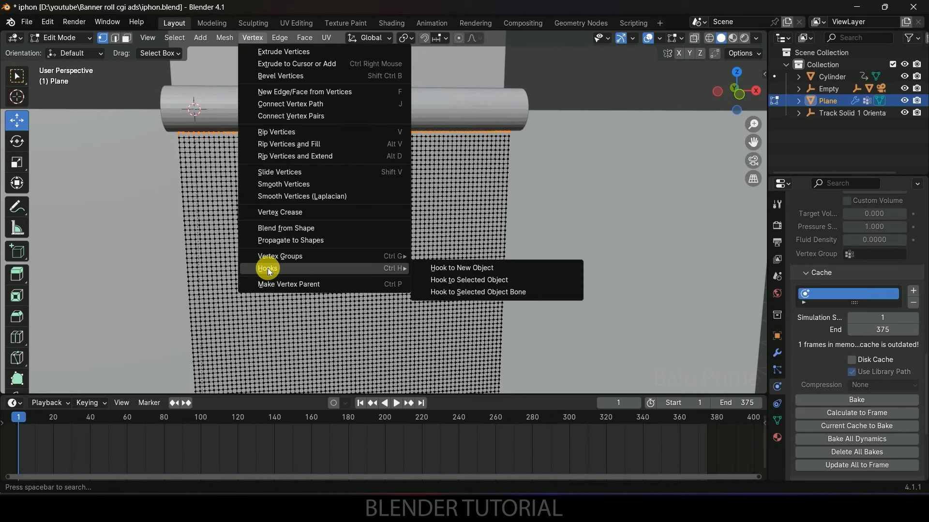
pyautogui.click(464, 269)
pyautogui.moveTo(331, 236); pyautogui.dragTo(162, 160, button='middle')
pyautogui.moveTo(263, 159); pyautogui.dragTo(329, 234, button='middle')
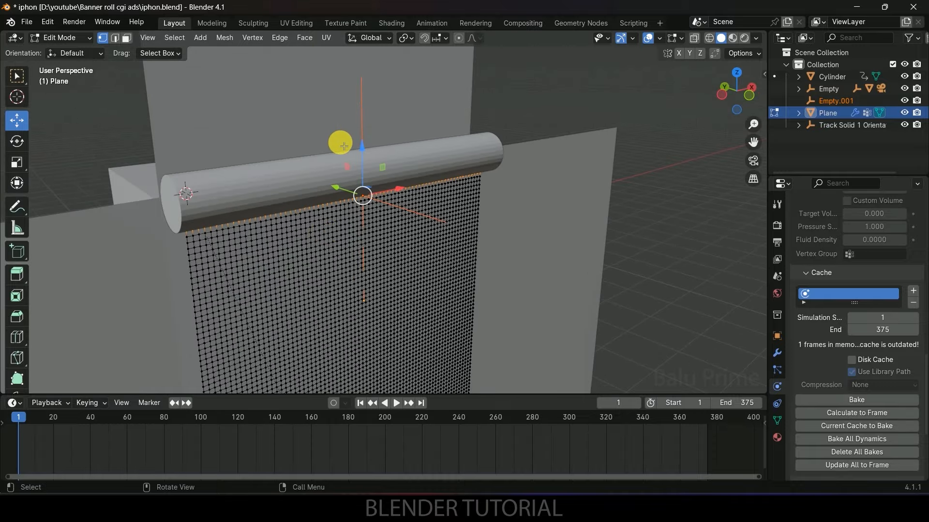
# Step: In Object Mode, parent the hook empty to the roller cylinder using Object (Keep Transform)
pyautogui.click(62, 38)
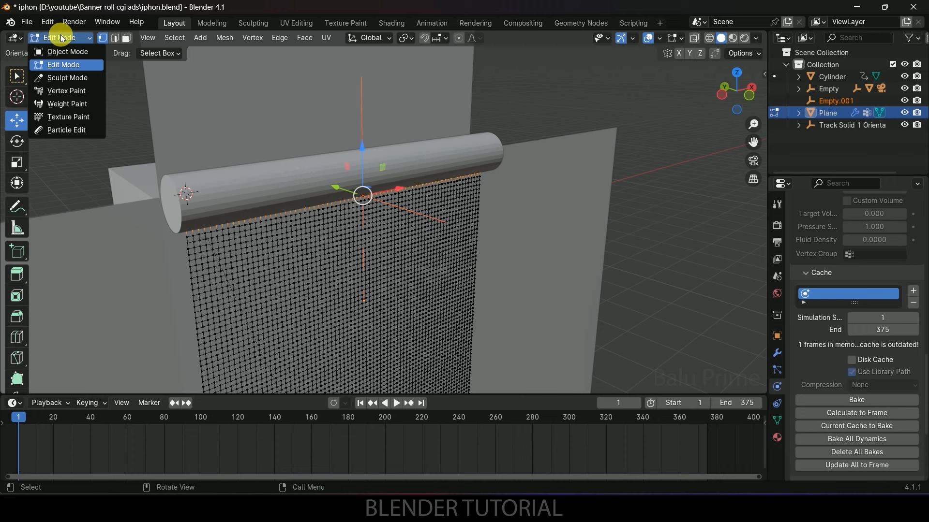
pyautogui.click(59, 52)
pyautogui.moveTo(350, 216); pyautogui.dragTo(368, 216, button='middle')
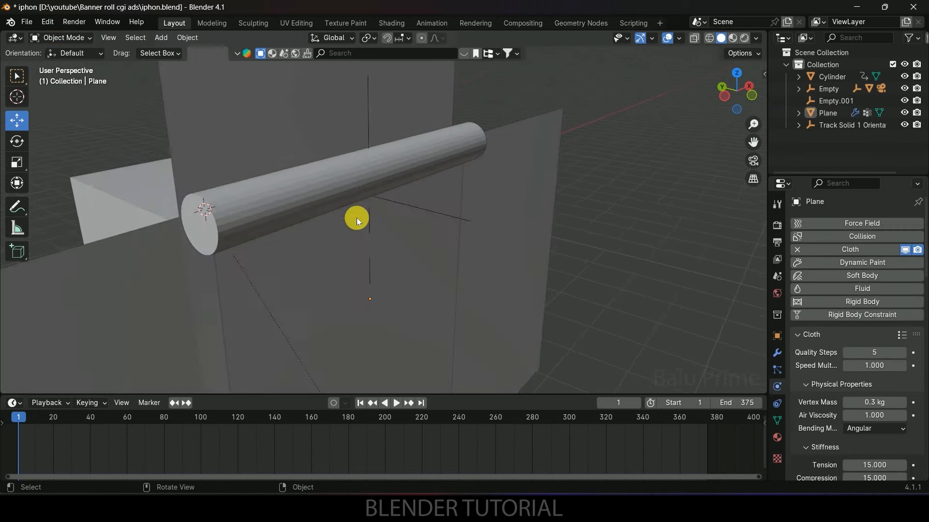
pyautogui.moveTo(357, 218); pyautogui.dragTo(408, 218, button='middle')
pyautogui.click(461, 202)
pyautogui.moveTo(460, 202); pyautogui.dragTo(354, 252, button='middle')
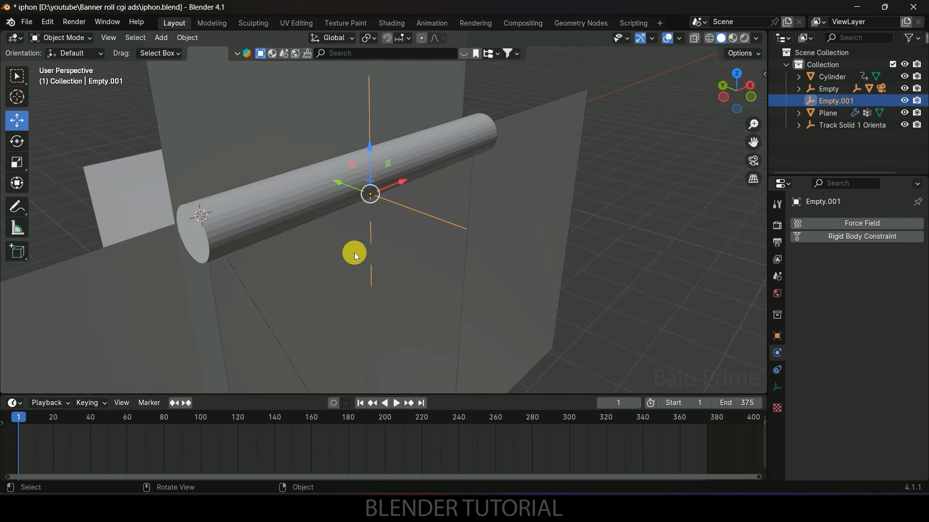
pyautogui.keyDown('shift'); pyautogui.click(270, 208); pyautogui.keyUp('shift')
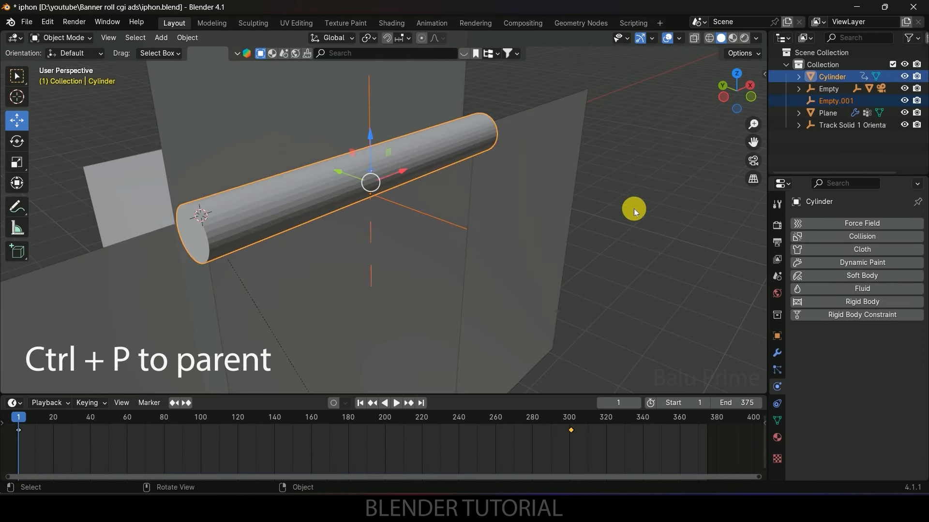
pyautogui.hotkey('ctrl', 'p')
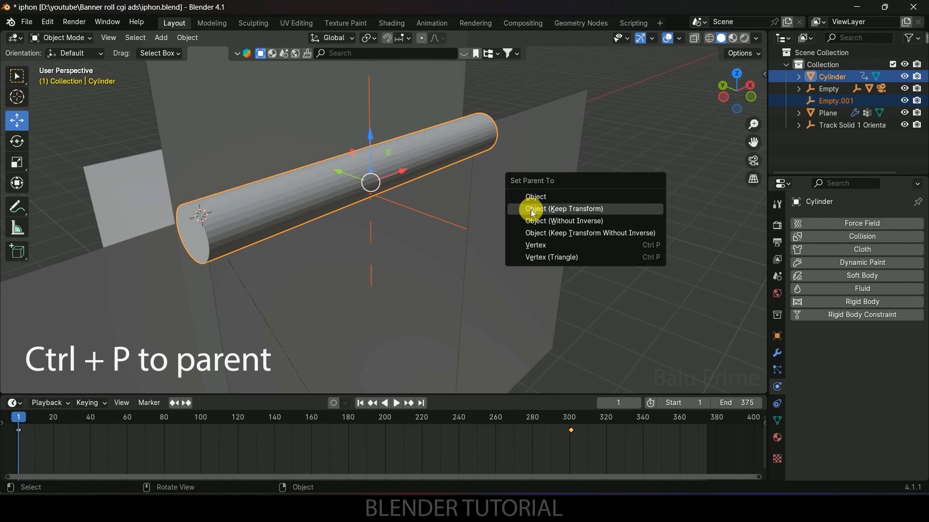
pyautogui.click(590, 211)
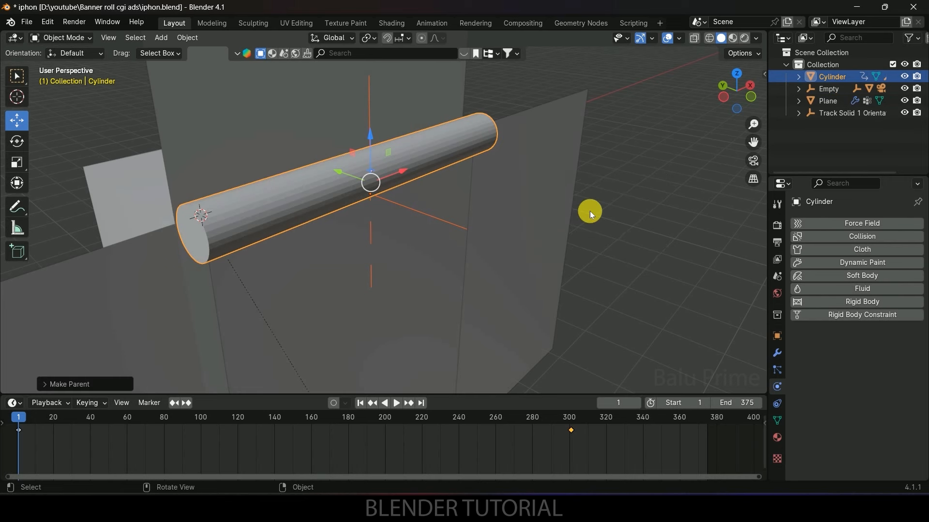
# Step: Play the animation to check how the banner follows the spinning roller, and return to frame 1
pyautogui.press('space')
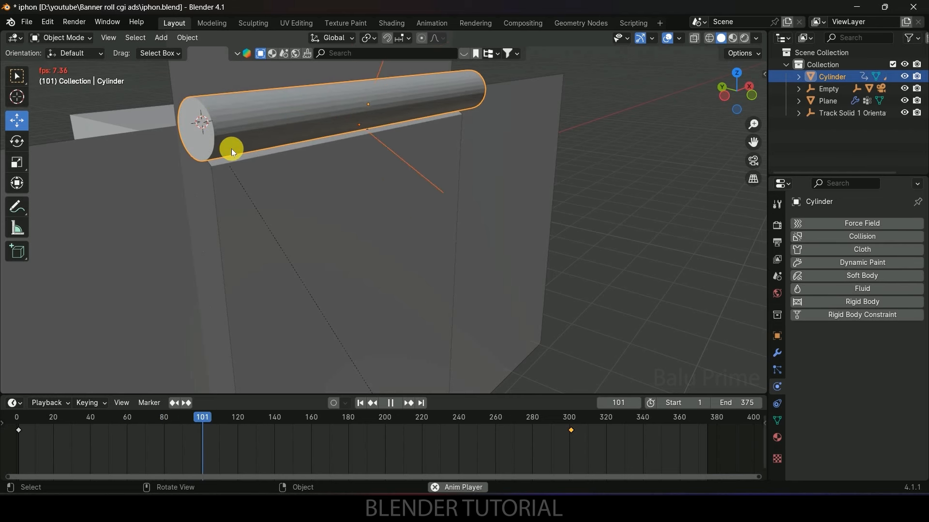
pyautogui.press('space')
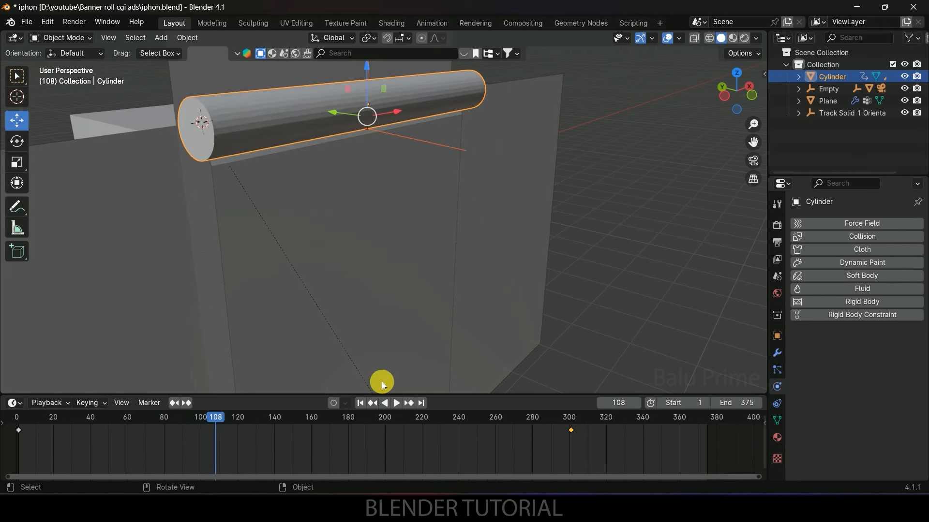
pyautogui.click(359, 404)
# Step: Move the banner plane's Cloth modifier below its Hook modifier in the modifier stack
pyautogui.click(303, 233)
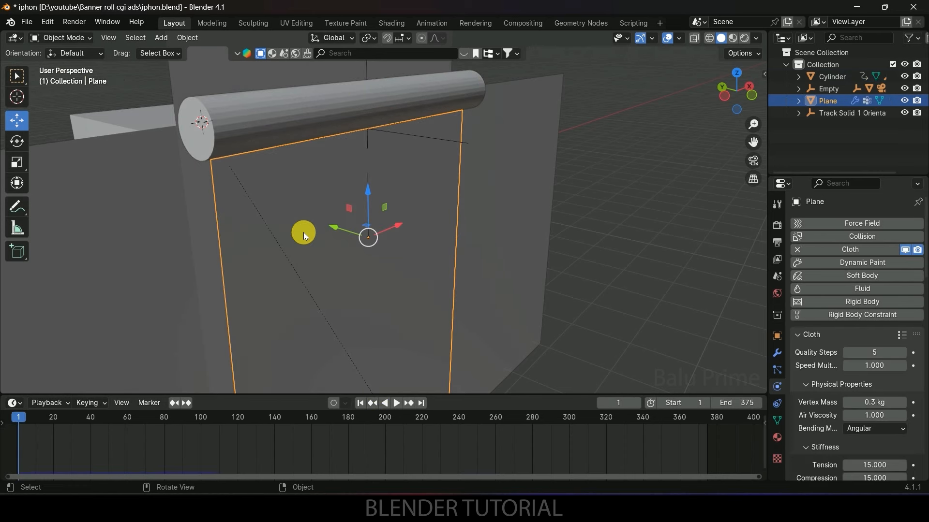
pyautogui.click(777, 353)
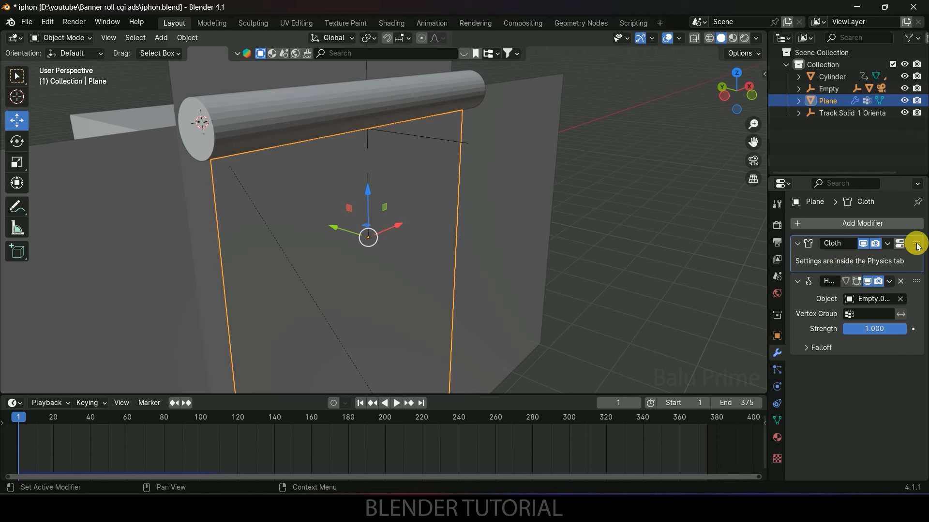
pyautogui.moveTo(918, 247); pyautogui.dragTo(922, 346)
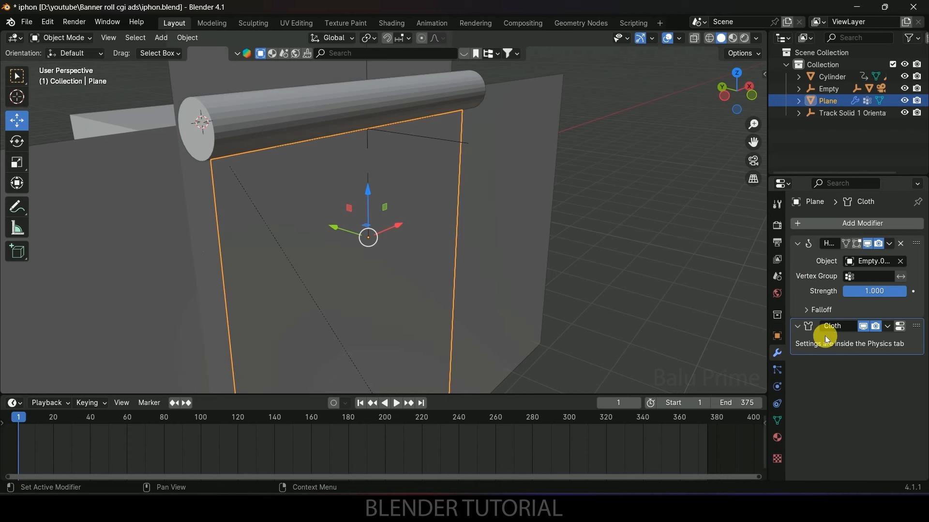
# Step: Play the simulation to check the banner with the reordered modifiers, and return to frame 1
pyautogui.press('space')
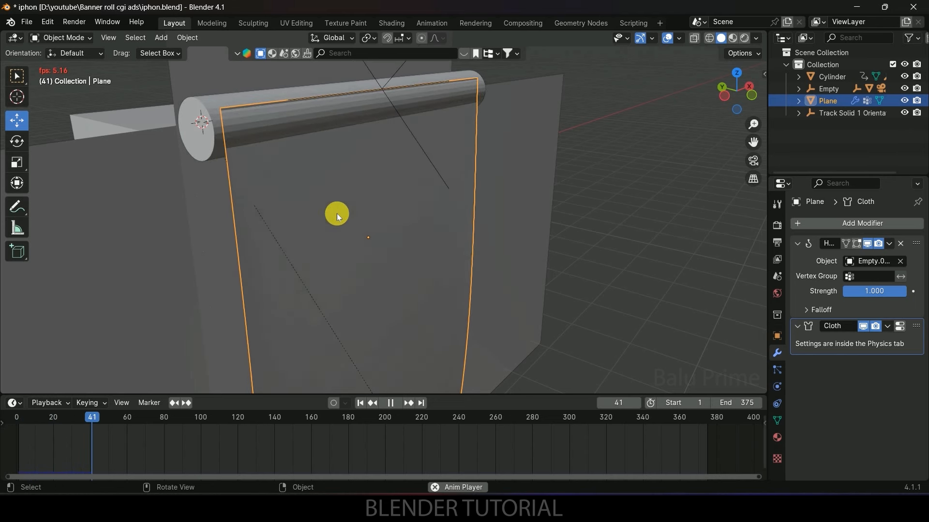
pyautogui.press('space')
pyautogui.moveTo(259, 138); pyautogui.dragTo(412, 303, button='middle')
pyautogui.click(359, 403)
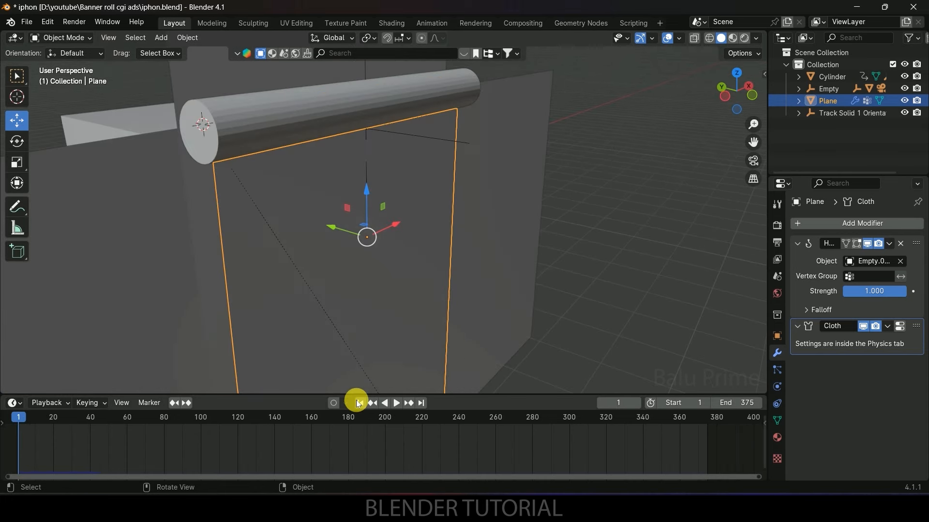
# Step: Add Collision physics to the roller cylinder and set its Softbody & Cloth friction to 1
pyautogui.click(252, 117)
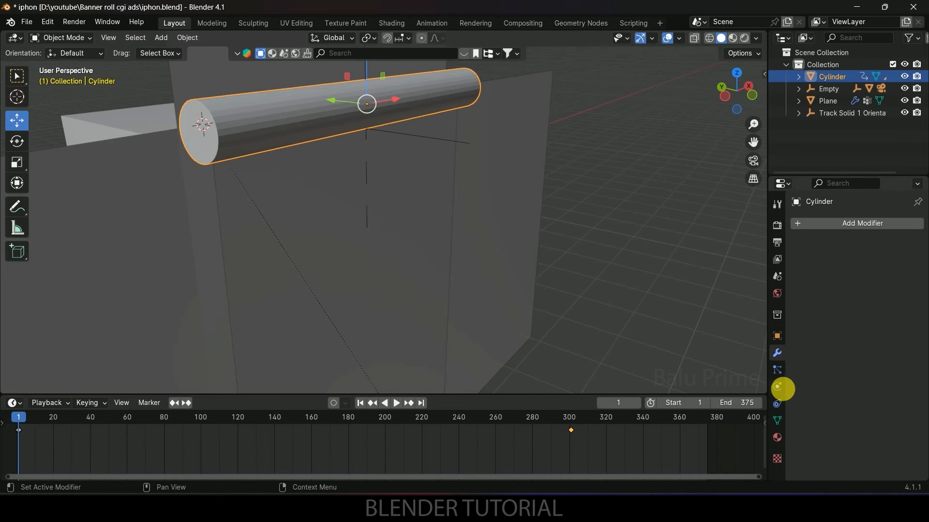
pyautogui.click(777, 387)
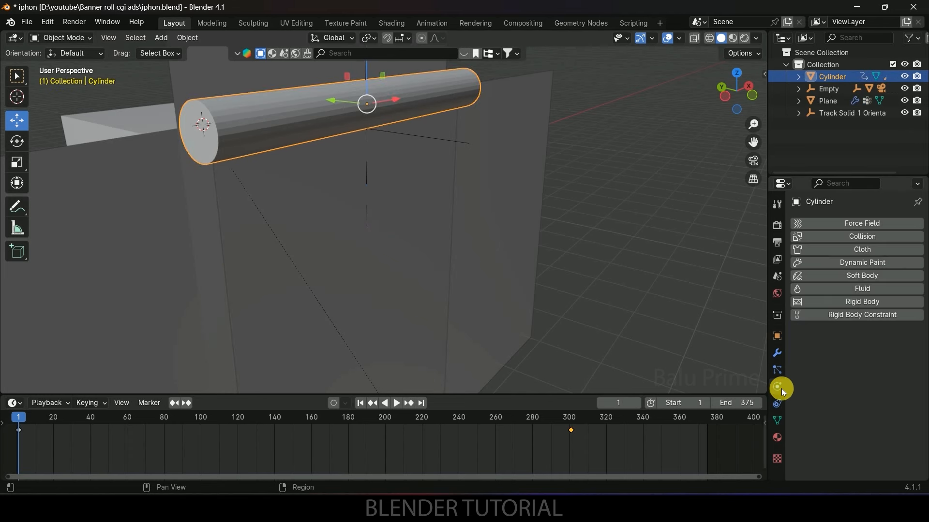
pyautogui.click(856, 236)
pyautogui.scroll(-3, 789, 415)
pyautogui.scroll(-1, 790, 415)
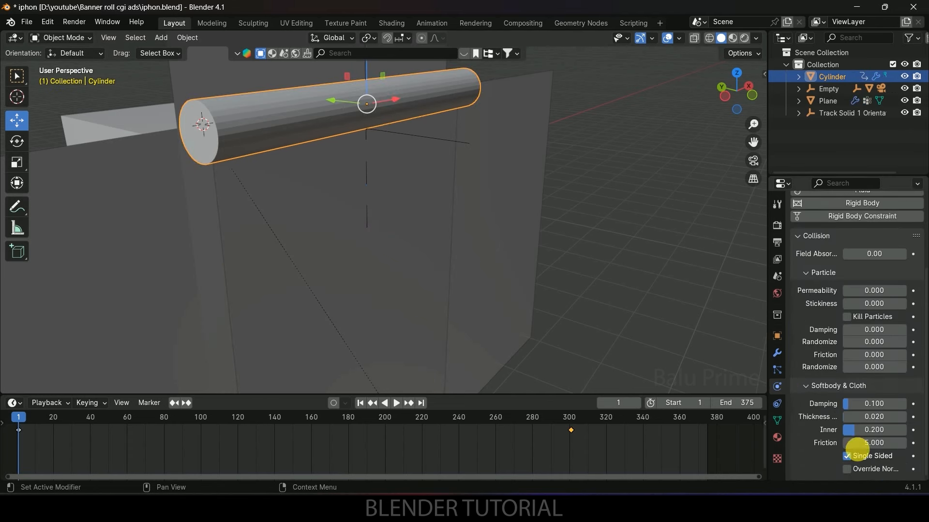
pyautogui.click(875, 444)
pyautogui.write('1')
pyautogui.press('Return')
# Step: Add Collision physics to the Track Solid 1 facade mesh and lower its Softbody & Cloth friction
pyautogui.moveTo(503, 184); pyautogui.dragTo(460, 144, button='middle')
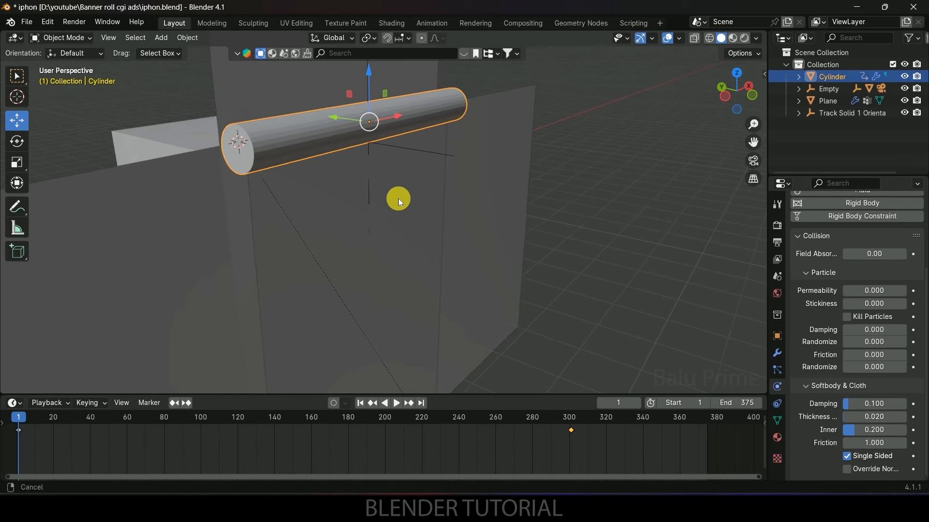
pyautogui.keyDown('shift'); pyautogui.moveTo(398, 215); pyautogui.dragTo(336, 99, button='middle'); pyautogui.keyUp('shift')
pyautogui.scroll(-3, 409, 211)
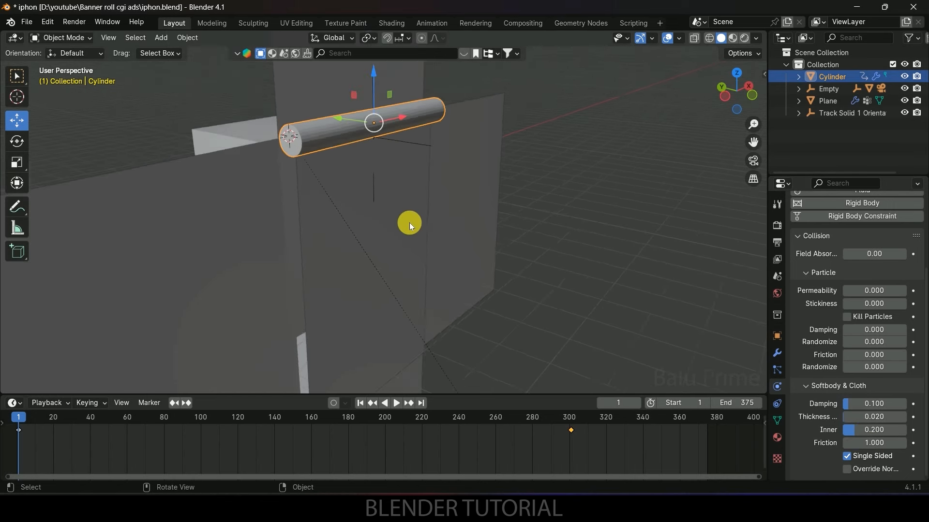
pyautogui.scroll(-2, 507, 223)
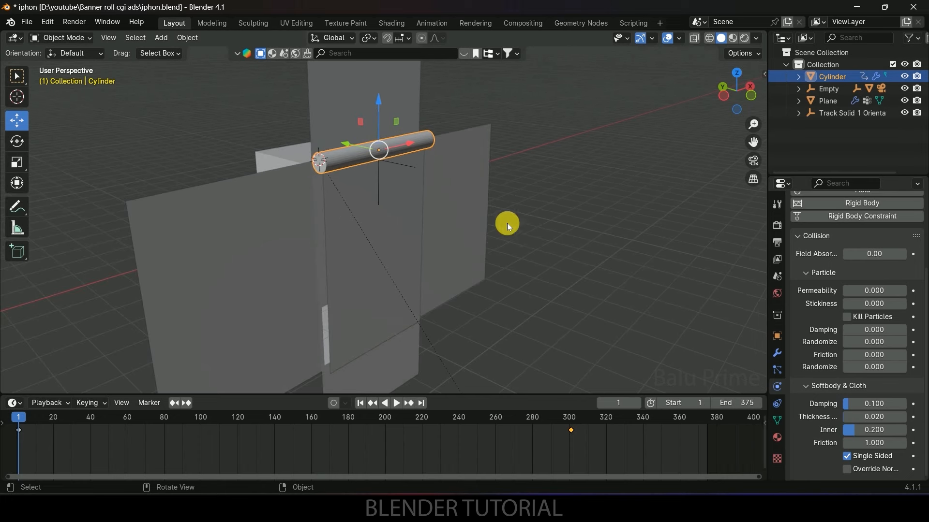
pyautogui.click(299, 262)
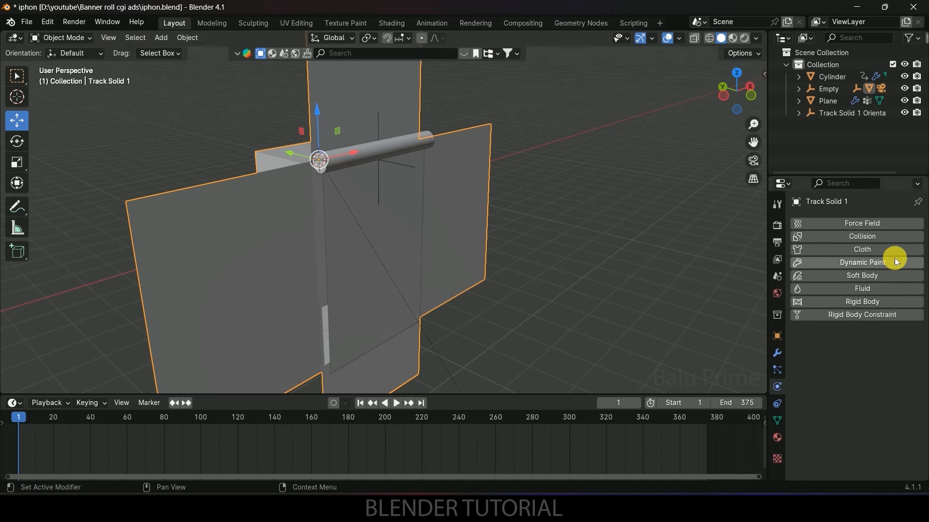
pyautogui.click(862, 237)
pyautogui.scroll(-5, 826, 431)
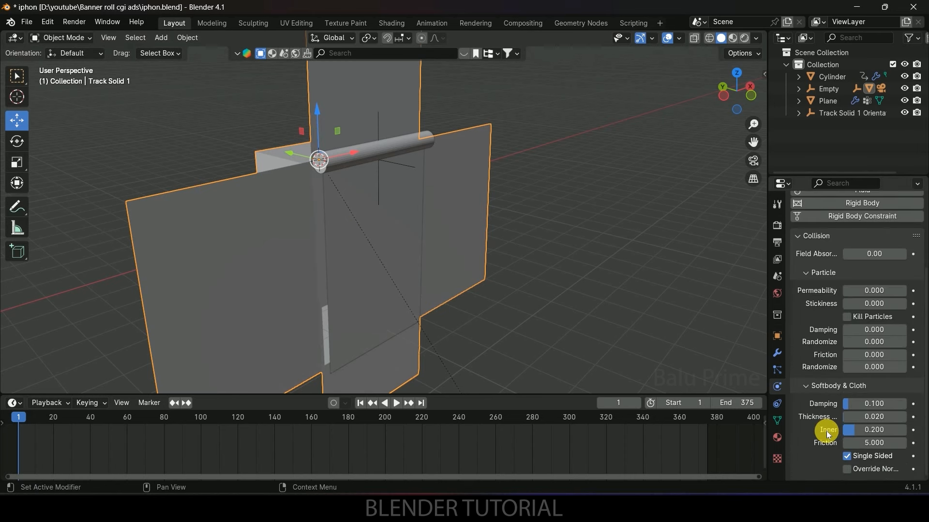
pyautogui.moveTo(882, 445); pyautogui.dragTo(846, 445)
# Step: Play the banner's cloth simulation against the colliders, stop it partway, and shade the banner smooth
pyautogui.scroll(2, 590, 264)
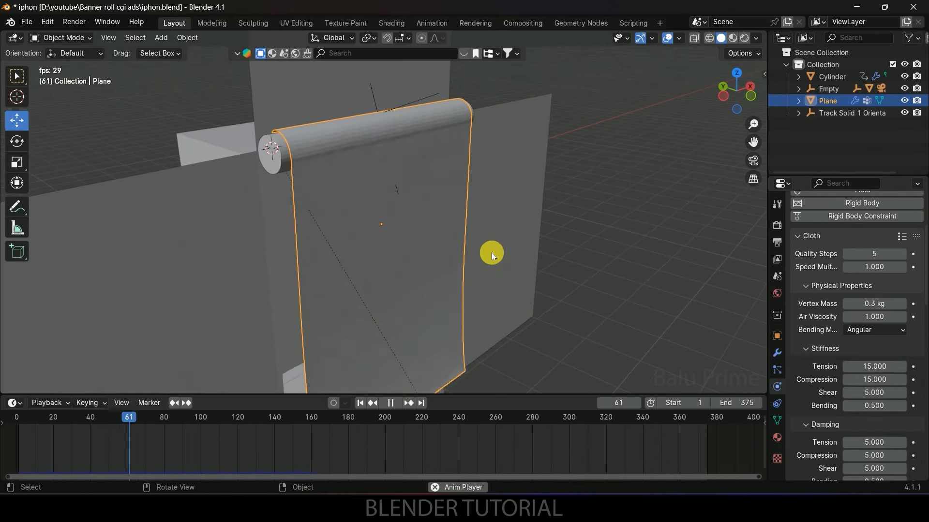
pyautogui.press('space')
pyautogui.rightClick(340, 162)
pyautogui.click(340, 162)
pyautogui.moveTo(353, 166); pyautogui.dragTo(519, 226, button='middle')
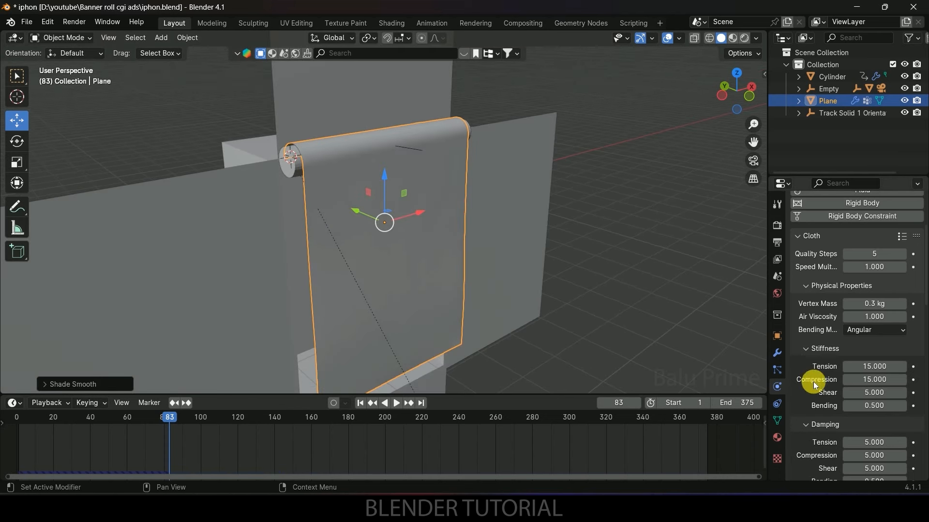
# Step: Enable Self Collisions for the banner cloth and set its collision quality to 5
pyautogui.scroll(-15, 813, 384)
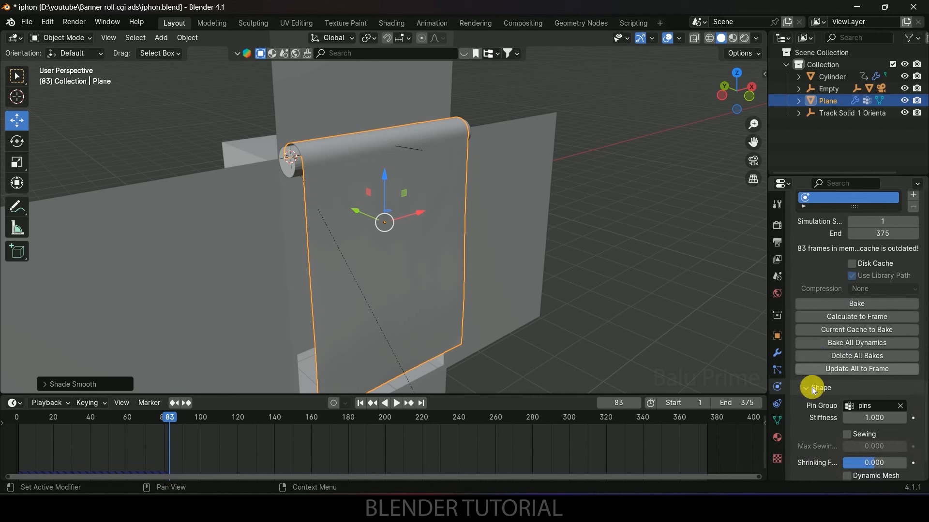
pyautogui.scroll(-8, 806, 442)
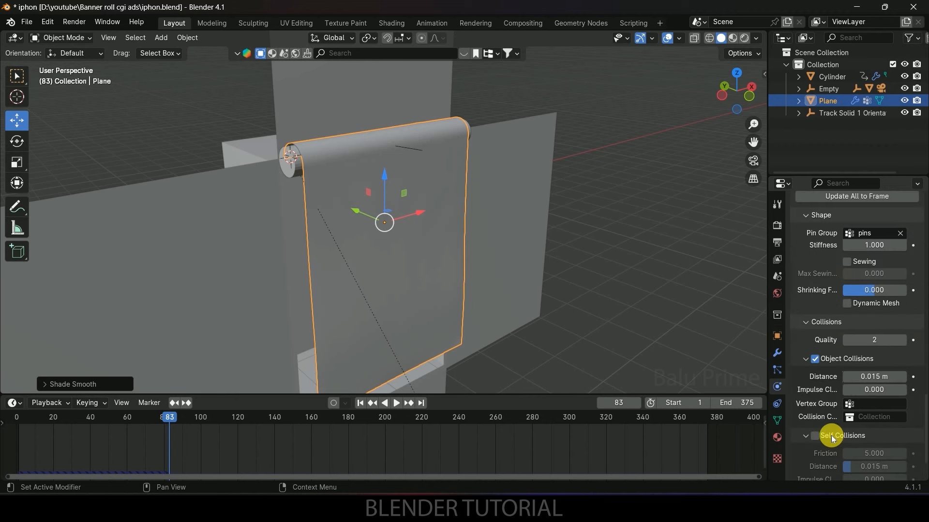
pyautogui.click(815, 435)
pyautogui.click(882, 343)
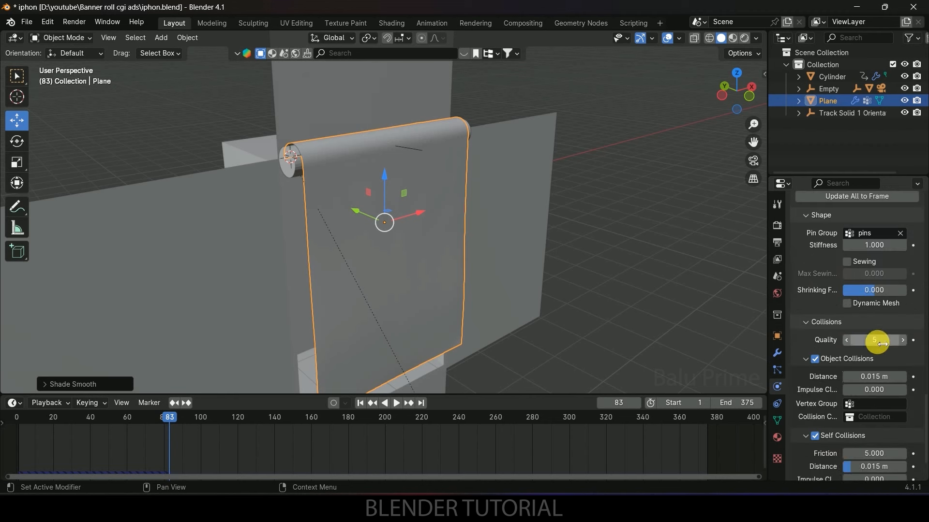
pyautogui.press('Return')
# Step: Apply the Silk cloth preset to the banner and return to frame 1
pyautogui.scroll(15, 836, 355)
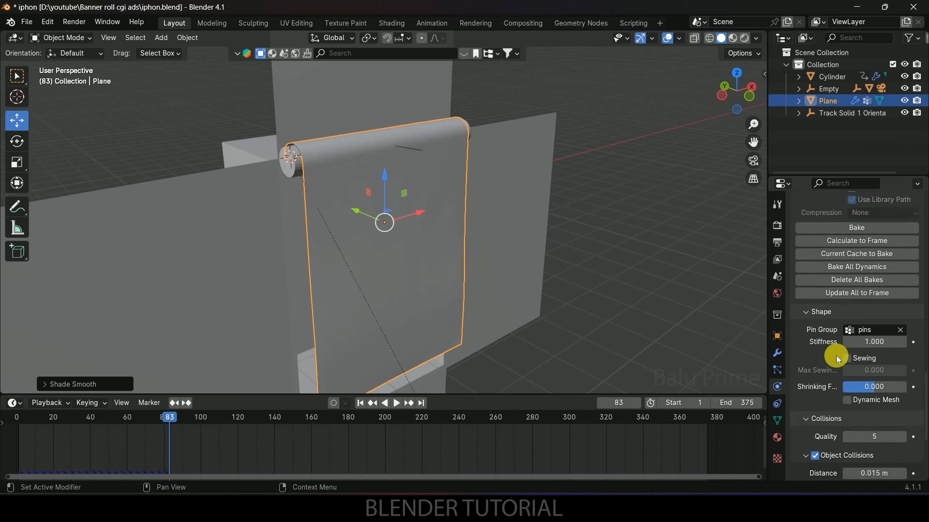
pyautogui.scroll(10, 835, 356)
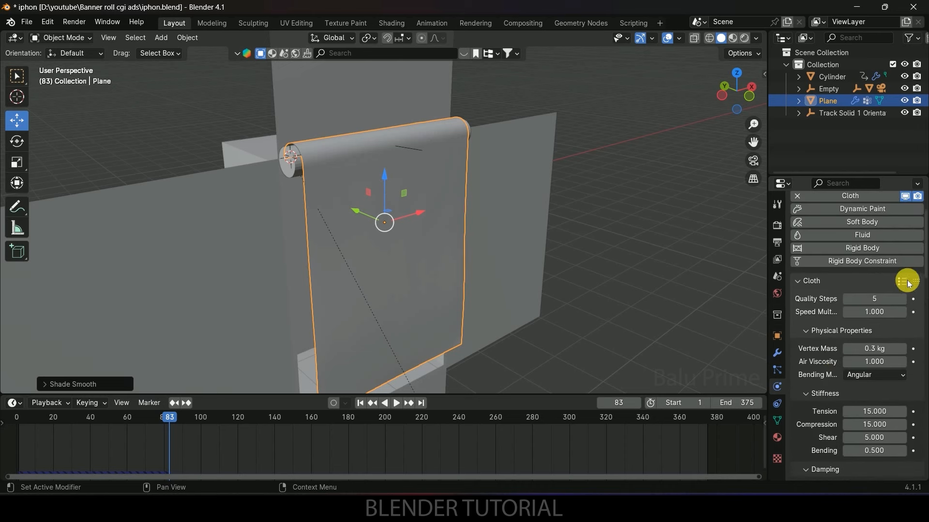
pyautogui.click(903, 282)
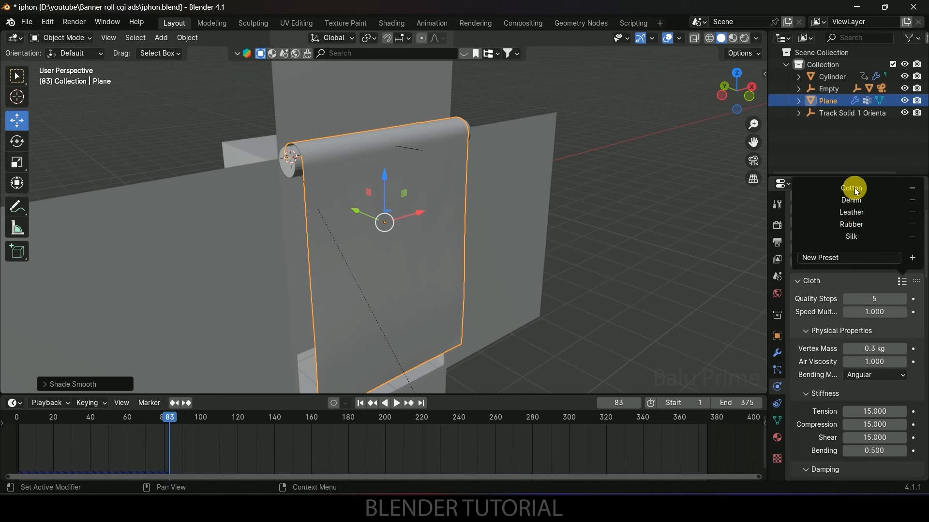
pyautogui.click(852, 237)
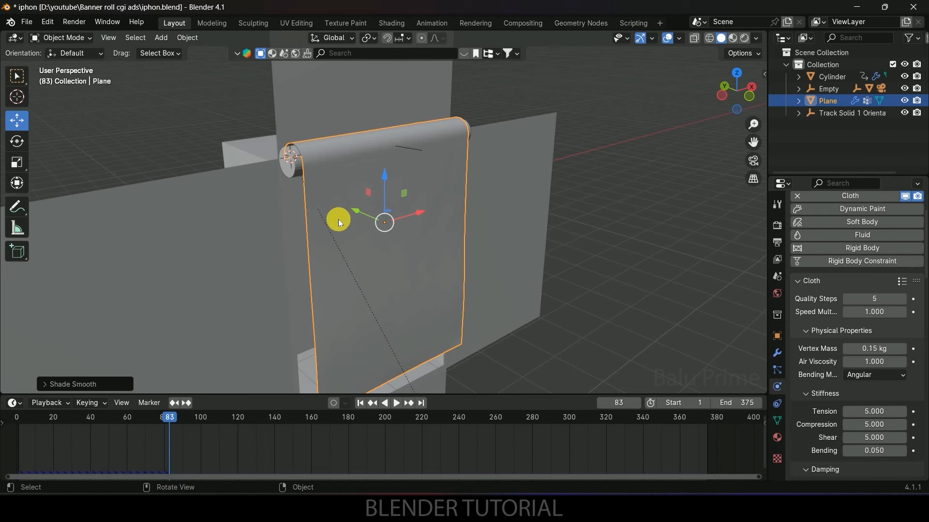
pyautogui.moveTo(348, 256); pyautogui.dragTo(459, 289, button='middle')
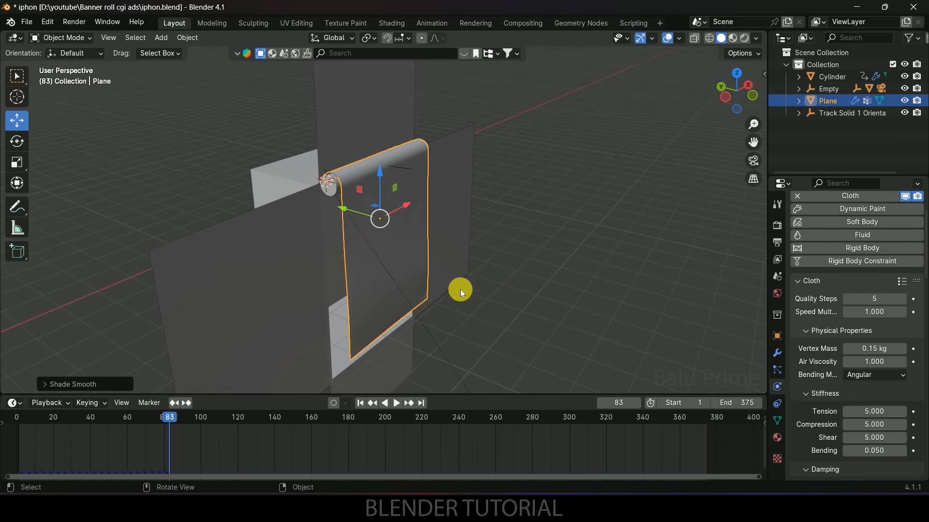
pyautogui.click(360, 403)
pyautogui.moveTo(435, 305); pyautogui.dragTo(469, 249, button='middle')
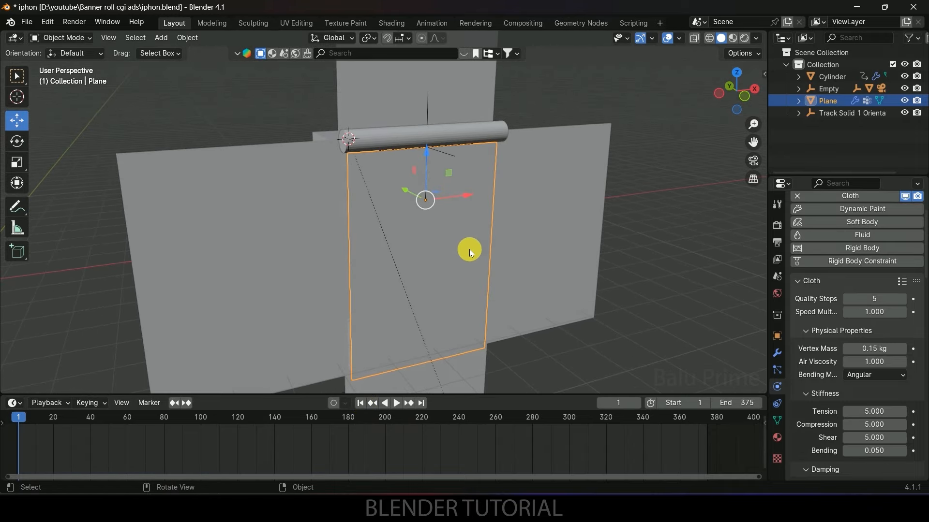
# Step: Search the online model library for iphone and download the Iphone 13 pro model
pyautogui.click(346, 54)
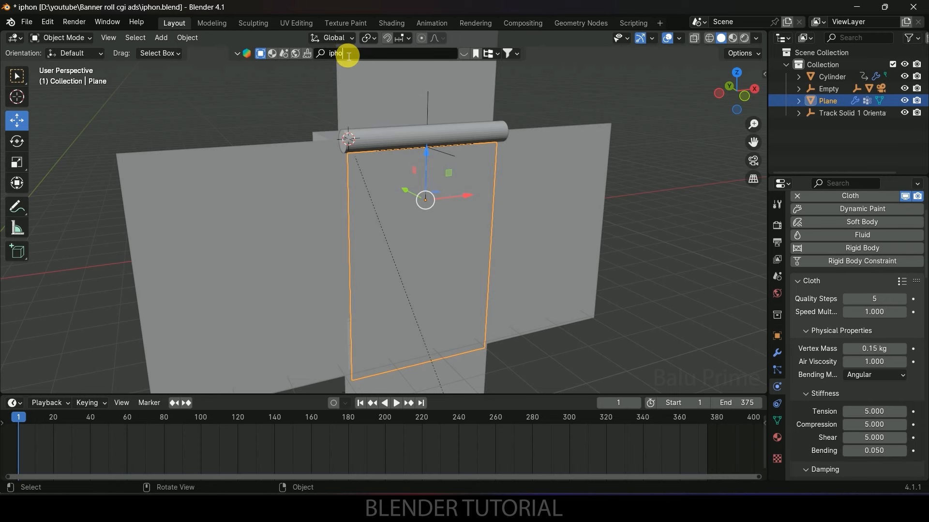
pyautogui.press('Return')
pyautogui.moveTo(260, 118)
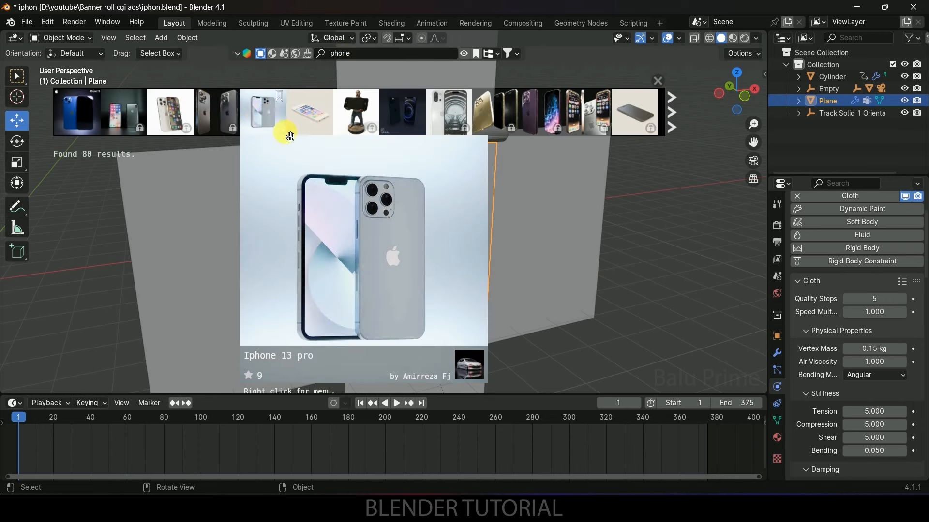
pyautogui.click(270, 115)
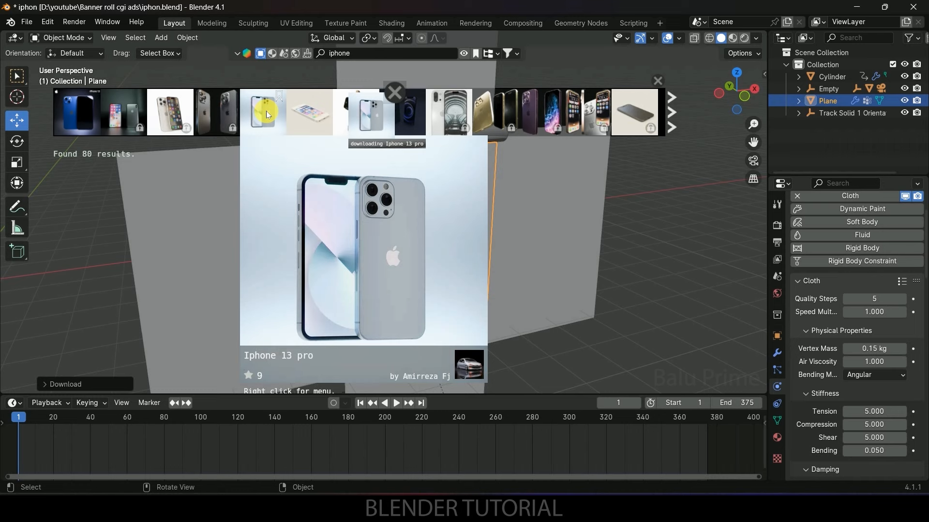
# Step: Select all objects of the Iphone 13 pro collection and scale the phone up to about the banner's size
pyautogui.click(822, 78)
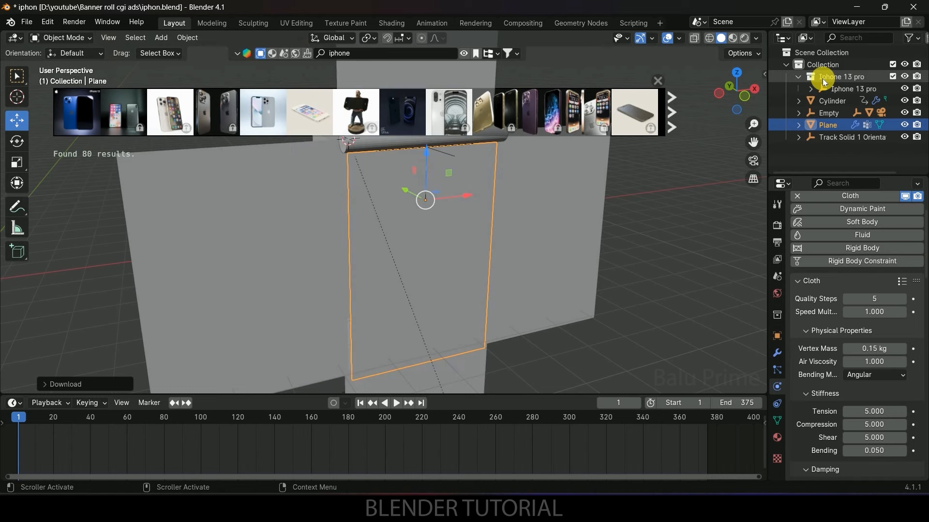
pyautogui.rightClick(822, 78)
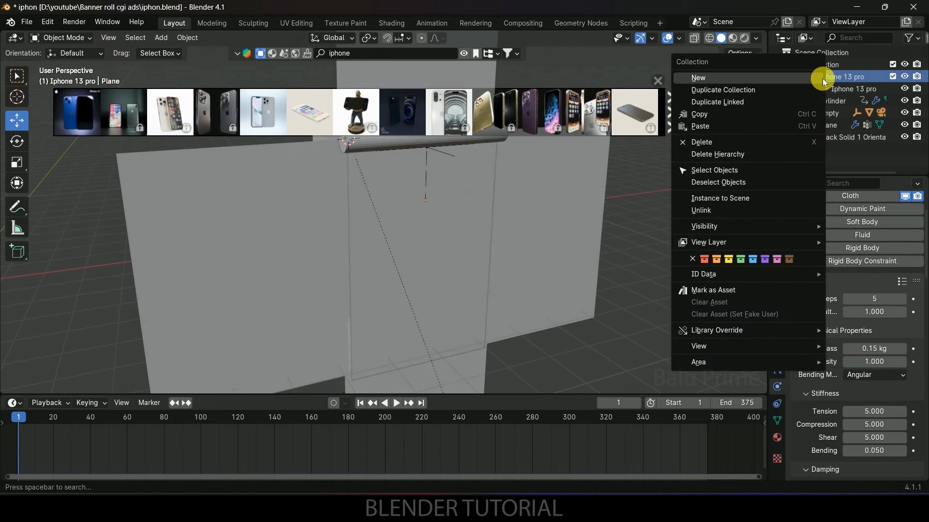
pyautogui.click(720, 170)
pyautogui.moveTo(460, 273); pyautogui.dragTo(440, 272, button='middle')
pyautogui.press('s')
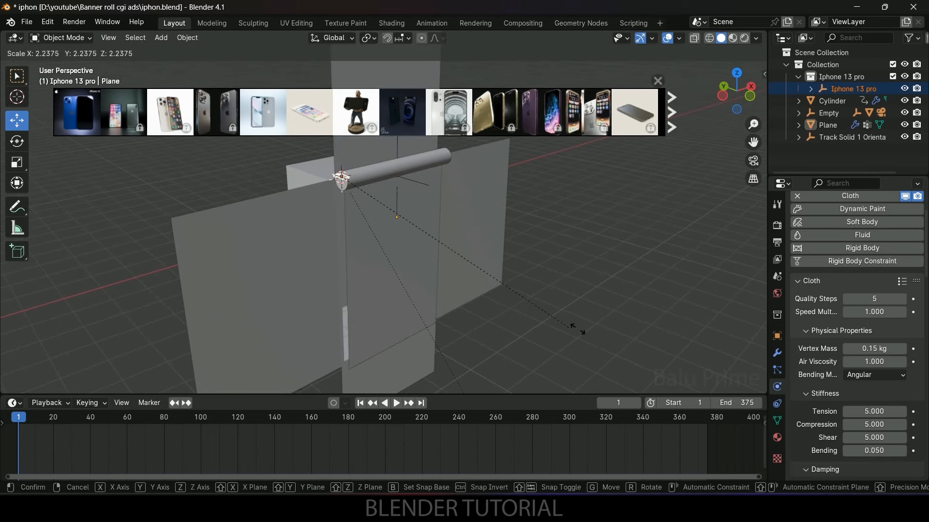
pyautogui.click(73, 176)
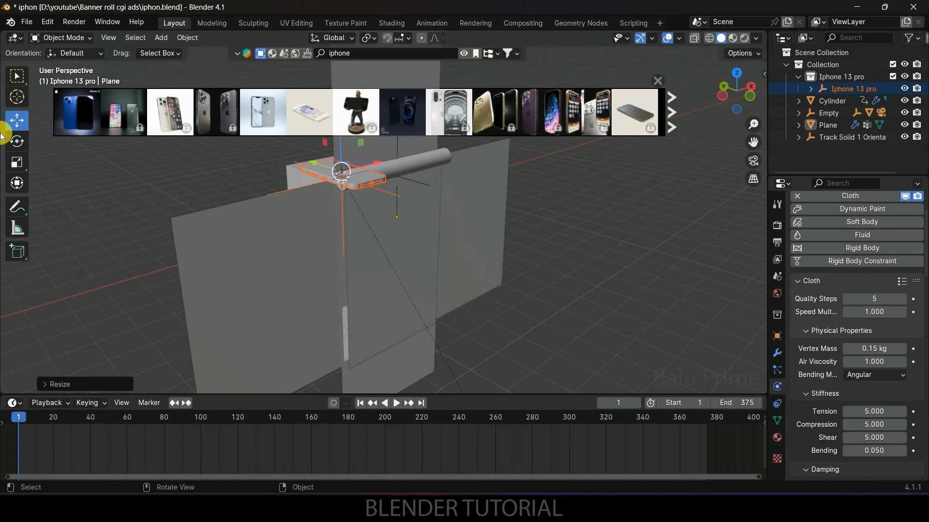
# Step: Move the phone along Y until it is clear of the facade, and close the model library results
pyautogui.moveTo(317, 163); pyautogui.dragTo(541, 267)
pyautogui.click(625, 270)
pyautogui.moveTo(625, 270); pyautogui.dragTo(481, 178, button='middle')
pyautogui.moveTo(637, 114)
pyautogui.click(657, 80)
# Step: Rotate the phone to 90° about the X axis so it stands upright
pyautogui.moveTo(367, 203); pyautogui.dragTo(338, 216, button='middle')
pyautogui.click(17, 141)
pyautogui.moveTo(251, 138); pyautogui.dragTo(238, 188)
pyautogui.moveTo(251, 199); pyautogui.dragTo(489, 257, button='middle')
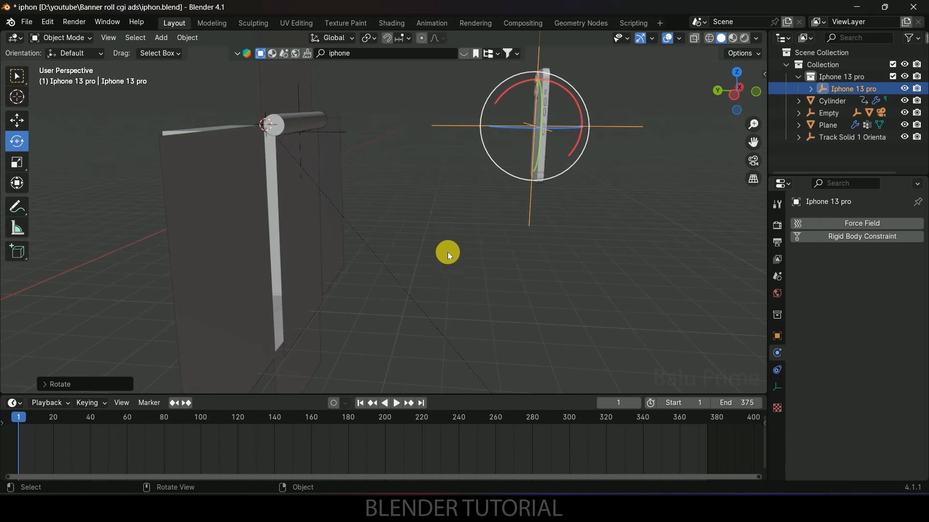
# Step: Move the phone into the facade box behind the banner and enable X-ray display
pyautogui.click(15, 124)
pyautogui.moveTo(533, 88); pyautogui.dragTo(221, 247)
pyautogui.hotkey('shift', 'z')
pyautogui.moveTo(614, 155); pyautogui.dragTo(557, 140, button='middle')
pyautogui.click(694, 40)
# Step: Scale the phone to 23.032 to fit the box, keyframe its transform at frame 1 and open its transform properties
pyautogui.moveTo(528, 236); pyautogui.dragTo(490, 236, button='middle')
pyautogui.moveTo(471, 237); pyautogui.dragTo(541, 238)
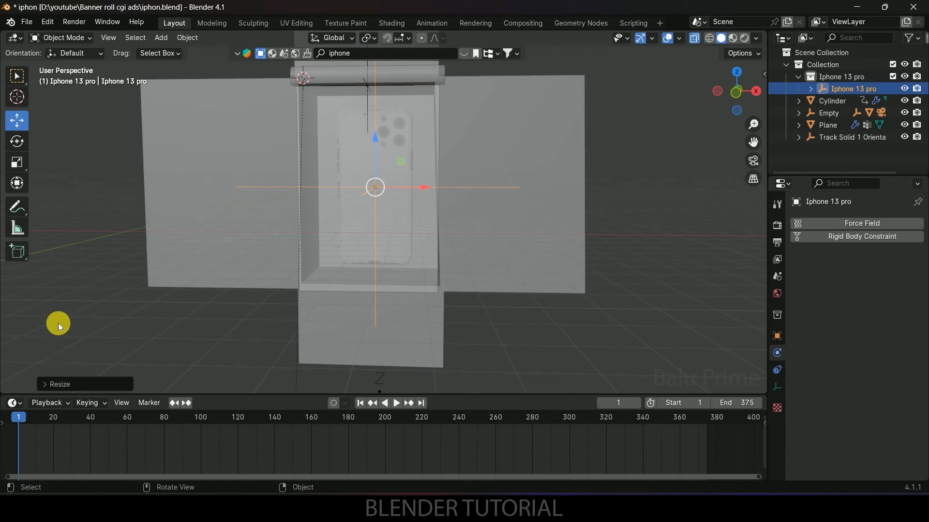
pyautogui.press('i')
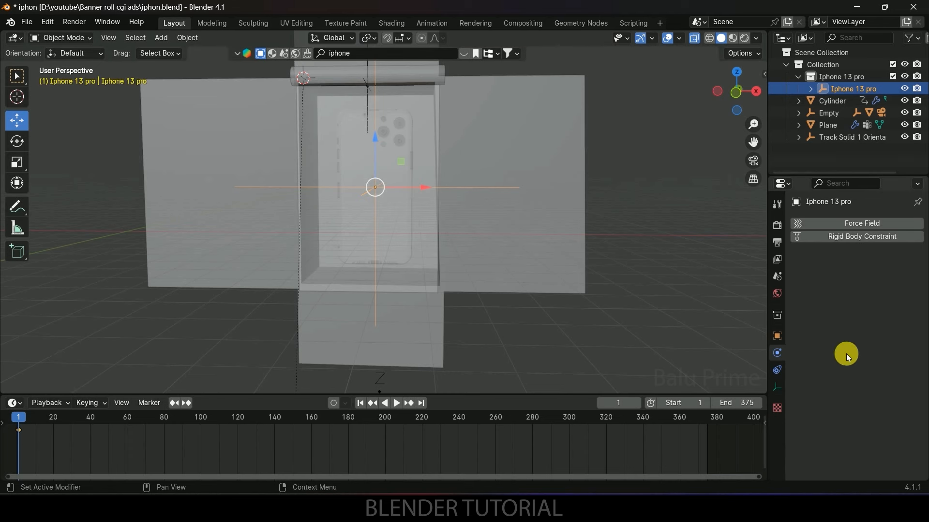
pyautogui.click(776, 340)
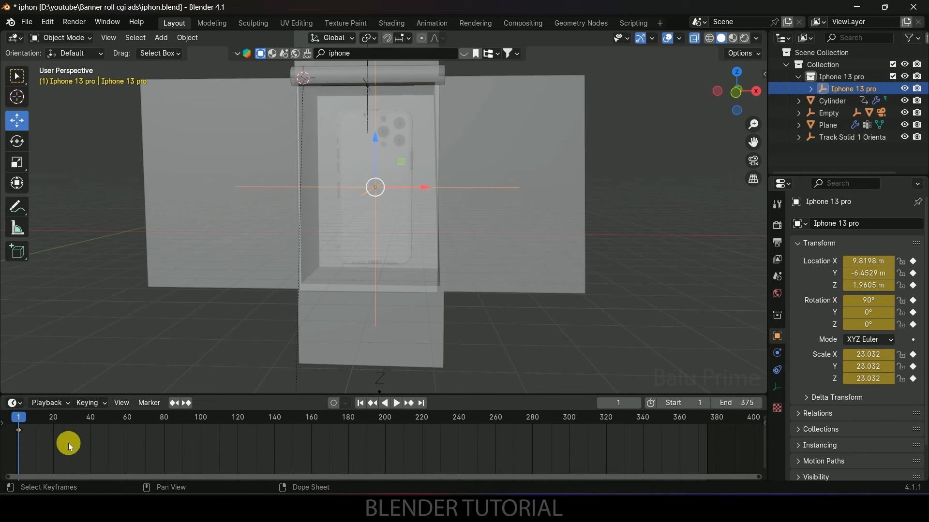
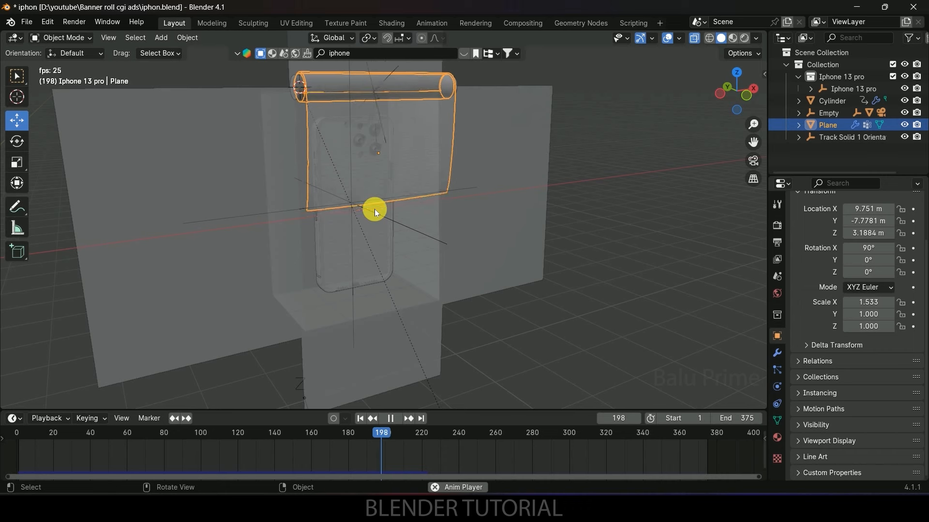
# Step: At frame 199, set the phone's Z rotation to -361° and keyframe its transform
pyautogui.press('space')
pyautogui.moveTo(392, 437); pyautogui.dragTo(384, 438)
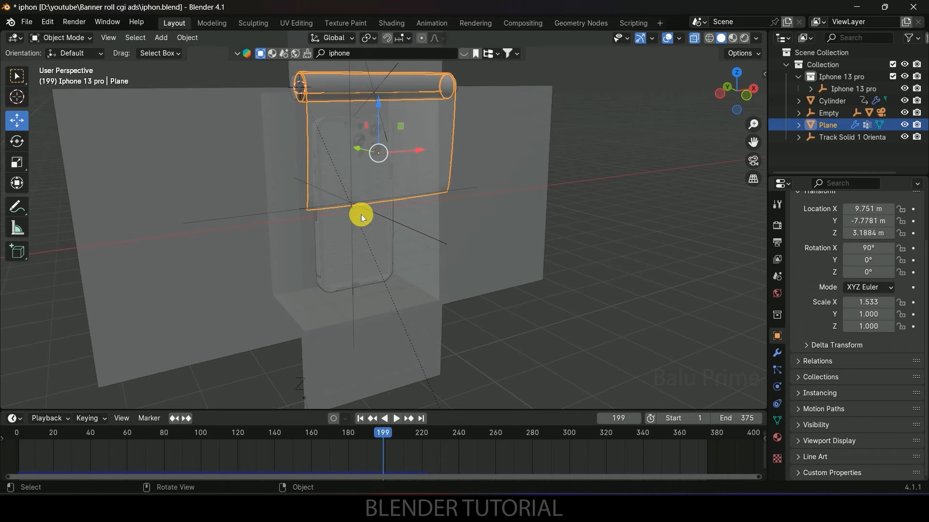
pyautogui.moveTo(578, 295); pyautogui.dragTo(349, 297, button='middle')
pyautogui.click(405, 307)
pyautogui.click(421, 322)
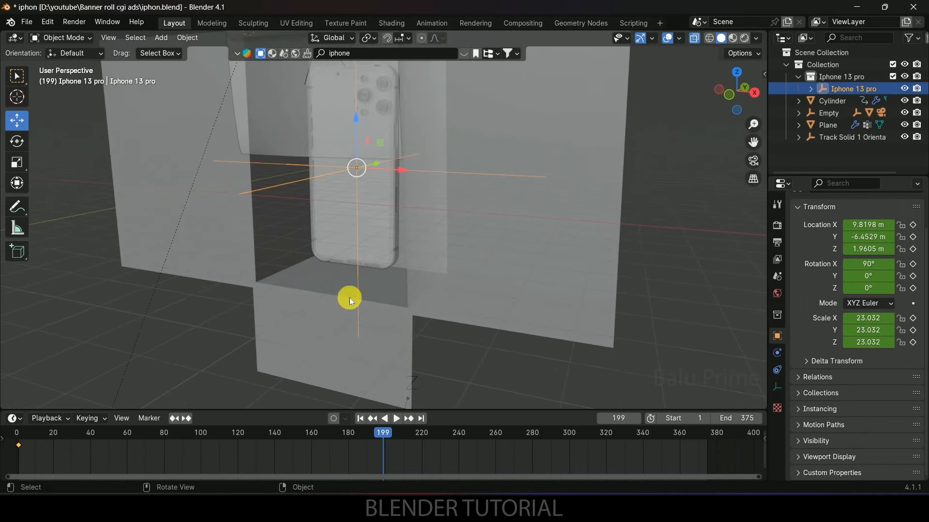
pyautogui.moveTo(443, 338); pyautogui.dragTo(445, 337, button='middle')
pyautogui.moveTo(874, 288); pyautogui.dragTo(807, 288)
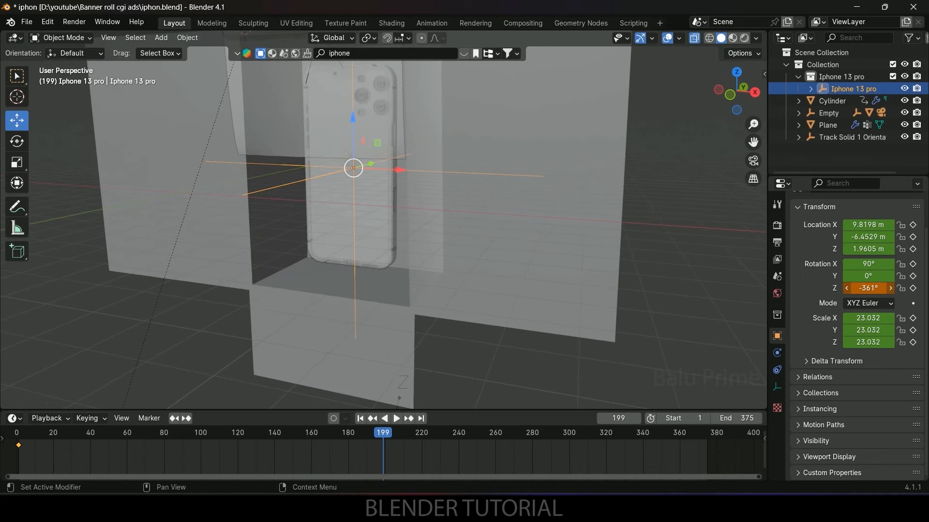
pyautogui.click(912, 276)
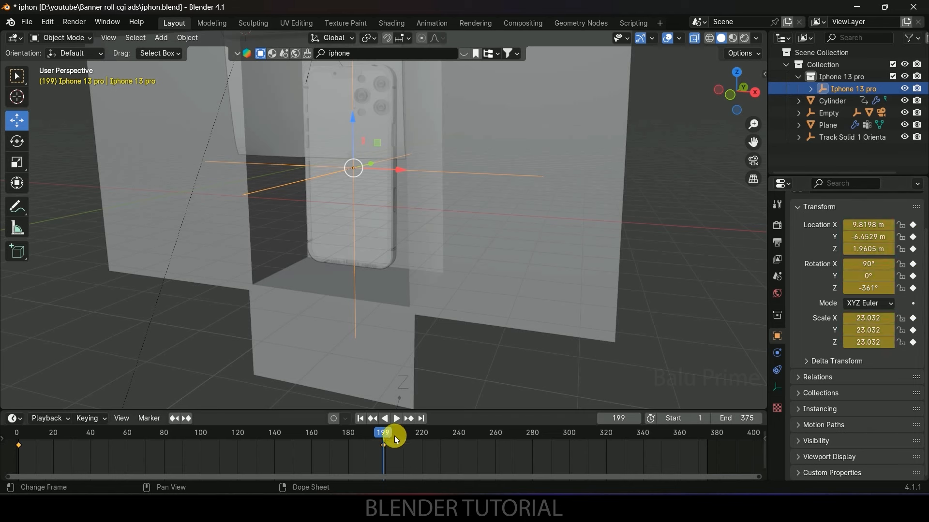
# Step: At frame 221, tilt the phone to about 99° on the X axis and keyframe its transform
pyautogui.press('space')
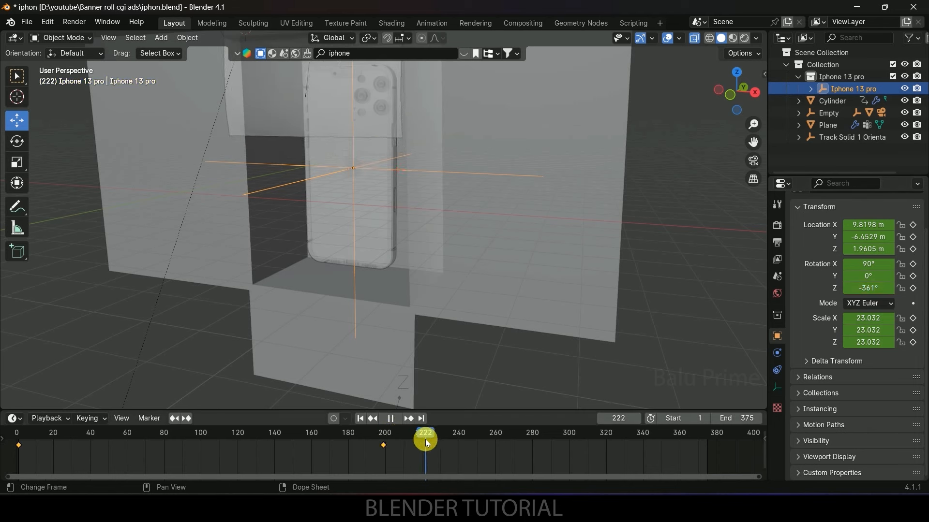
pyautogui.press('space')
pyautogui.moveTo(434, 335); pyautogui.dragTo(399, 316, button='middle')
pyautogui.click(27, 145)
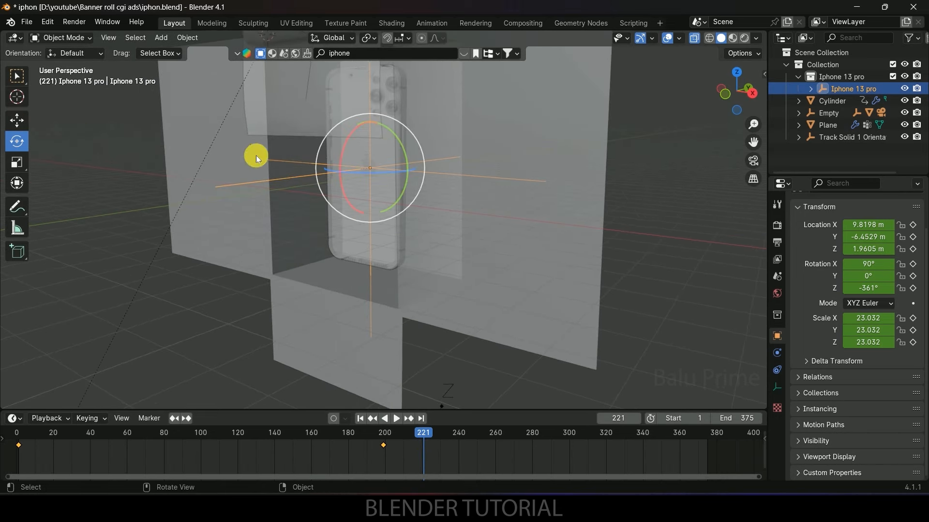
pyautogui.moveTo(349, 140); pyautogui.dragTo(345, 143)
pyautogui.click(404, 177)
pyautogui.press('i')
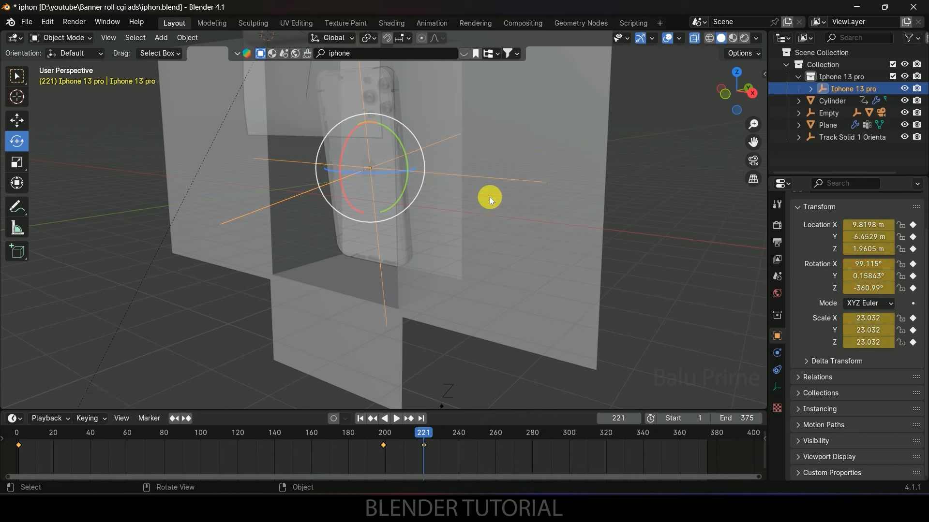
# Step: At frame 280, move the phone out of the box to about -9.33 m on Y and keyframe its transform
pyautogui.press('space')
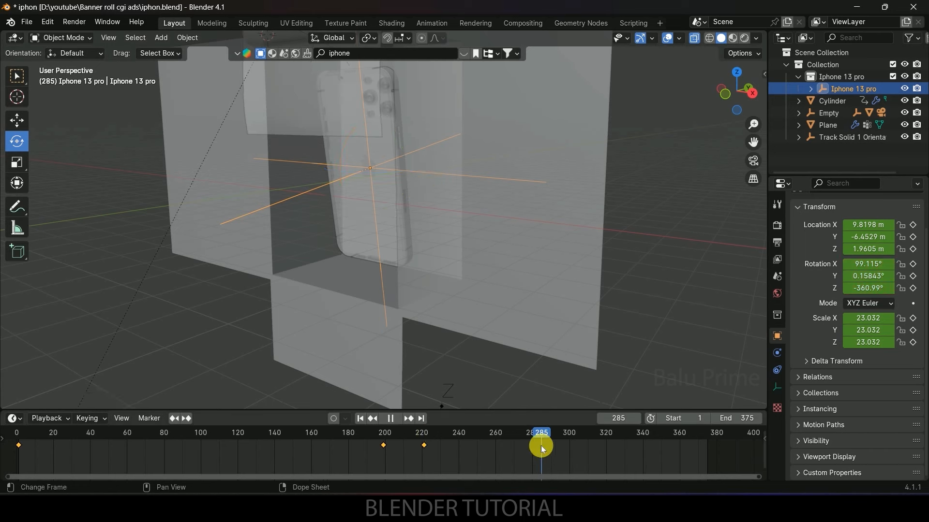
pyautogui.press('space')
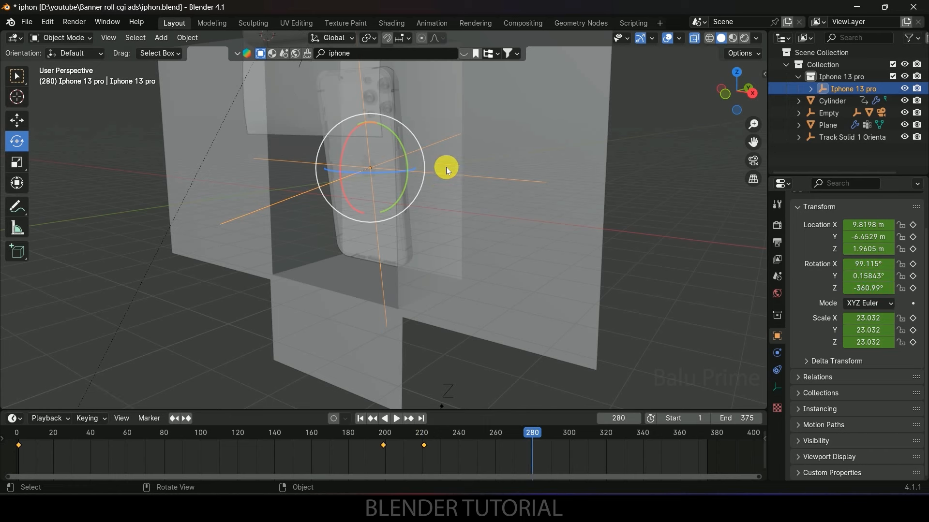
pyautogui.click(21, 116)
pyautogui.moveTo(373, 140); pyautogui.dragTo(271, 160)
pyautogui.moveTo(435, 218); pyautogui.dragTo(464, 213, button='middle')
pyautogui.click(16, 142)
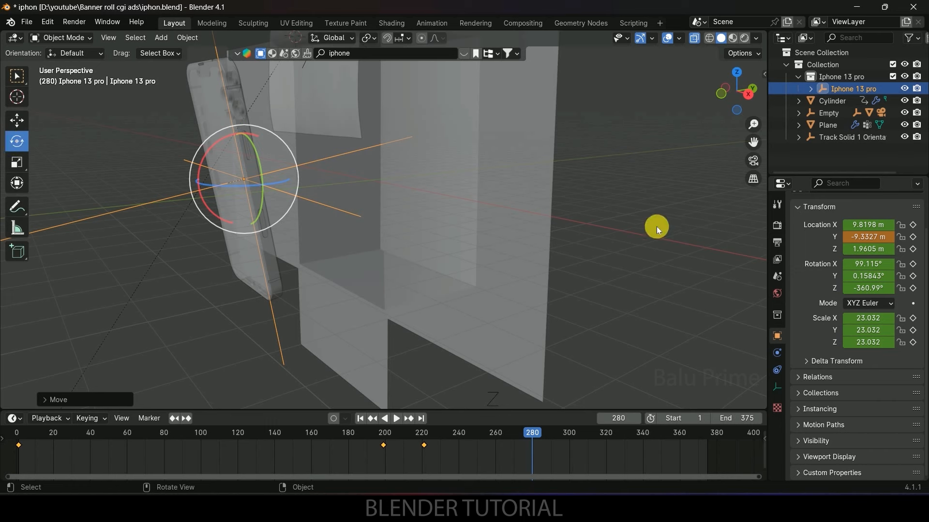
pyautogui.press('i')
# Step: Turn the phone into a tilted pose in front of the box, keyframing its transform at frames 311 and 376
pyautogui.moveTo(532, 435); pyautogui.dragTo(588, 437)
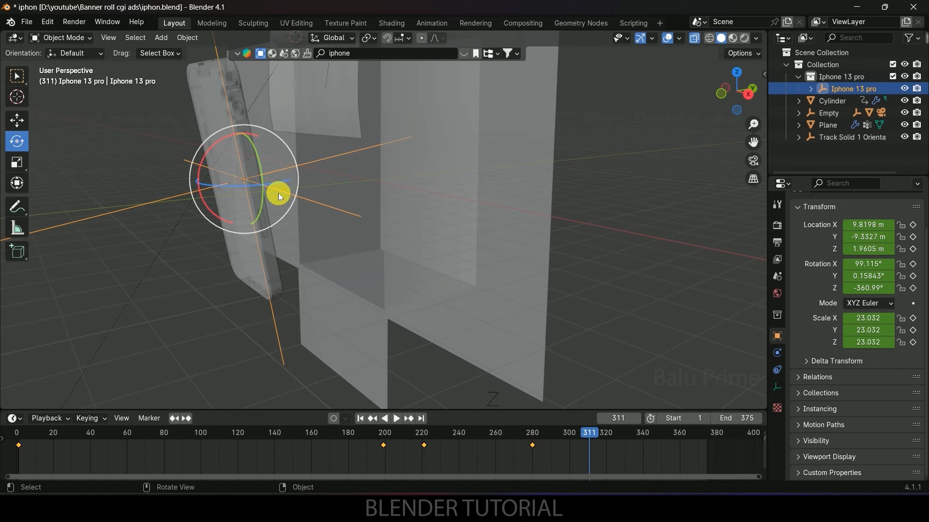
pyautogui.moveTo(204, 148); pyautogui.dragTo(213, 200)
pyautogui.moveTo(282, 212); pyautogui.dragTo(285, 213)
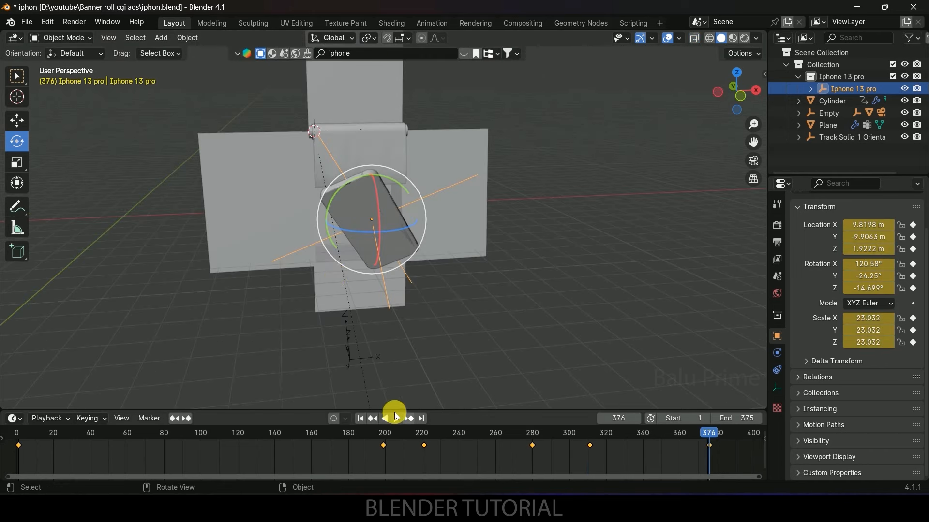
# Step: Play the animation from frame 1 and examine from several sides how the phone leaves the box past the banner
pyautogui.click(361, 418)
pyautogui.press('space')
pyautogui.moveTo(451, 296); pyautogui.dragTo(489, 294, button='middle')
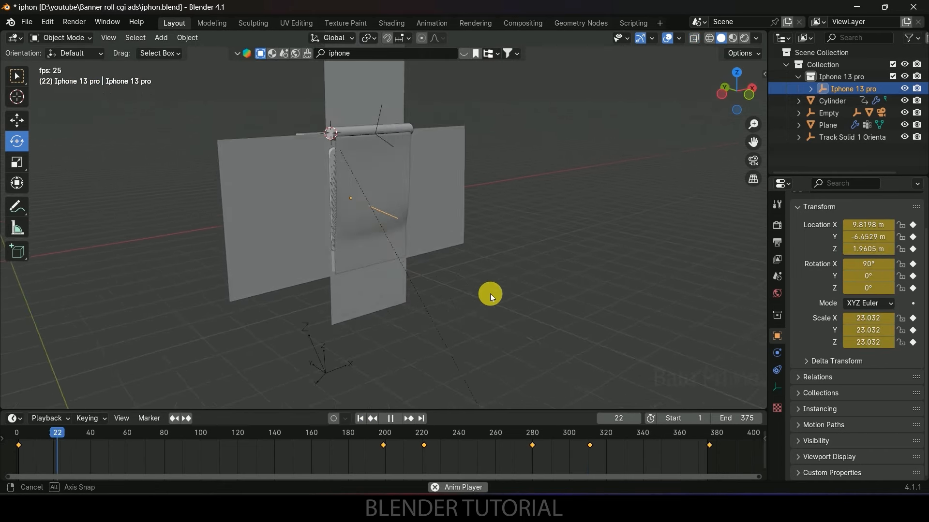
pyautogui.moveTo(411, 368); pyautogui.dragTo(421, 265, button='middle')
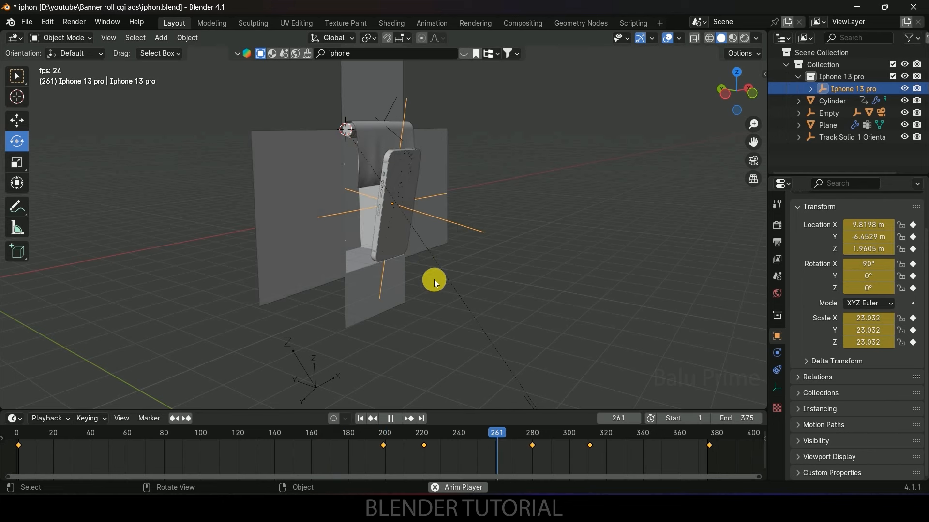
pyautogui.press('space')
# Step: Add Collision physics to the phone's body and set its Softbody & Cloth friction to 0
pyautogui.scroll(2, 386, 223)
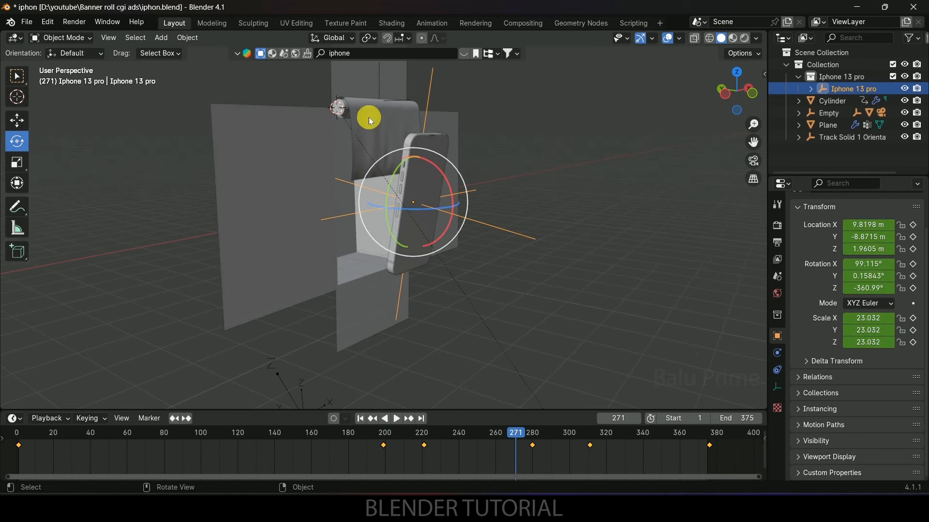
pyautogui.moveTo(417, 164)
pyautogui.mouseDown(button='middle')
pyautogui.moveTo(435, 210)
pyautogui.moveTo(425, 161)
pyautogui.mouseUp(button='middle')
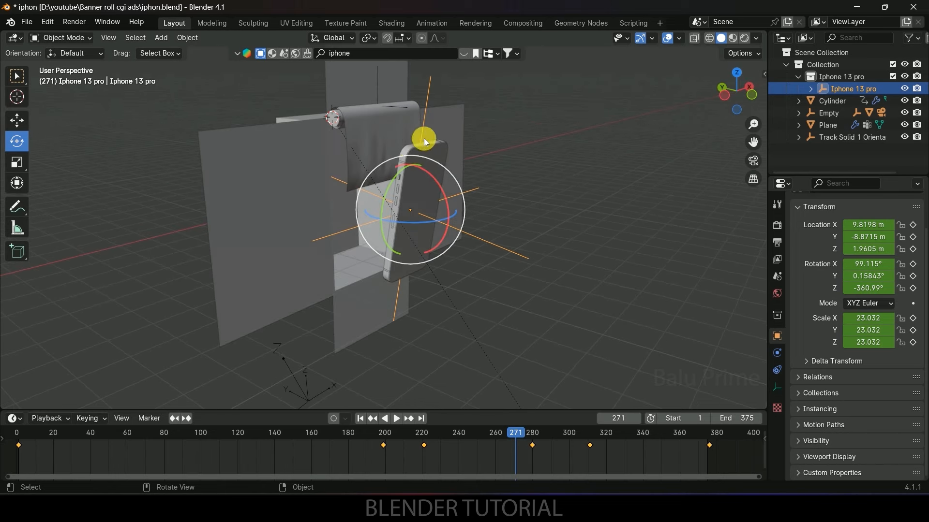
pyautogui.click(430, 144)
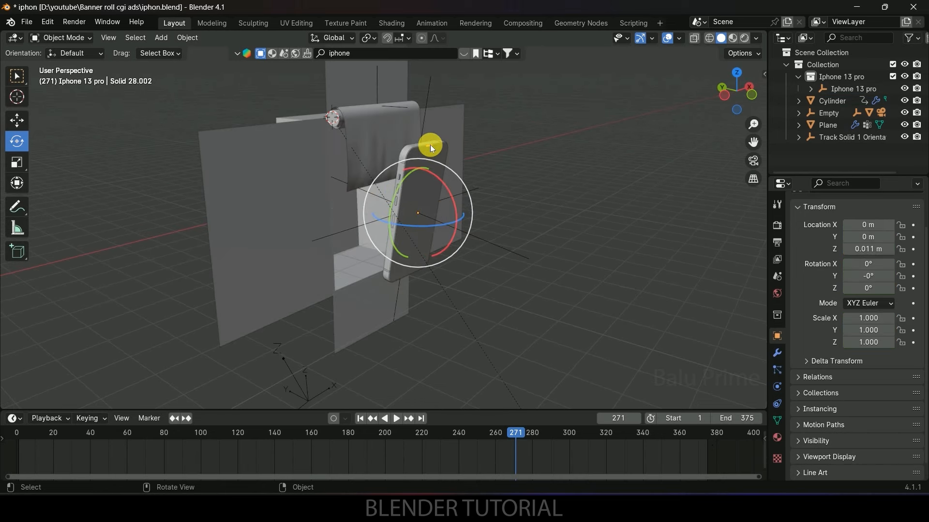
pyautogui.click(407, 153)
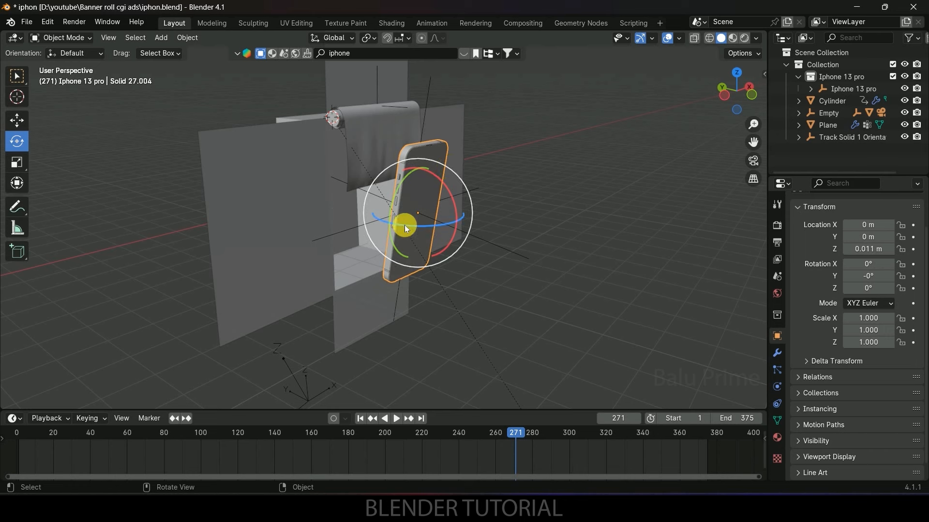
pyautogui.click(778, 387)
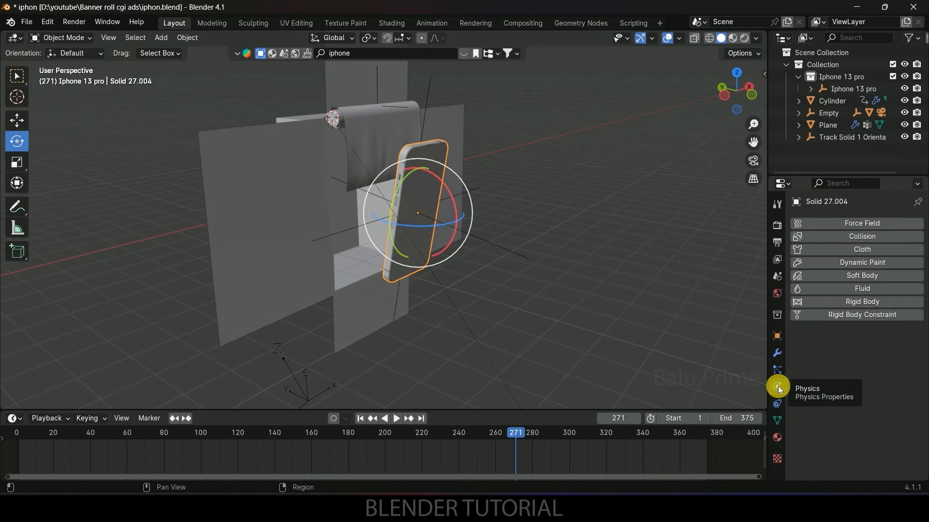
pyautogui.click(855, 237)
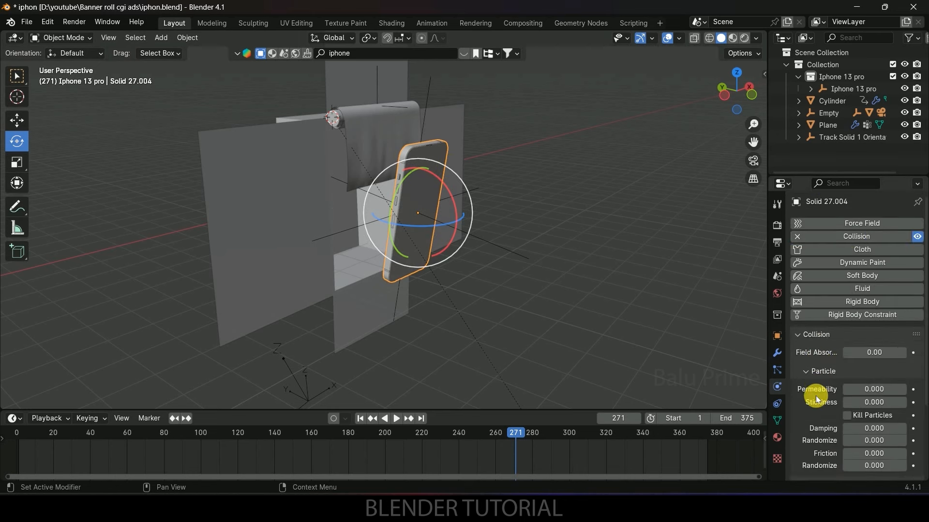
pyautogui.scroll(-6, 819, 390)
pyautogui.click(874, 443)
pyautogui.write('0')
pyautogui.press('Return')
# Step: Replay the simulation and check how the banner cloth reacts to the emerging phone
pyautogui.moveTo(387, 213); pyautogui.dragTo(401, 242, button='middle')
pyautogui.press('space')
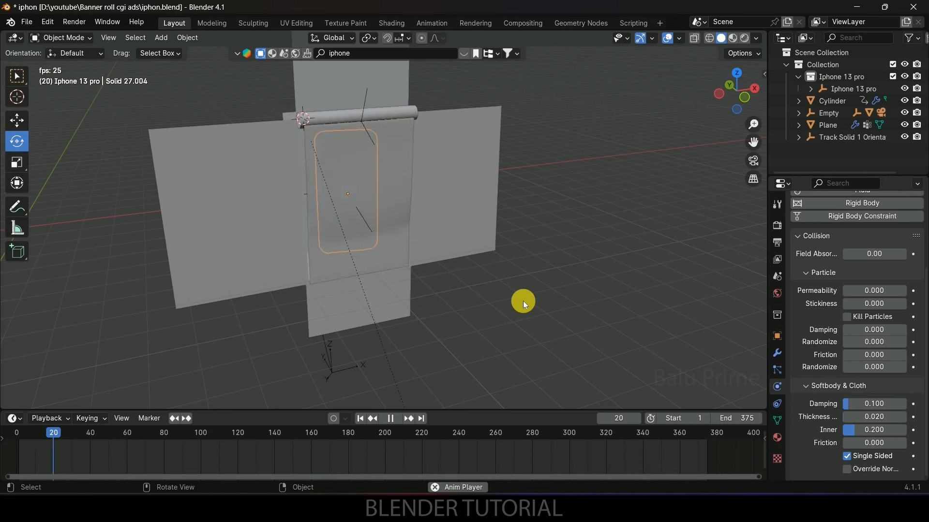
pyautogui.press('Escape')
pyautogui.moveTo(574, 304); pyautogui.dragTo(547, 298, button='middle')
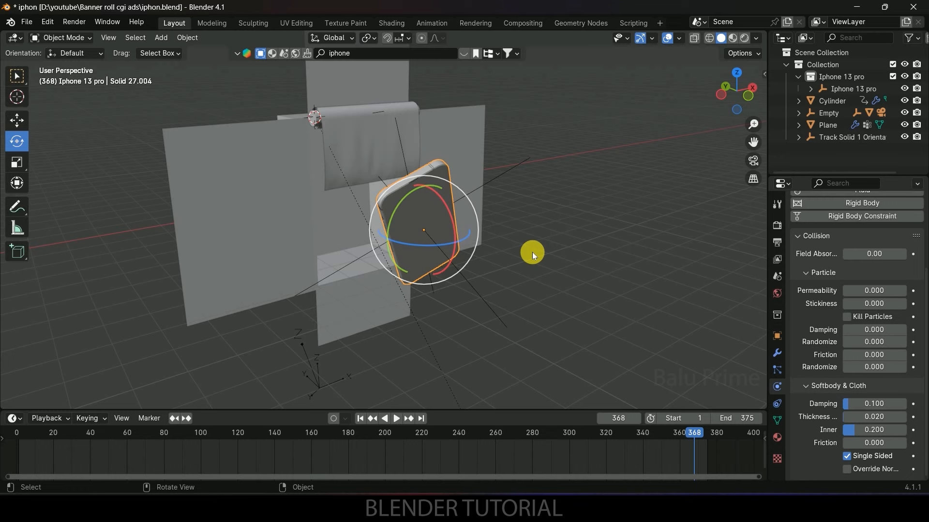
pyautogui.moveTo(431, 199)
pyautogui.mouseDown(button='middle')
pyautogui.moveTo(449, 227)
pyautogui.moveTo(445, 207)
pyautogui.mouseUp(button='middle')
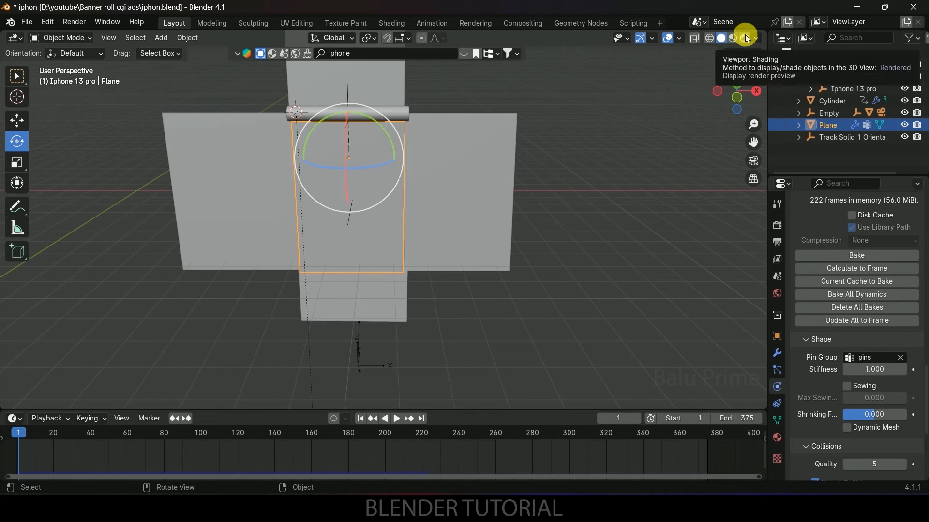
# Step: View the scene through the camera in Material Preview shading and inspect the banner and roller up close
pyautogui.press('KP_0')
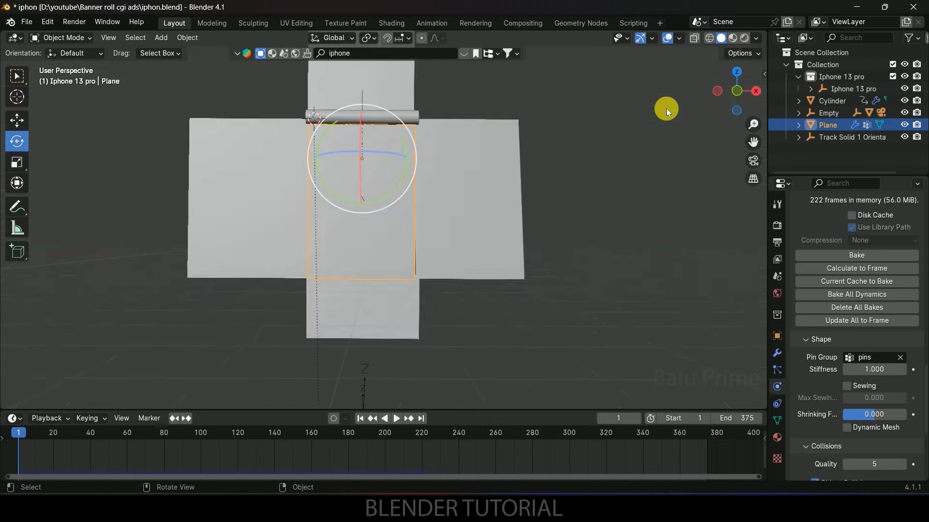
pyautogui.click(733, 40)
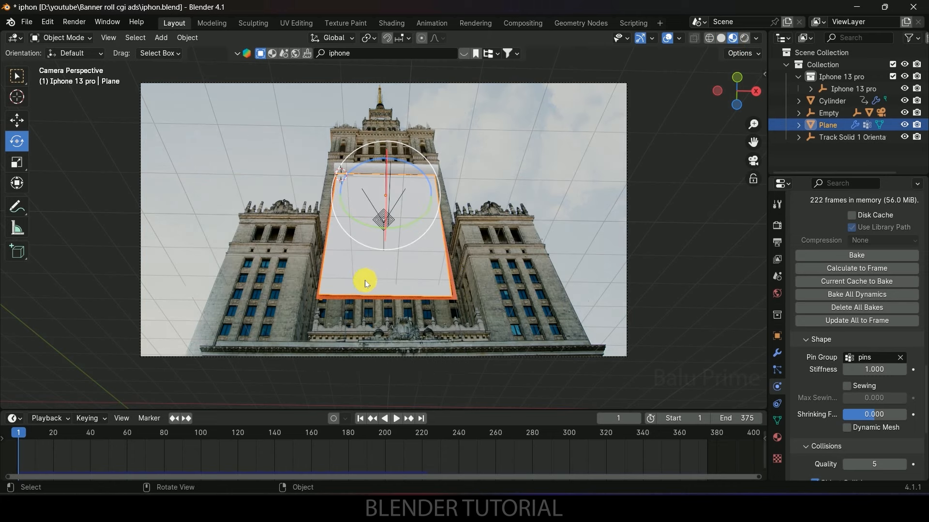
pyautogui.moveTo(387, 246); pyautogui.dragTo(343, 270, button='middle')
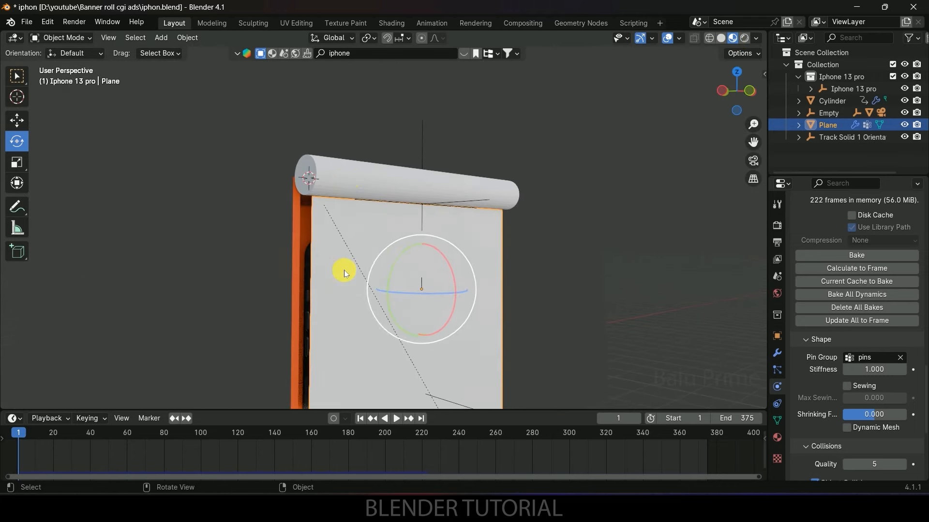
# Step: Search the material library for metal and apply a bright, shiny metal material to the banner's roller cylinder
pyautogui.click(342, 177)
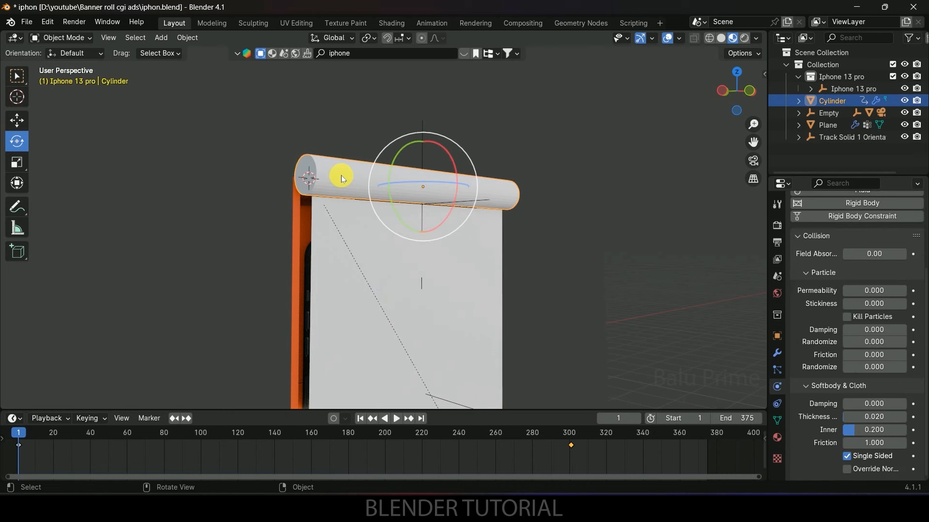
pyautogui.click(275, 53)
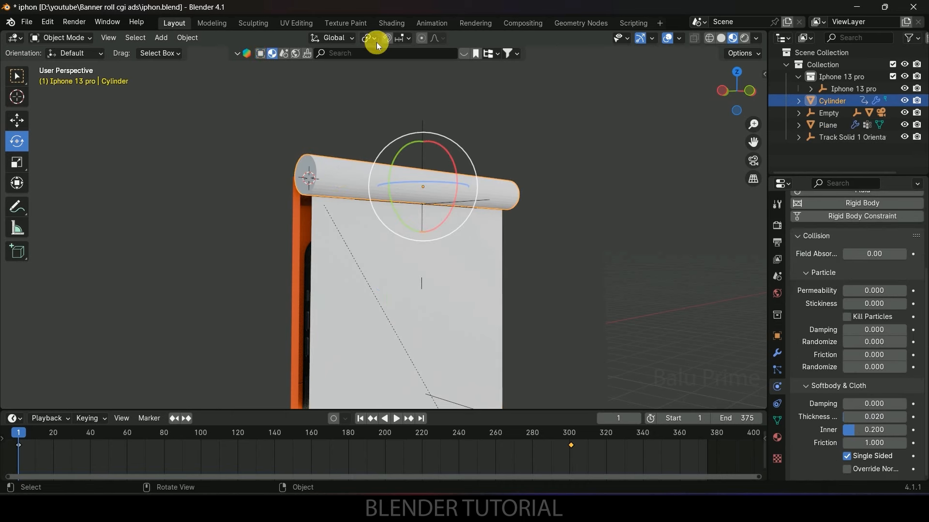
pyautogui.click(358, 56)
pyautogui.press('BackSpace')
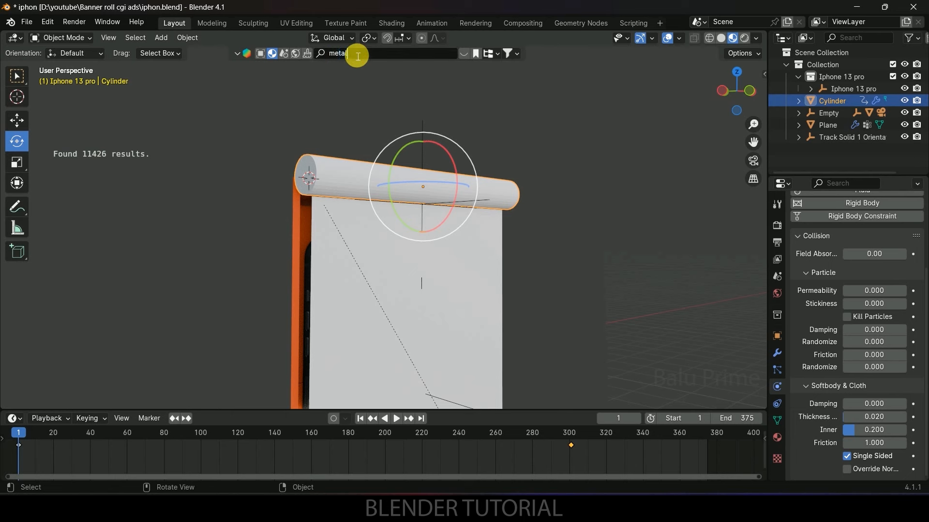
pyautogui.press('Return')
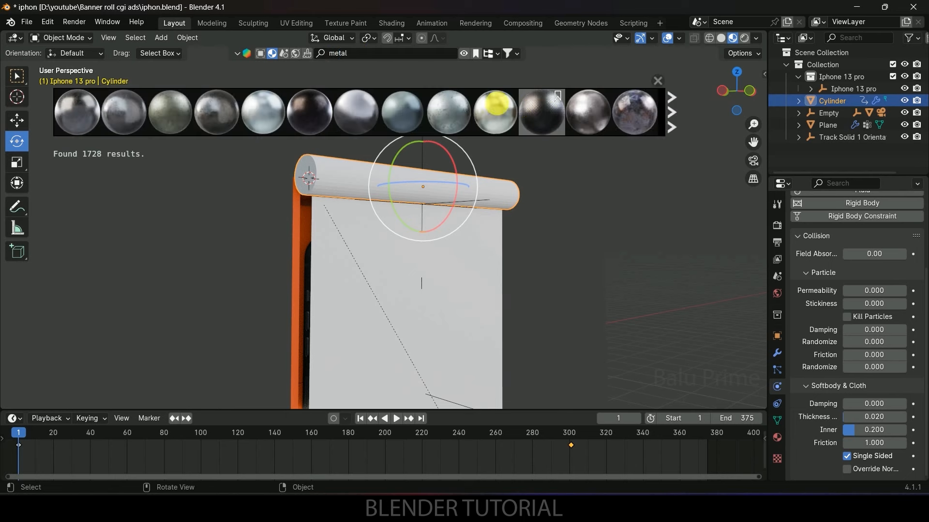
pyautogui.moveTo(491, 114)
pyautogui.moveTo(491, 115); pyautogui.dragTo(457, 278)
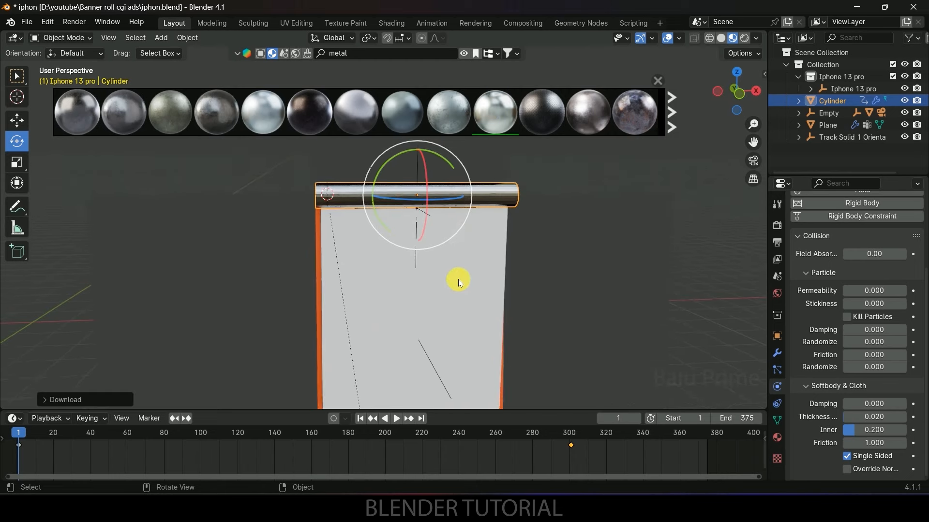
pyautogui.moveTo(394, 288); pyautogui.dragTo(373, 284, button='middle')
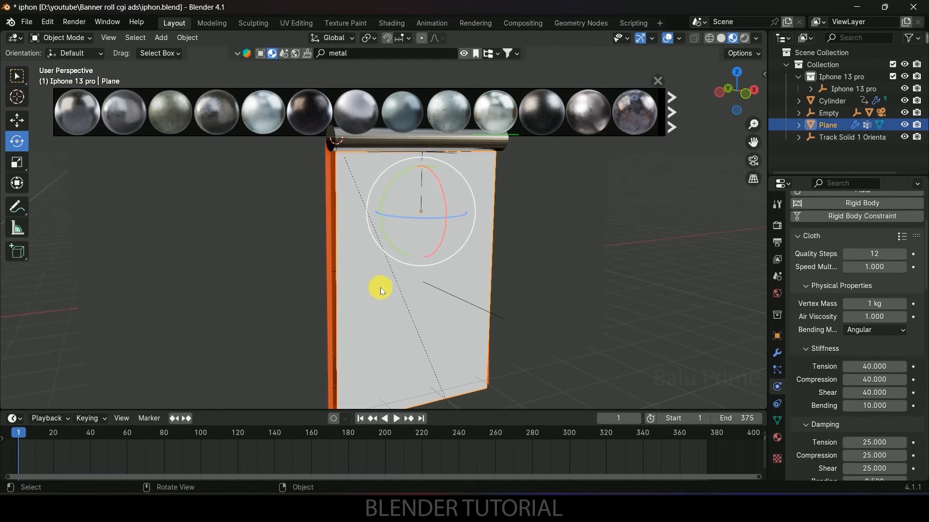
pyautogui.click(656, 79)
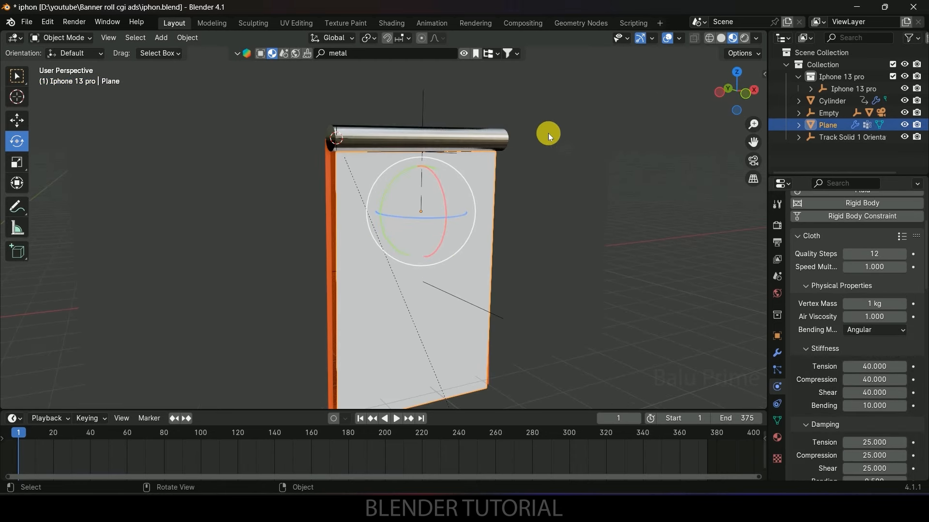
# Step: Switch to the Shading workspace and create a new material for the banner plane
pyautogui.keyDown('shift'); pyautogui.moveTo(516, 266); pyautogui.dragTo(559, 240, button='middle'); pyautogui.keyUp('shift')
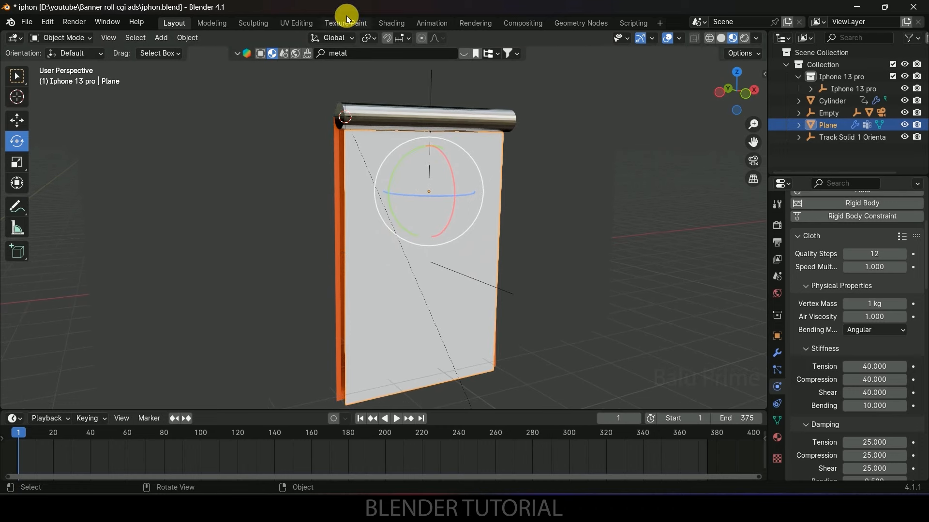
pyautogui.click(384, 19)
pyautogui.moveTo(452, 182)
pyautogui.mouseDown(button='middle')
pyautogui.moveTo(483, 162)
pyautogui.moveTo(419, 170)
pyautogui.moveTo(440, 184)
pyautogui.mouseUp(button='middle')
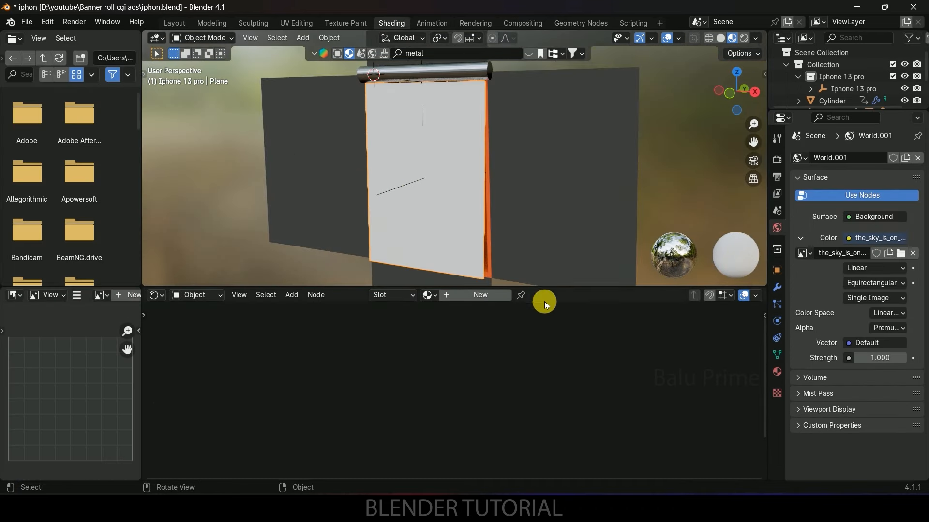
pyautogui.click(481, 297)
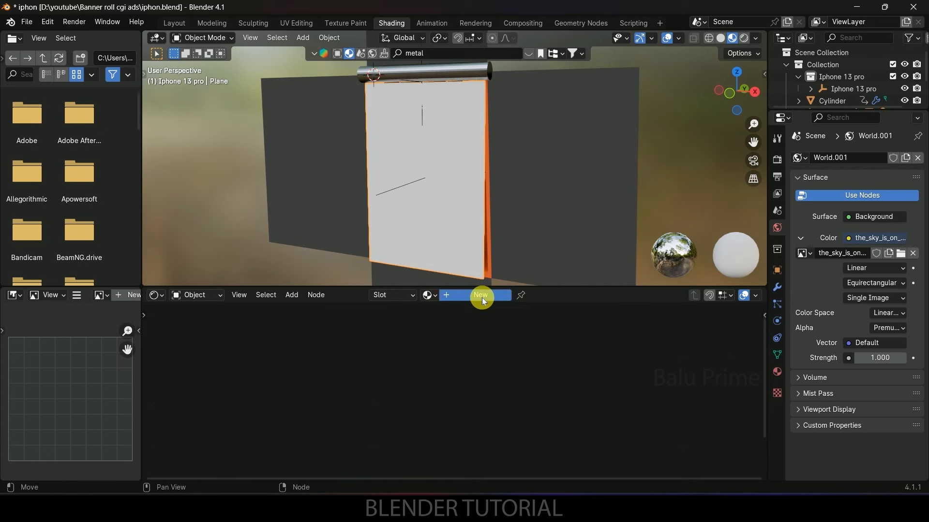
pyautogui.moveTo(402, 434); pyautogui.dragTo(406, 441, button='middle')
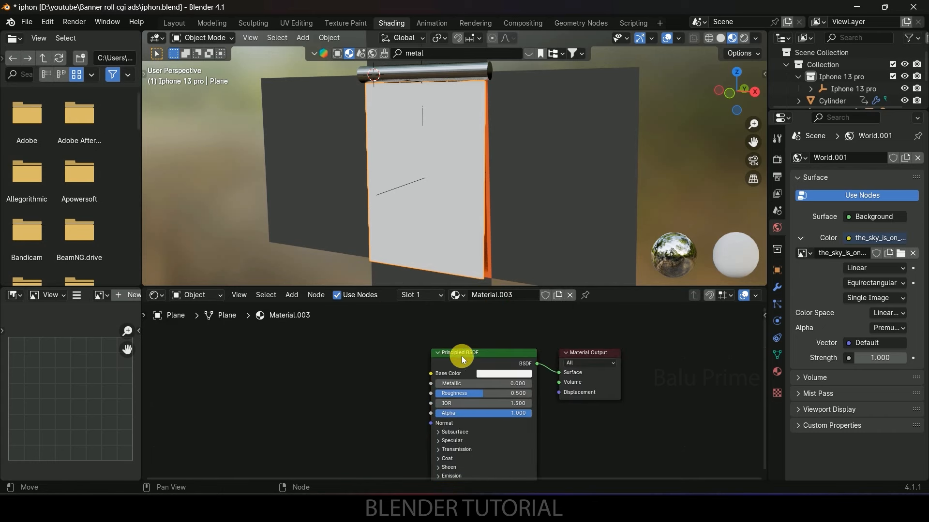
pyautogui.scroll(3, 364, 360)
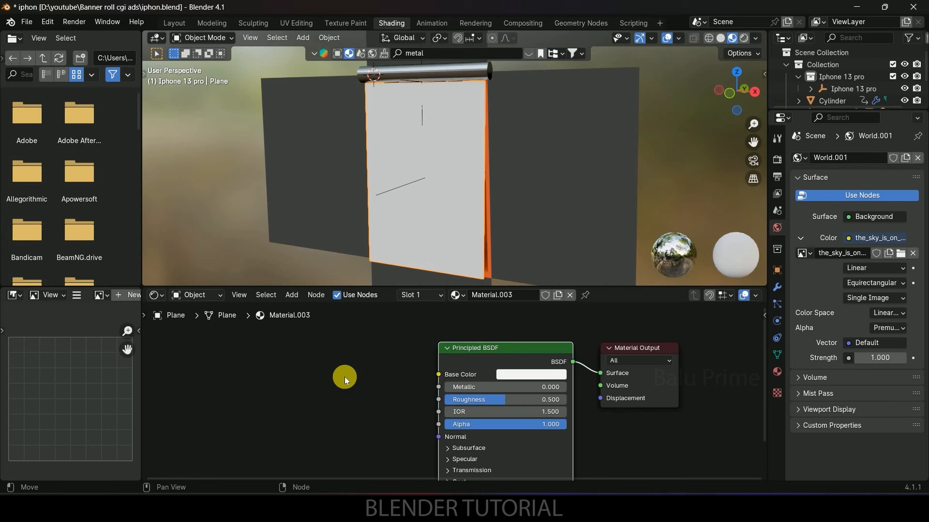
# Step: Look up the Node Wrangler add-on in the preferences, make sure it is enabled, and save the preferences
pyautogui.click(47, 22)
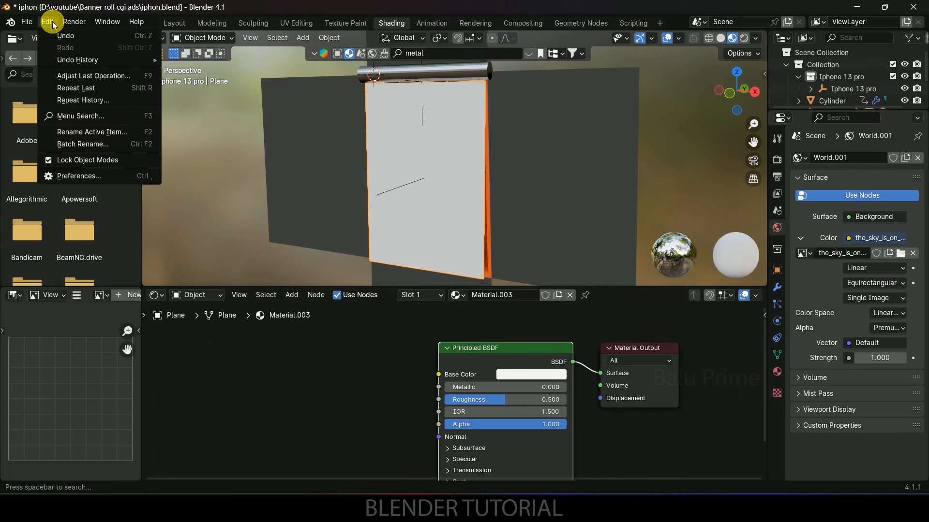
pyautogui.click(88, 181)
pyautogui.click(346, 48)
pyautogui.write('node')
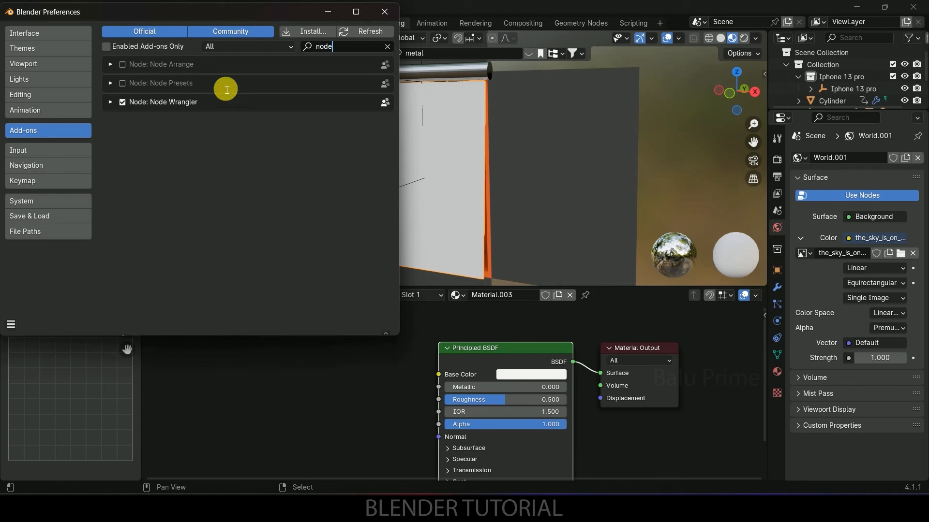
pyautogui.click(123, 103)
pyautogui.click(10, 323)
pyautogui.click(27, 284)
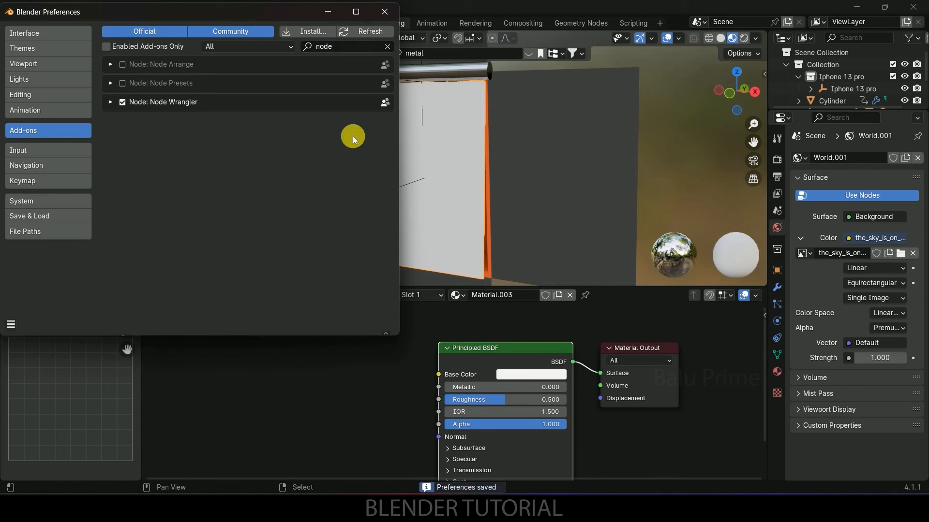
pyautogui.click(385, 12)
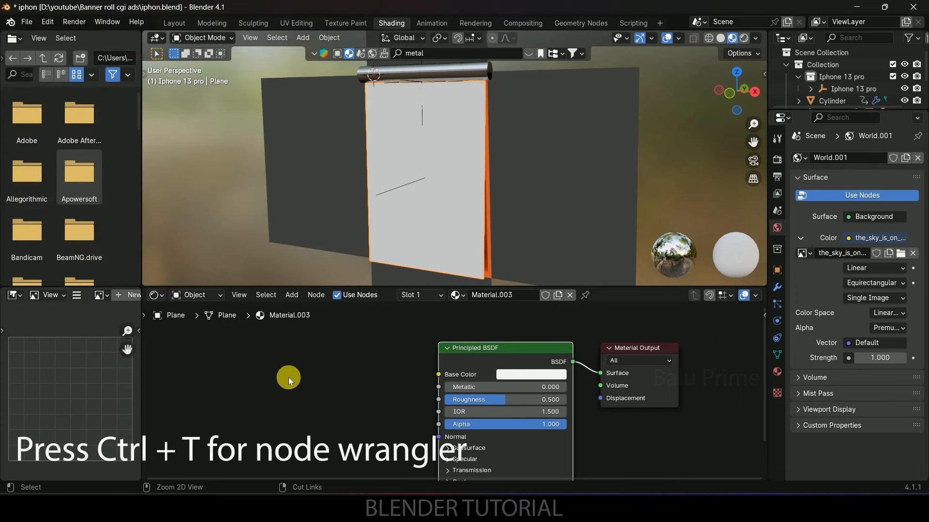
pyautogui.hotkey('ctrl', 't')
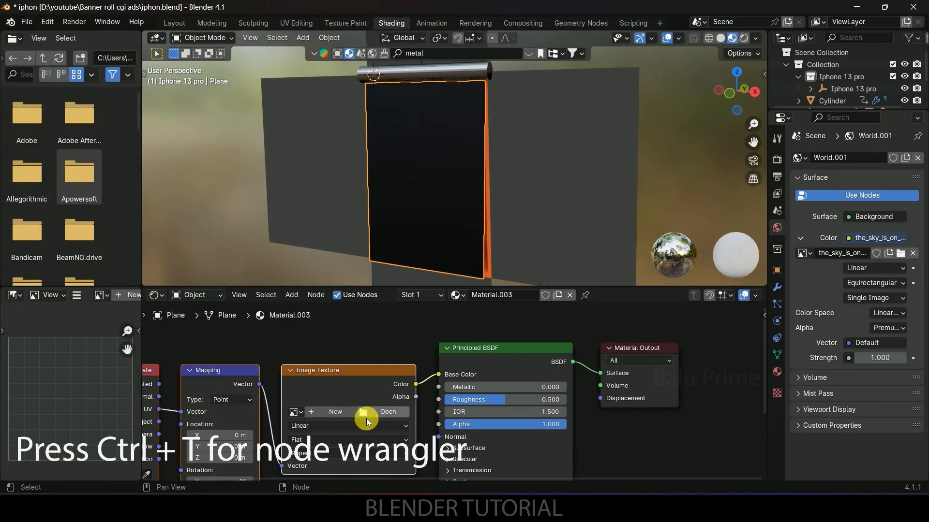
pyautogui.scroll(-1, 382, 409)
pyautogui.moveTo(364, 354); pyautogui.dragTo(446, 336, button='middle')
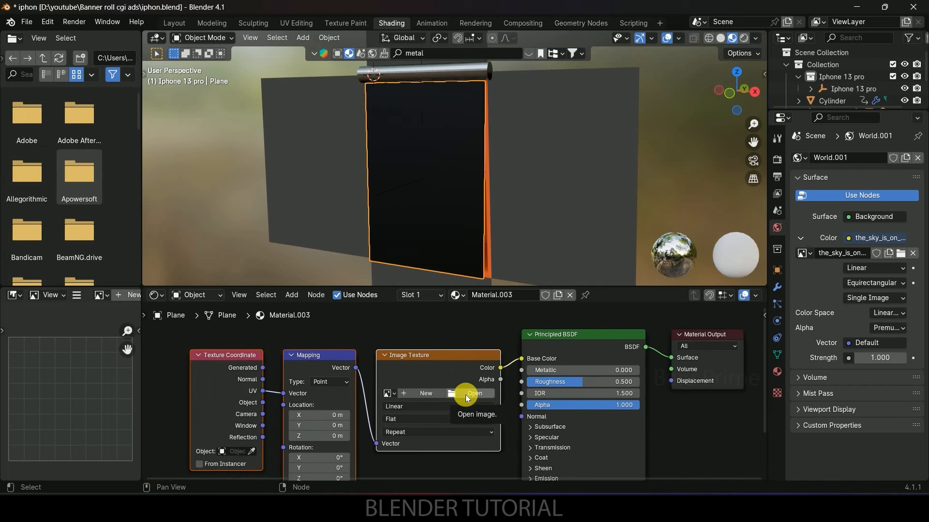
pyautogui.click(468, 397)
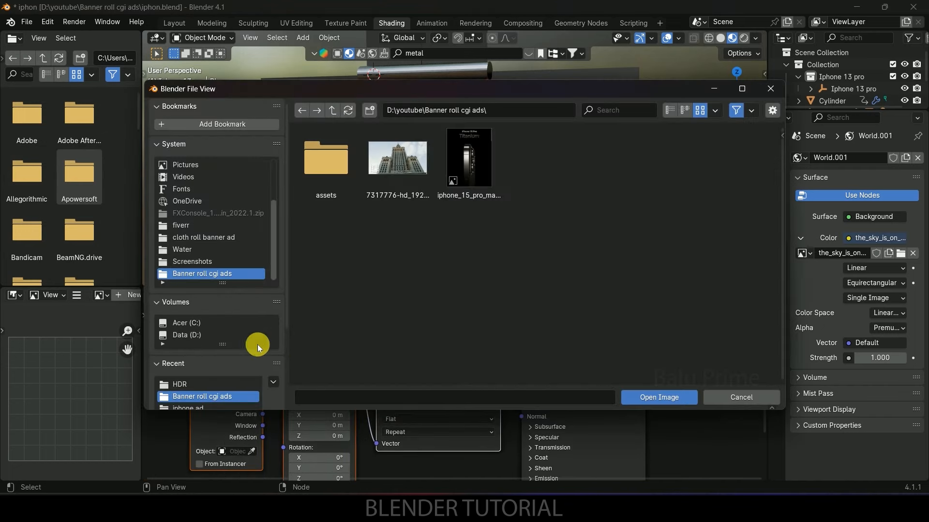
pyautogui.click(473, 167)
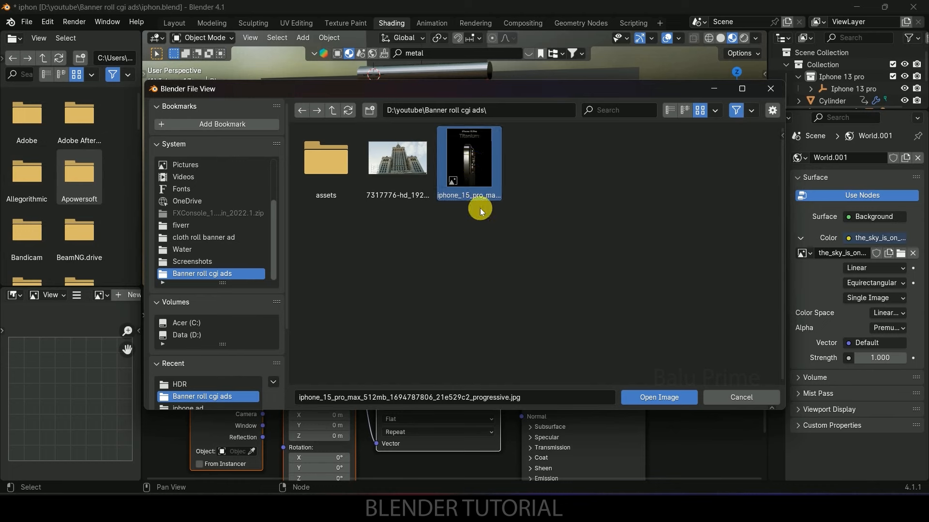
pyautogui.click(654, 397)
pyautogui.scroll(3, 431, 170)
pyautogui.scroll(-3, 431, 164)
pyautogui.moveTo(409, 129); pyautogui.dragTo(430, 126, button='middle')
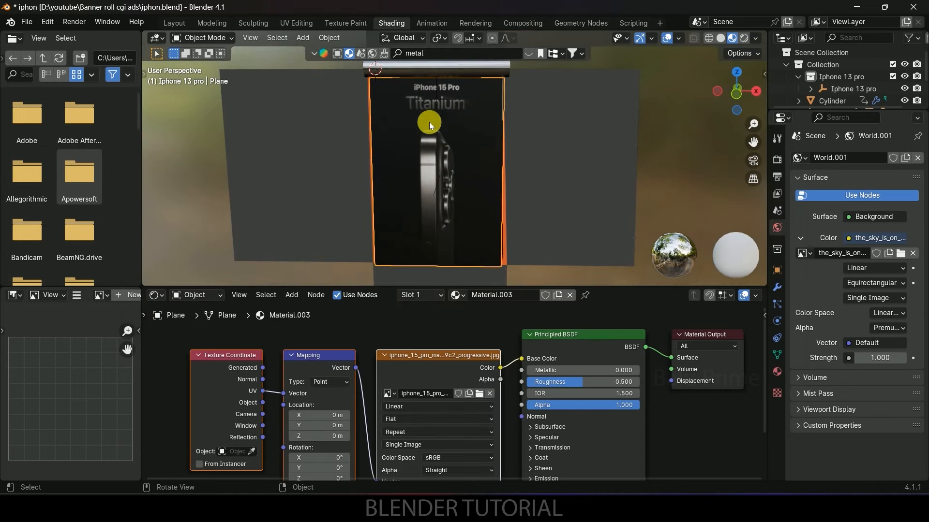
# Step: Fit the poster image on the banner by setting the Mapping node's X scale to 0.760 and X location to 0.11 m
pyautogui.moveTo(411, 324); pyautogui.dragTo(501, 298, button='middle')
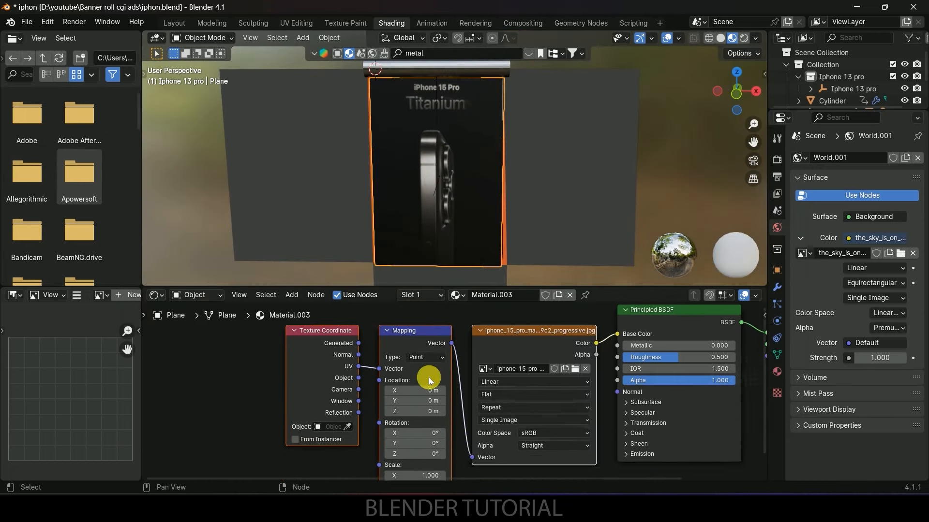
pyautogui.scroll(2, 435, 393)
pyautogui.moveTo(224, 453); pyautogui.dragTo(257, 371, button='middle')
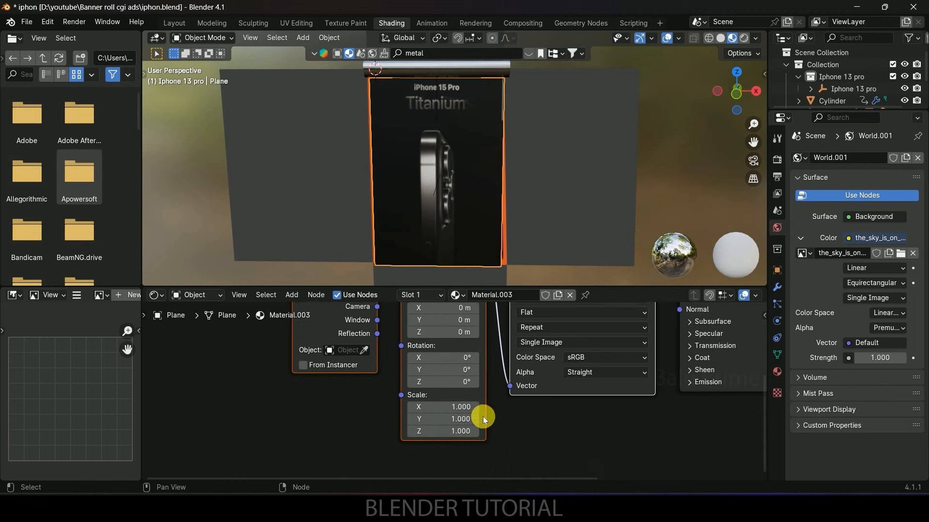
pyautogui.moveTo(455, 407)
pyautogui.mouseDown()
pyautogui.moveTo(480, 407)
pyautogui.moveTo(441, 407)
pyautogui.mouseUp()
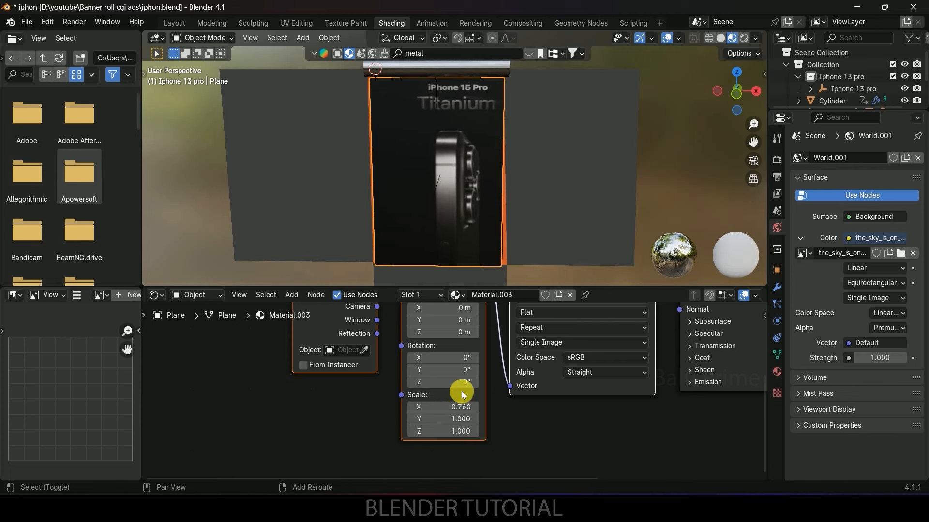
pyautogui.moveTo(344, 408); pyautogui.dragTo(345, 431, button='middle')
pyautogui.moveTo(456, 330); pyautogui.dragTo(460, 330)
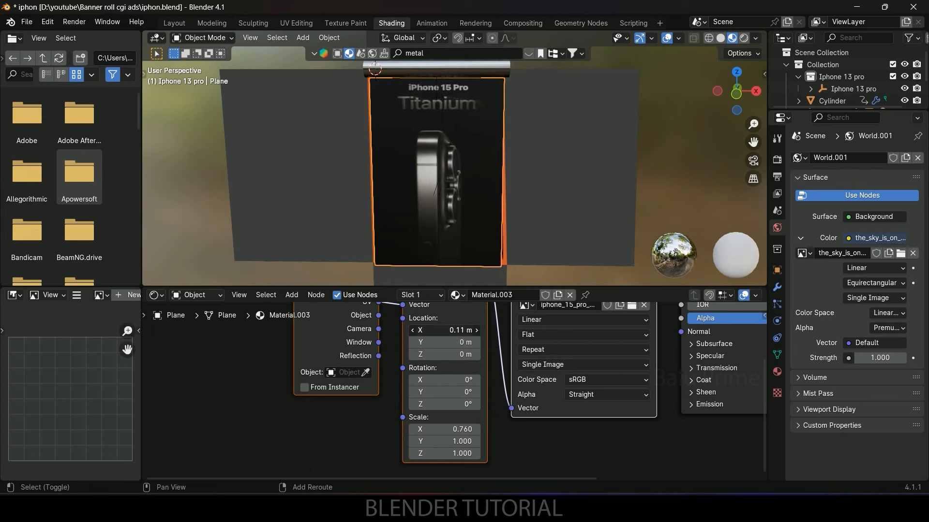
pyautogui.moveTo(604, 172); pyautogui.dragTo(550, 170, button='middle')
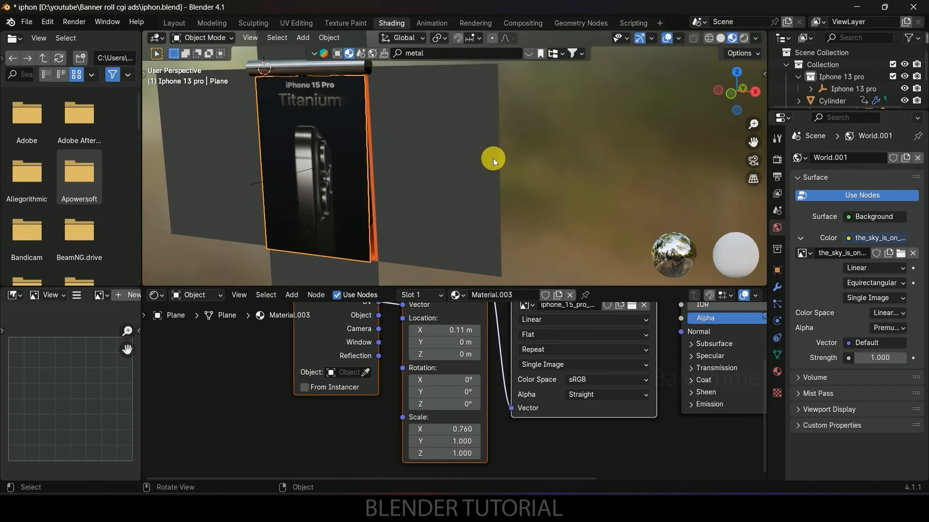
pyautogui.scroll(-3, 431, 159)
pyautogui.moveTo(423, 158); pyautogui.dragTo(437, 164, button='middle')
pyautogui.scroll(2, 438, 163)
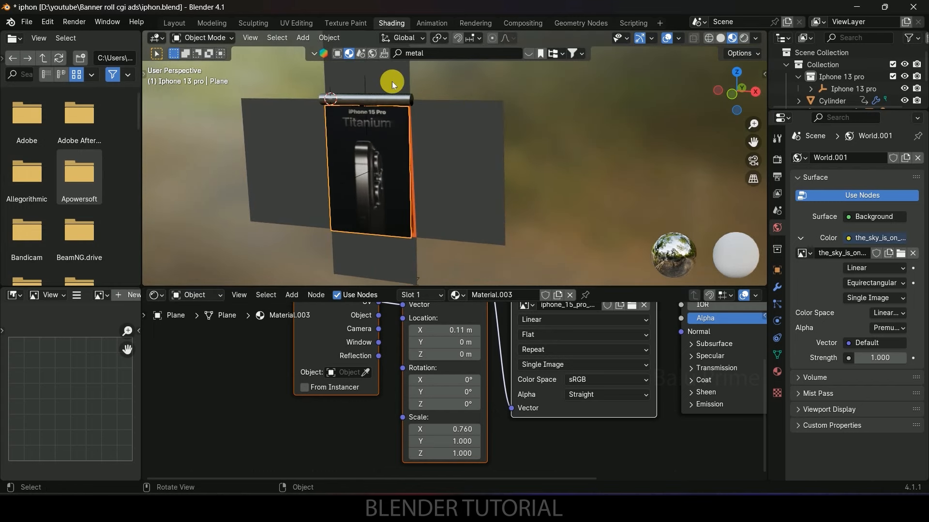
# Step: Return to the Layout workspace, add a Turbulence force field, and scale it up about 2.4 times
pyautogui.click(171, 26)
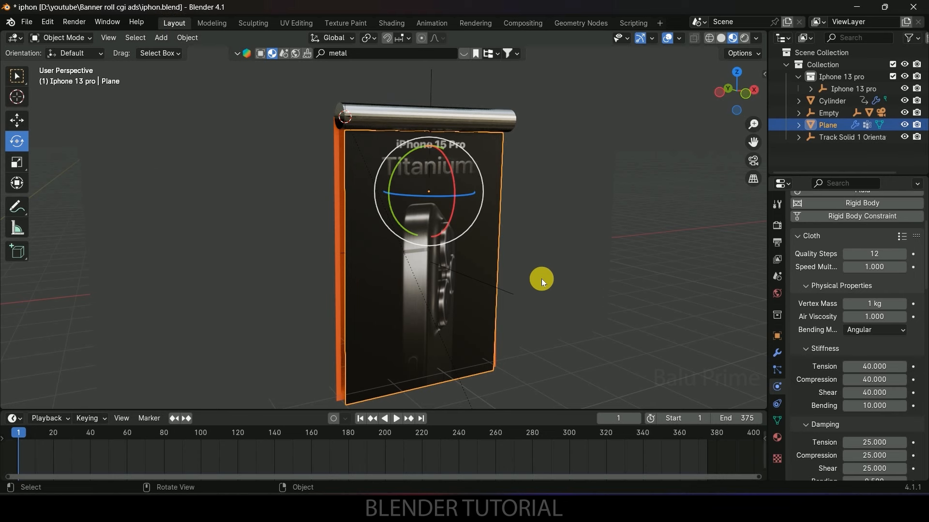
pyautogui.scroll(-2, 381, 283)
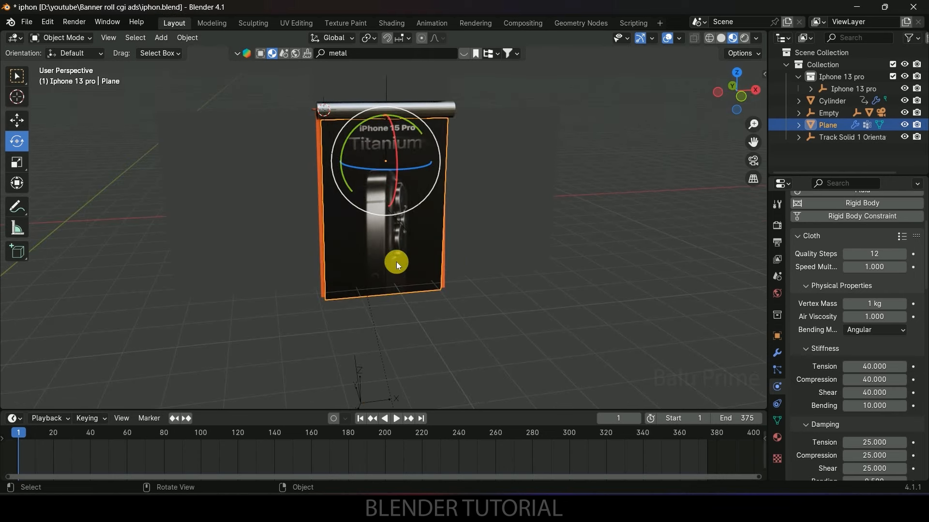
pyautogui.moveTo(411, 304); pyautogui.dragTo(385, 237, button='middle')
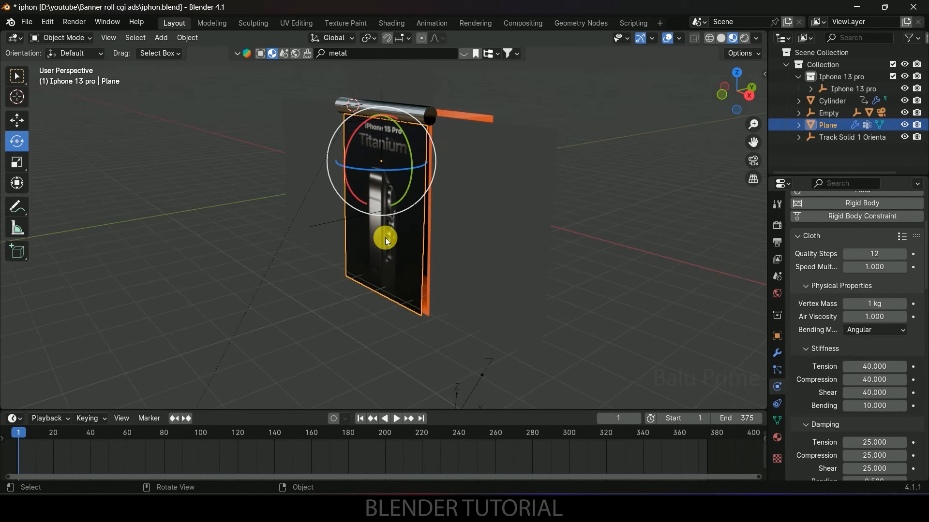
pyautogui.moveTo(280, 274); pyautogui.dragTo(272, 272, button='middle')
pyautogui.click(161, 39)
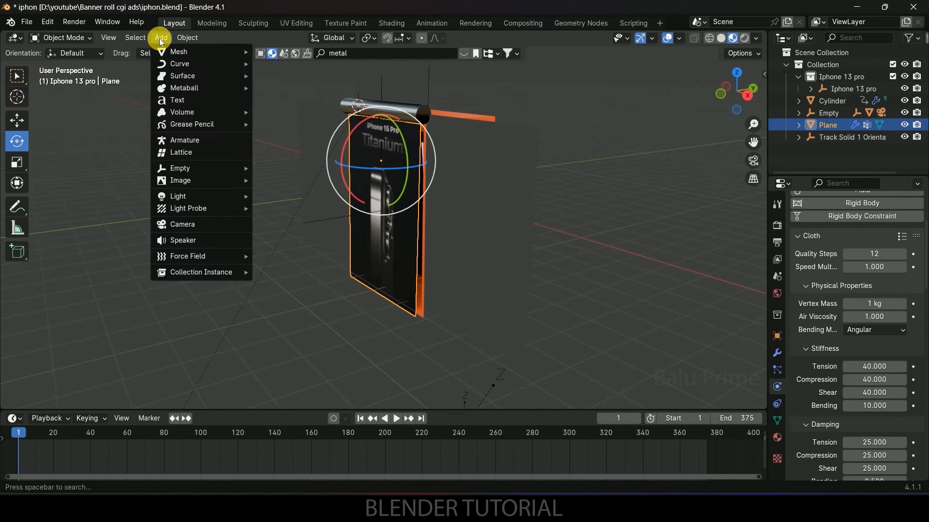
pyautogui.moveTo(193, 256)
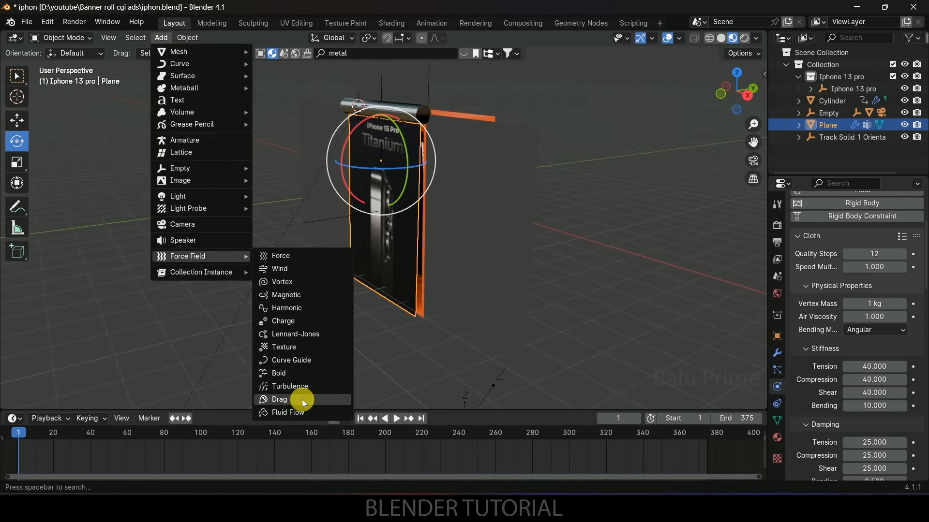
pyautogui.click(289, 386)
pyautogui.moveTo(385, 181); pyautogui.dragTo(390, 213, button='middle')
pyautogui.press('s')
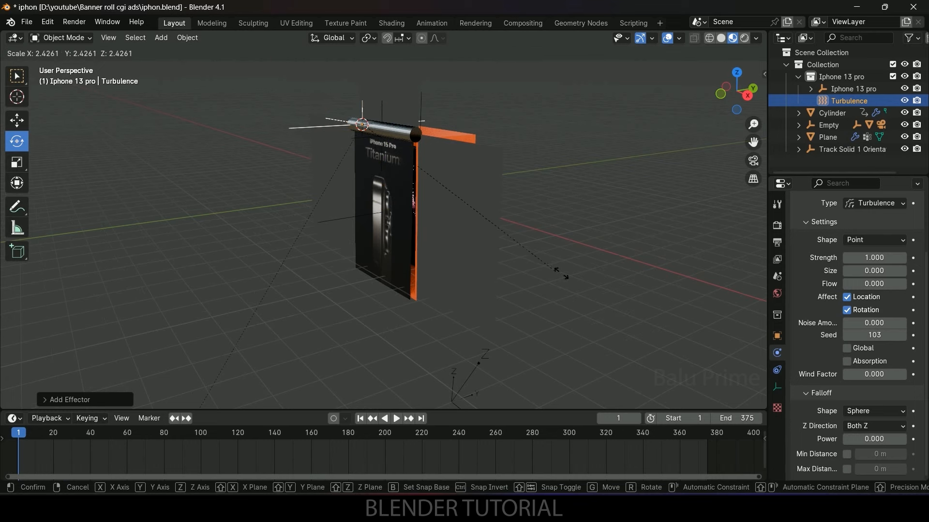
pyautogui.click(528, 265)
# Step: Move the turbulence force field from the roller's end to just in front of the banner's lower half
pyautogui.moveTo(350, 236); pyautogui.dragTo(414, 247, button='middle')
pyautogui.click(15, 118)
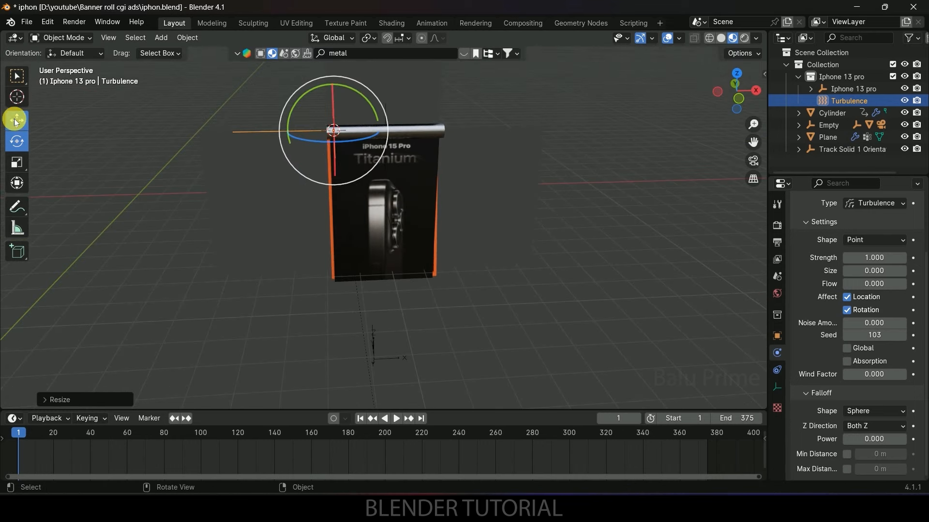
pyautogui.moveTo(339, 105); pyautogui.dragTo(344, 129, button='middle')
pyautogui.moveTo(315, 126); pyautogui.dragTo(419, 225)
pyautogui.moveTo(457, 280); pyautogui.dragTo(483, 297, button='middle')
pyautogui.moveTo(408, 254); pyautogui.dragTo(358, 235)
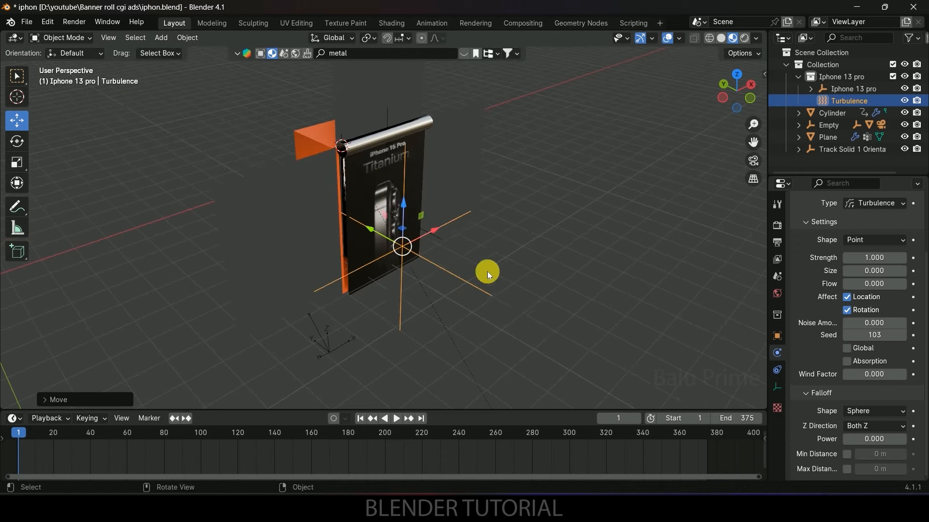
# Step: Reposition the turbulence force field at mid-height in front of the banner and set its strength to 25
pyautogui.moveTo(486, 271); pyautogui.dragTo(409, 254, button='middle')
pyautogui.moveTo(435, 231); pyautogui.dragTo(436, 231)
pyautogui.moveTo(477, 300); pyautogui.dragTo(567, 319, button='middle')
pyautogui.moveTo(410, 212); pyautogui.dragTo(351, 212)
pyautogui.moveTo(367, 217); pyautogui.dragTo(509, 235, button='middle')
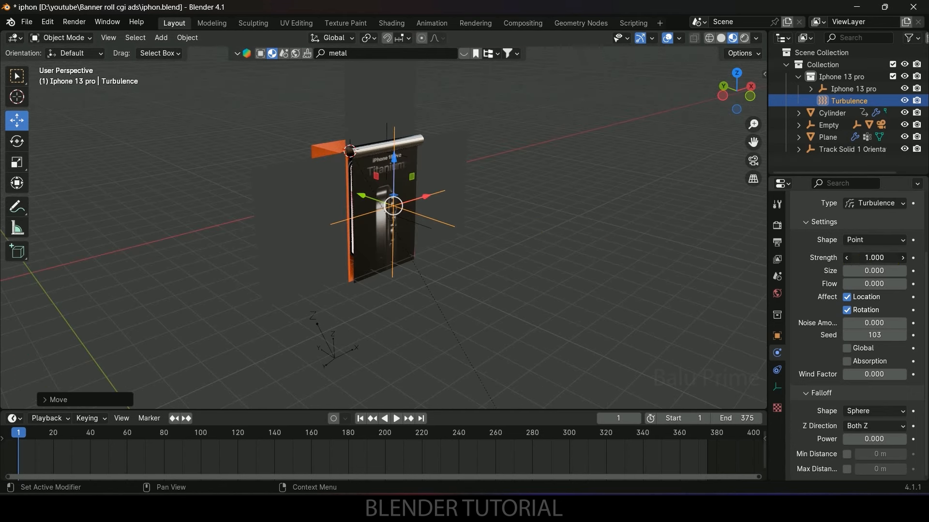
pyautogui.press('Return')
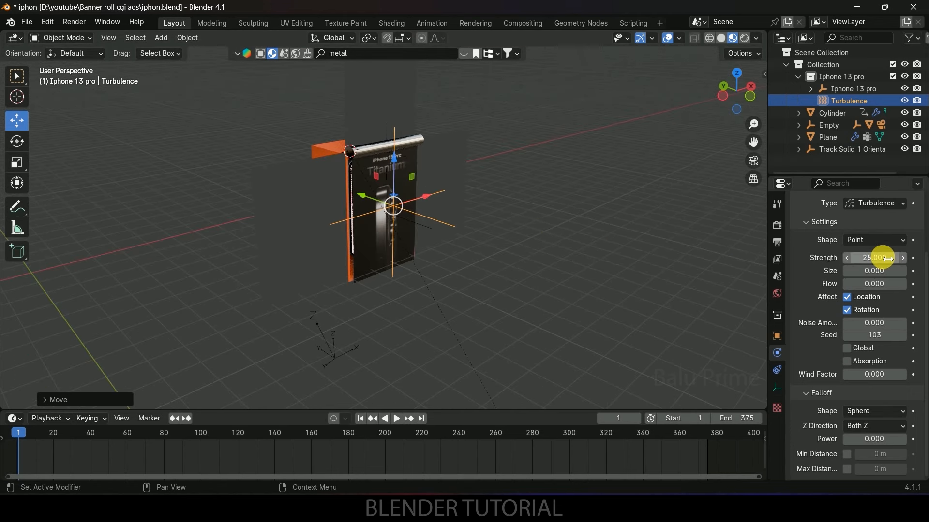
pyautogui.moveTo(485, 278)
pyautogui.mouseDown(button='middle')
pyautogui.moveTo(501, 269)
pyautogui.moveTo(545, 282)
pyautogui.moveTo(494, 275)
pyautogui.mouseUp(button='middle')
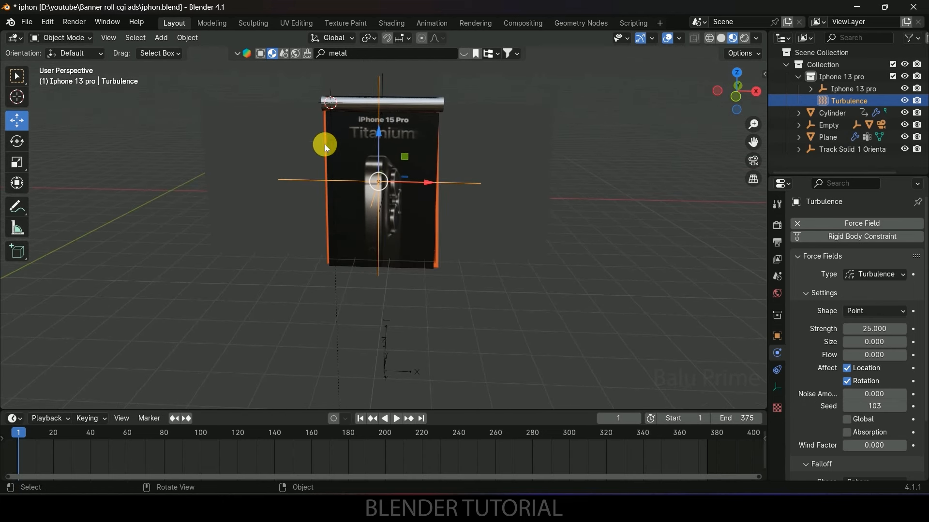
# Step: Add a Sun light with strength 2 and place it out to one side of the banner, angled toward the scene
pyautogui.click(161, 38)
pyautogui.moveTo(182, 196)
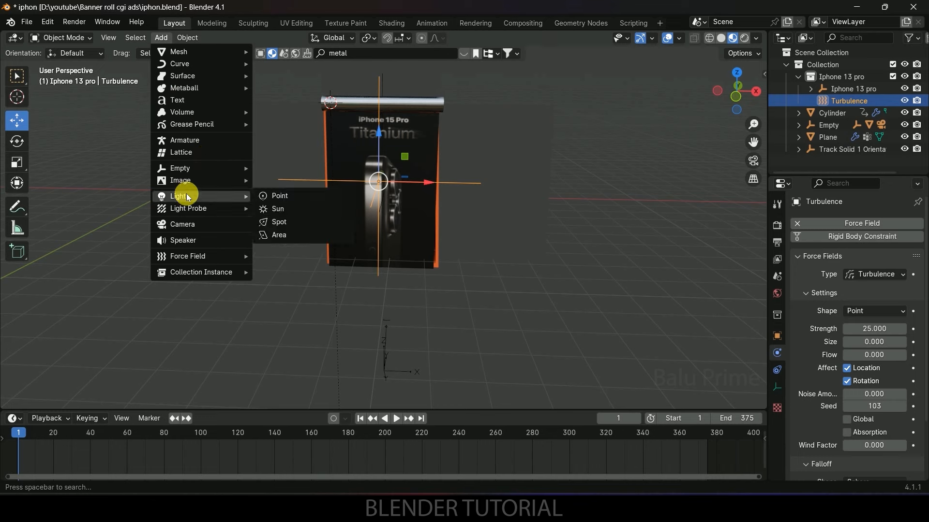
pyautogui.click(306, 211)
pyautogui.moveTo(192, 112); pyautogui.dragTo(77, 150)
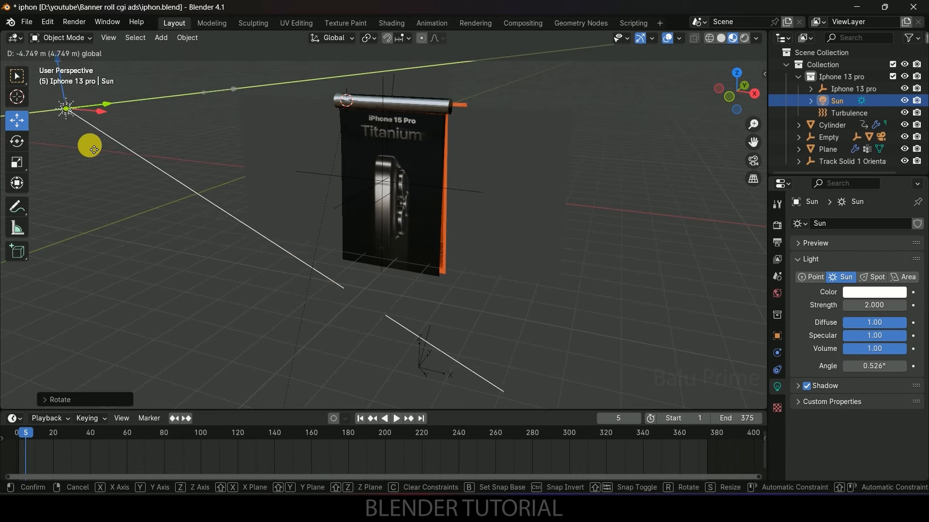
pyautogui.moveTo(320, 224); pyautogui.dragTo(440, 240, button='middle')
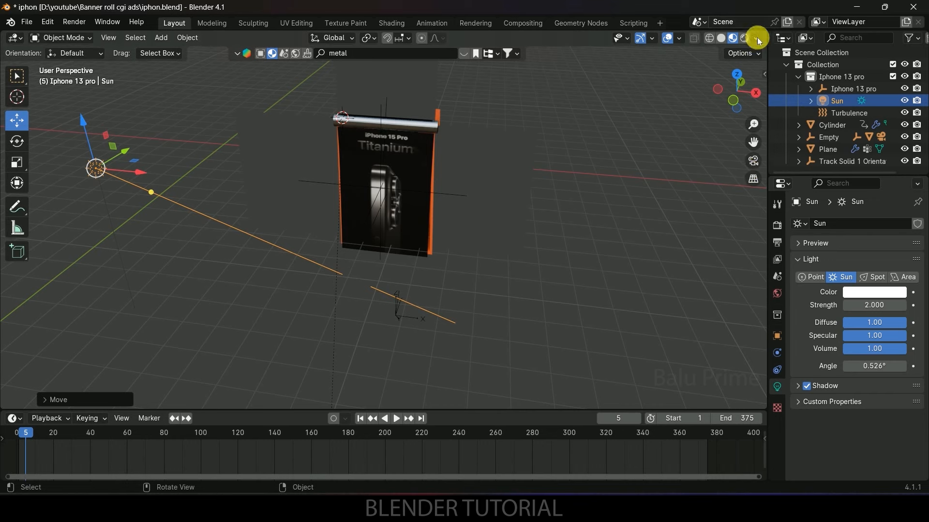
# Step: Switch to rendered shading in the camera view and examine how the lit banner and roller sit against the building
pyautogui.click(745, 38)
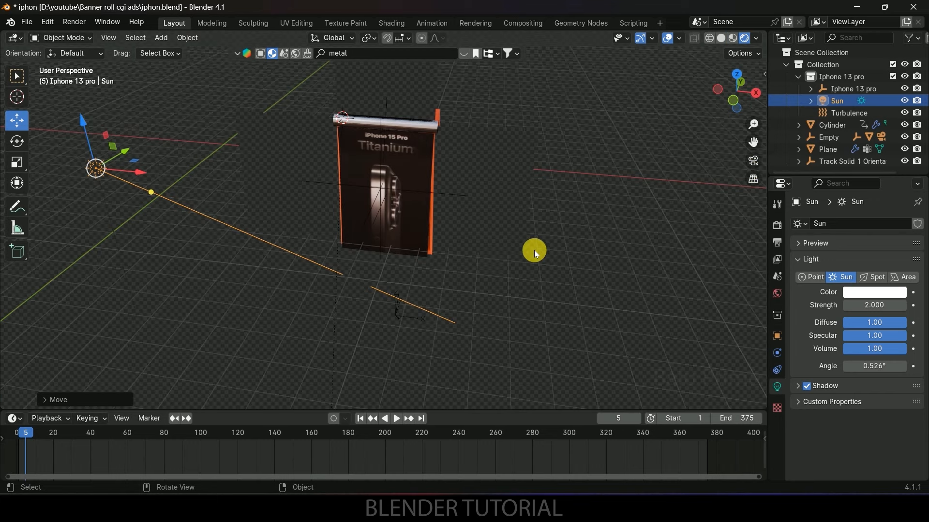
pyautogui.press('KP_0')
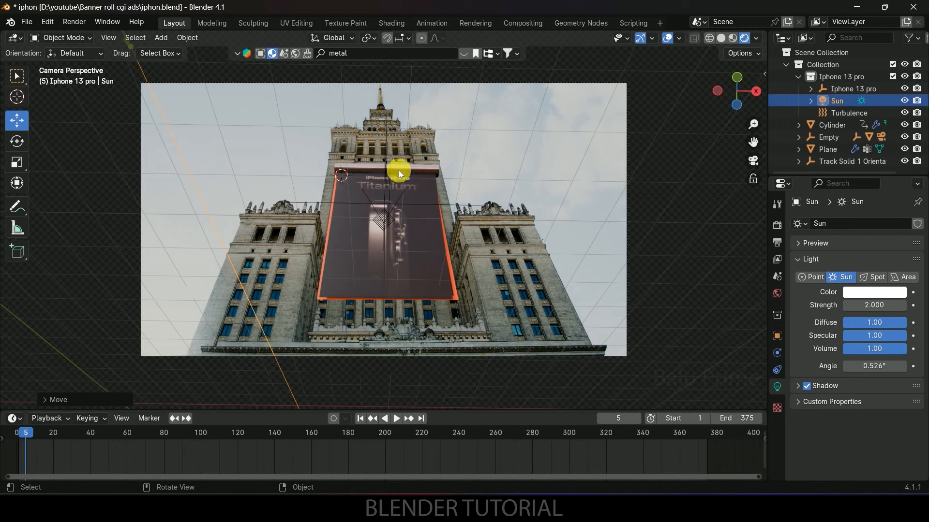
pyautogui.scroll(3, 402, 195)
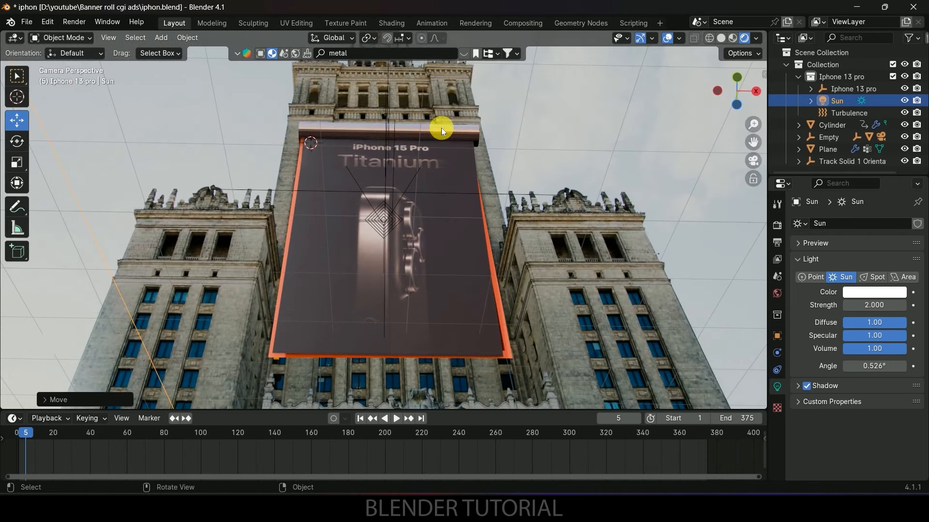
pyautogui.scroll(-3, 211, 169)
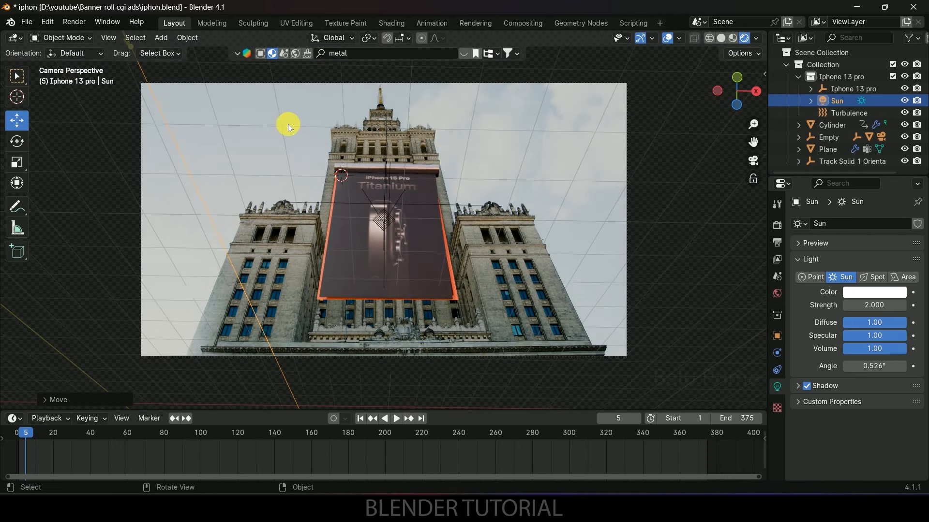
pyautogui.scroll(4, 475, 112)
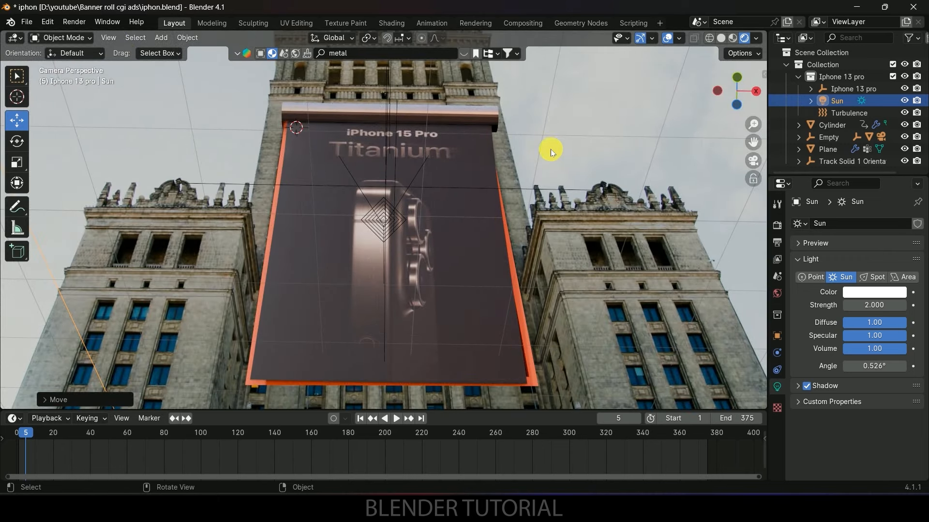
pyautogui.scroll(-3, 559, 157)
# Step: Replace the world environment texture with the kloofendal_48d HDR image from the D:\HDR folder and return to the Sun's light settings
pyautogui.click(777, 294)
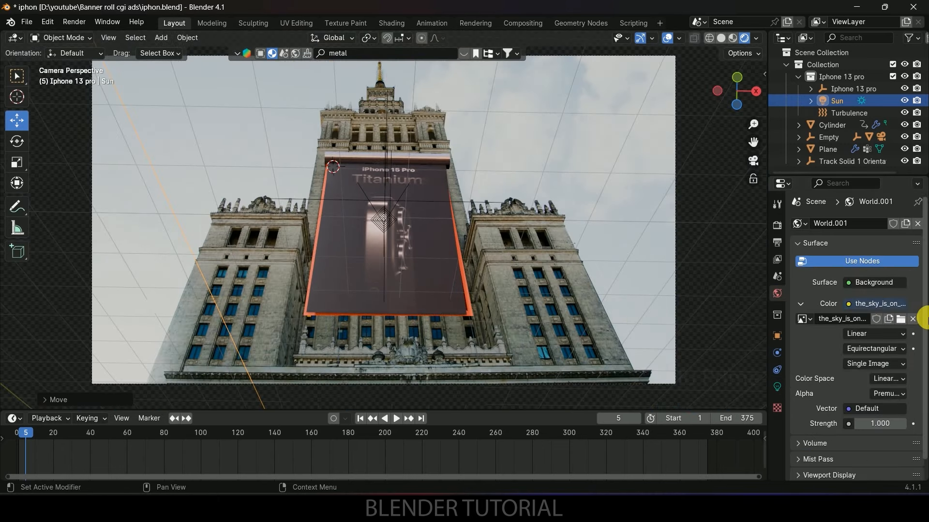
pyautogui.click(900, 319)
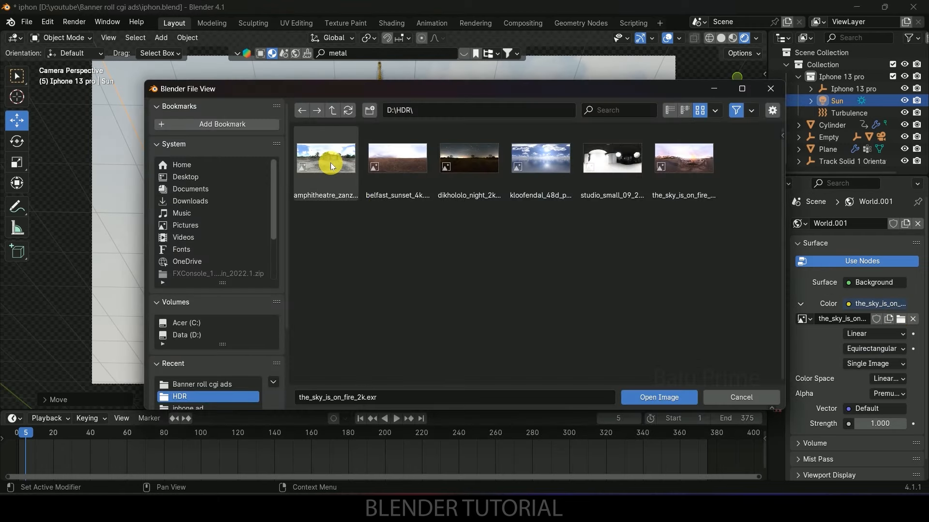
pyautogui.click(536, 161)
pyautogui.click(662, 397)
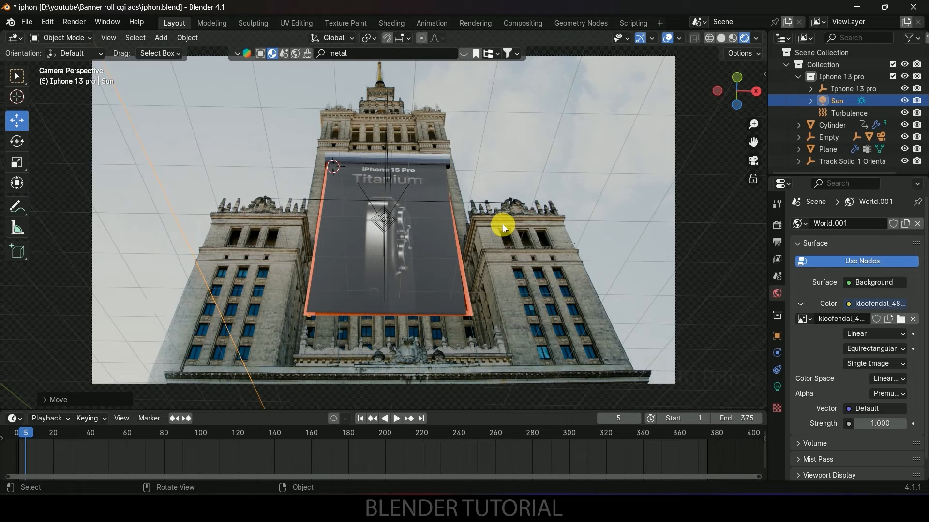
pyautogui.click(777, 387)
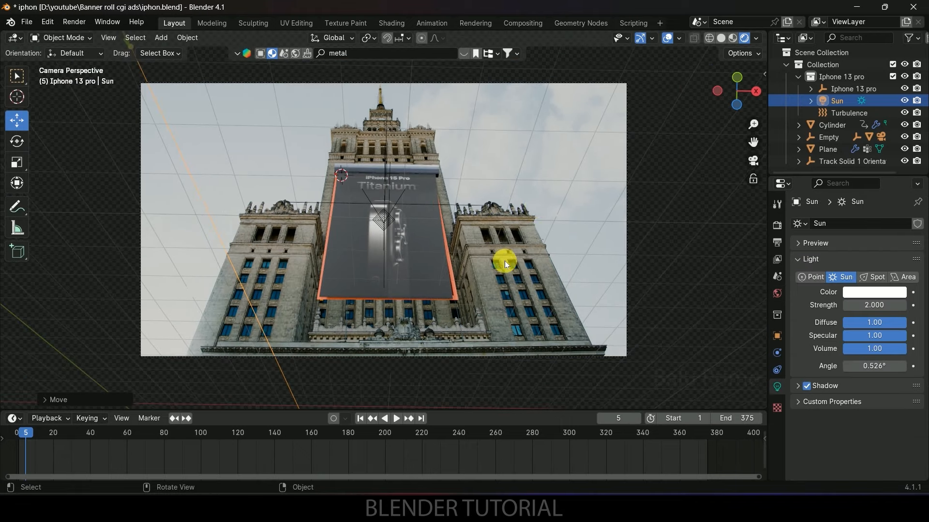
# Step: Select the banner plane and bake its cloth simulation cache
pyautogui.moveTo(424, 183); pyautogui.dragTo(427, 229, button='middle')
pyautogui.click(427, 228)
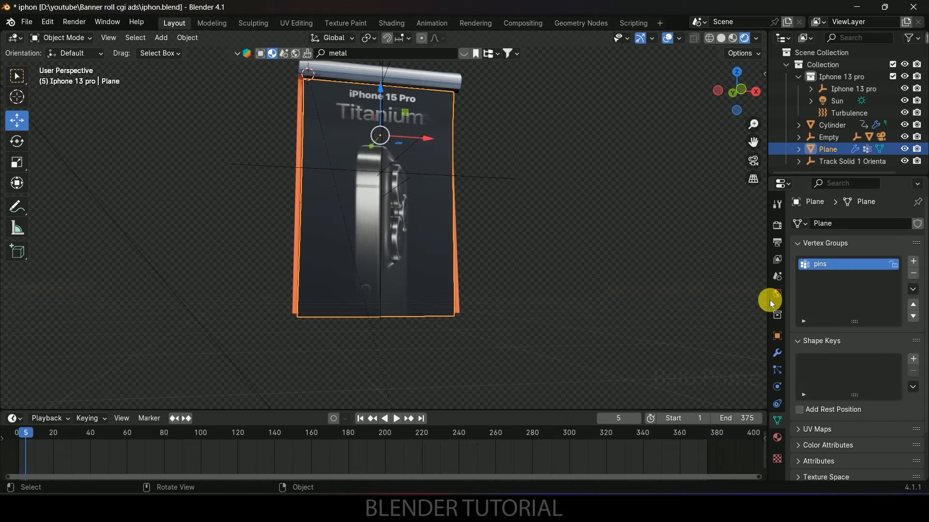
pyautogui.click(777, 388)
pyautogui.scroll(-5, 804, 395)
pyautogui.scroll(-15, 804, 392)
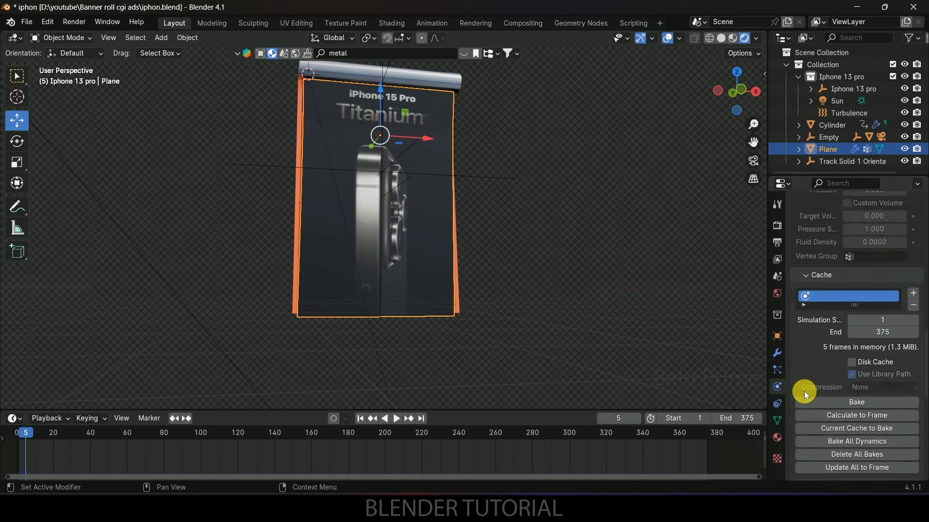
pyautogui.click(864, 303)
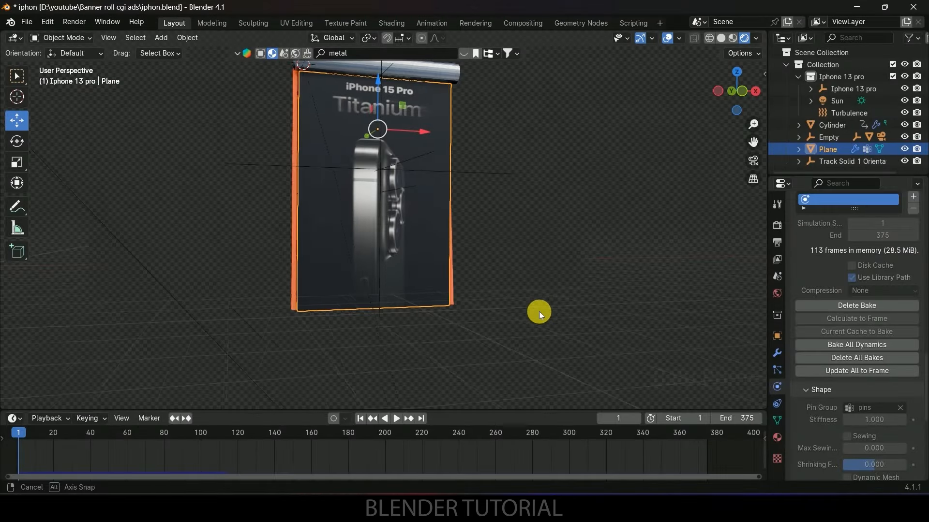
# Step: Play the baked banner animation through the camera to check how it rolls up over the building, stopping around frame 104
pyautogui.moveTo(539, 311); pyautogui.dragTo(539, 310, button='middle')
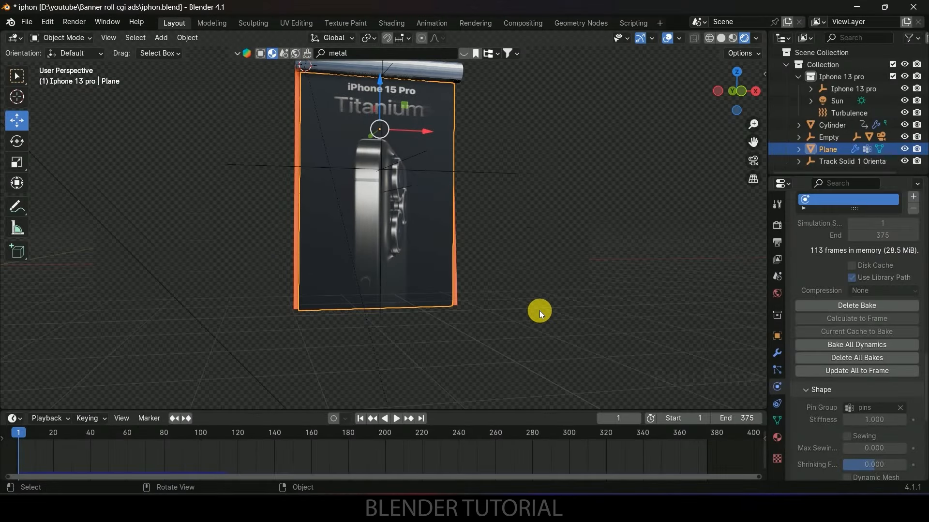
pyautogui.press('KP_0')
pyautogui.press('space')
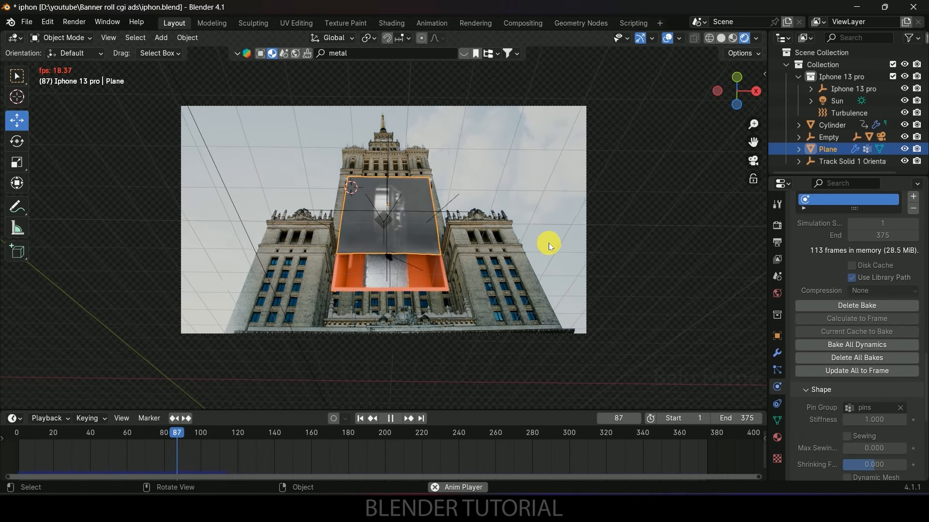
pyautogui.press('space')
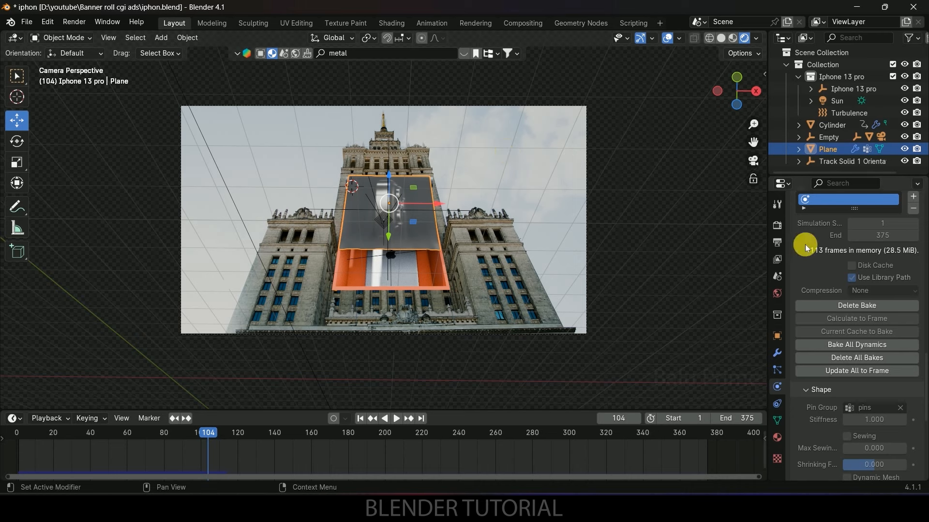
# Step: Change the render engine to Cycles with GPU Compute as the device, and save the file
pyautogui.click(777, 225)
pyautogui.scroll(12, 823, 240)
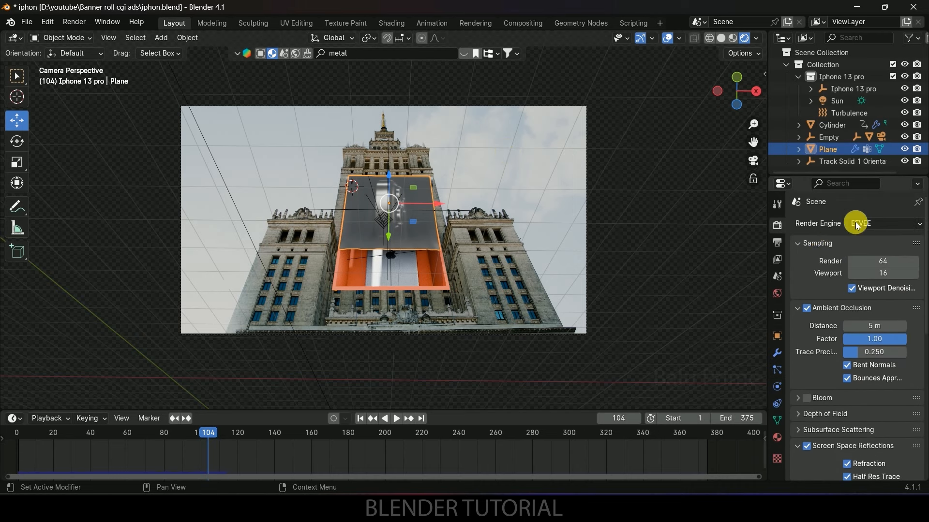
pyautogui.click(856, 223)
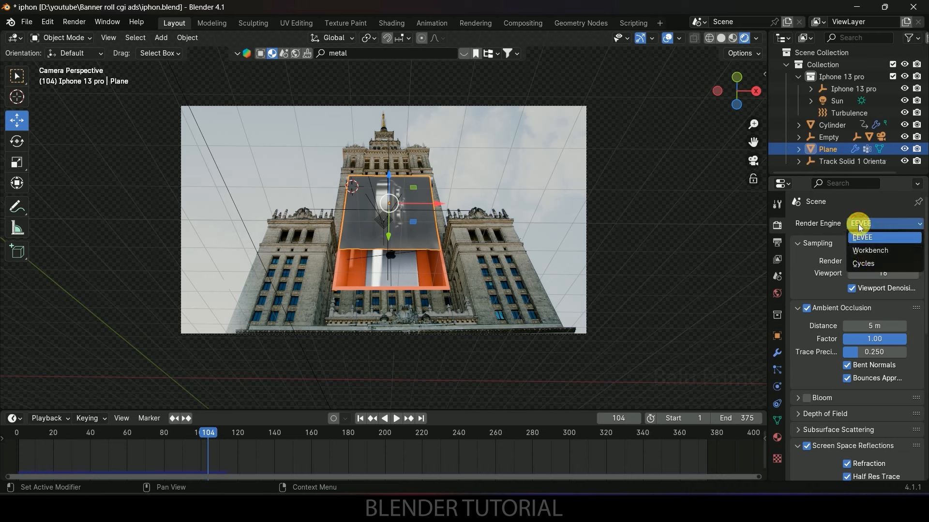
pyautogui.click(866, 264)
pyautogui.click(868, 253)
pyautogui.click(869, 281)
pyautogui.hotkey('ctrl', 's')
# Step: Set the render sampling to 32 max samples with a noise threshold of 0.1
pyautogui.scroll(-3, 812, 296)
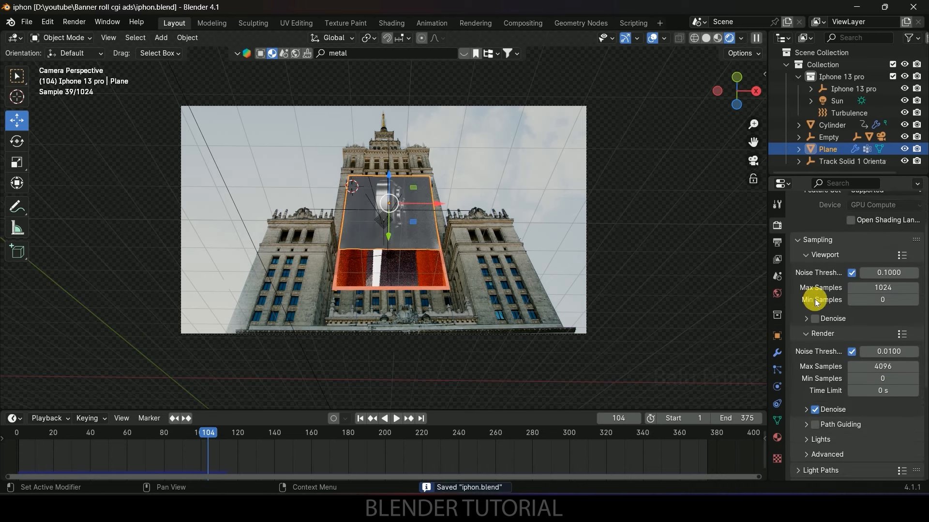
pyautogui.click(900, 346)
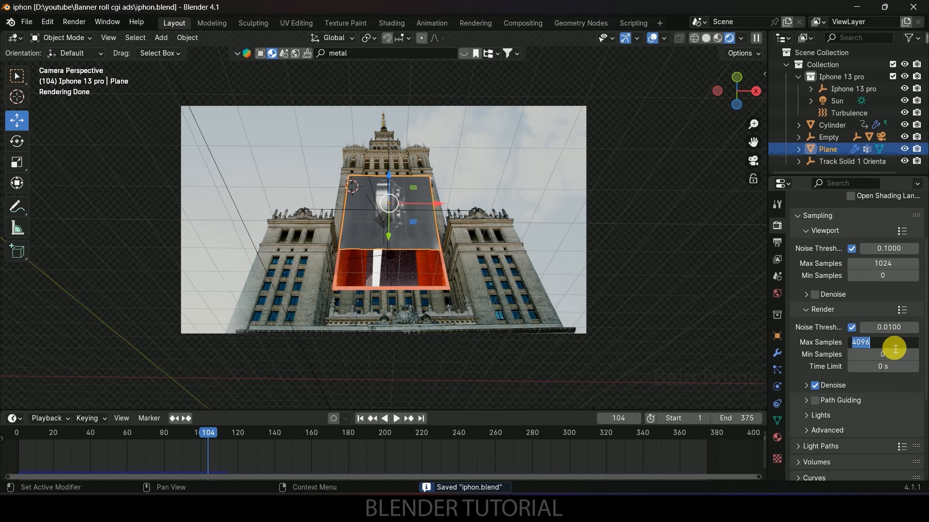
pyautogui.write('32')
pyautogui.press('Return')
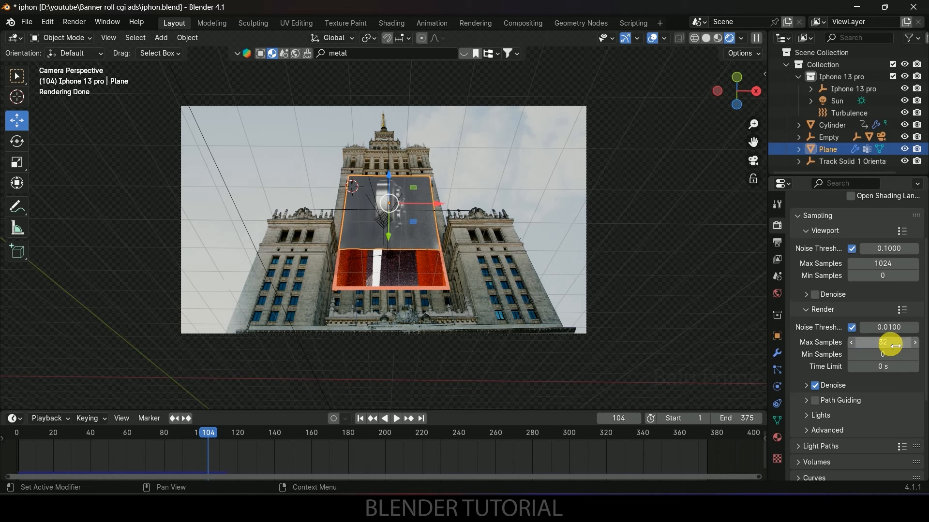
pyautogui.click(891, 331)
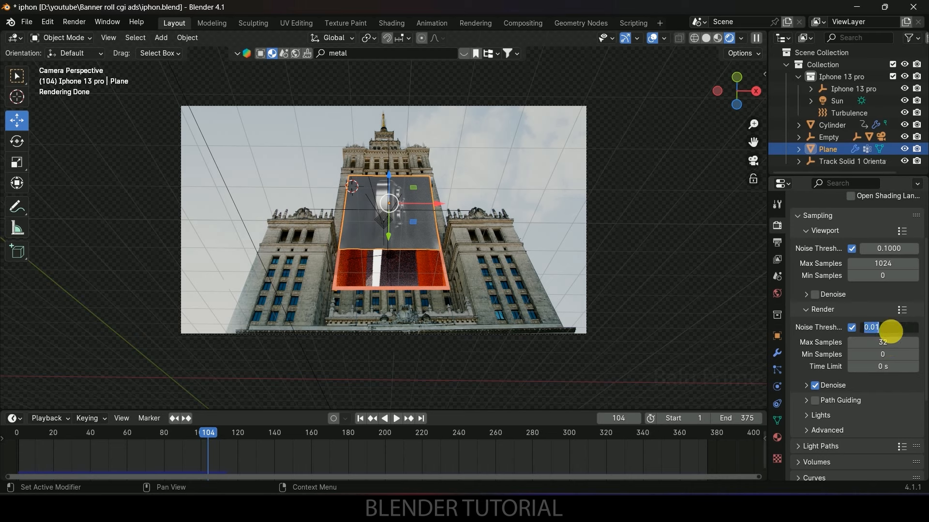
pyautogui.press('Return')
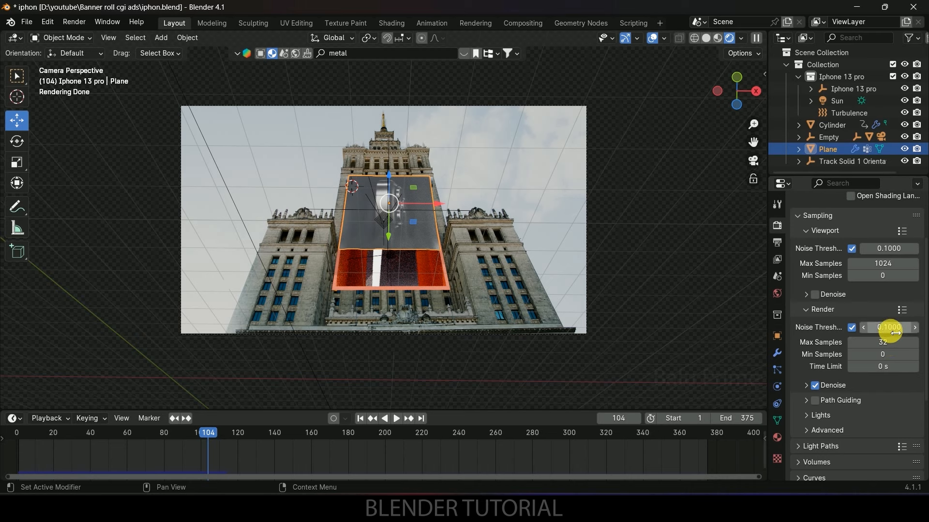
# Step: Set the light path max bounces to 6 for both Total and Transmission
pyautogui.scroll(-6, 863, 405)
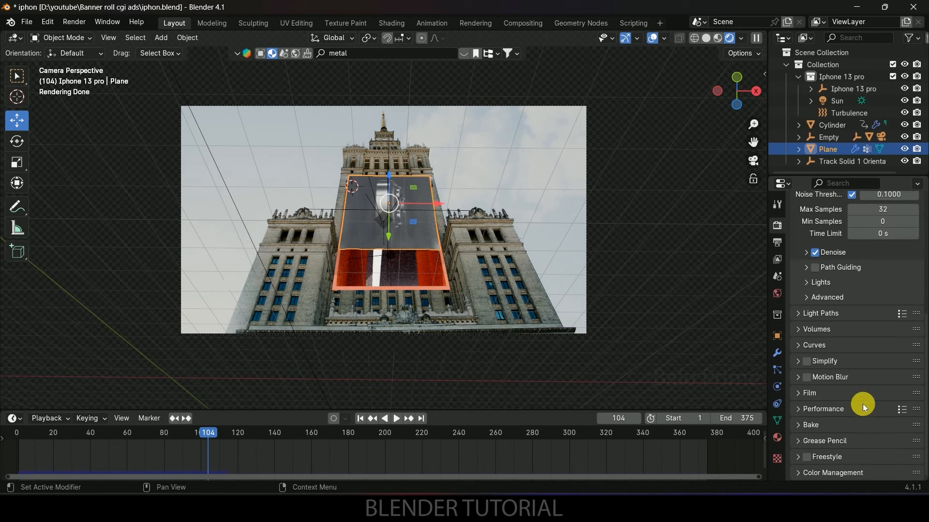
pyautogui.click(799, 314)
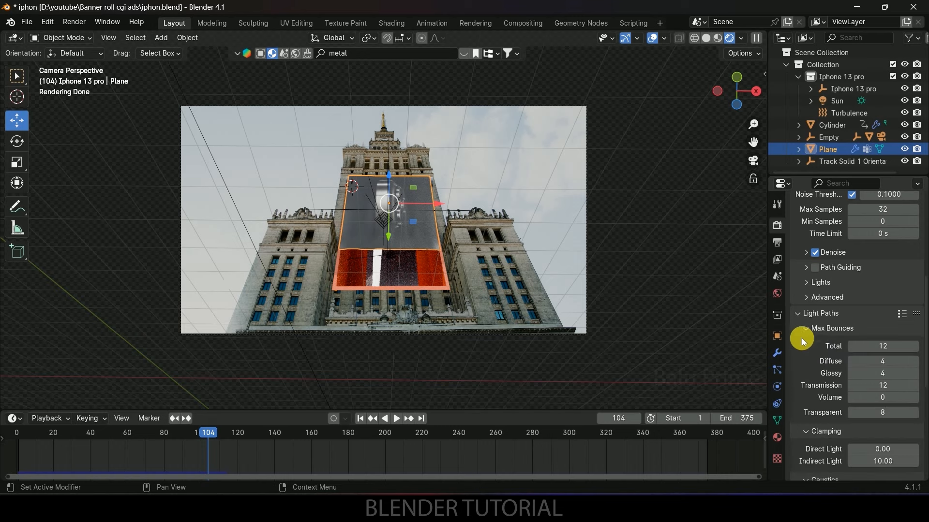
pyautogui.write('6')
pyautogui.press('Return')
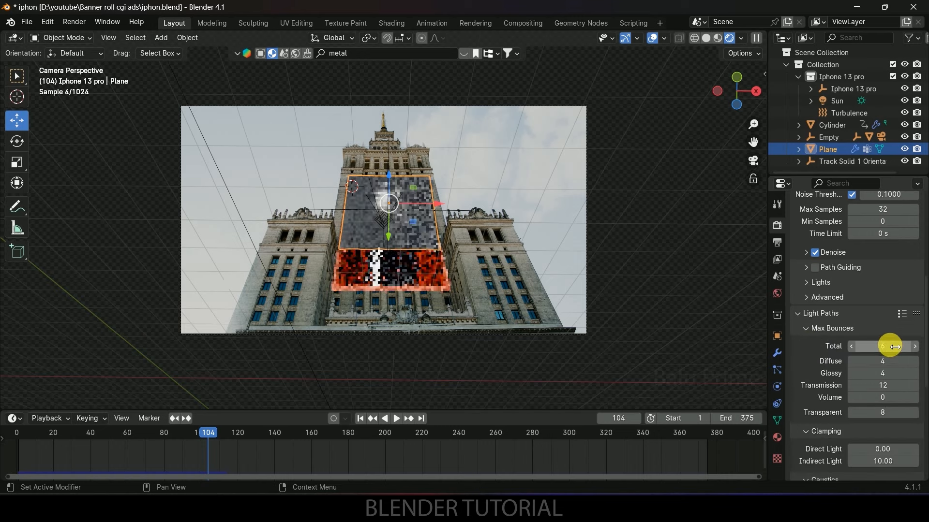
pyautogui.doubleClick(888, 385)
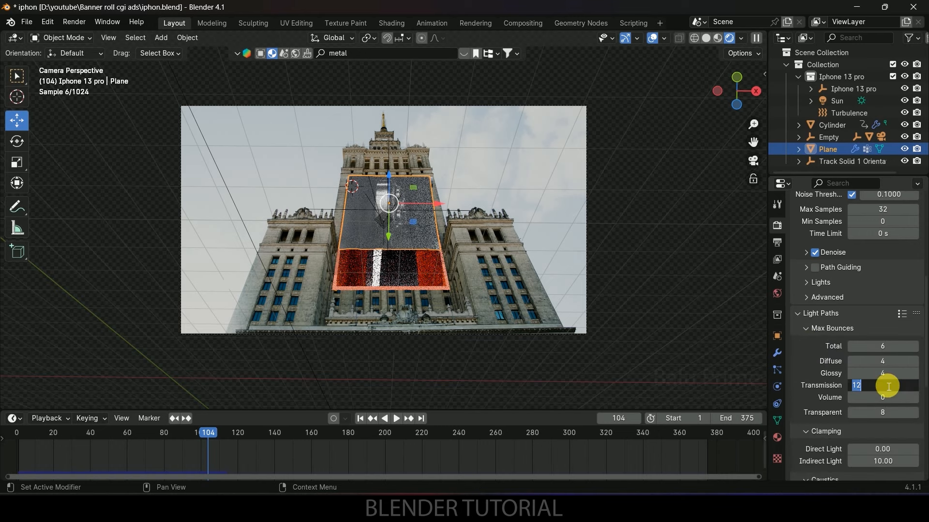
pyautogui.press('Return')
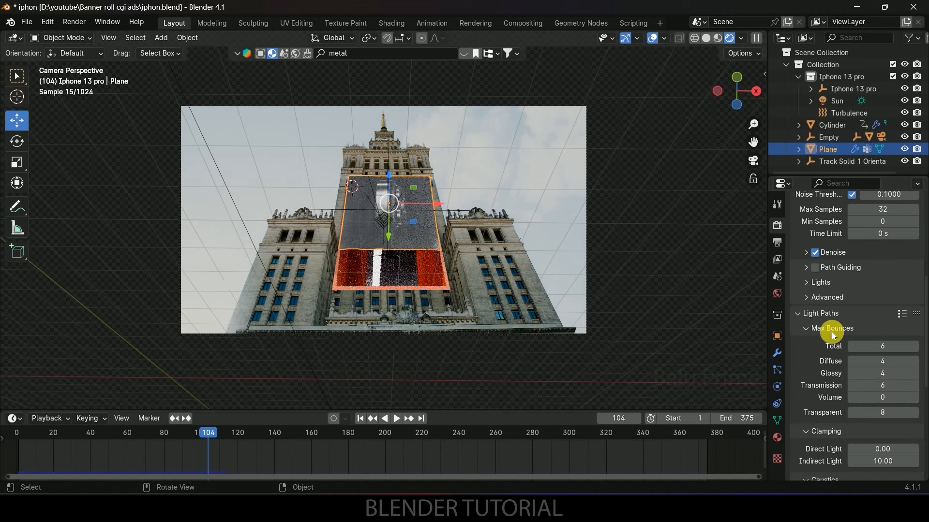
pyautogui.scroll(-8, 835, 358)
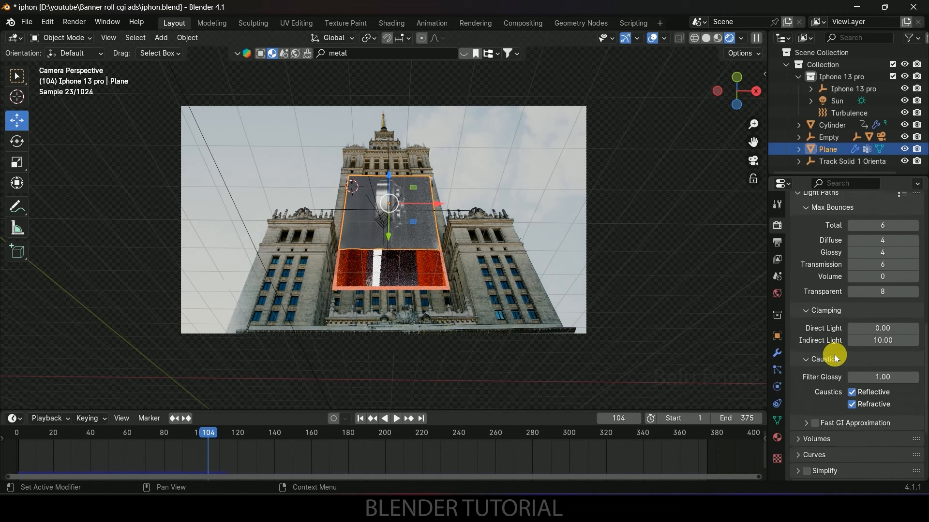
pyautogui.scroll(-2, 835, 355)
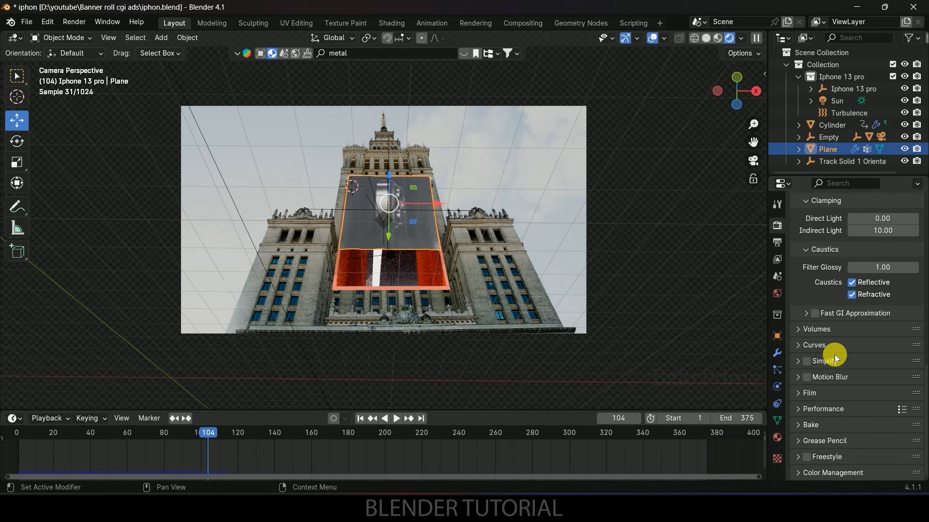
# Step: Enable Render Region and Crop to Render Region in the scene's output format settings
pyautogui.scroll(10, 834, 355)
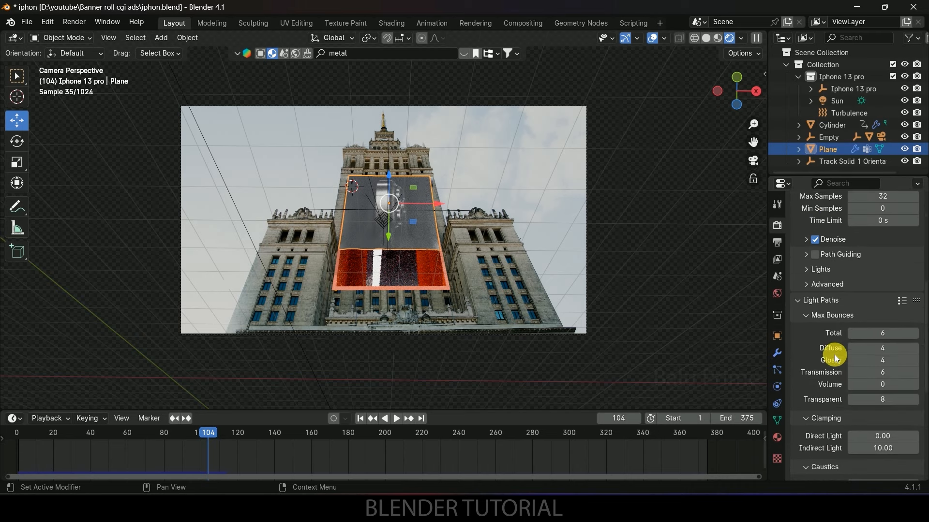
pyautogui.click(777, 244)
pyautogui.scroll(5, 803, 242)
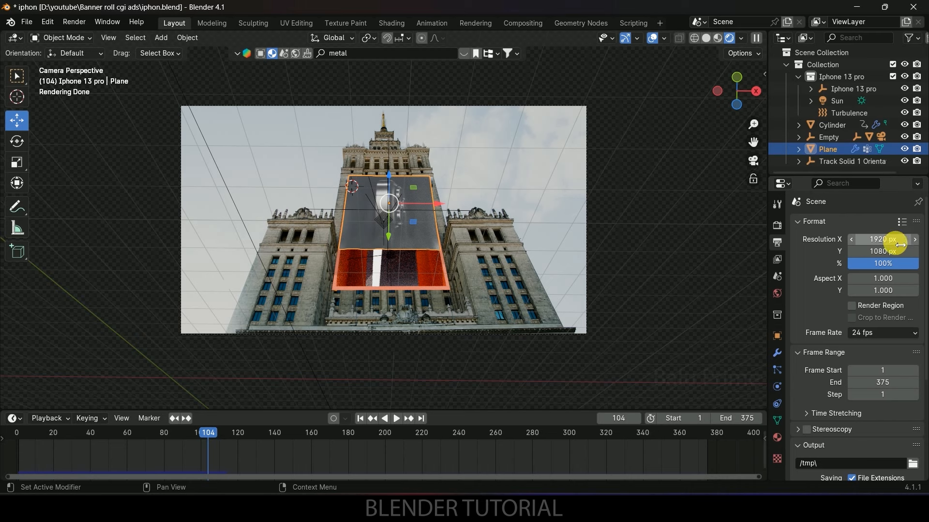
pyautogui.click(851, 306)
pyautogui.click(853, 320)
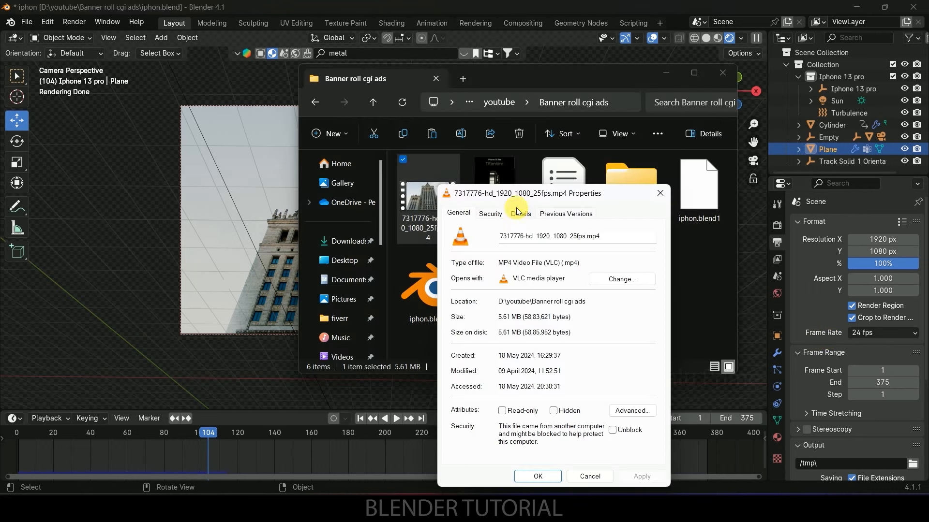
# Step: Check the source footage's frame rate in its file details, and set the scene's frame rate to 25 fps
pyautogui.click(520, 213)
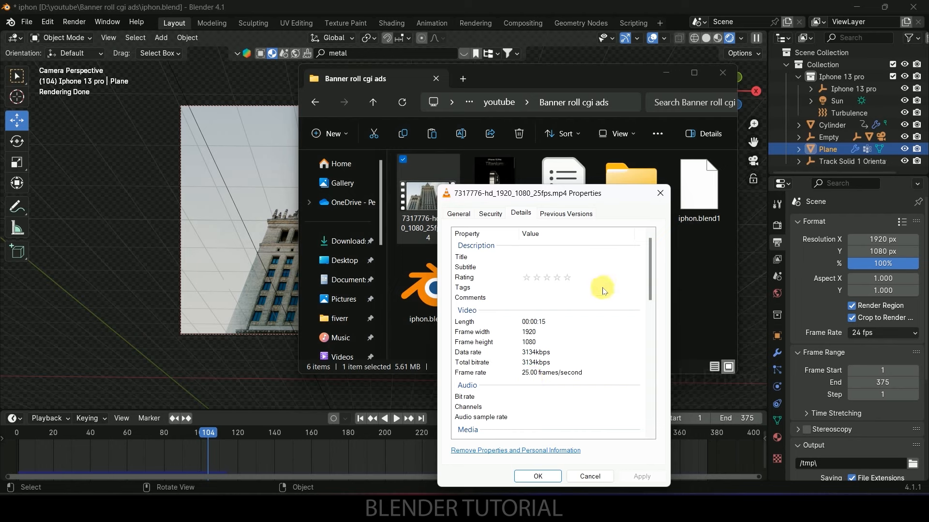
pyautogui.click(661, 195)
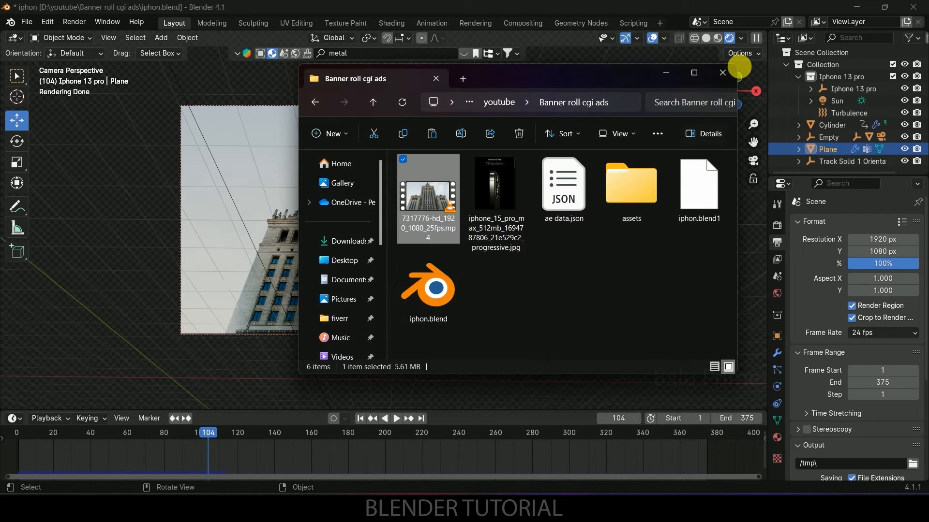
pyautogui.click(667, 72)
pyautogui.click(880, 333)
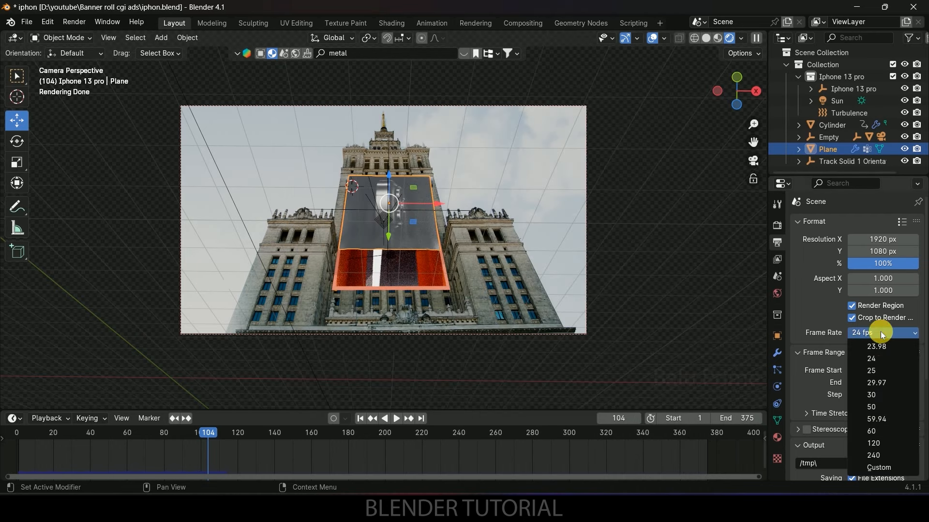
pyautogui.click(879, 371)
# Step: Set the render output folder to D:\youtube\Banner roll cgi ads\ops\ with PNG as the file format and RGBA colour
pyautogui.scroll(-3, 853, 370)
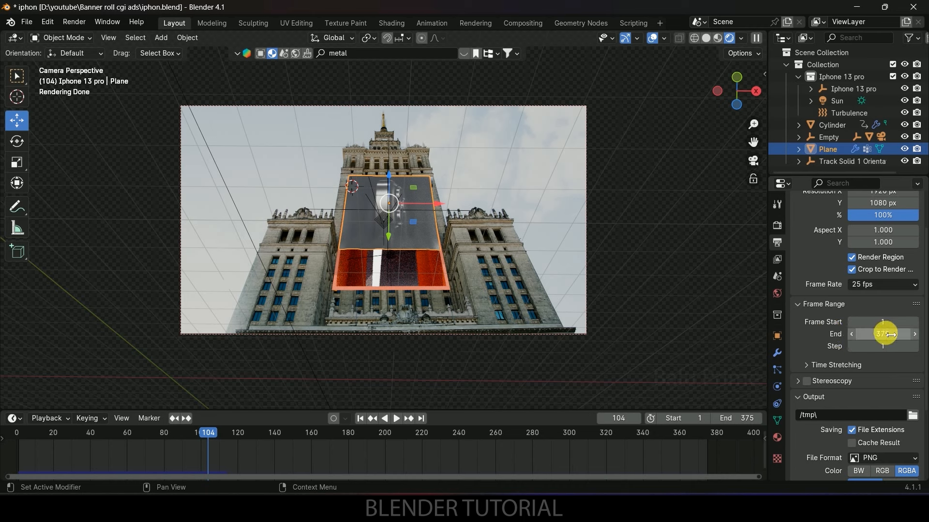
pyautogui.scroll(-3, 836, 330)
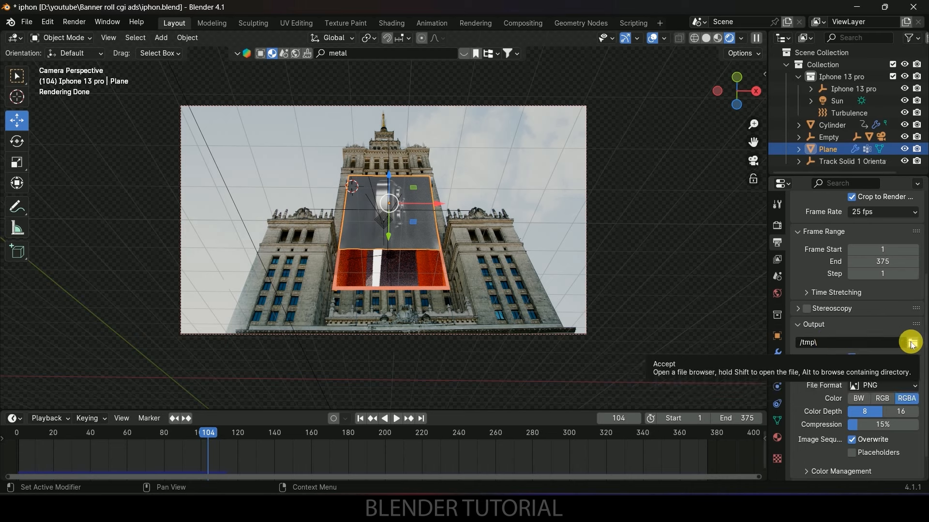
pyautogui.write('D:\\youtube\\Banner roll cgi ads\\ops\\')
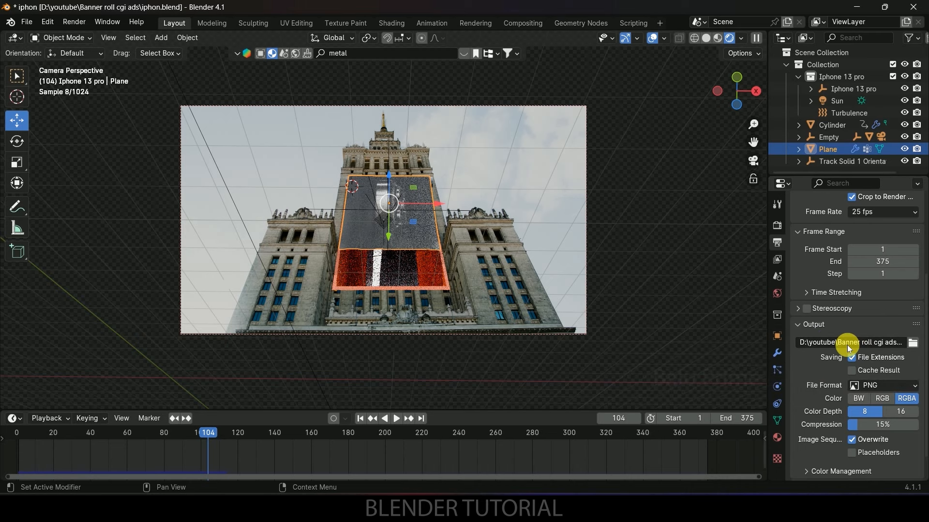
pyautogui.scroll(-2, 829, 383)
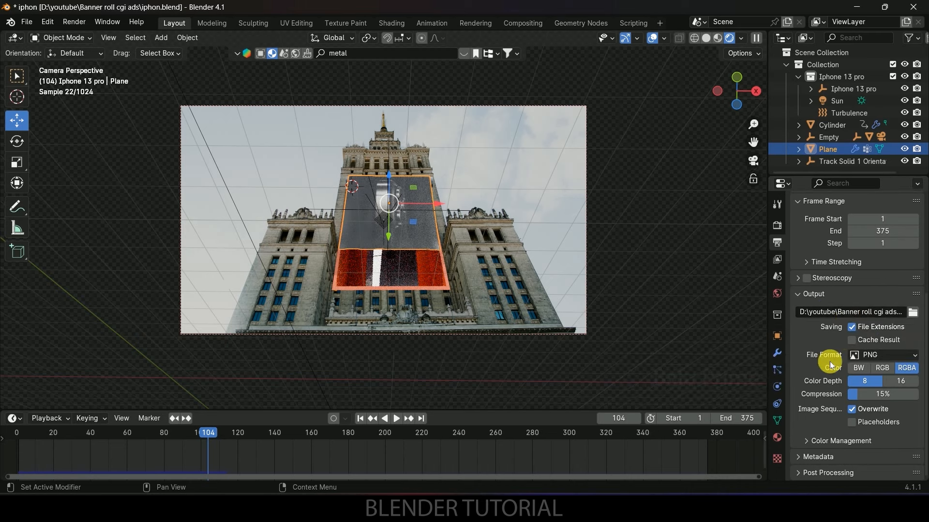
pyautogui.click(869, 357)
pyautogui.click(686, 411)
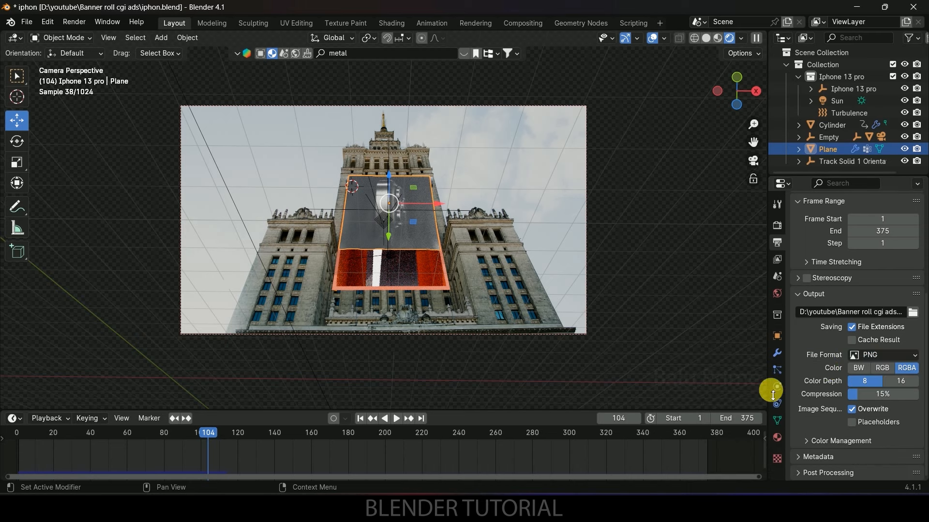
pyautogui.click(906, 373)
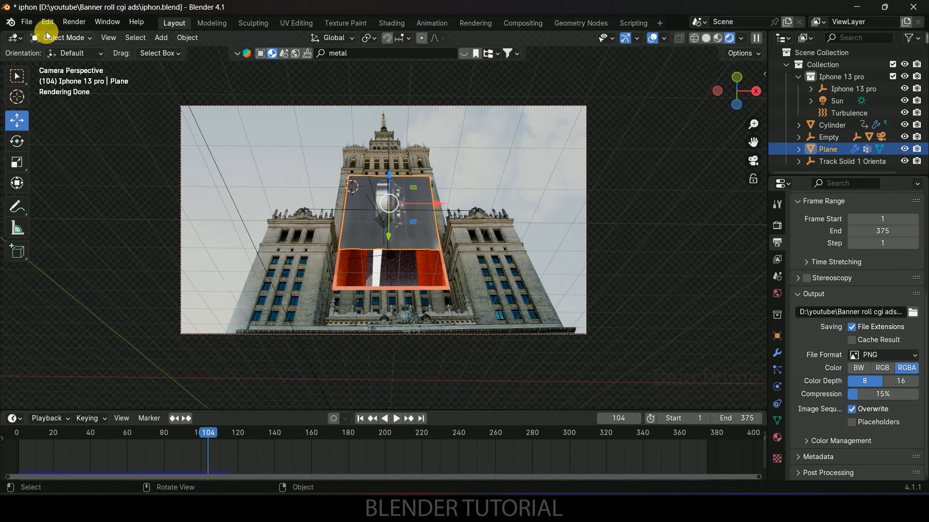
# Step: Start rendering the full animation
pyautogui.click(74, 23)
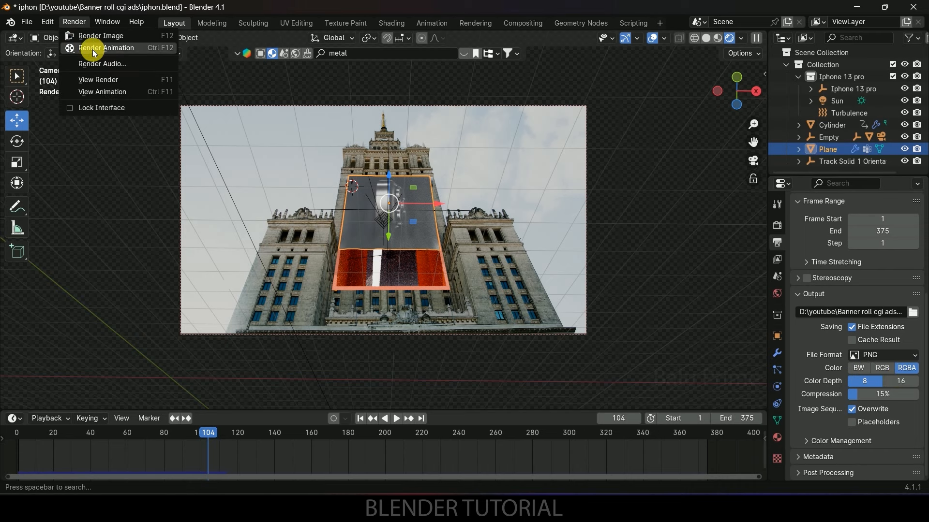